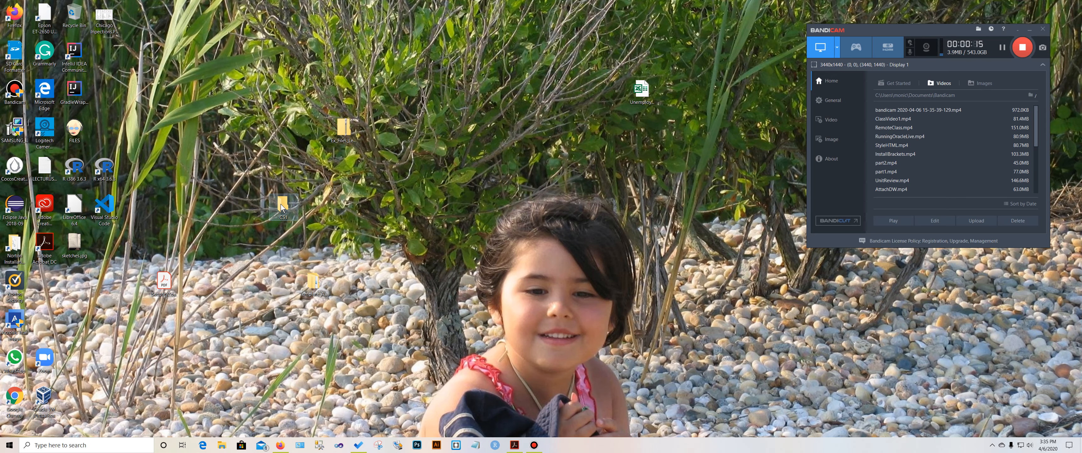
Paste the copied spreadsheet and text files into the CS1 folder on the desktop and minimize its window.
double_click(280, 204)
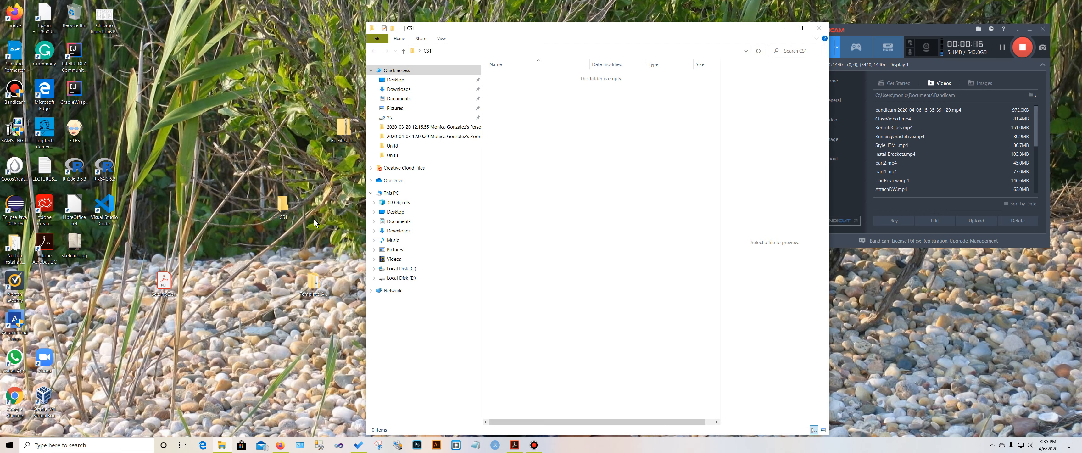
right_click(516, 90)
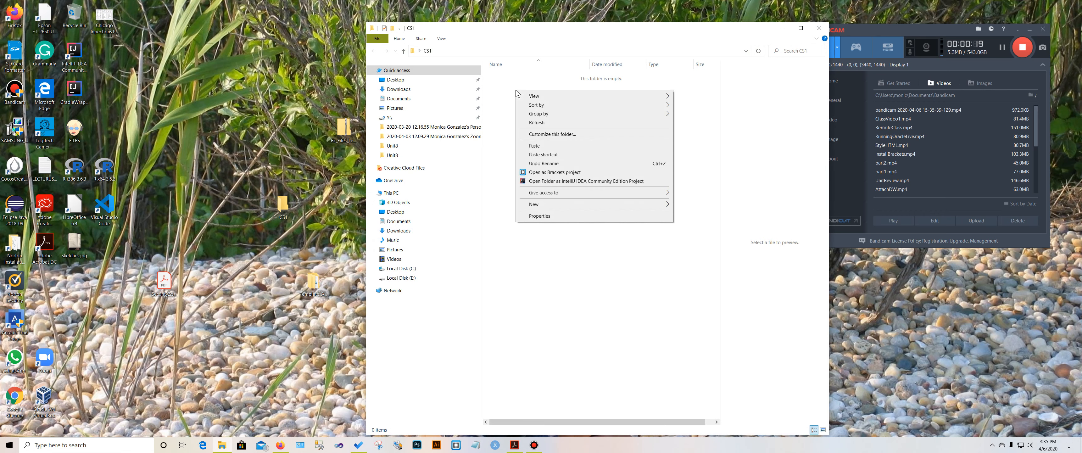
left_click(534, 146)
left_click(573, 206)
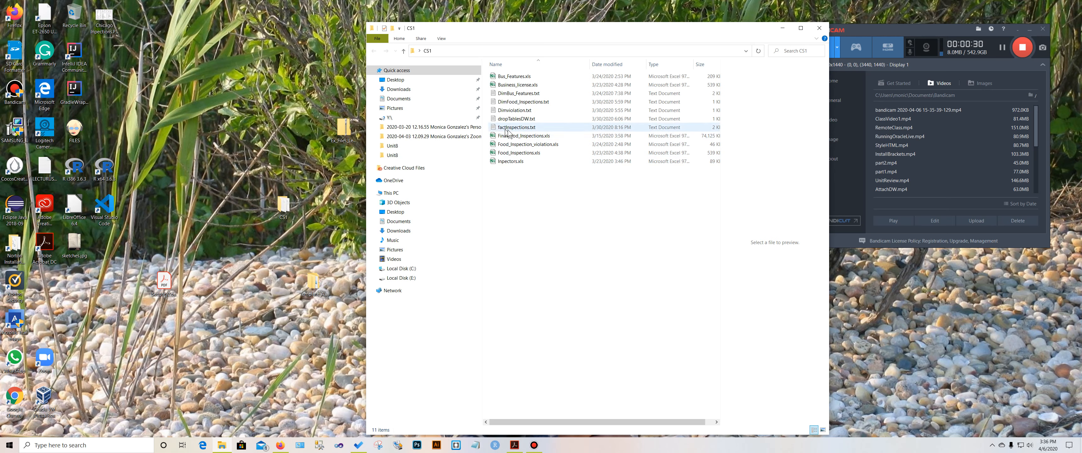
left_click(781, 29)
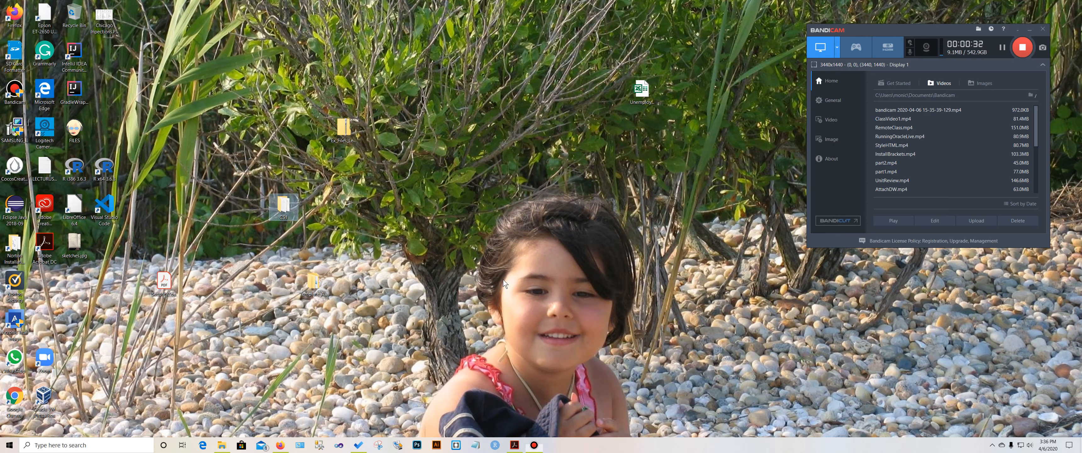
Open Notepad and write the note lines "CS1" and "OLTP Multiple data".
left_click(474, 447)
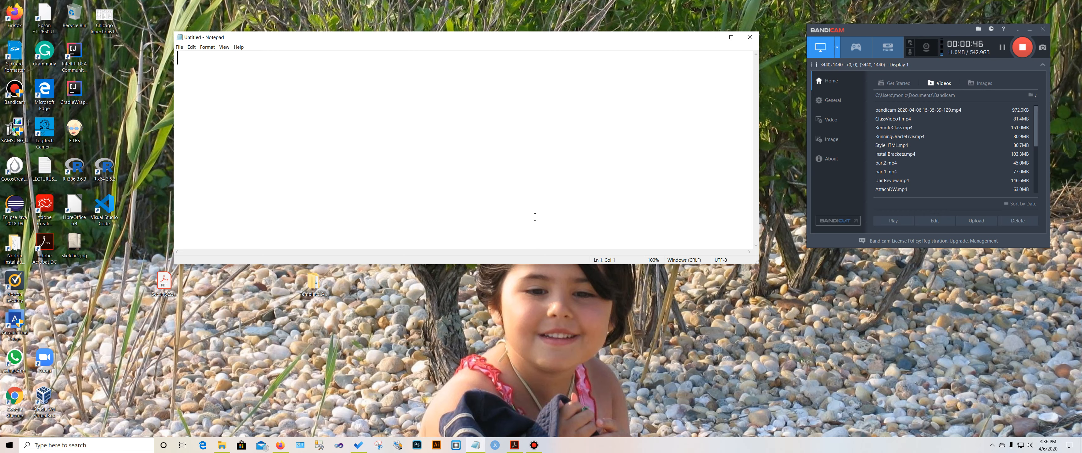
type("CS1")
key("Return")
type("0LTP Multi")
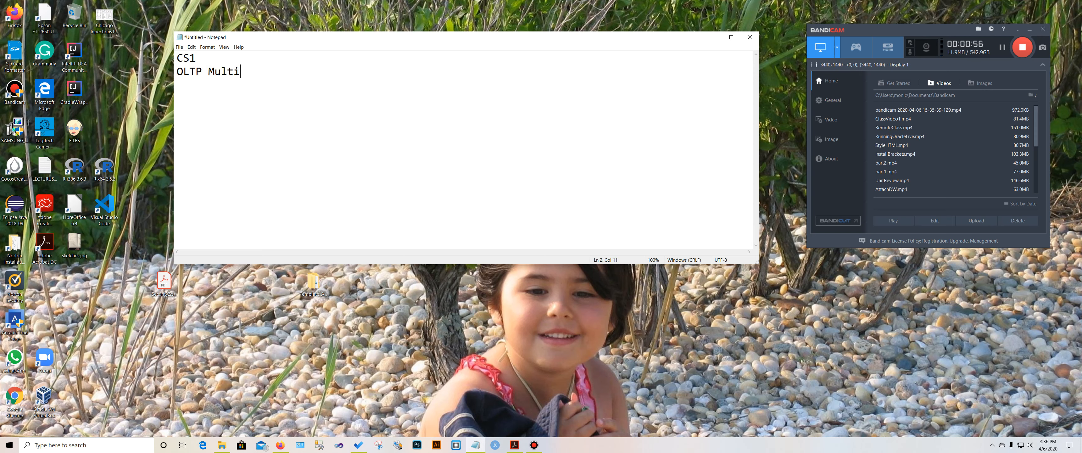
type("ple data")
key("Return")
Add the note line "Create OLAP DW Import data from OLTP" and minimize the notes window.
type("Create OLAP")
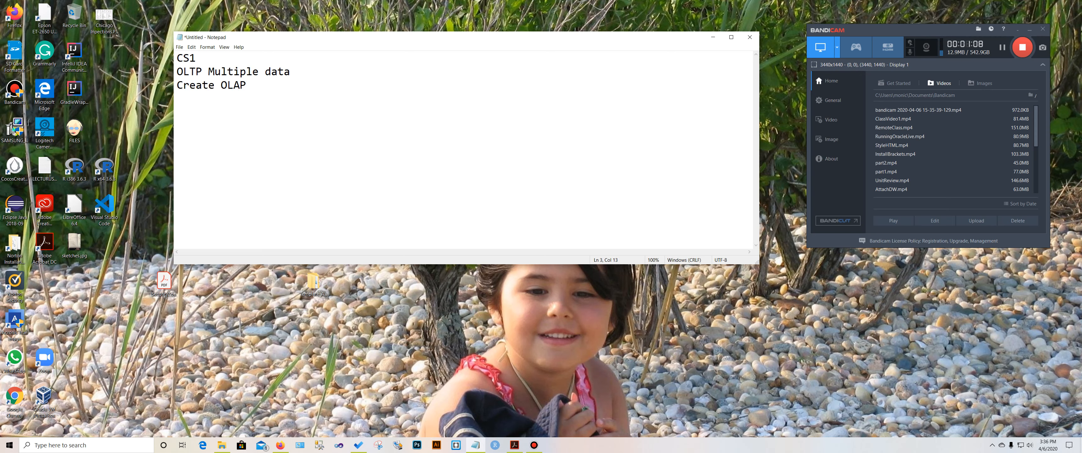
type(" DW Import data f")
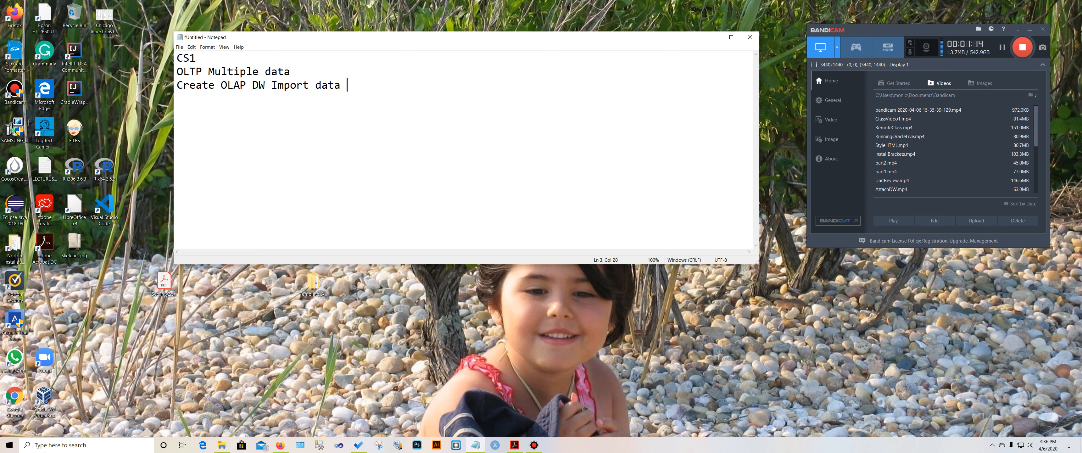
type("rom L")
key("BackSpace")
type("OLTP")
left_click(712, 37)
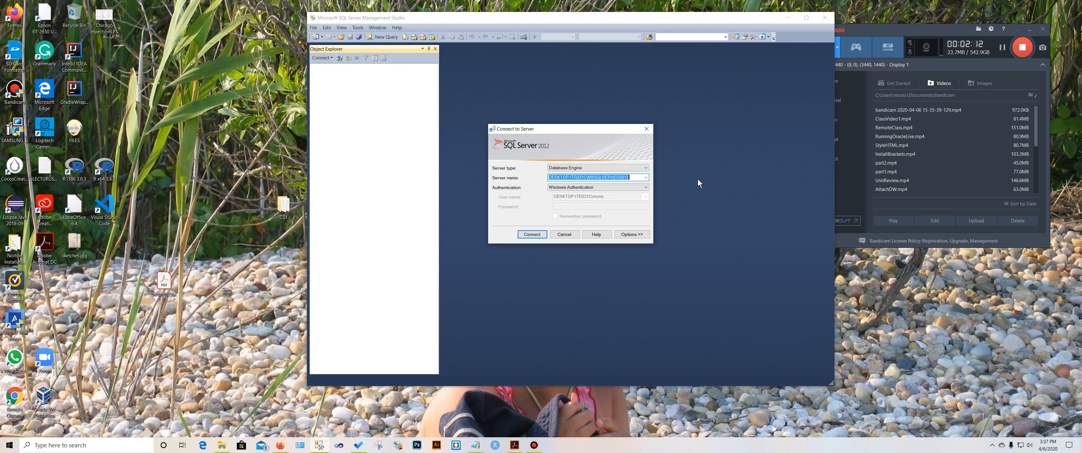
Connect SQL Server Management Studio to the Database Engine on the MSSQLSERVER2012 instance using Windows Authentication.
left_click(657, 19)
left_click(646, 168)
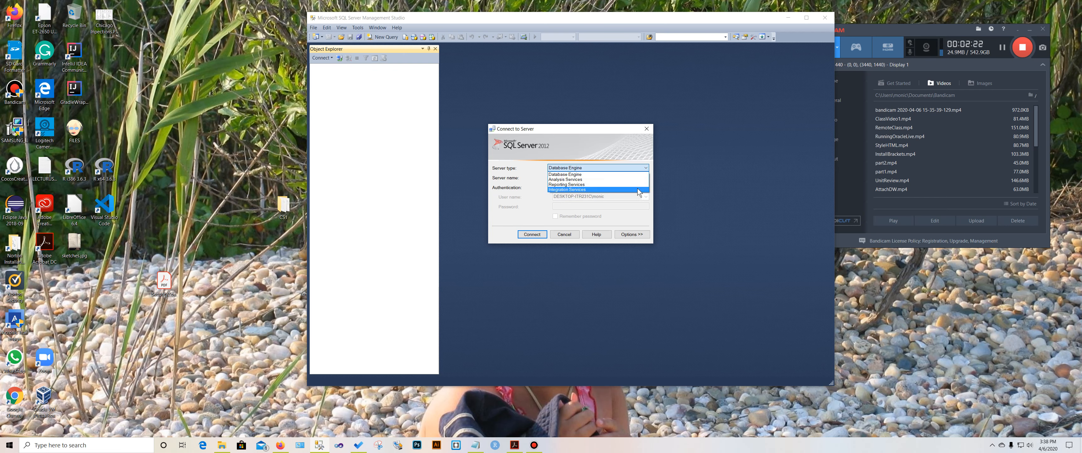
left_click(637, 167)
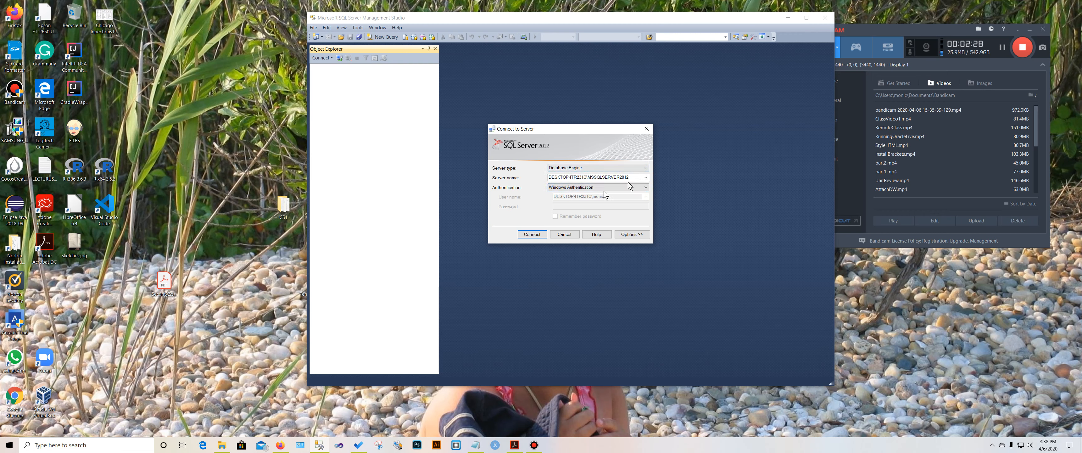
left_click(531, 233)
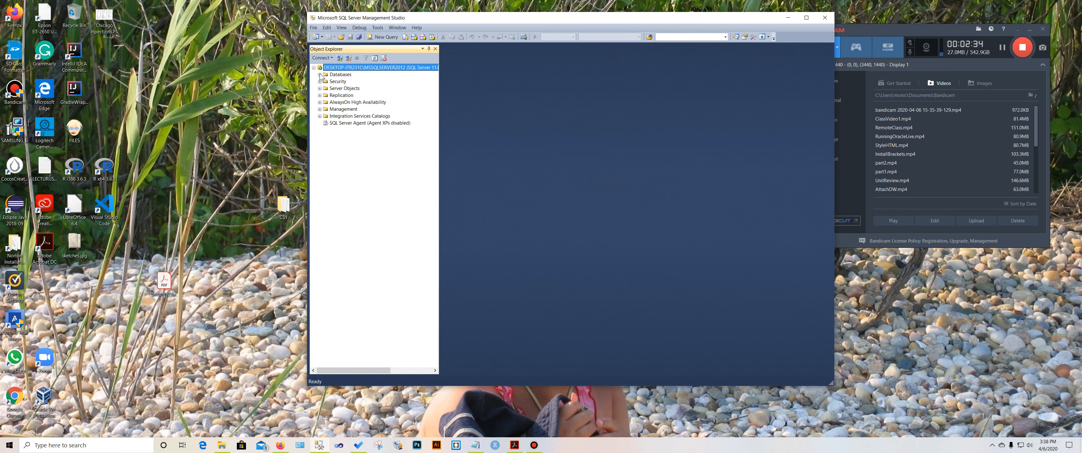
Start a new database on the connected server and name it DemoFoodInspection.
left_click(320, 74)
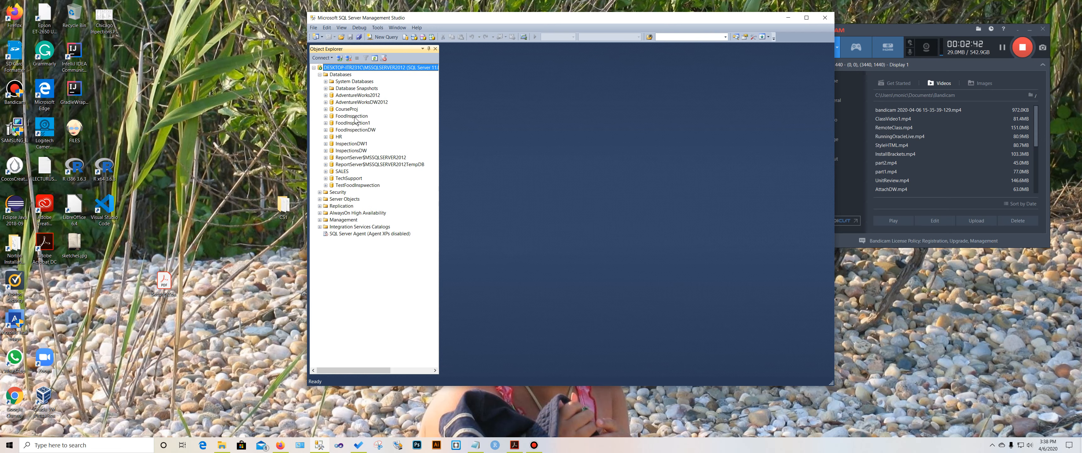
left_click(337, 75)
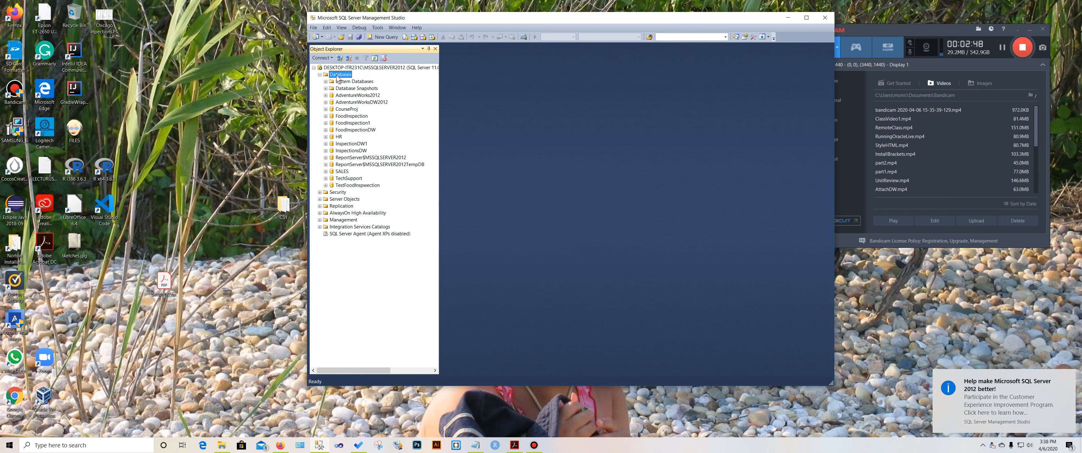
right_click(337, 78)
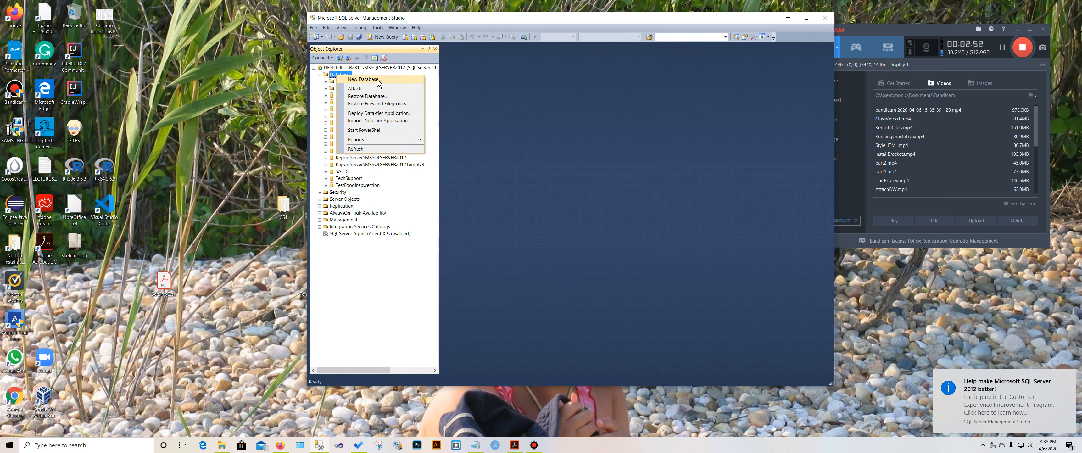
left_click(364, 79)
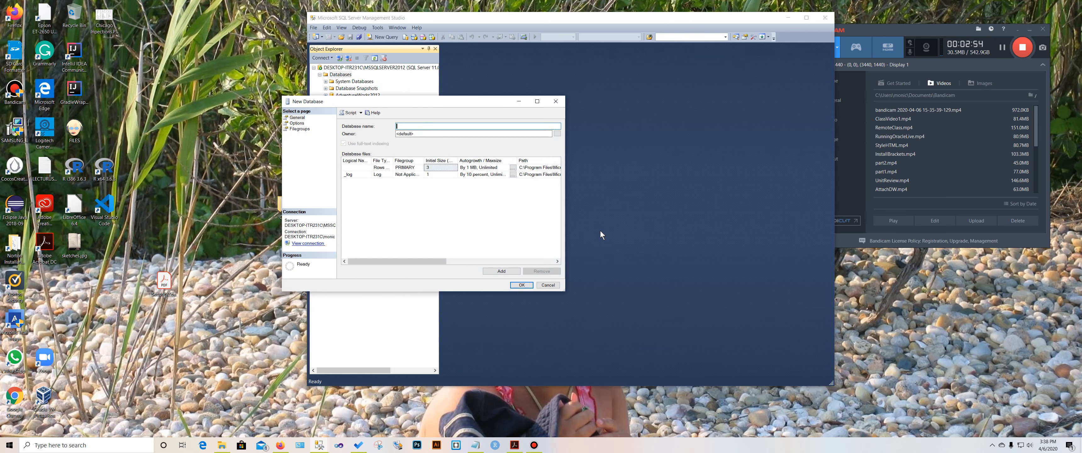
type("DemoFoodInspectio")
key("BackSpace")
key("BackSpace")
key("BackSpace")
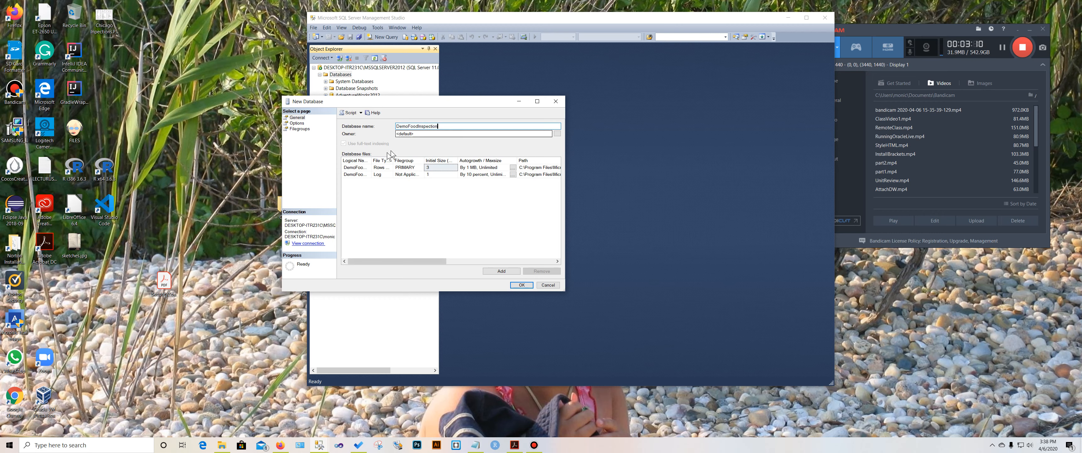
Select the desktop's Windows user login and sa as the database owner, and create the database.
left_click(557, 133)
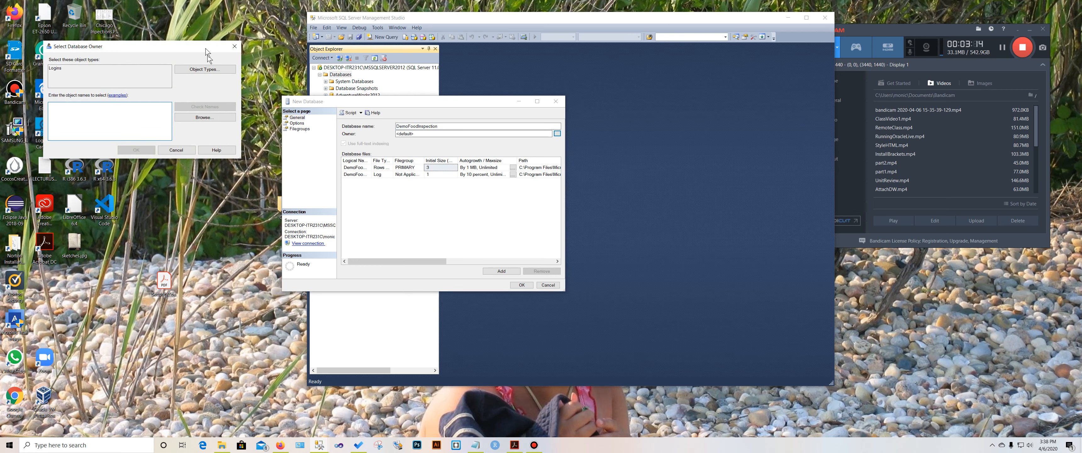
left_click_drag(189, 47, 580, 113)
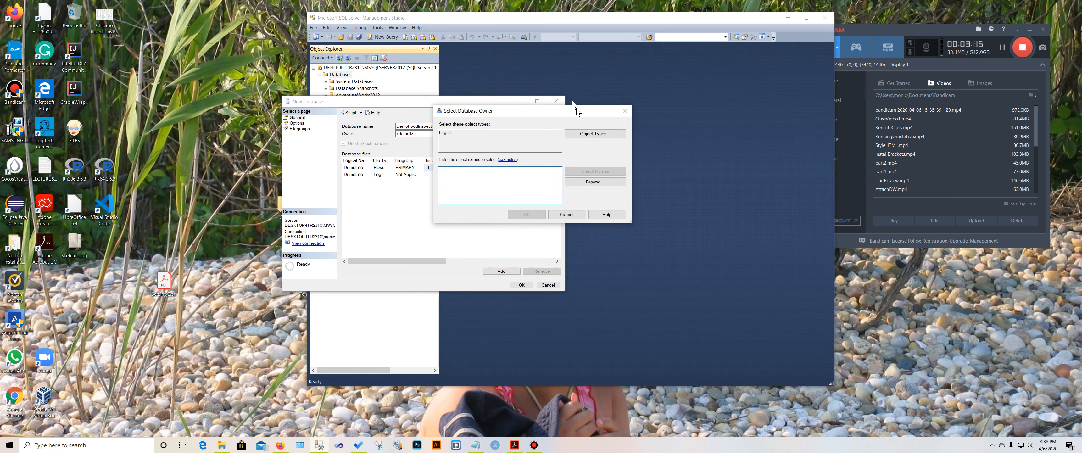
left_click(600, 184)
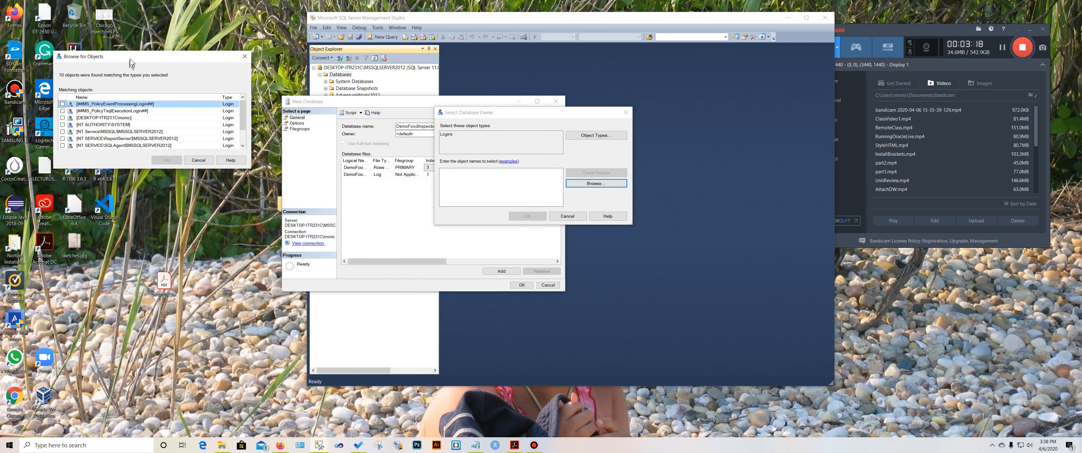
left_click_drag(129, 59, 521, 98)
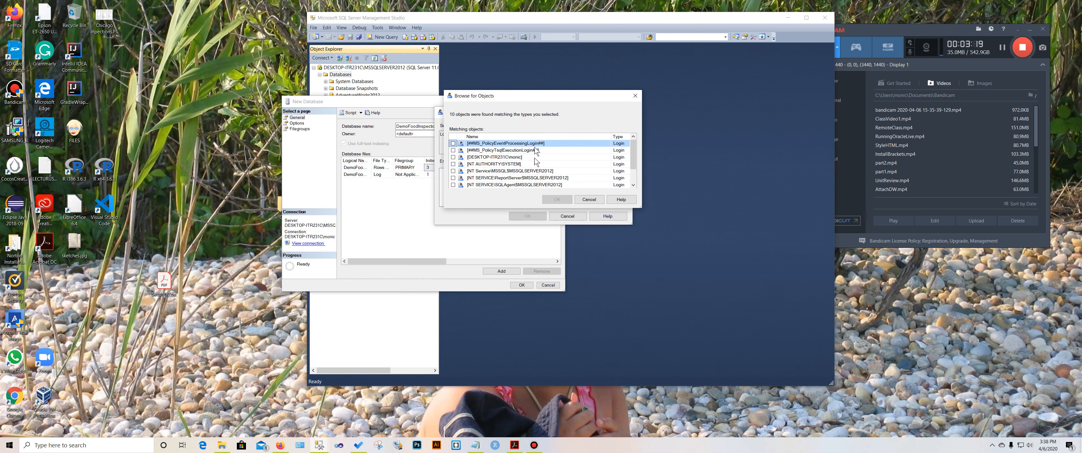
left_click(453, 158)
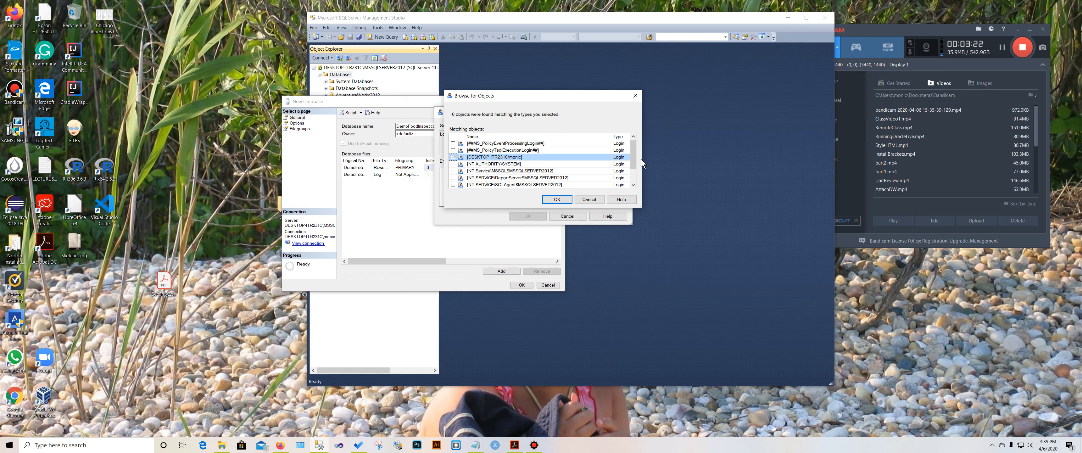
scroll(634, 158, "down", 1)
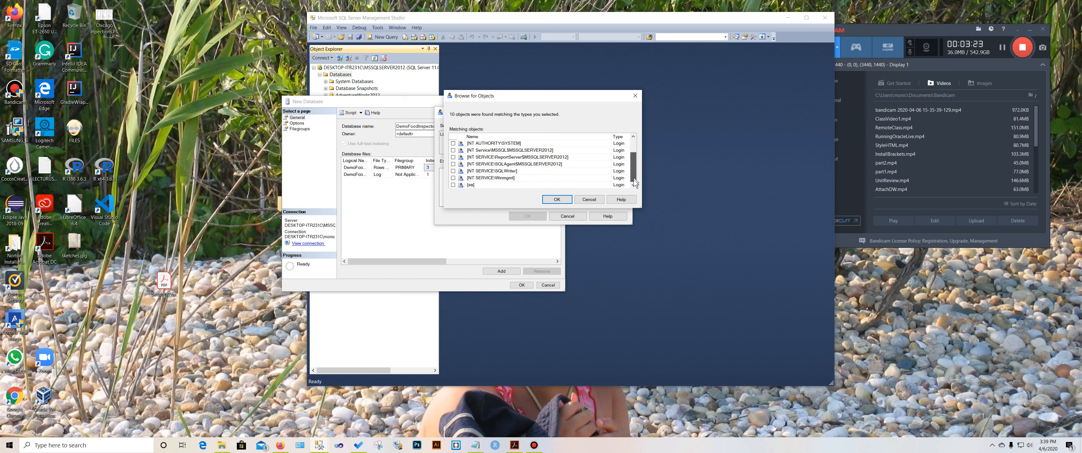
left_click(453, 185)
left_click(556, 199)
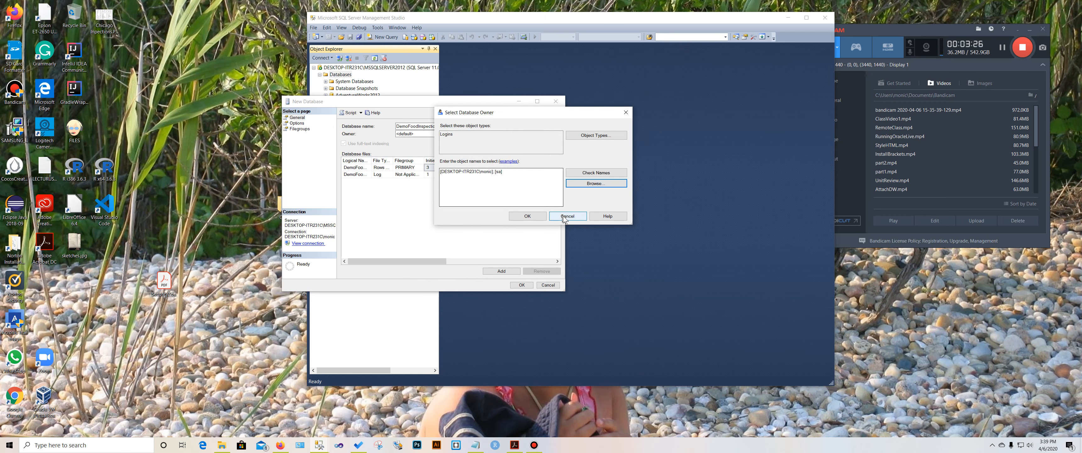
left_click(528, 216)
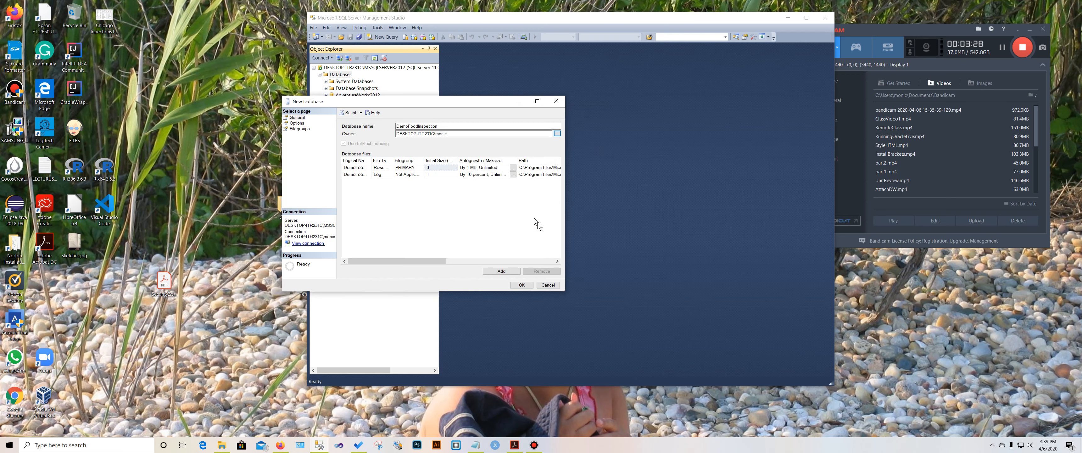
left_click(521, 285)
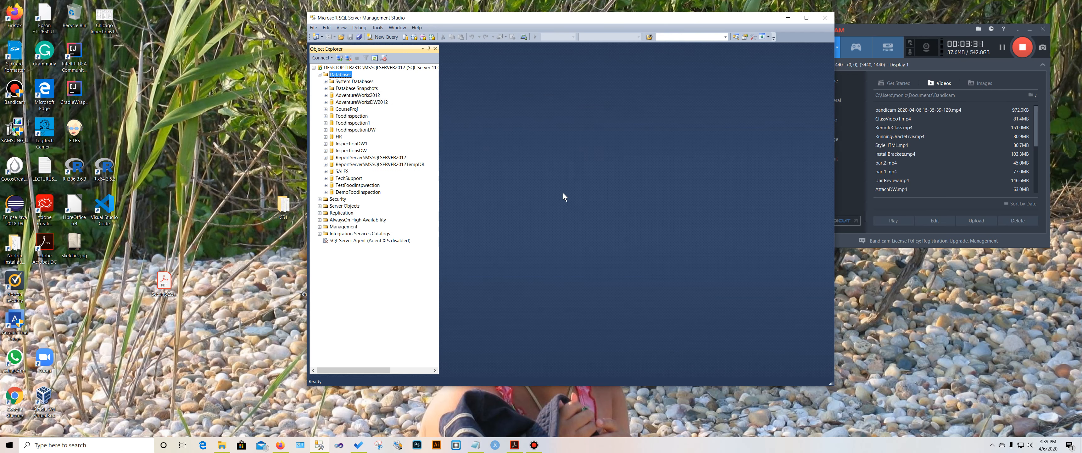
Refresh the list of databases and examine the Tables folder of DemoFoodInspection and its available commands.
left_click(374, 57)
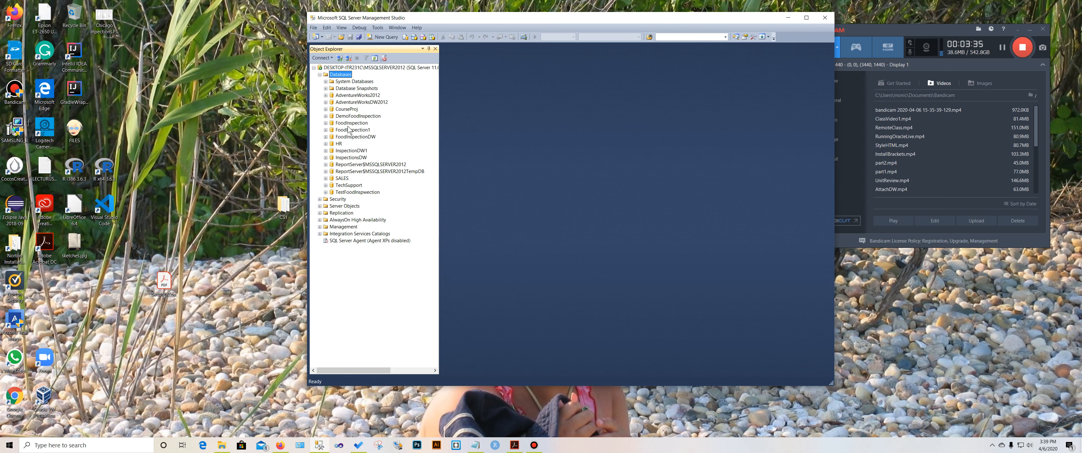
left_click(326, 117)
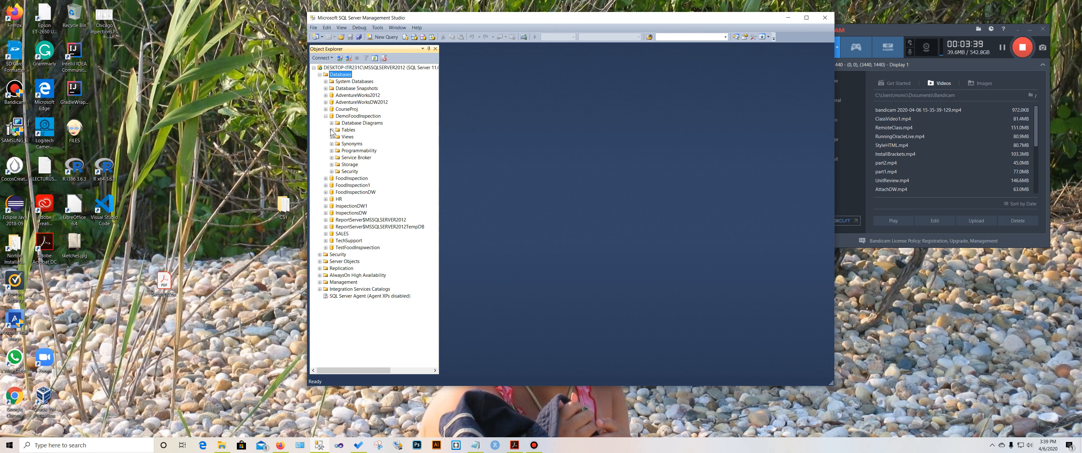
left_click(331, 130)
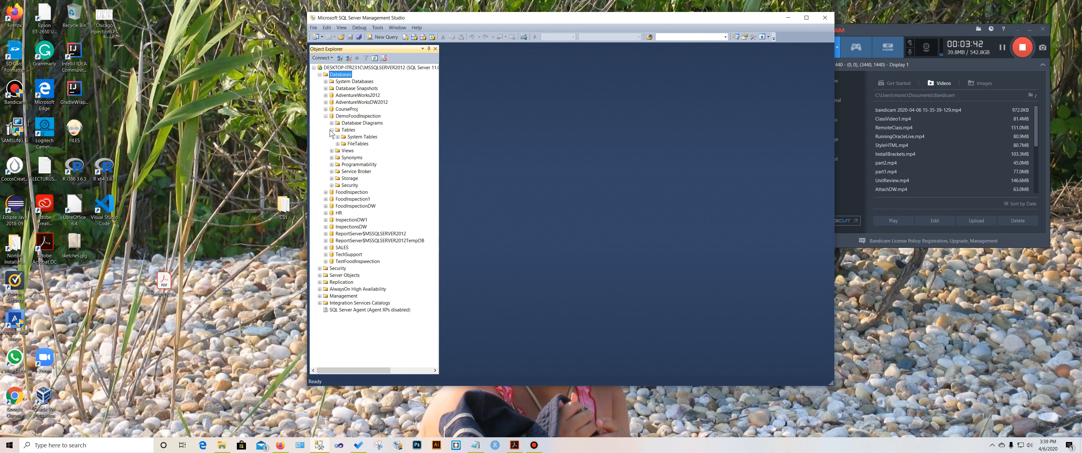
left_click(332, 130)
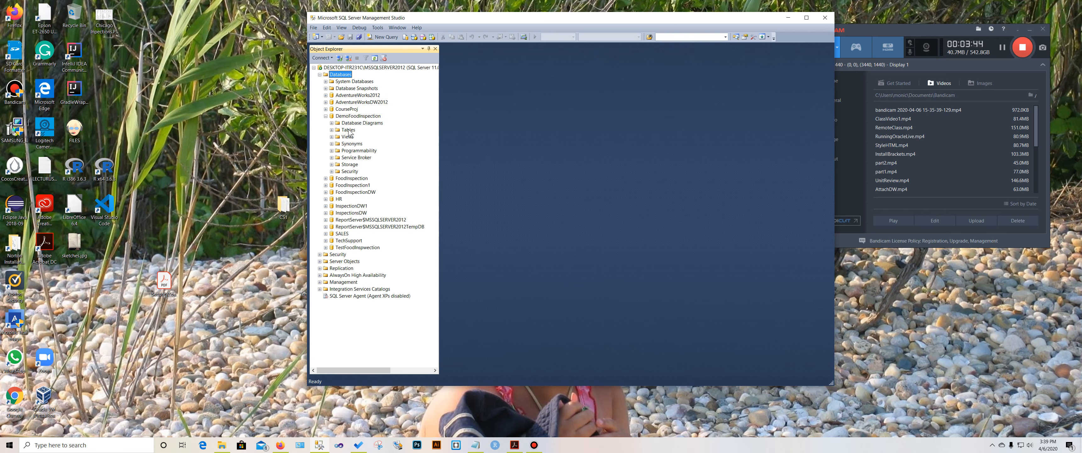
right_click(348, 130)
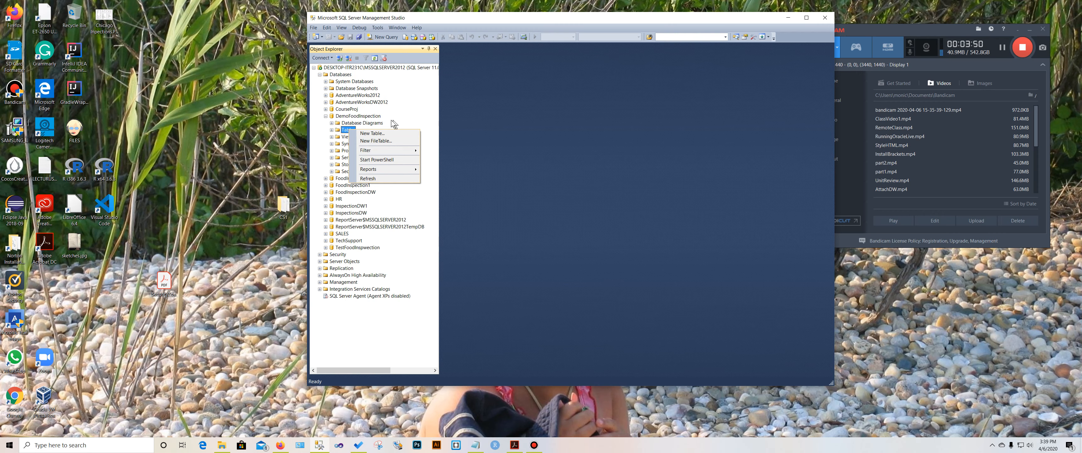
Reopen the CS1 folder from the desktop, place it beside SQL Server Management Studio, and return to Management Studio.
left_click(285, 206)
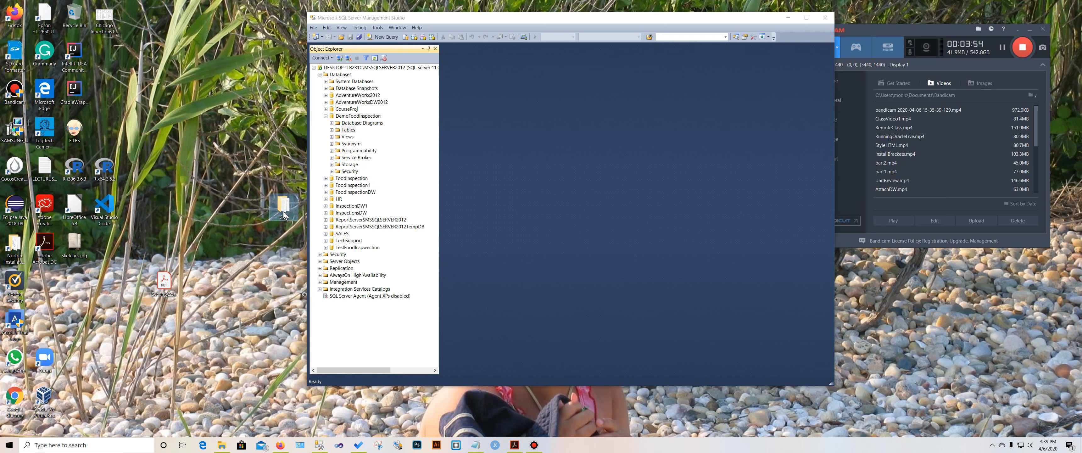
double_click(284, 204)
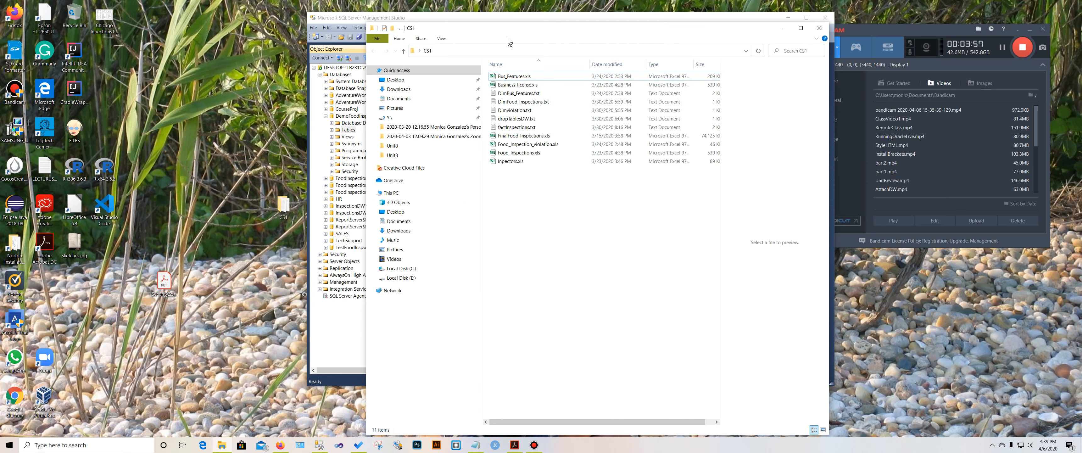
left_click_drag(497, 39, 187, 39)
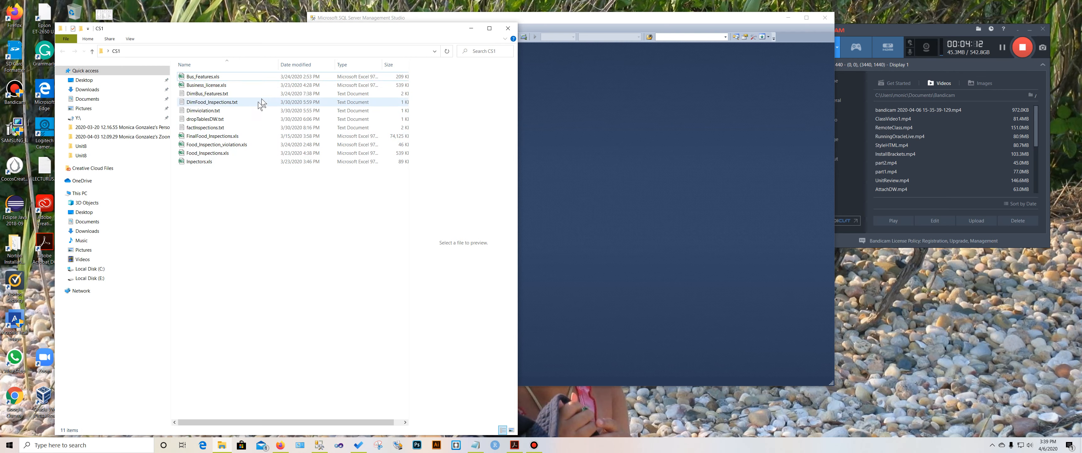
left_click(582, 17)
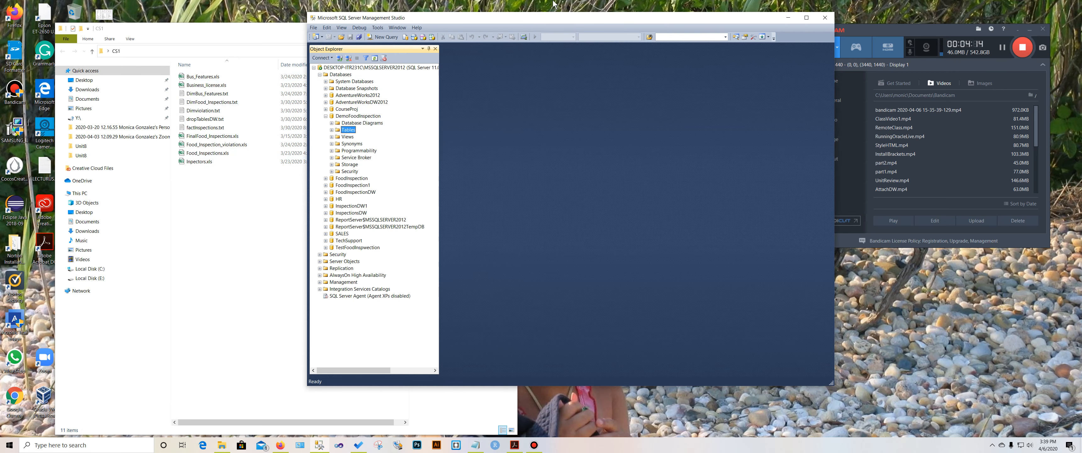
Start a data import into the DemoFoodInspection database, pass the wizard's welcome page, and move the wizard beside the CS1 folder.
left_click_drag(535, 21, 680, 30)
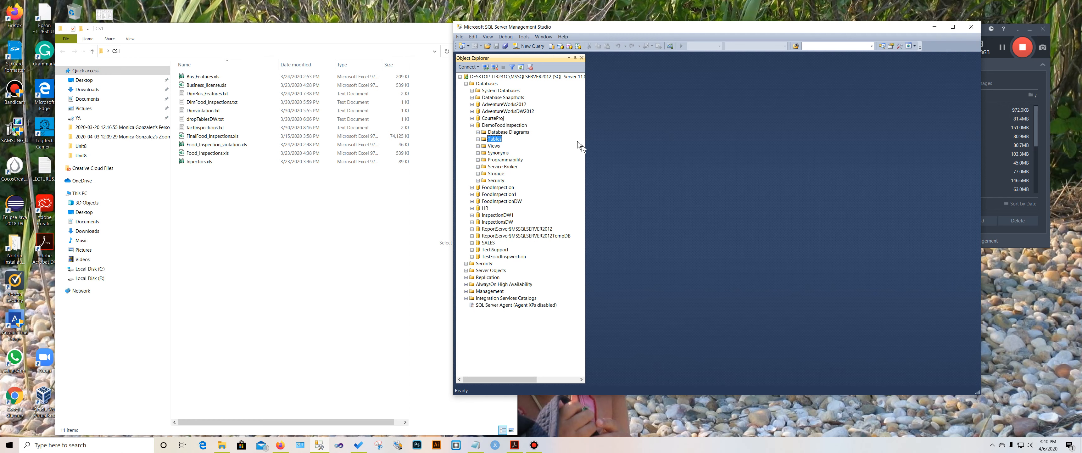
left_click(519, 125)
right_click(518, 125)
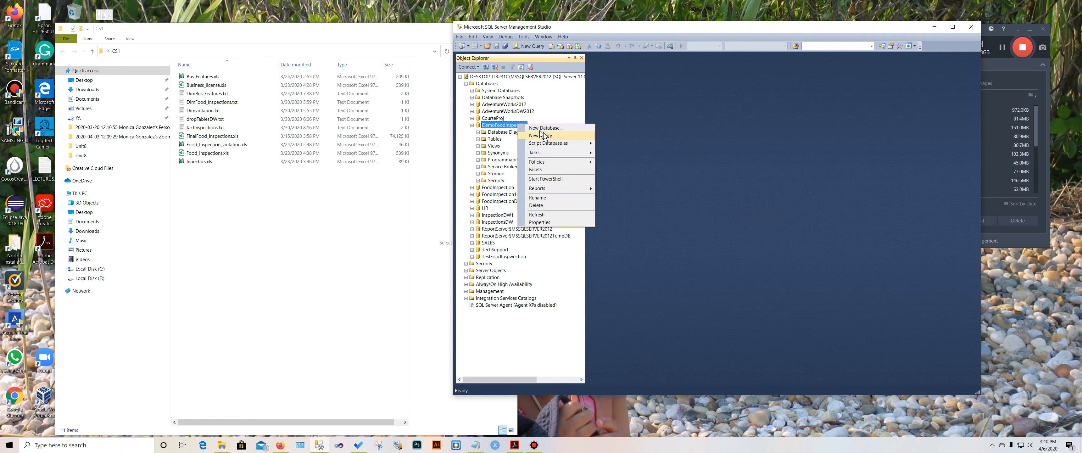
mouse_move(557, 151)
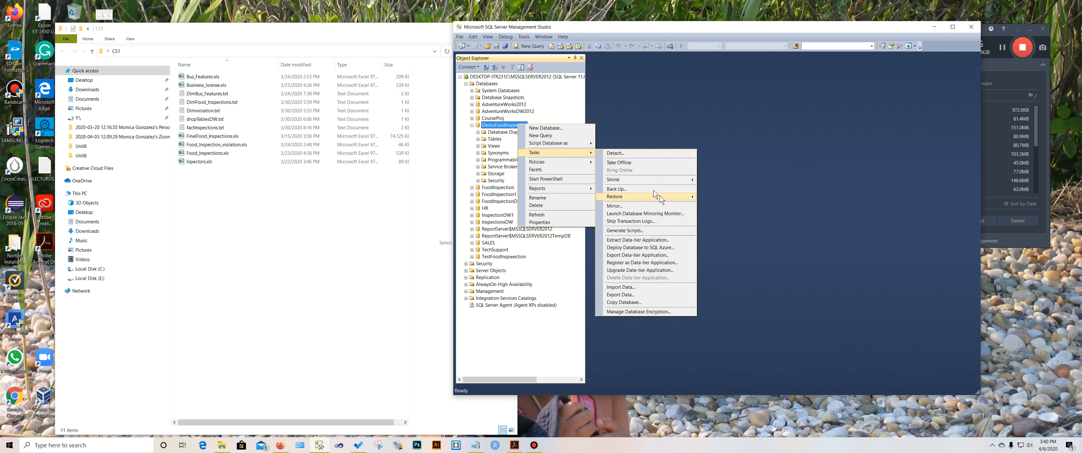
left_click(629, 287)
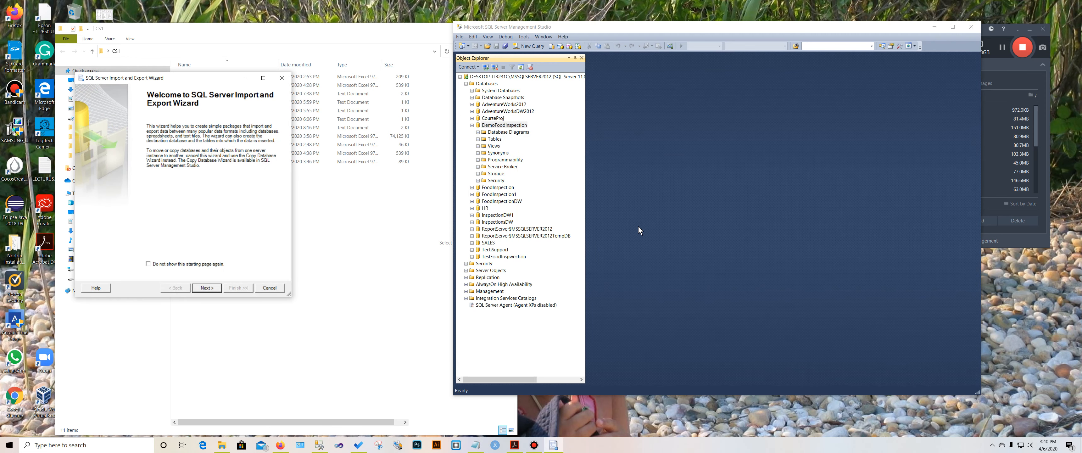
left_click(206, 288)
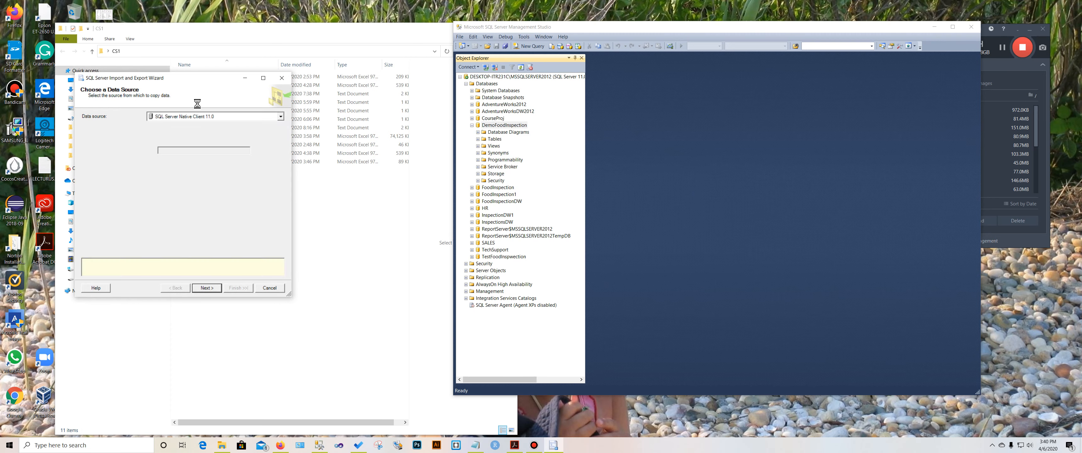
left_click_drag(180, 78, 650, 80)
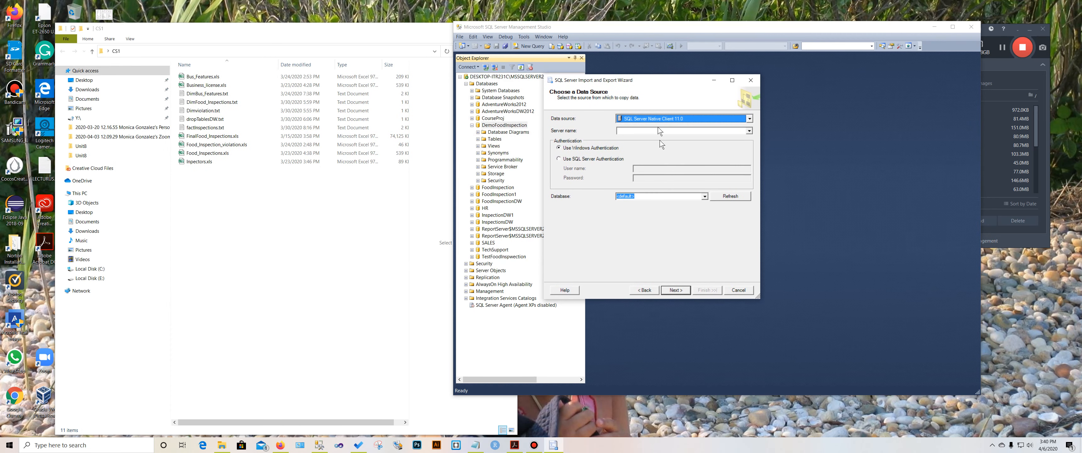
Set the import's data source to Microsoft Excel with the version Microsoft Excel 97-2003.
left_click(749, 119)
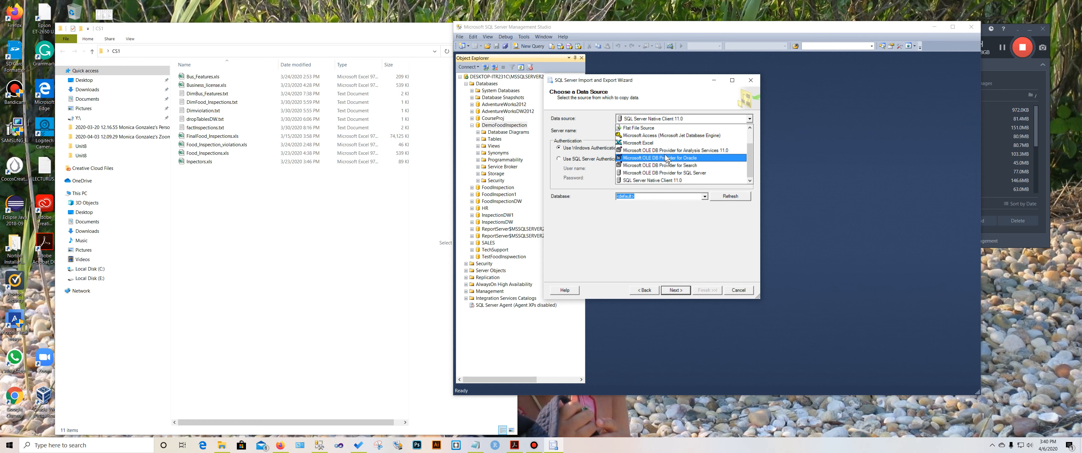
left_click(648, 143)
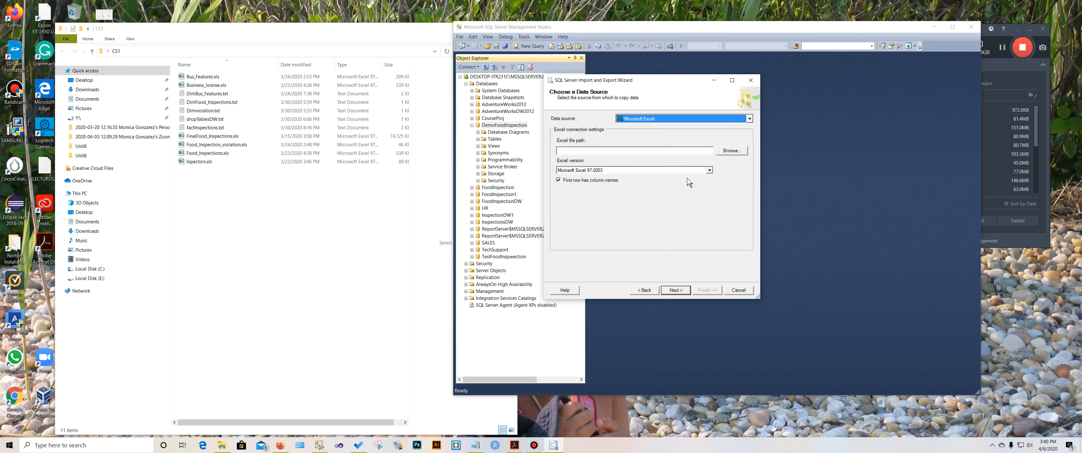
left_click(710, 170)
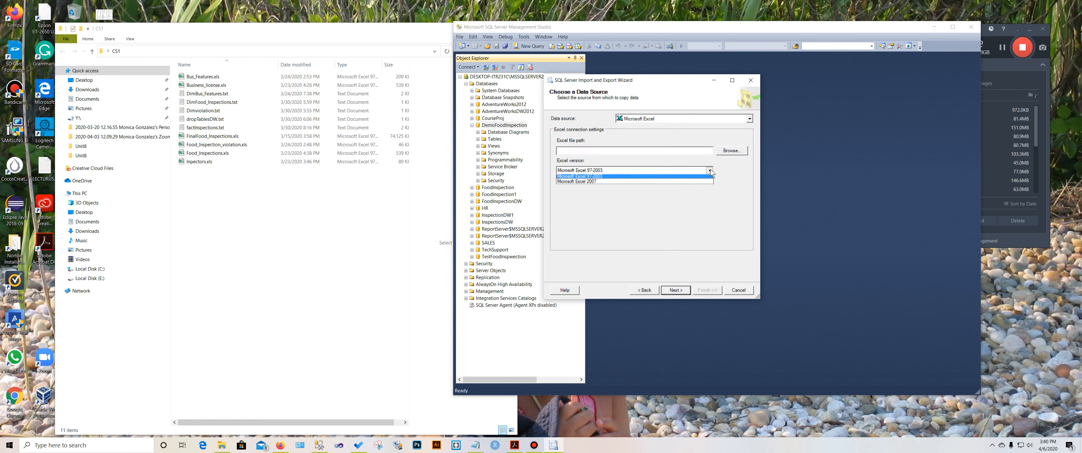
left_click(710, 170)
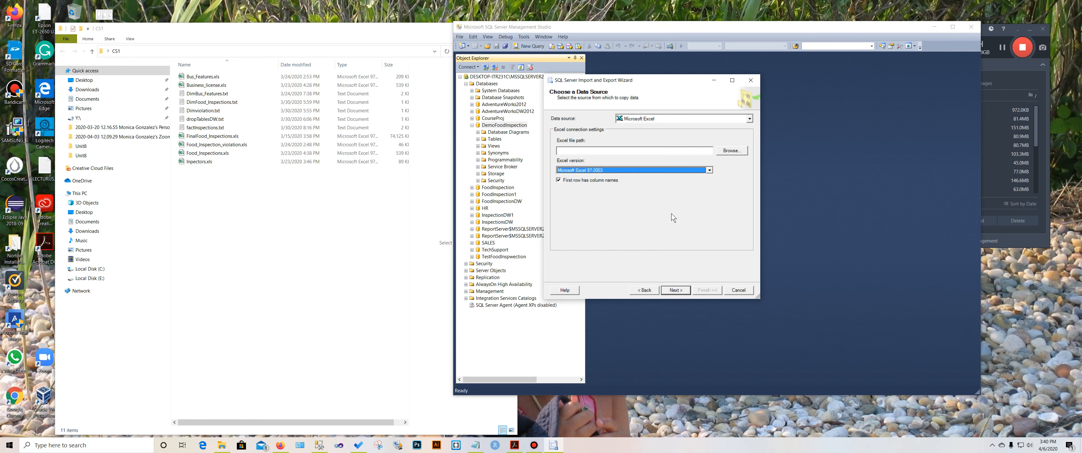
left_click(709, 170)
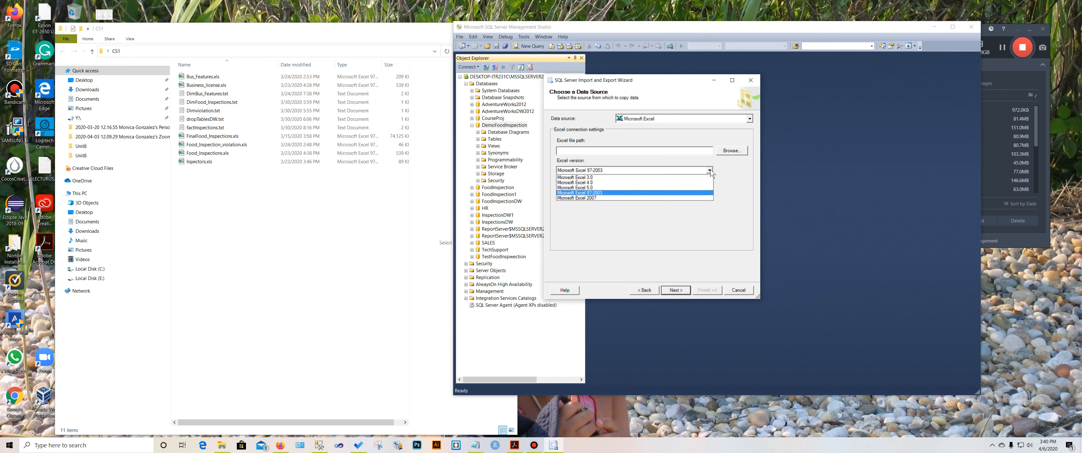
left_click(622, 193)
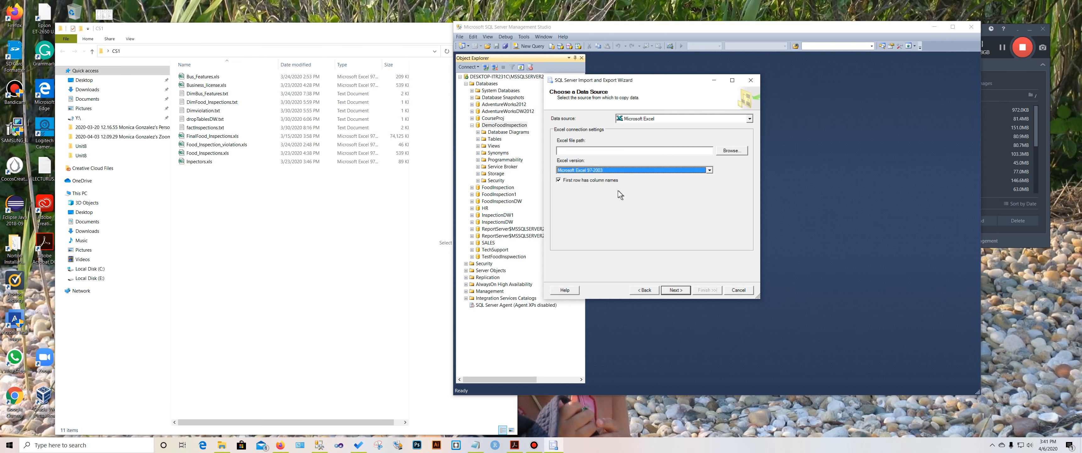
Choose Bus_Features.xls from the desktop's CS1 folder as the Excel source file and proceed to the destination.
left_click(732, 151)
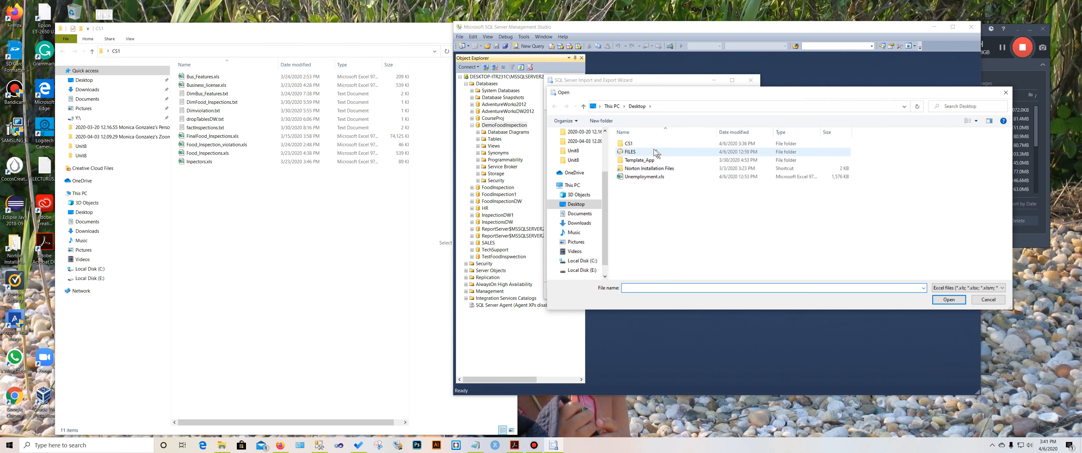
double_click(632, 144)
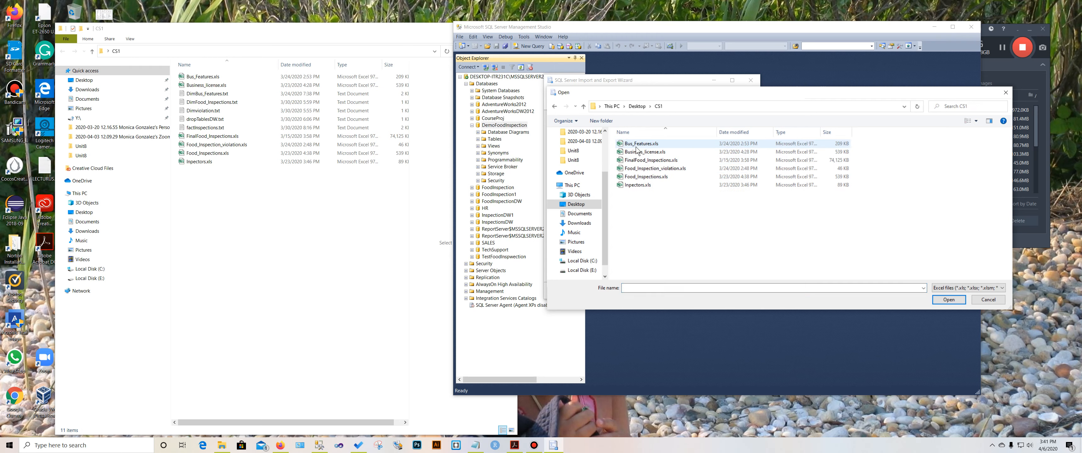
left_click(642, 144)
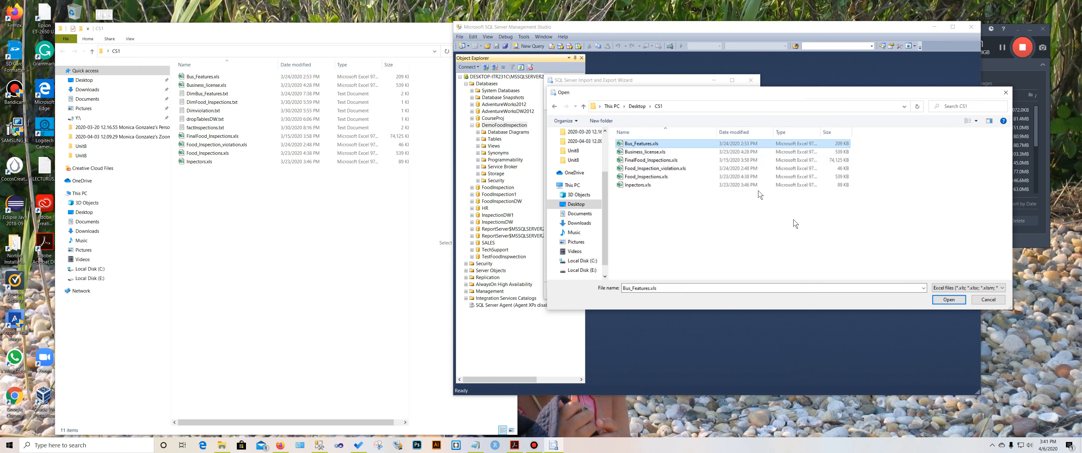
left_click(951, 298)
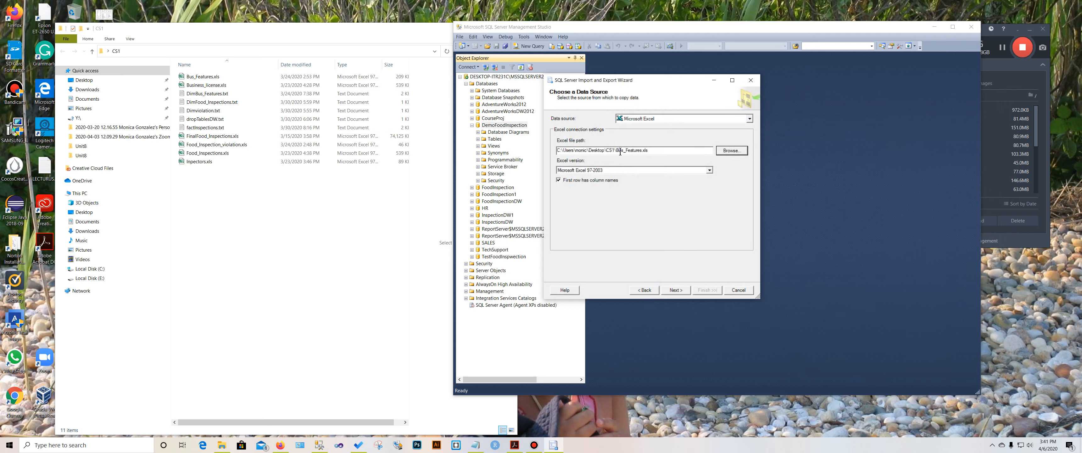
left_click_drag(617, 151, 642, 151)
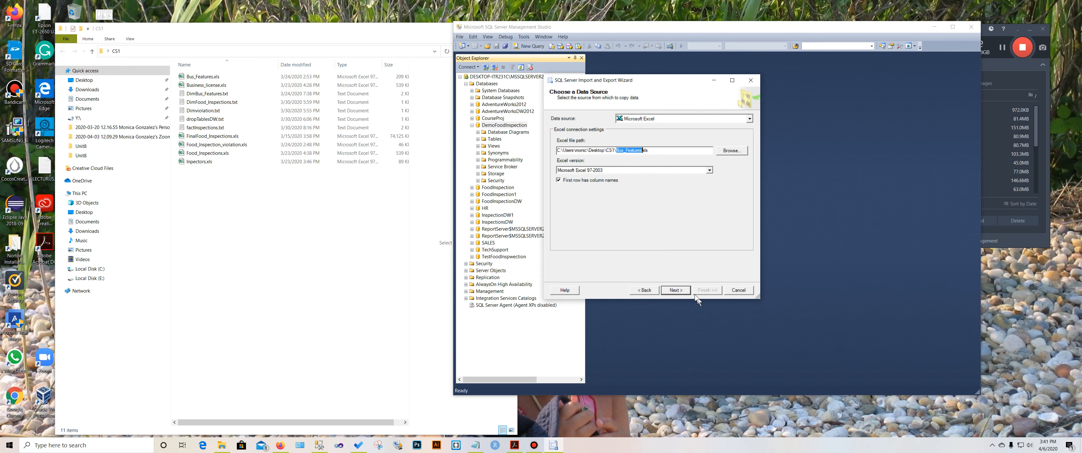
left_click(680, 291)
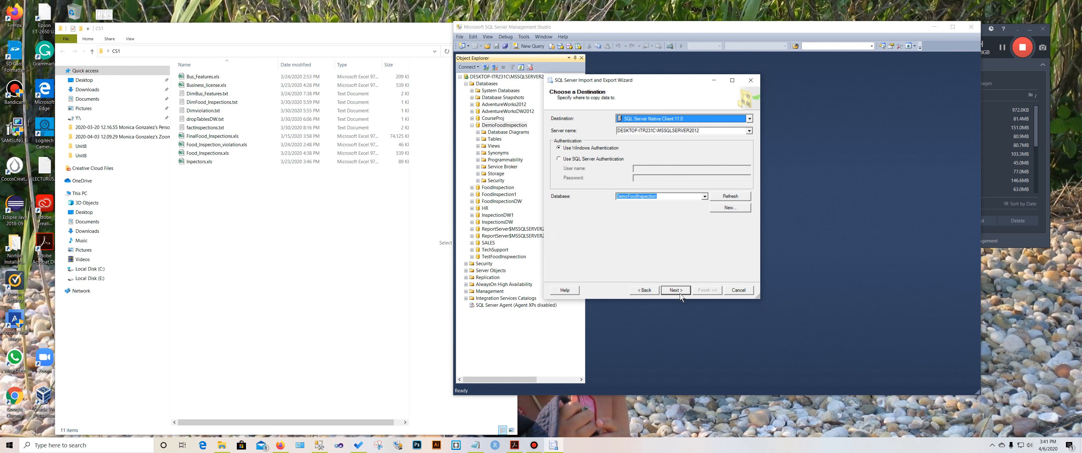
Accept DemoFoodInspection as the destination, copy Sheet1$ with the default settings, run the import, and close the wizard.
left_click(680, 292)
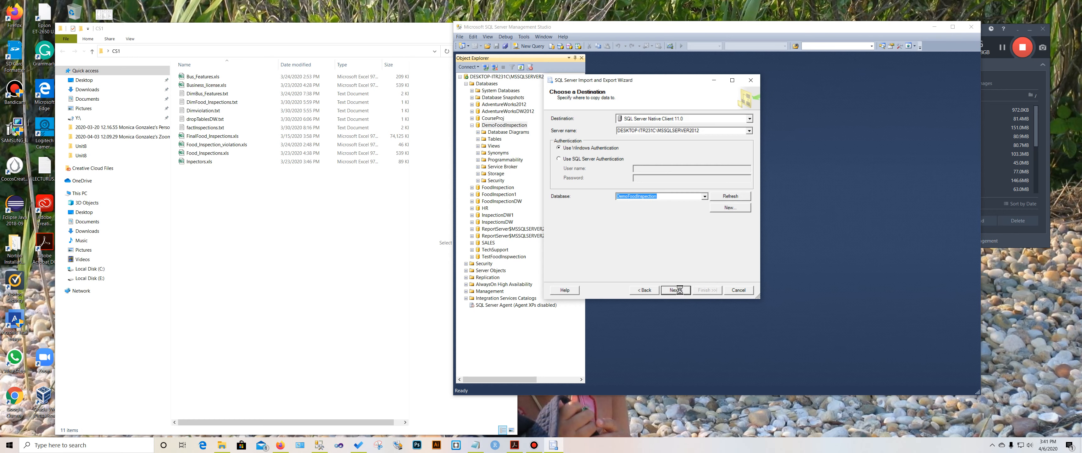
left_click(678, 290)
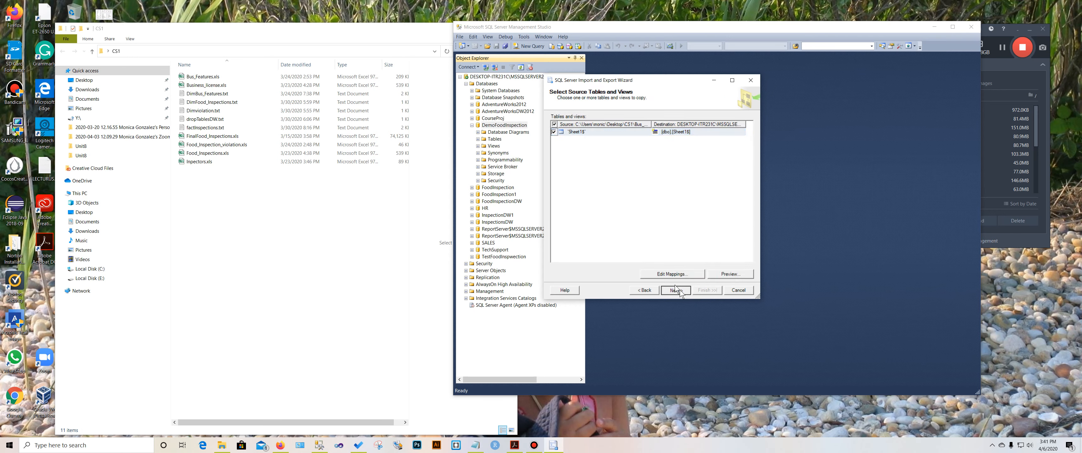
left_click(675, 290)
left_click(680, 291)
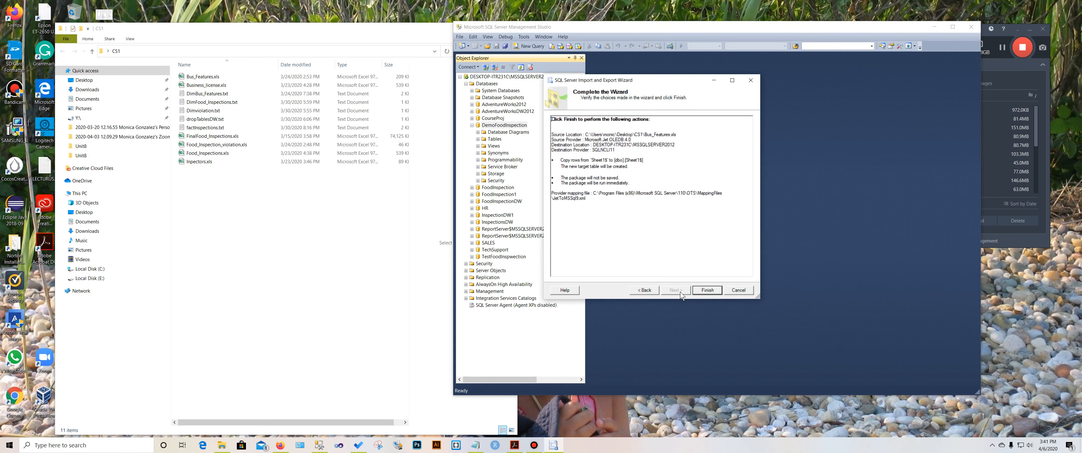
left_click(705, 290)
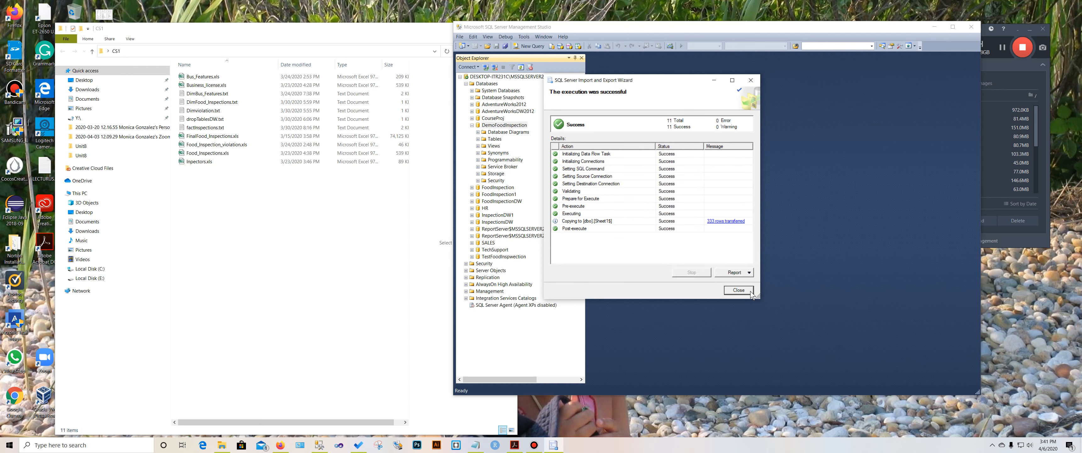
left_click(744, 291)
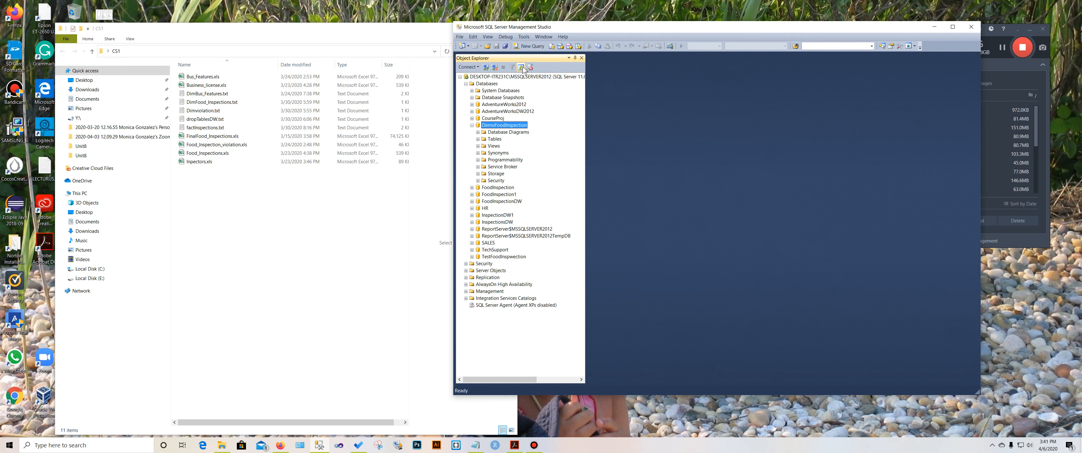
Rename the imported dbo.Sheet1$ table in DemoFoodInspection to Bus_Features.
left_click(477, 139)
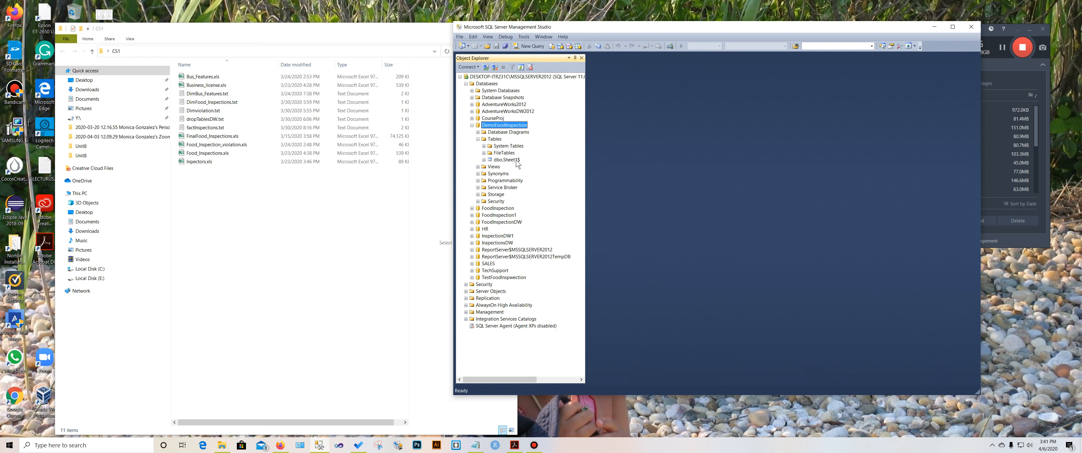
left_click(513, 162)
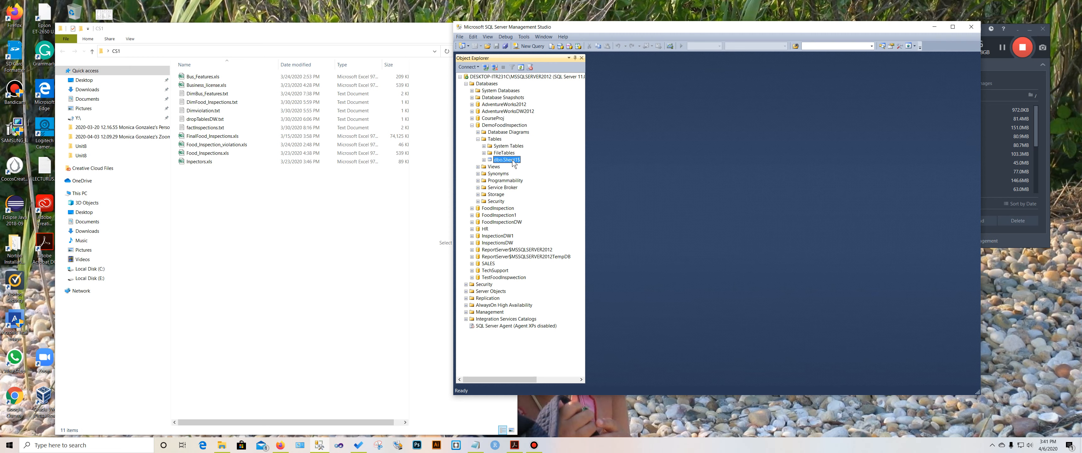
right_click(513, 162)
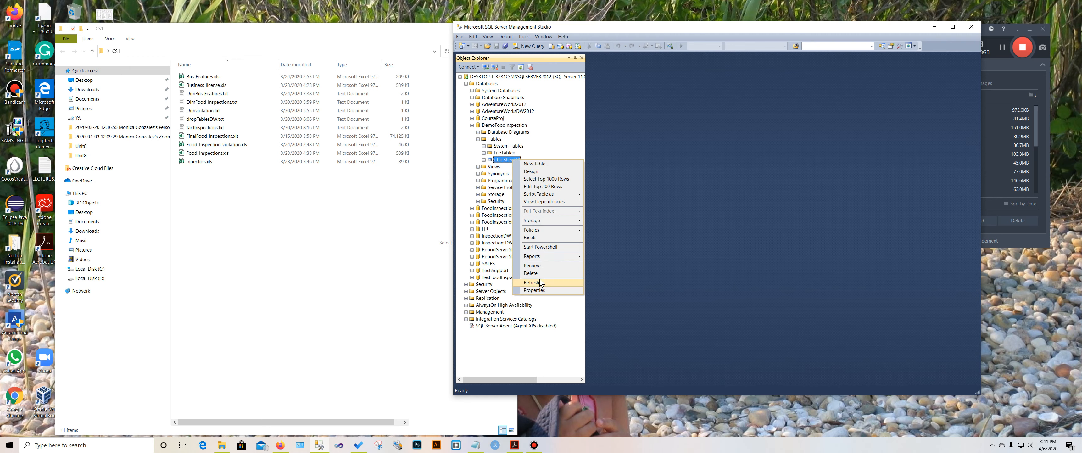
left_click(540, 266)
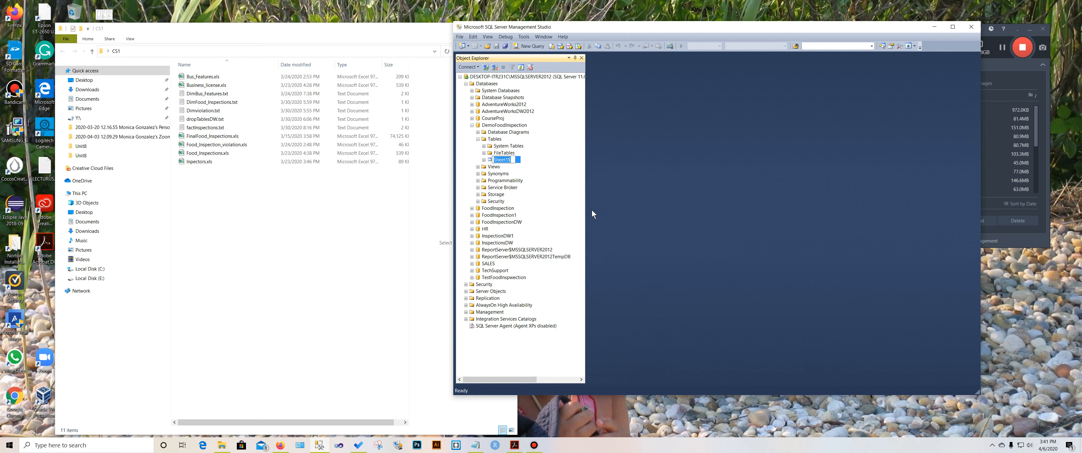
type("Bus_Features")
key("Return")
Start another data import into DemoFoodInspection, pass the welcome page, and move the wizard clear of the CS1 file list.
right_click(514, 124)
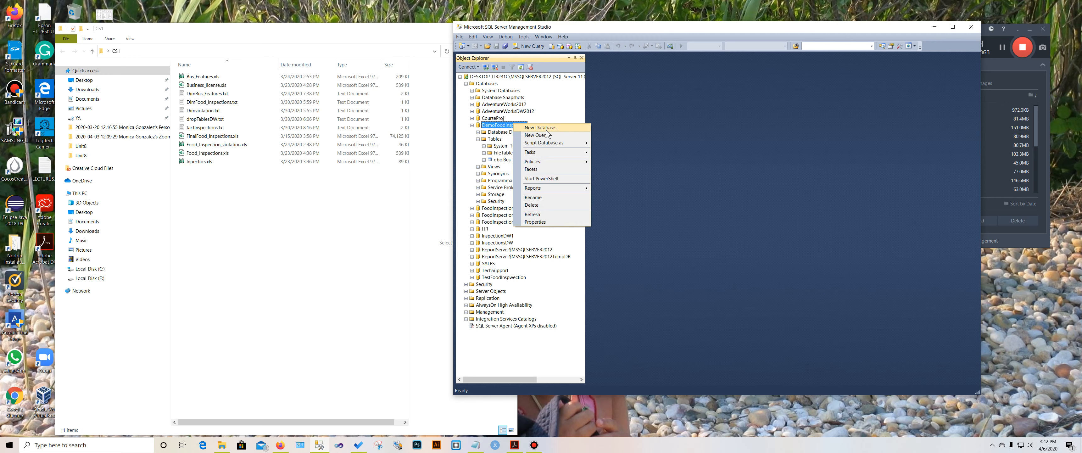
mouse_move(567, 151)
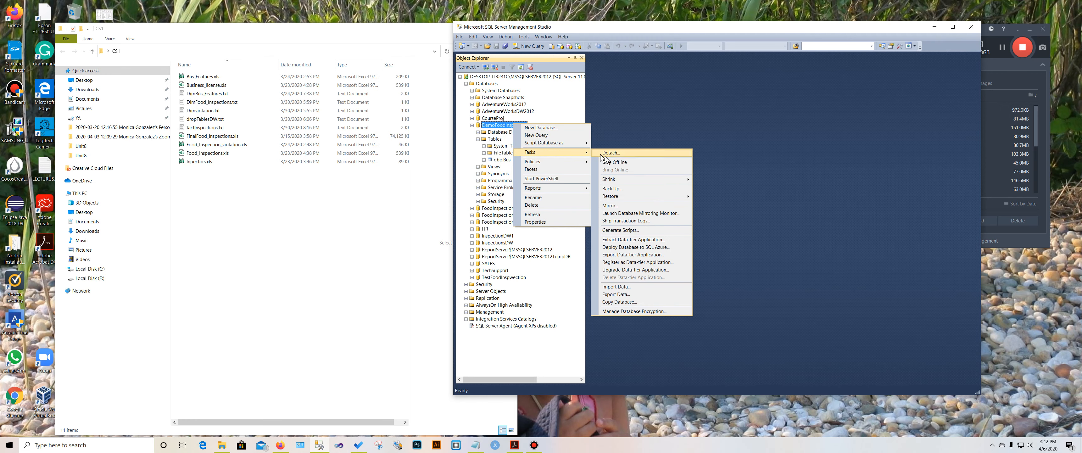
left_click(626, 286)
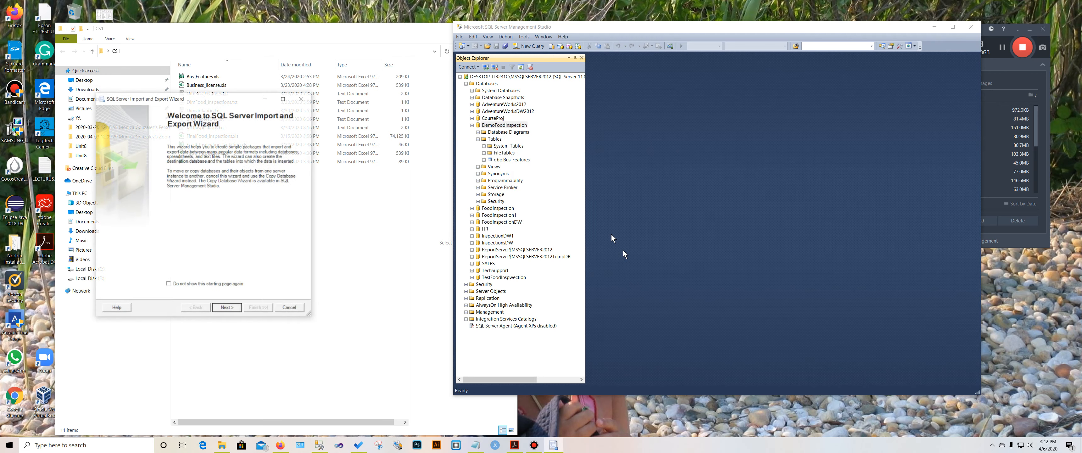
left_click(227, 308)
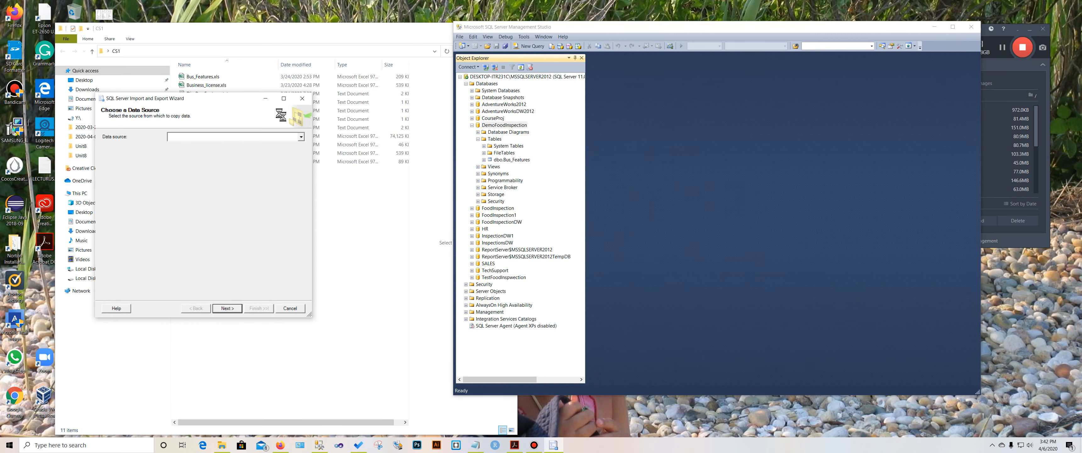
left_click_drag(229, 100, 760, 97)
Set the data source to Microsoft Excel and choose Business_license.xls from the CS1 folder as the source file.
left_click(830, 134)
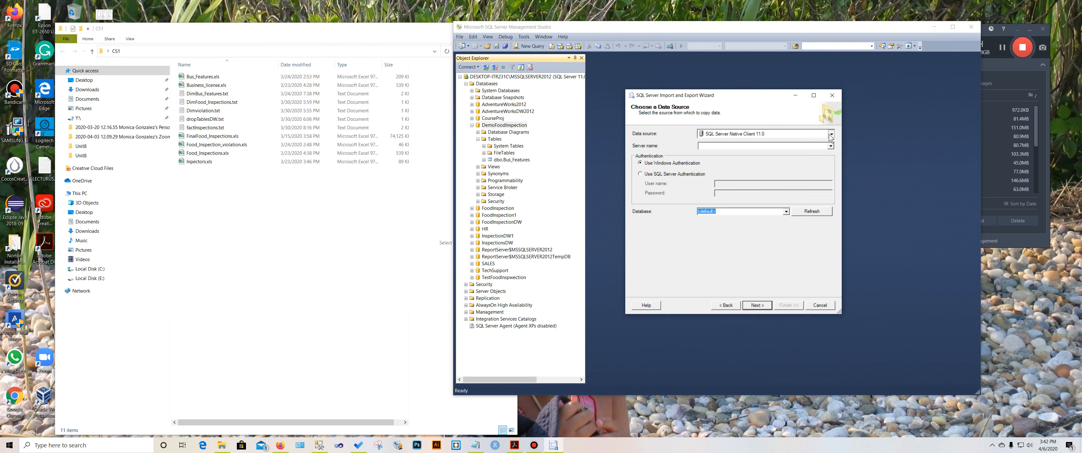
left_click(791, 157)
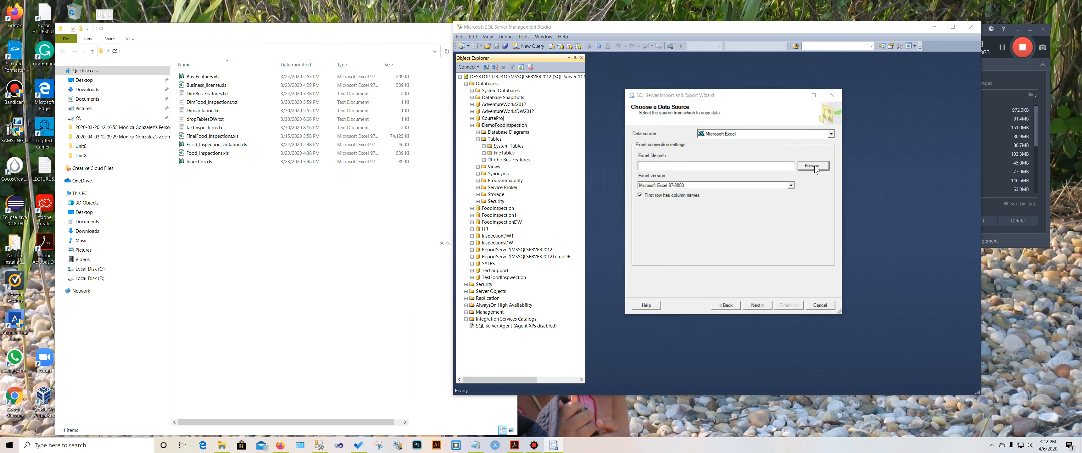
left_click(813, 166)
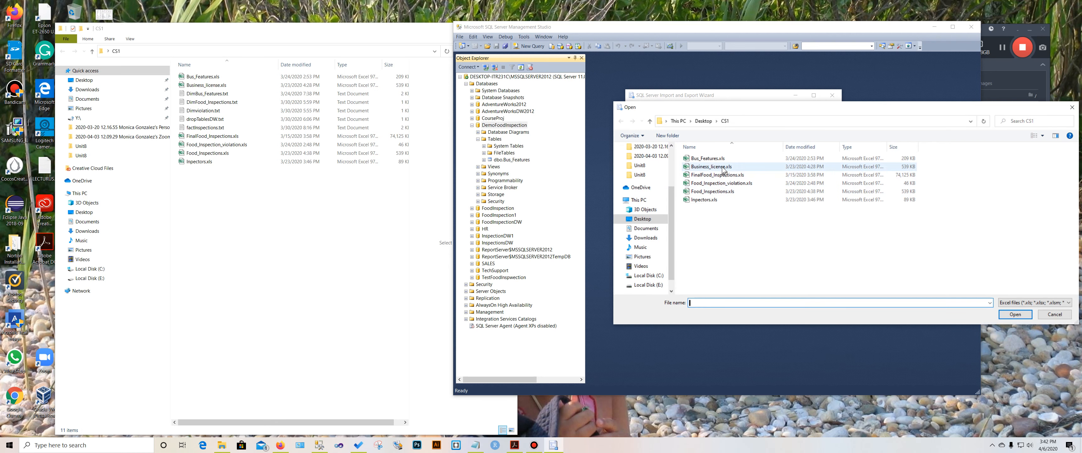
left_click(723, 167)
left_click(1015, 315)
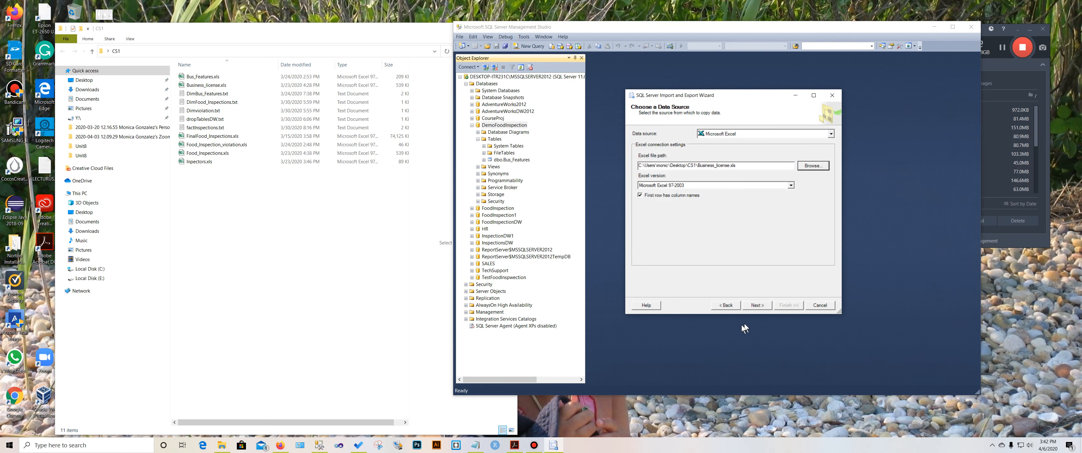
Accept DemoFoodInspection as the destination, import the Business_license.xls sheet with the default copy and run settings, and close the wizard.
left_click(756, 306)
left_click(758, 306)
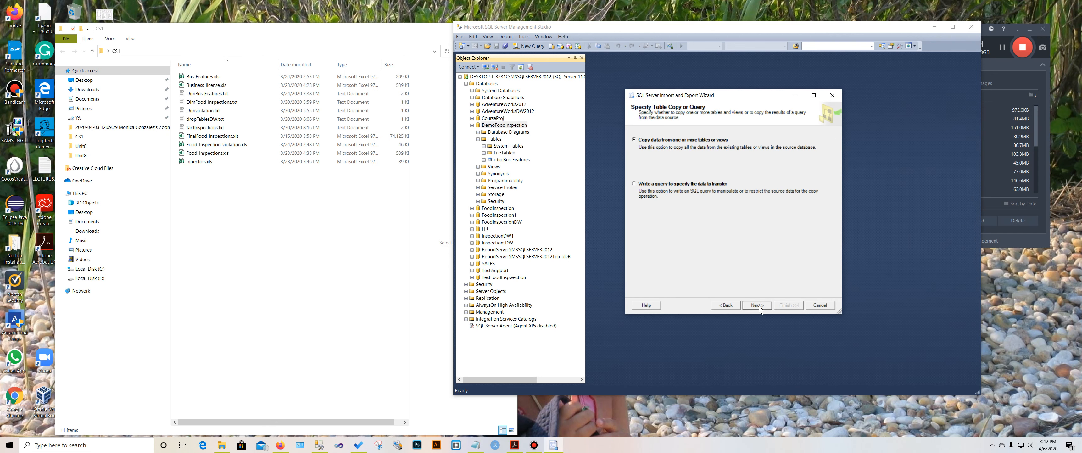
left_click(758, 305)
left_click(759, 306)
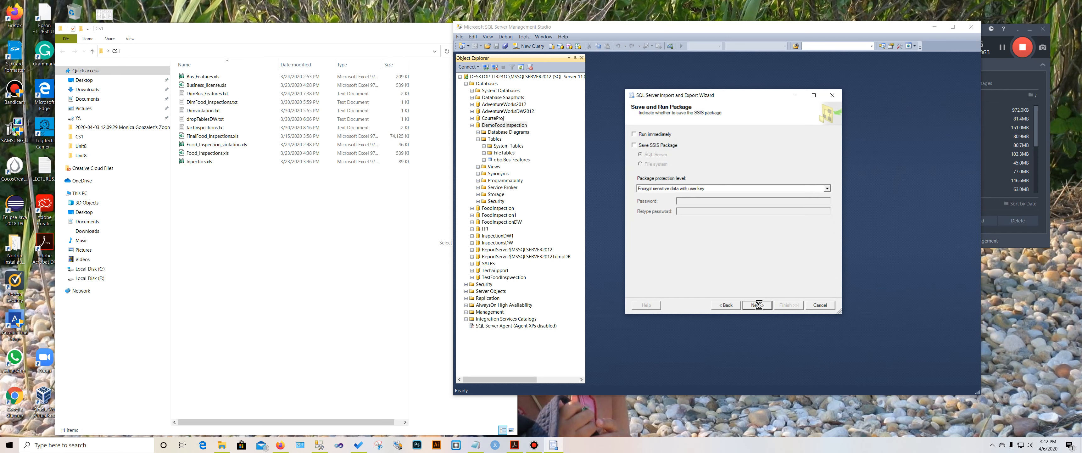
left_click(759, 306)
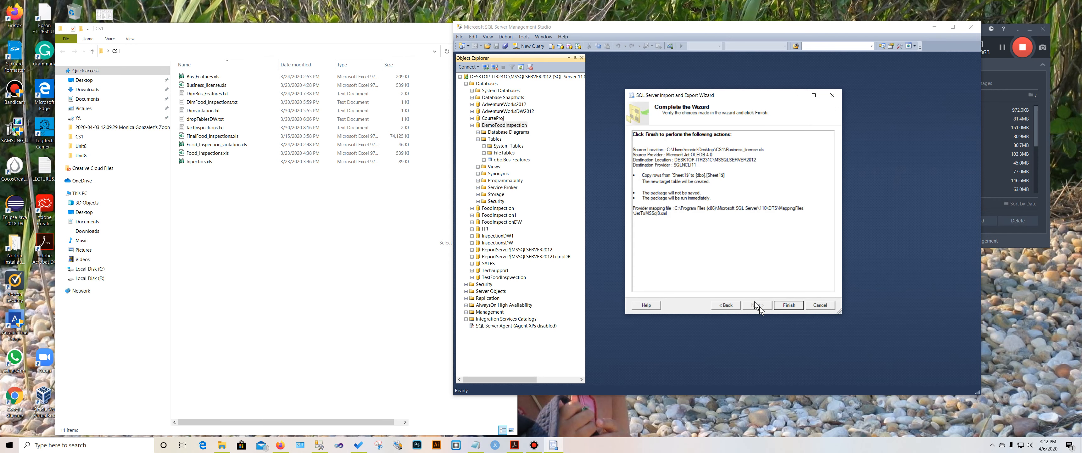
left_click(784, 305)
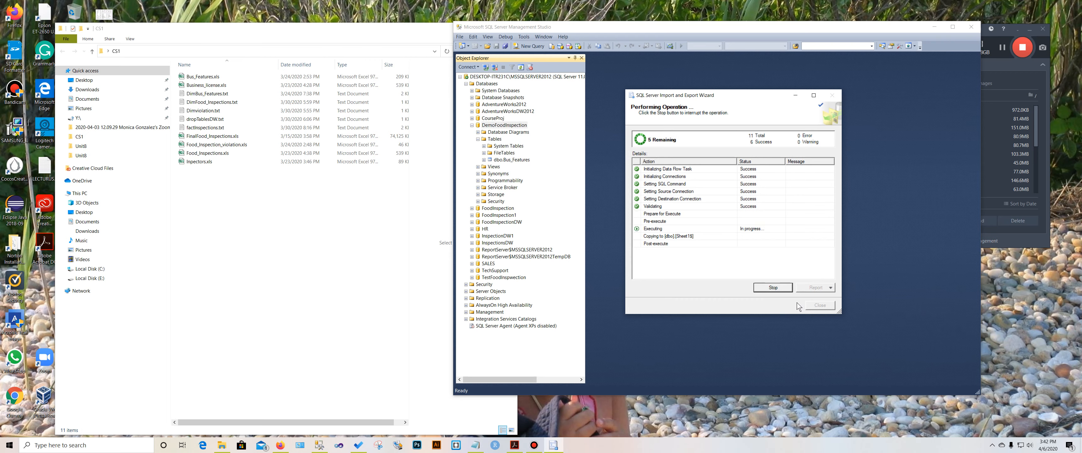
left_click(820, 305)
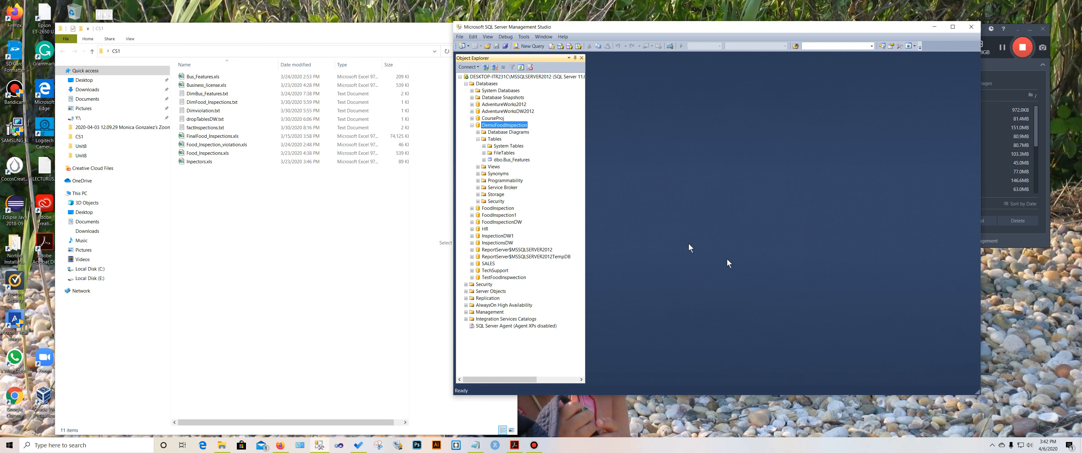
Refresh the DemoFoodInspection tables and copy the name of Business_license.xls, without its extension, from the CS1 folder.
left_click(520, 68)
left_click(477, 139)
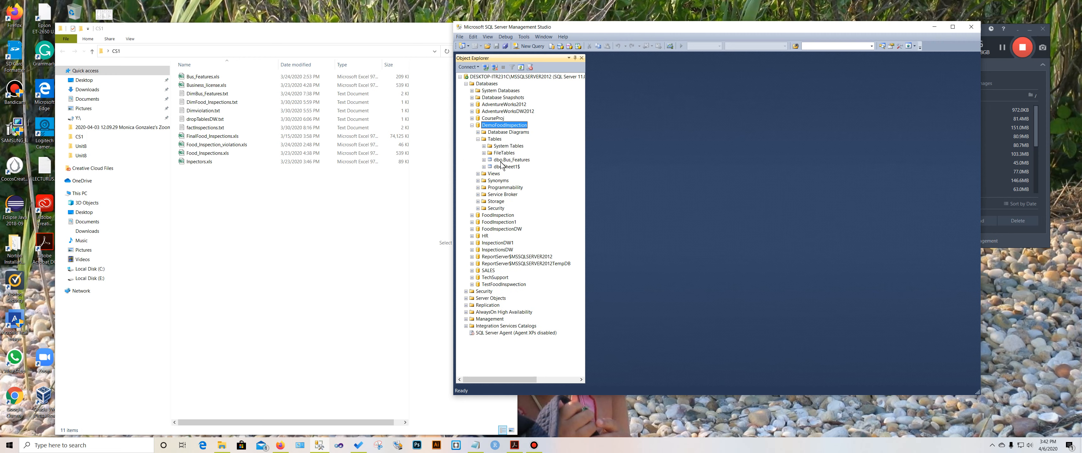
left_click(506, 166)
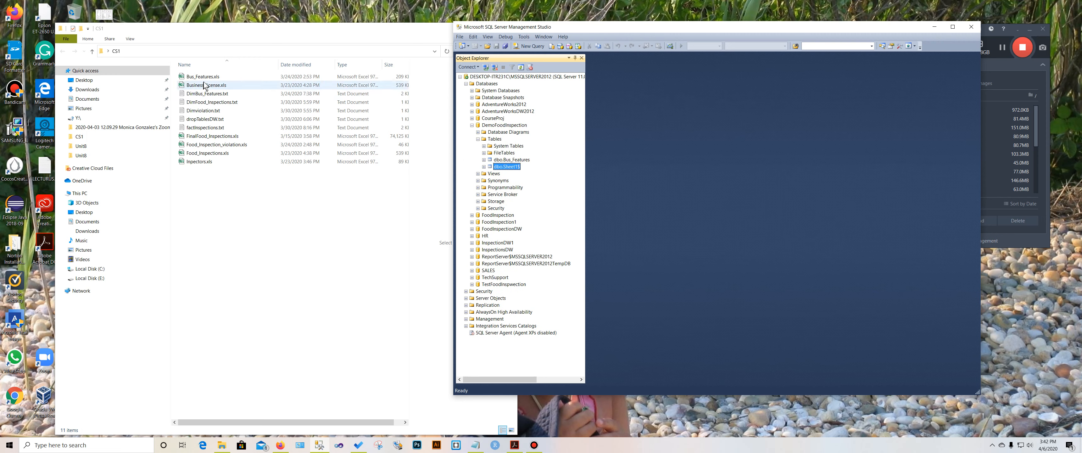
left_click(190, 87)
right_click(192, 85)
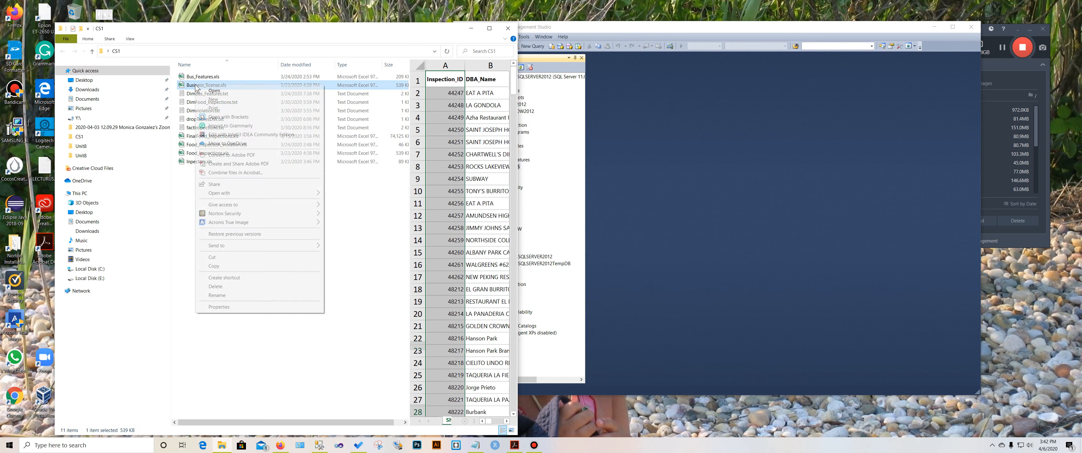
left_click(218, 295)
key("ctrl+c")
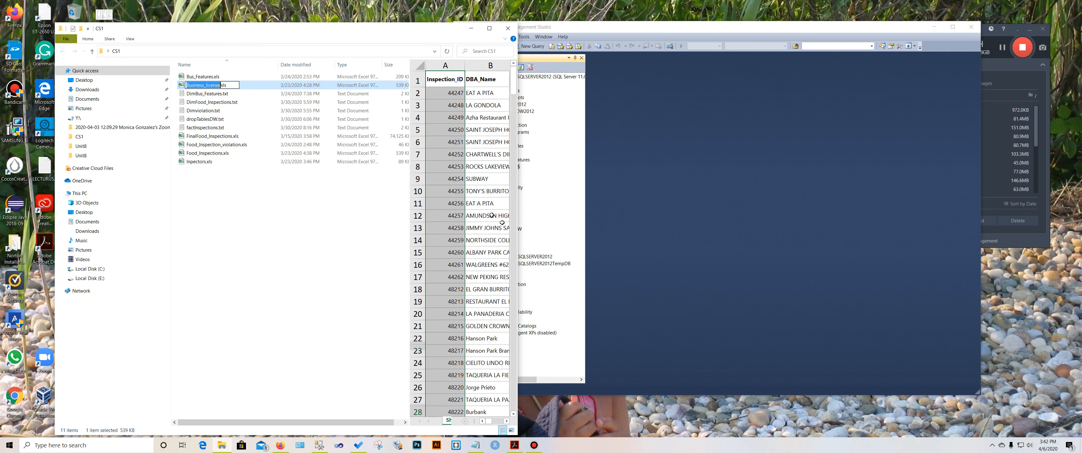
Narrow the CS1 folder window so it clears the table list, and rename dbo.Sheet1$ to Business_license.
left_click(531, 238)
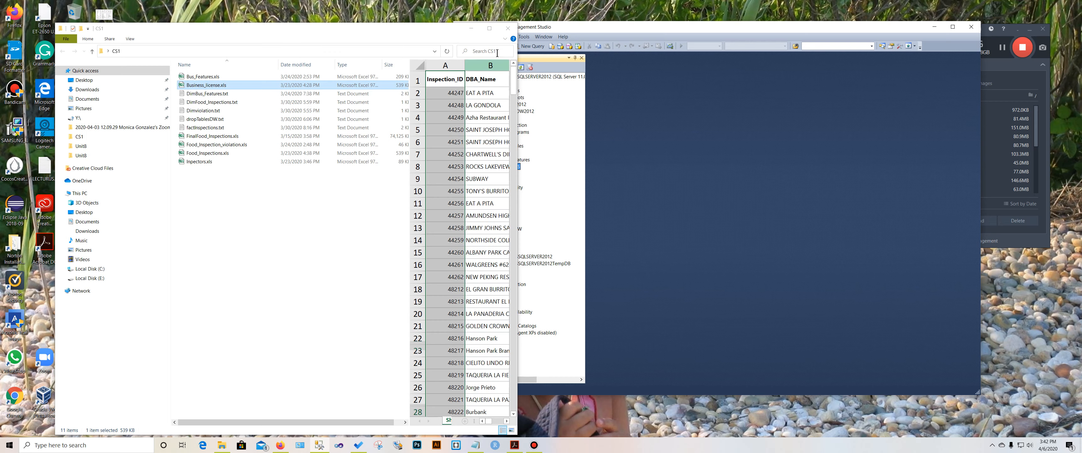
left_click_drag(517, 52, 326, 52)
right_click(512, 168)
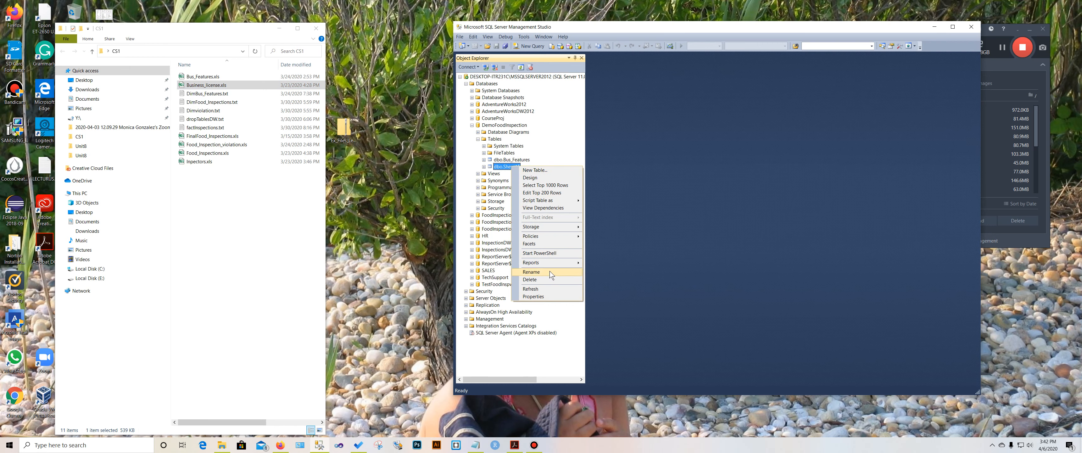
left_click(549, 271)
key("ctrl+v")
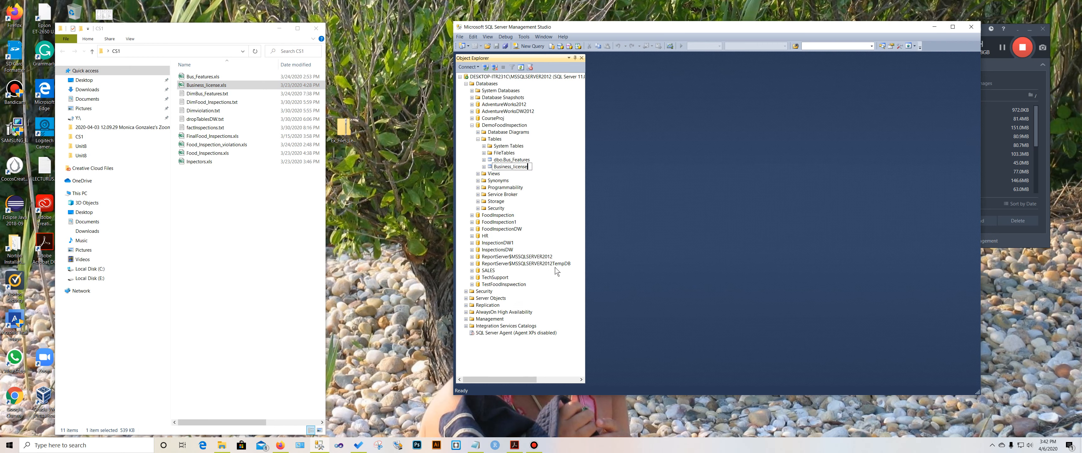
key("Return")
Start a new data import into DemoFoodInspection, pass the welcome page, and move the wizard off the CS1 folder window.
left_click(502, 126)
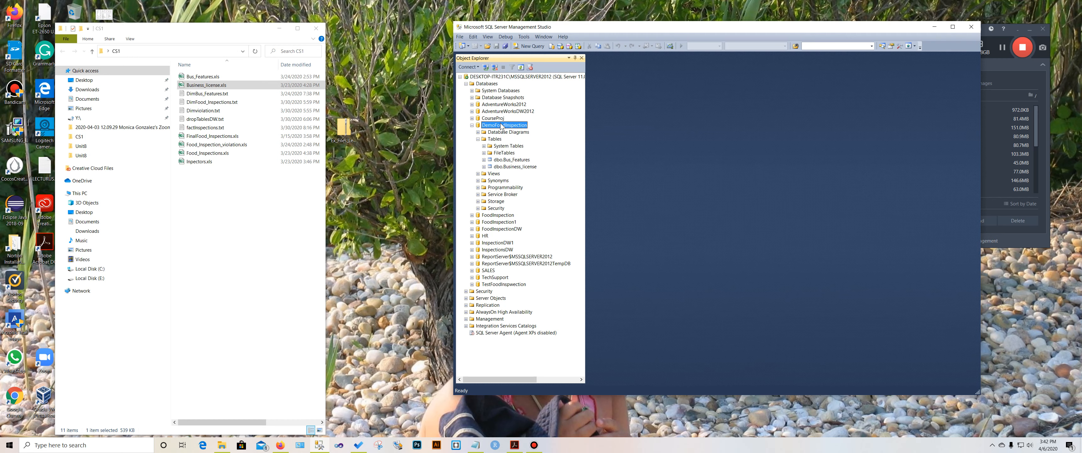
right_click(502, 125)
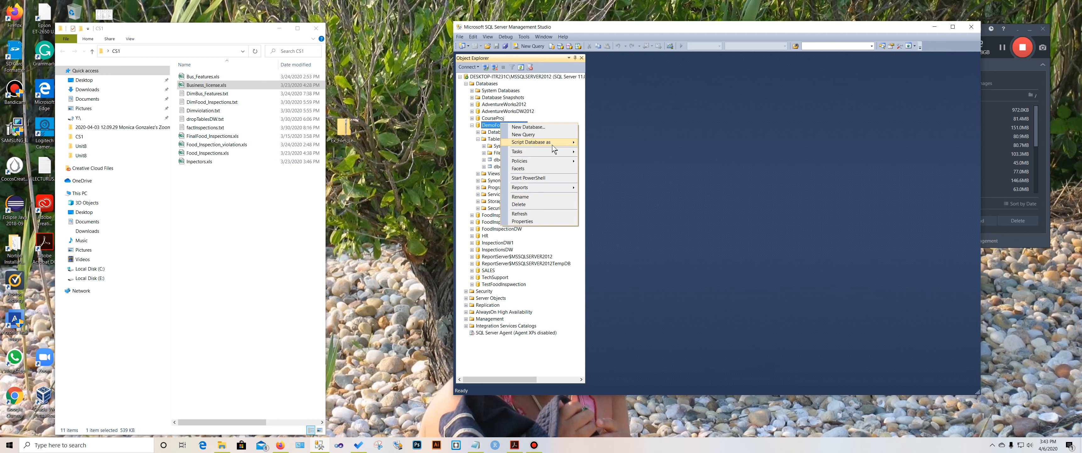
mouse_move(548, 148)
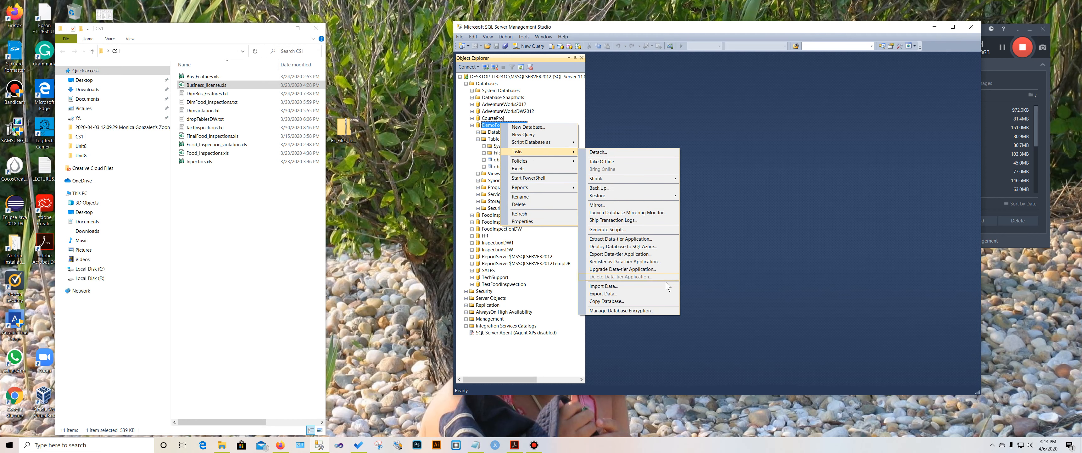
left_click(657, 286)
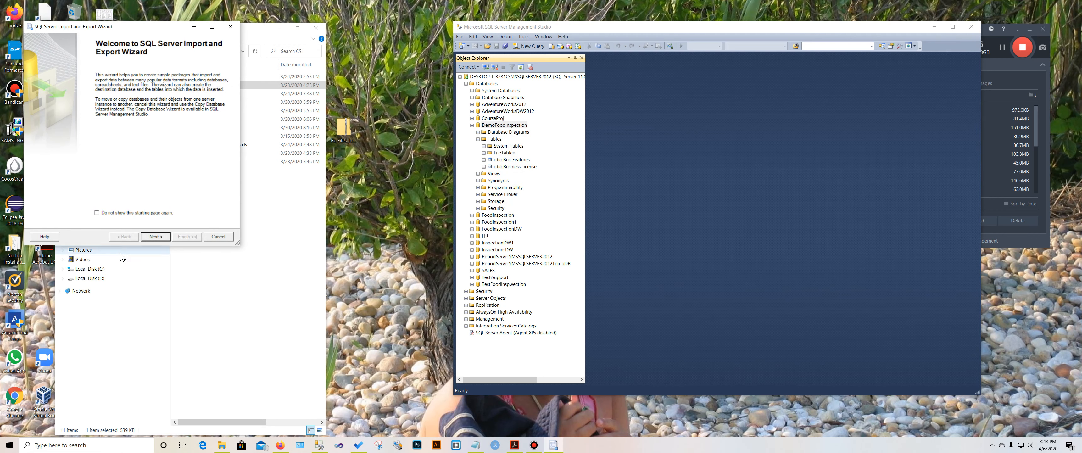
left_click(152, 236)
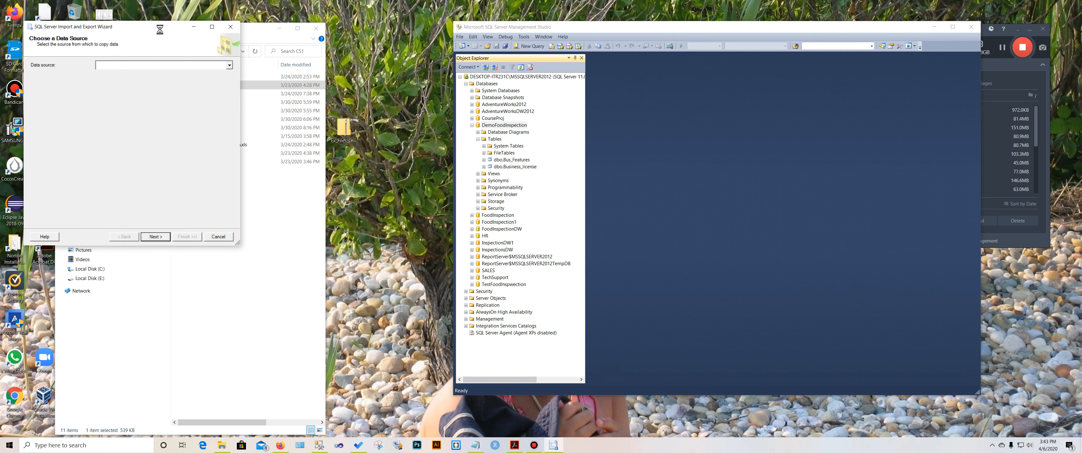
left_click_drag(159, 31, 608, 86)
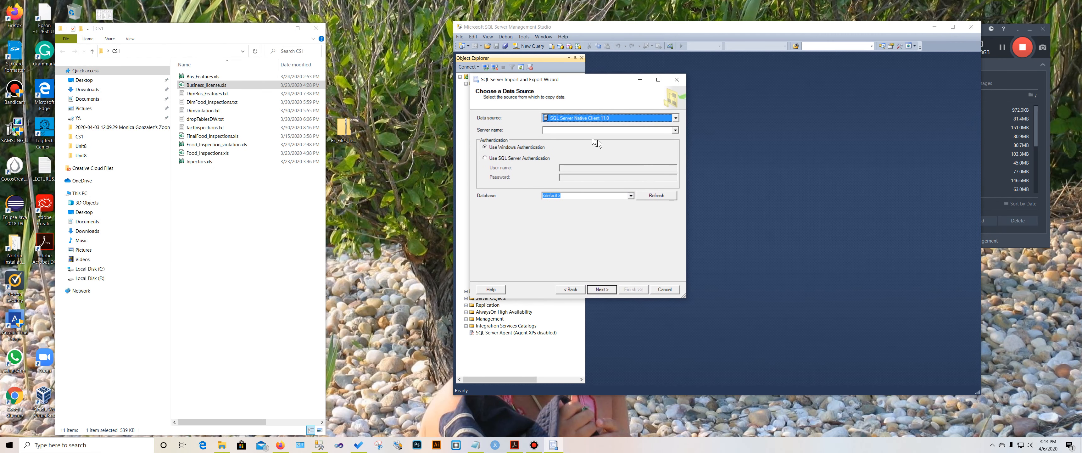
Set the data source to Microsoft Excel and choose FinalFood_Inspections.xls from the CS1 folder as the source file.
left_click(676, 118)
left_click(652, 139)
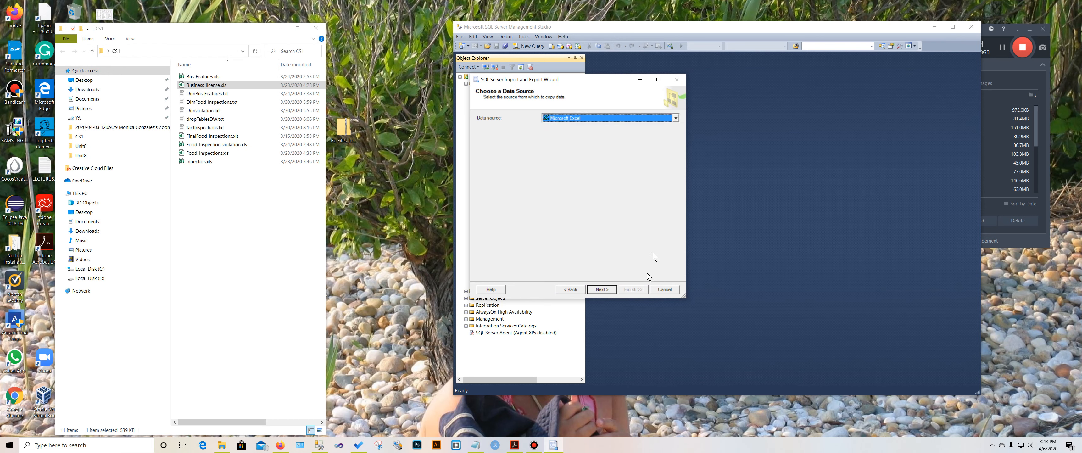
left_click(656, 148)
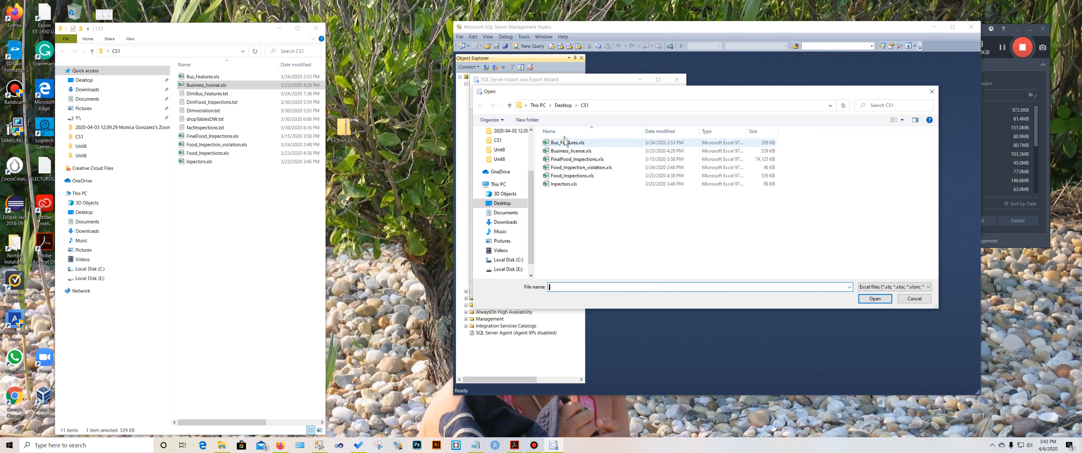
left_click(579, 158)
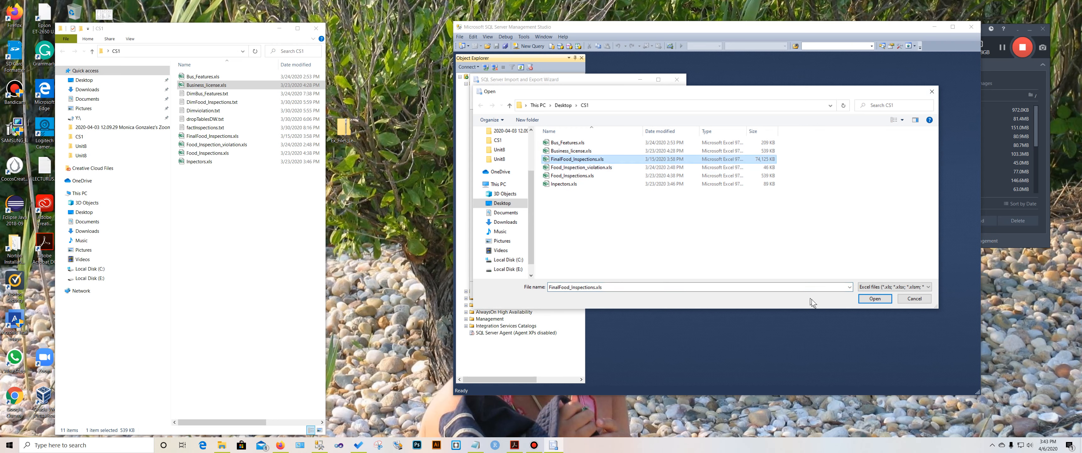
left_click(874, 298)
Keep DemoFoodInspection as the destination, import the FinalFood_Inspections$ sheet with the default settings to run immediately, and close the wizard.
left_click(602, 289)
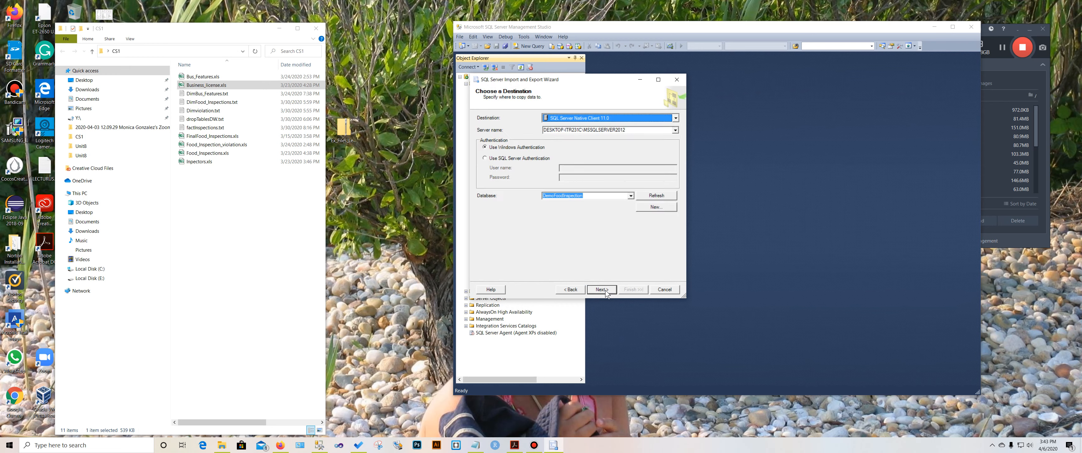
left_click(605, 290)
left_click(606, 290)
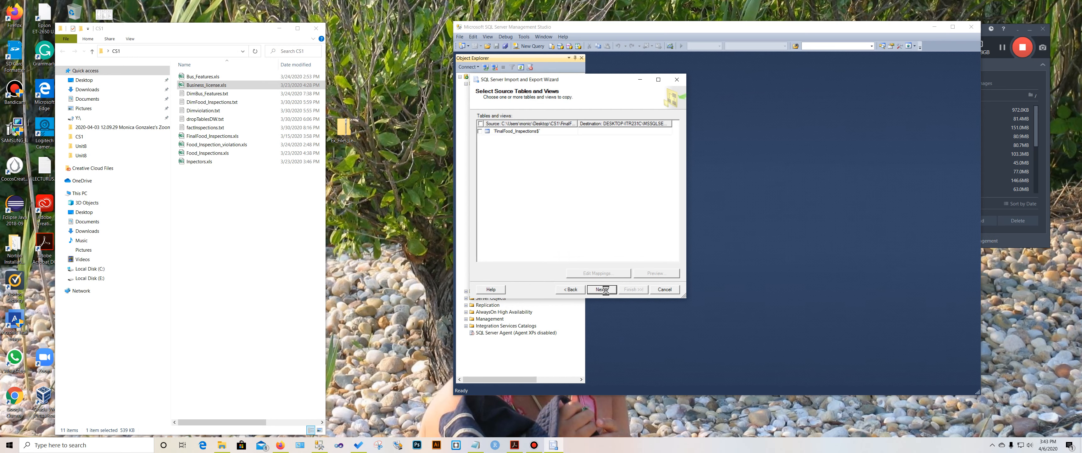
left_click(607, 291)
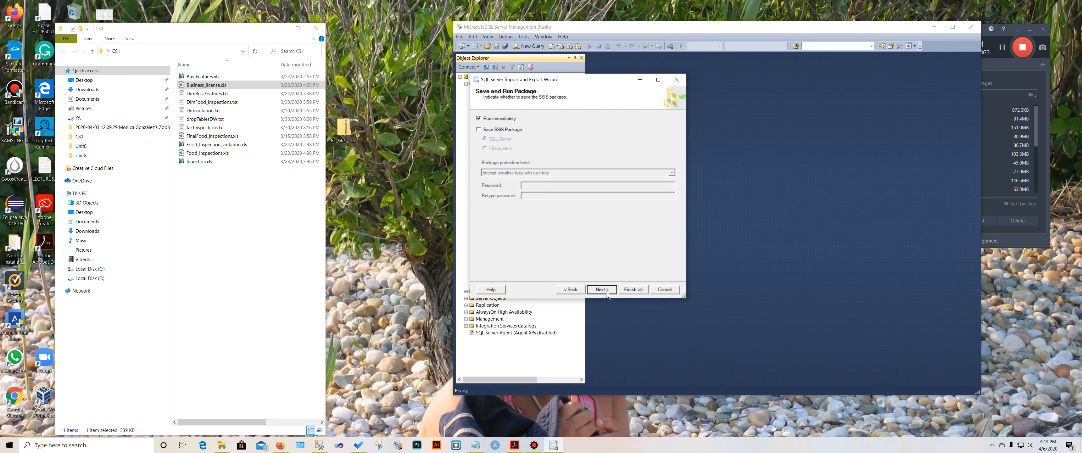
left_click(606, 291)
left_click(633, 289)
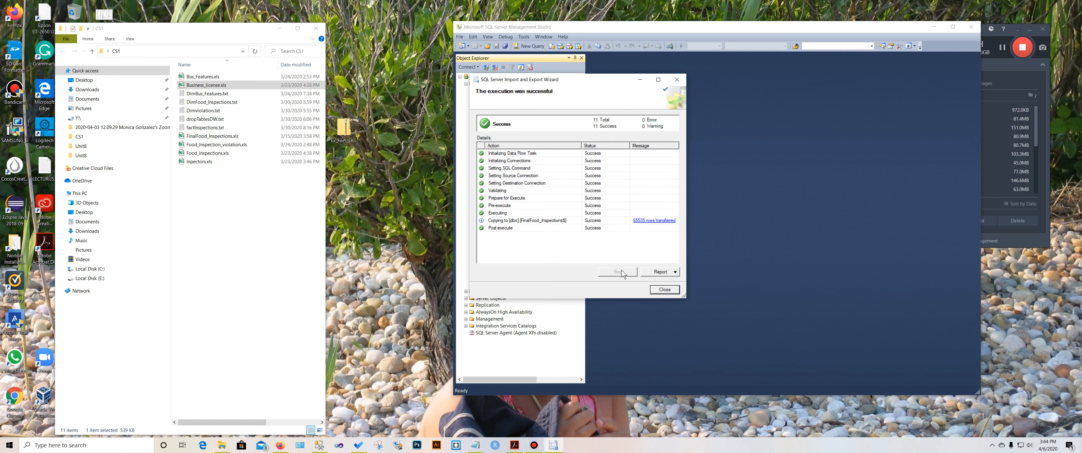
left_click(670, 291)
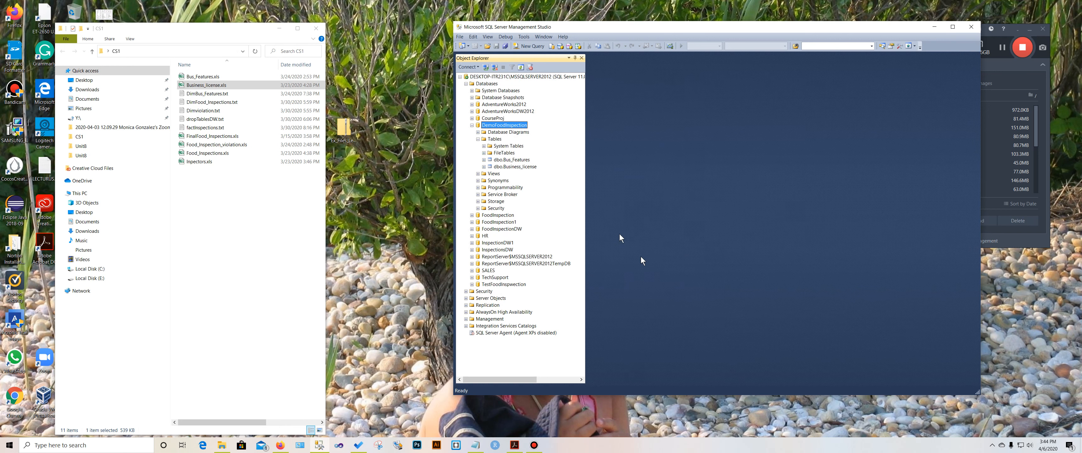
Refresh the table list and remove the trailing $ from the imported table's name, making it FinalFood_Inspections.
left_click(520, 68)
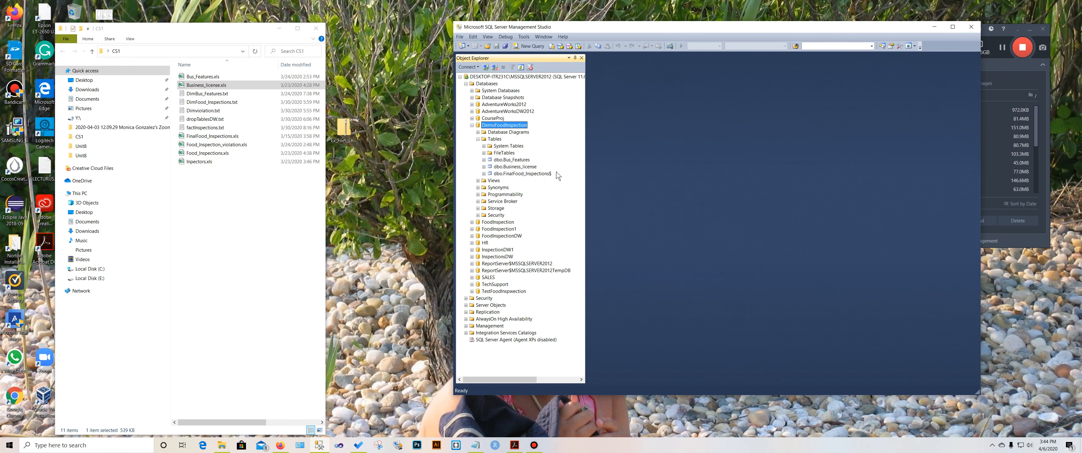
right_click(544, 174)
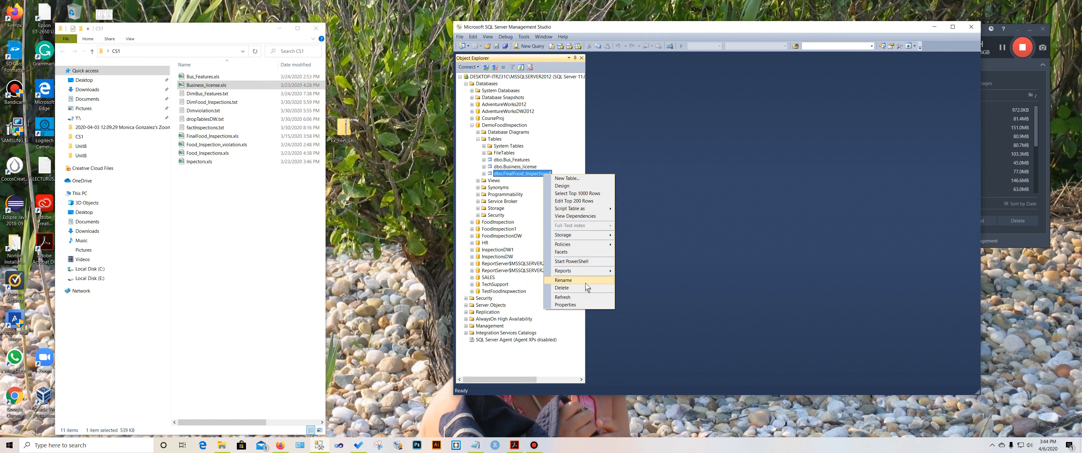
left_click(585, 280)
key("End")
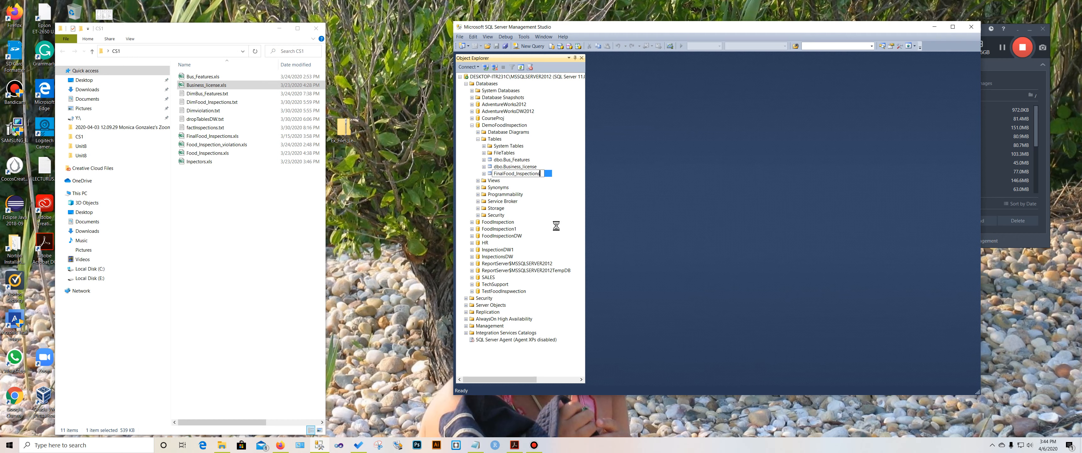
key("Return")
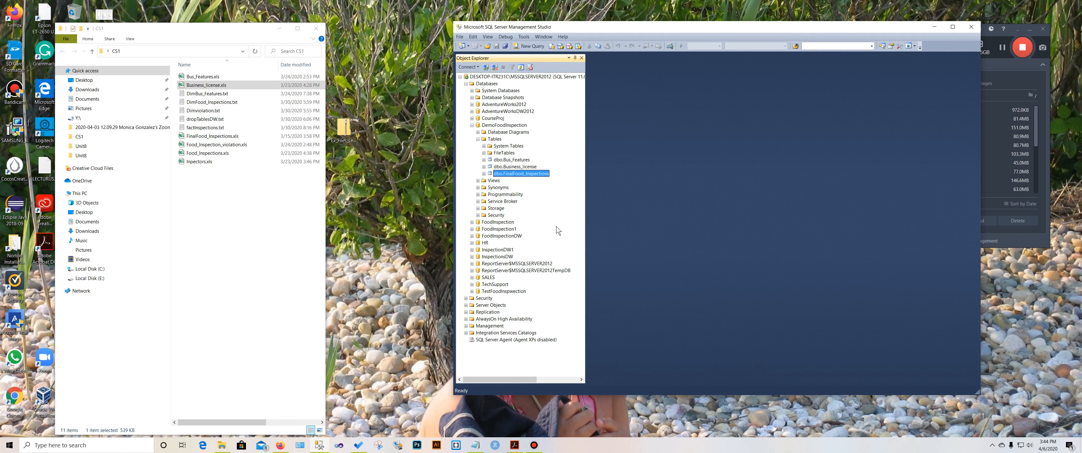
Open the import wizard again for DemoFoodInspection and continue to the data source page.
left_click(504, 126)
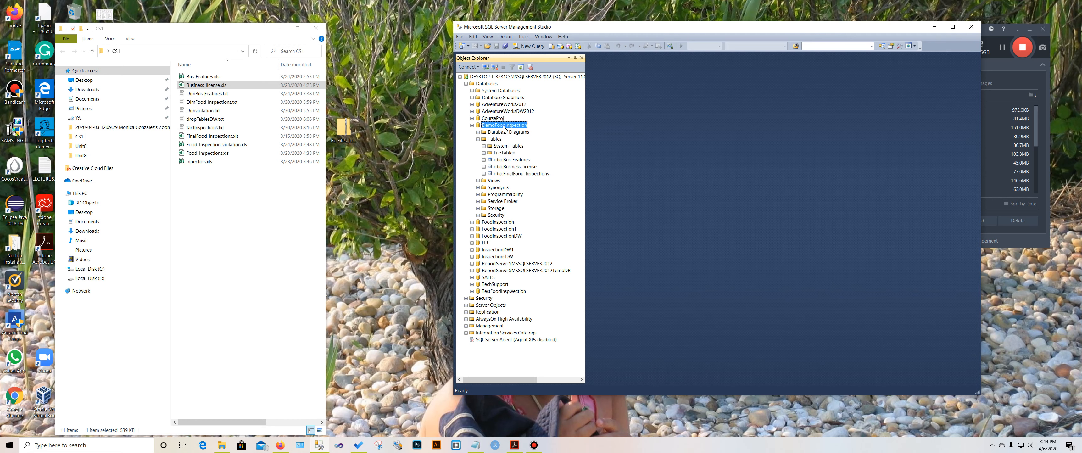
right_click(504, 129)
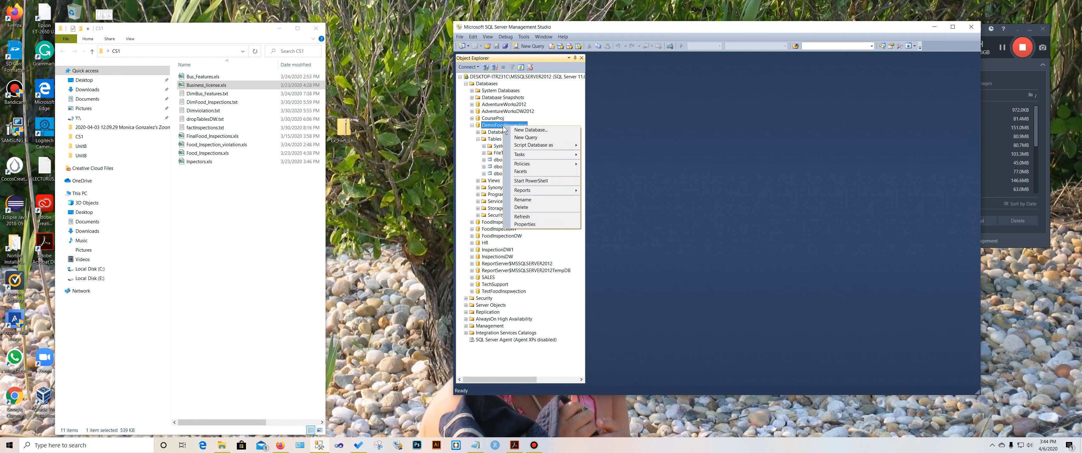
mouse_move(568, 155)
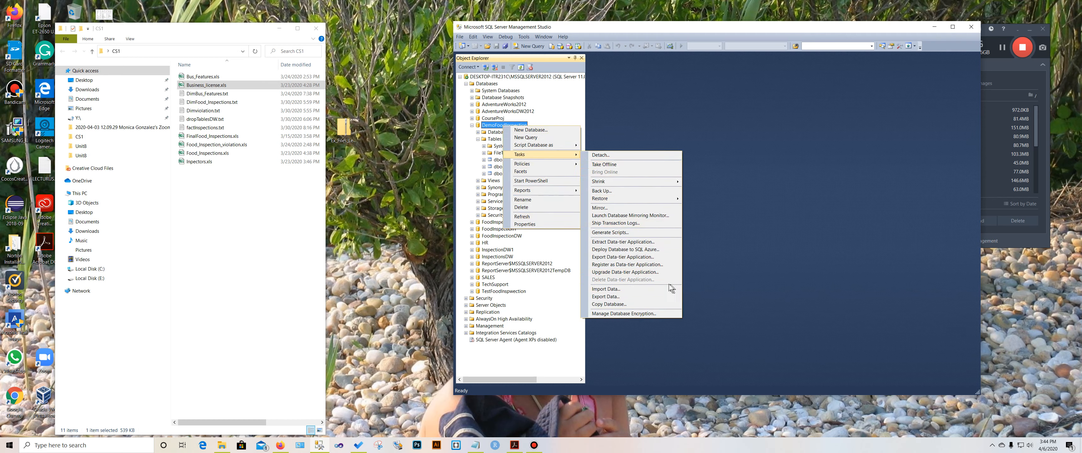
left_click(650, 288)
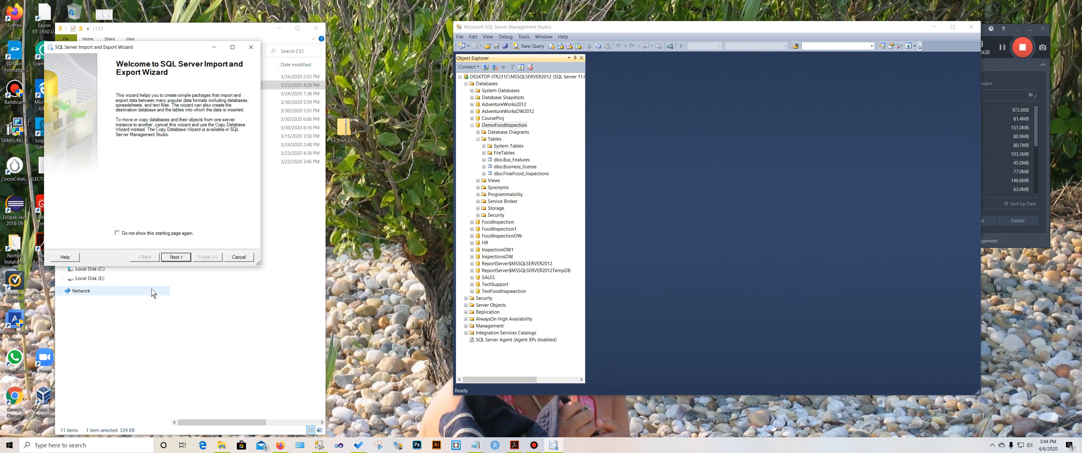
left_click(175, 257)
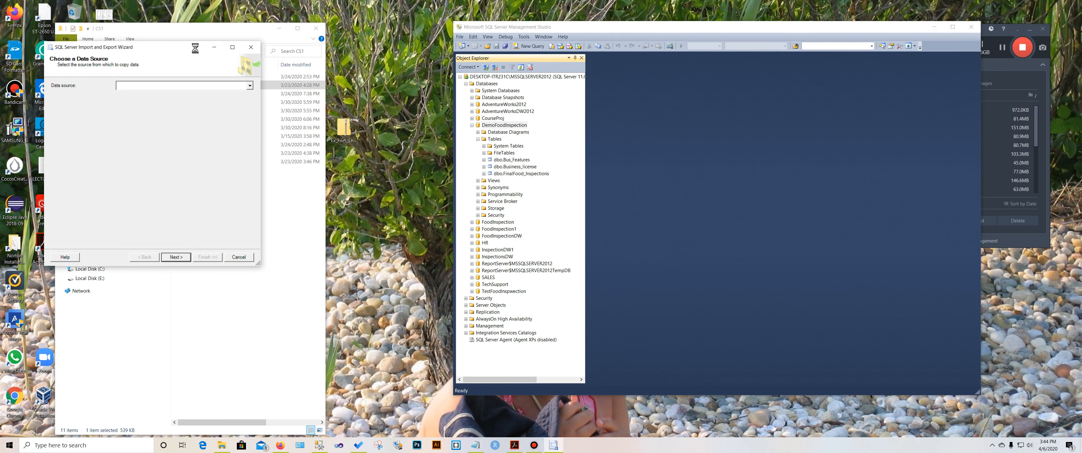
Set the data source to Microsoft Excel and choose Food_Inspection_violation.xls from the CS1 folder as the source file.
left_click_drag(199, 49, 757, 64)
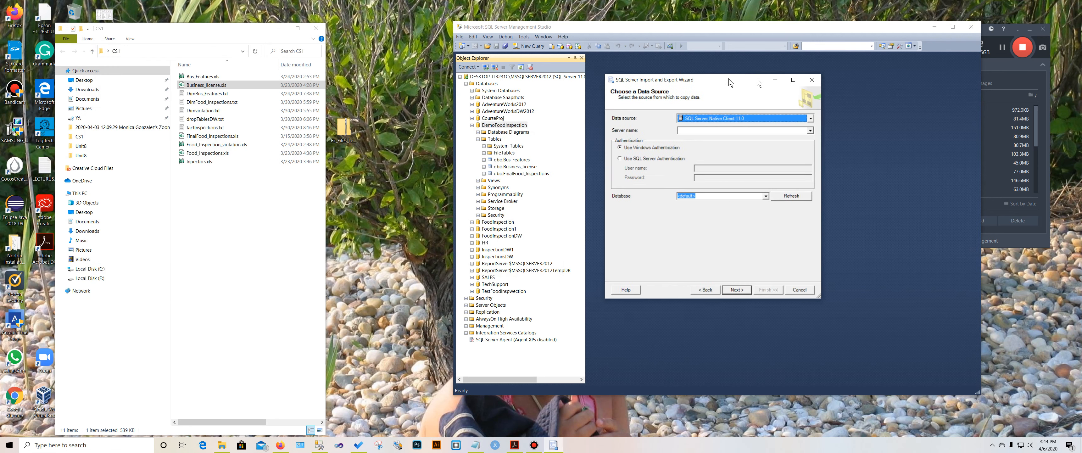
left_click(808, 101)
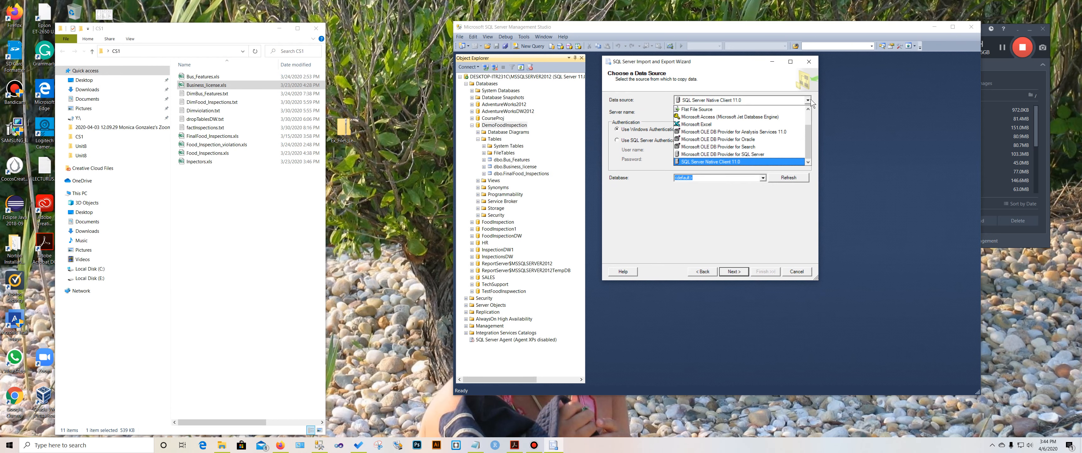
left_click(779, 122)
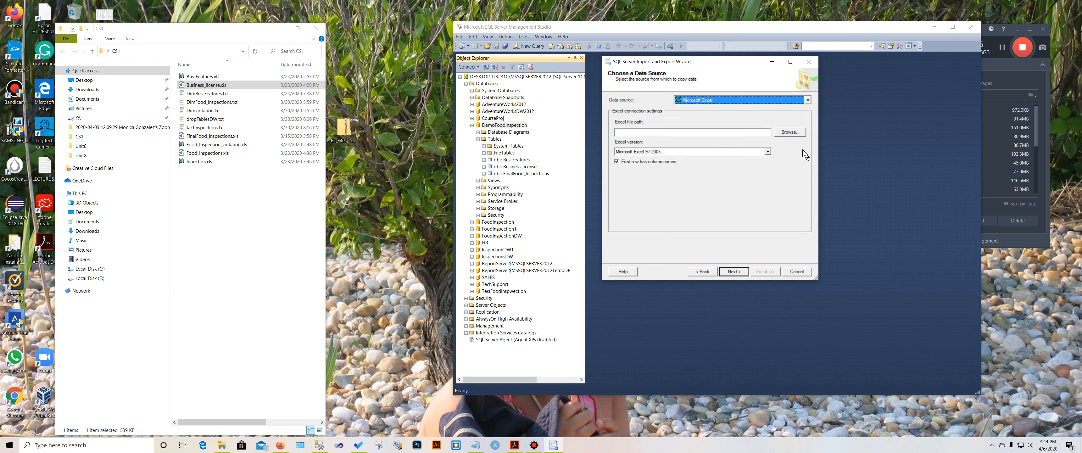
left_click(789, 131)
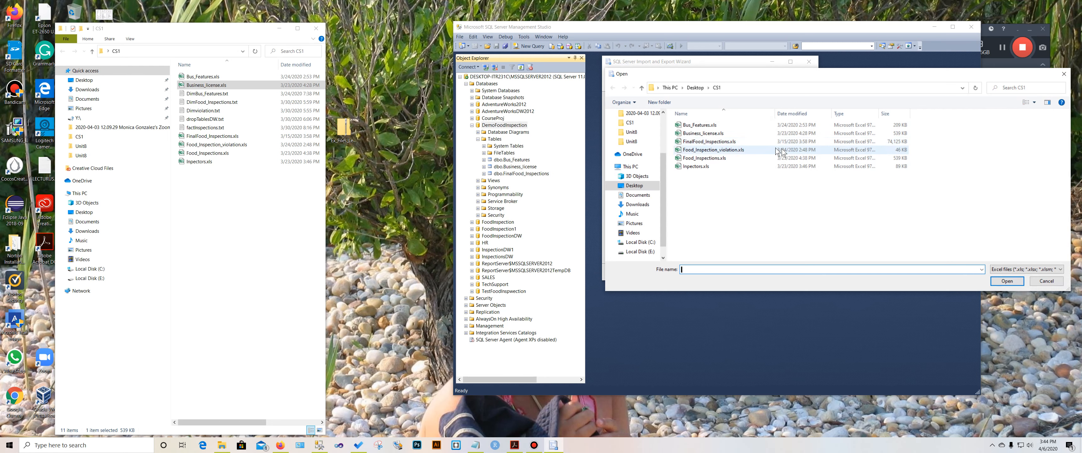
left_click(721, 150)
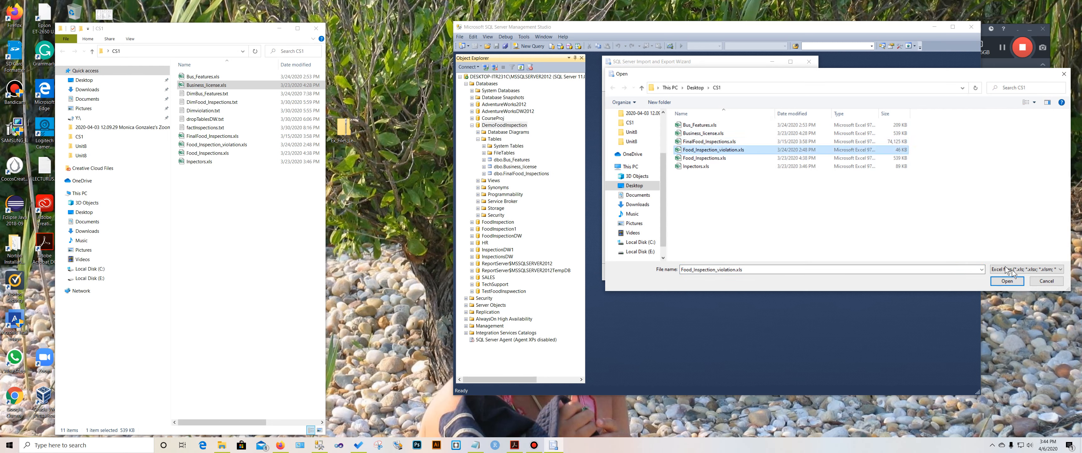
left_click(1007, 281)
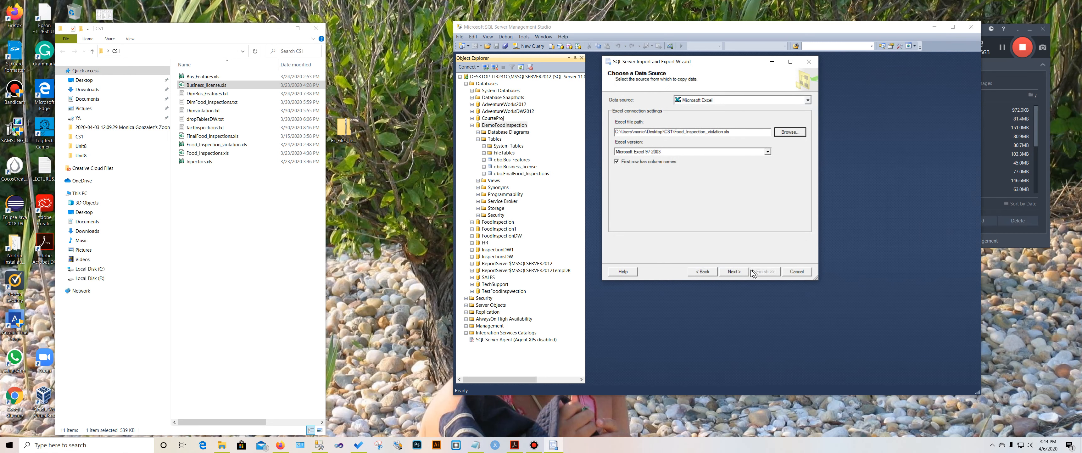
Keep DemoFoodInspection as the destination, import the violation file's Sheet1$ with the default settings to run immediately, and close the wizard.
left_click(733, 272)
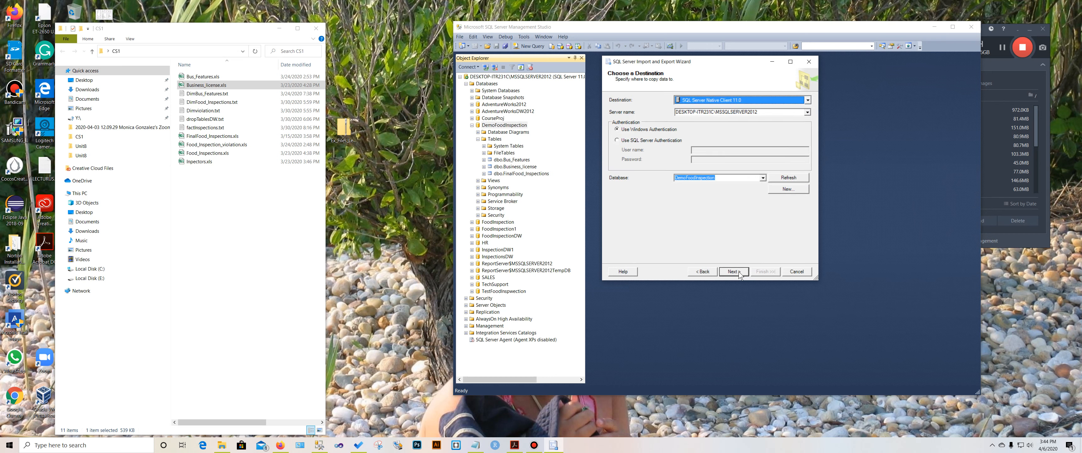
left_click(732, 271)
left_click(733, 271)
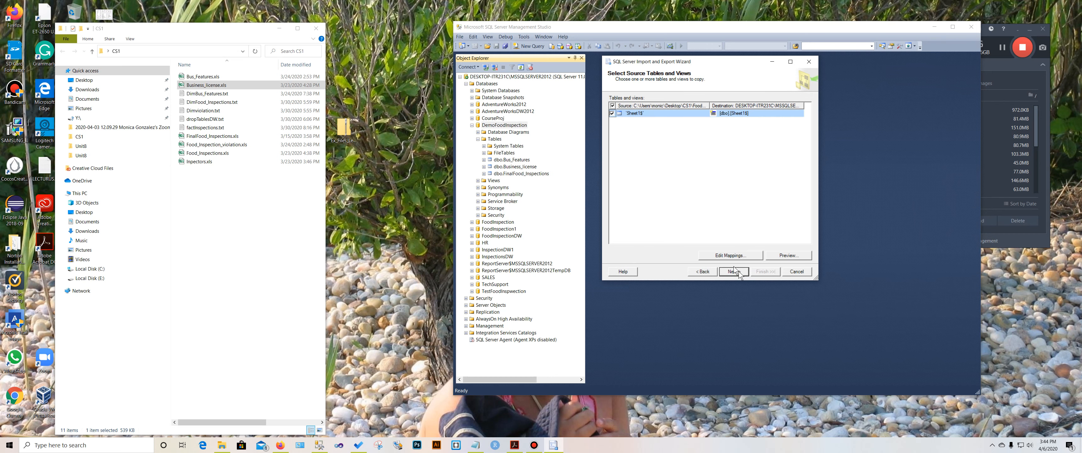
left_click(733, 272)
left_click(732, 272)
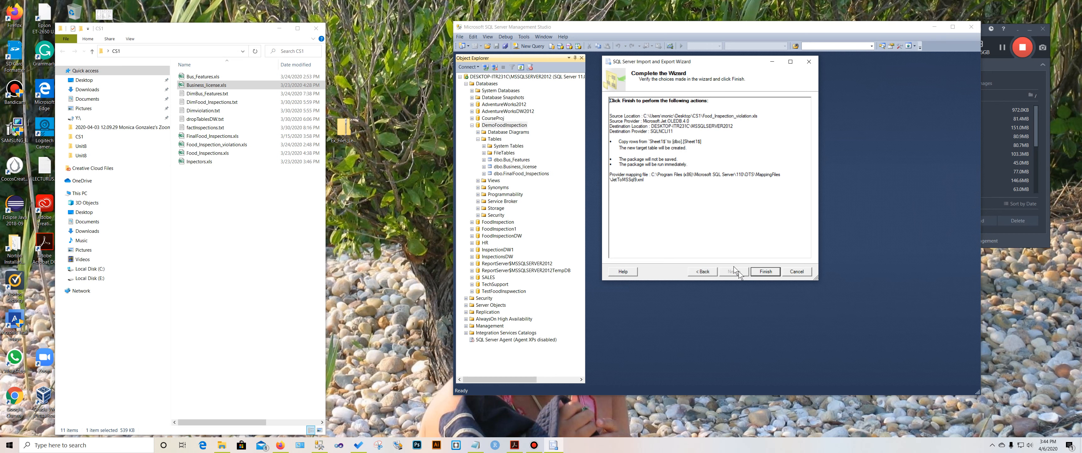
left_click(765, 271)
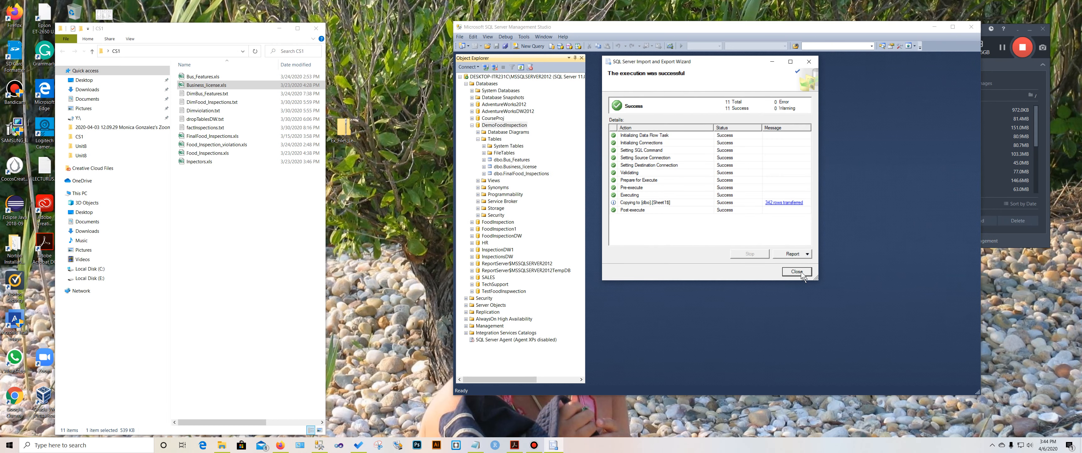
left_click(797, 271)
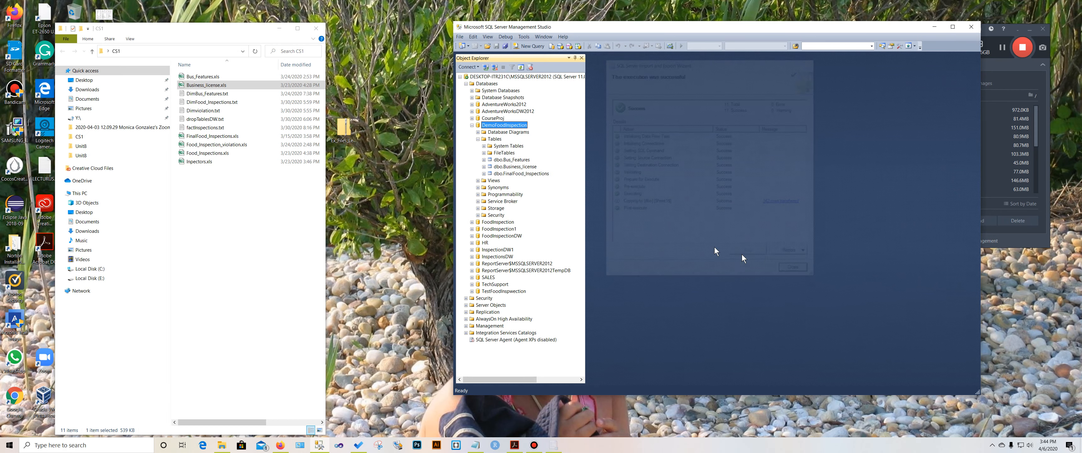
Refresh the DemoFoodInspection table list and rename the imported Sheet1$ table as Food_Inspection_Violation.
left_click(520, 68)
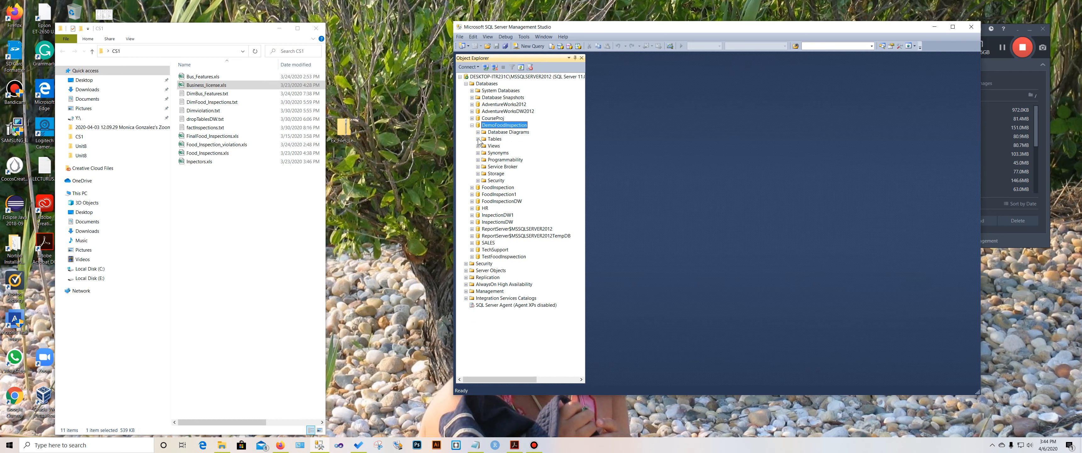
left_click(478, 139)
left_click(512, 181)
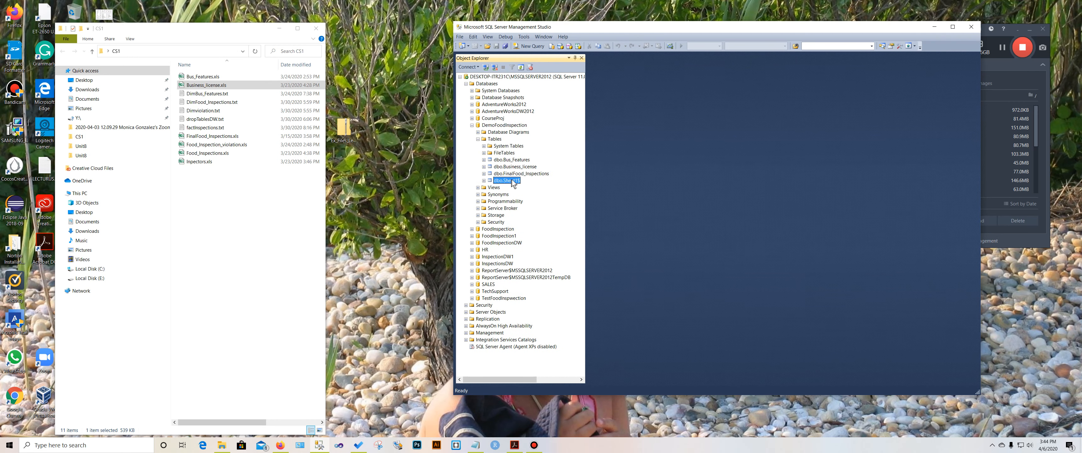
right_click(512, 183)
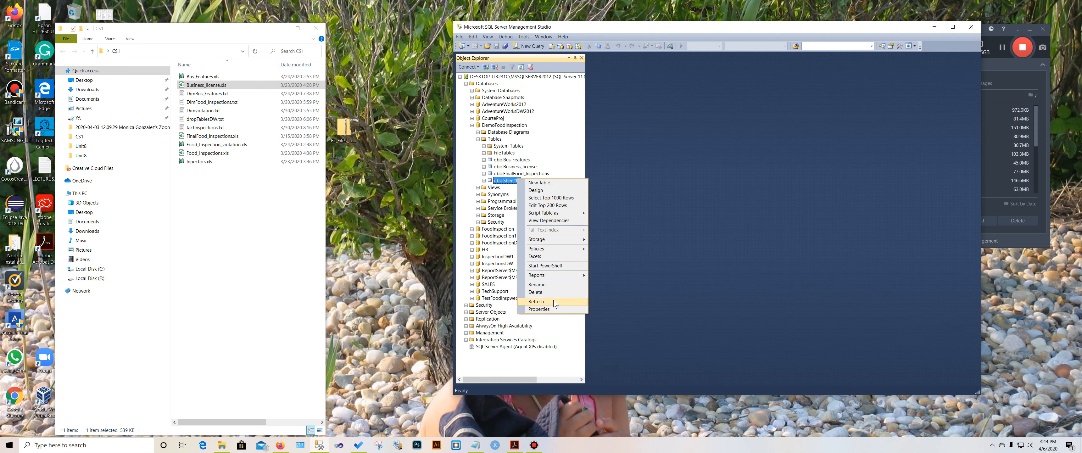
left_click(553, 285)
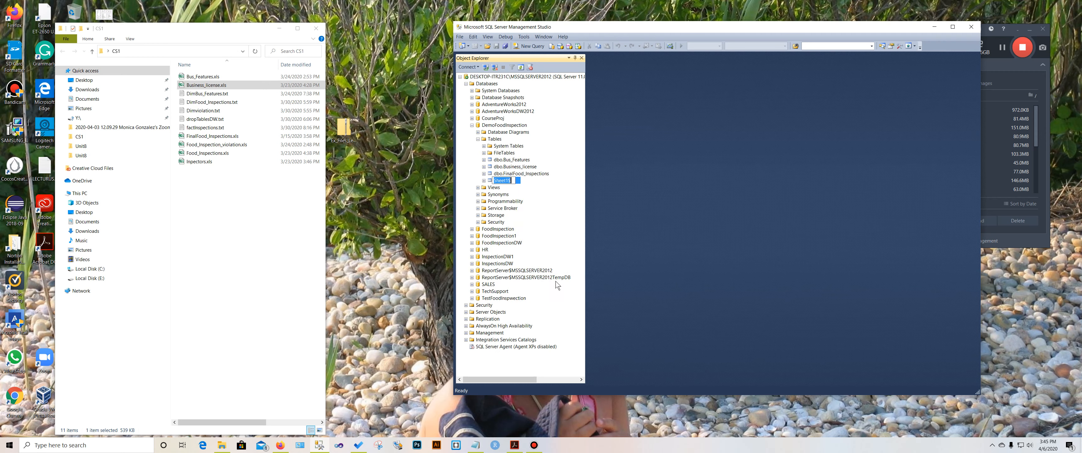
type("Food_Inspection_Violation")
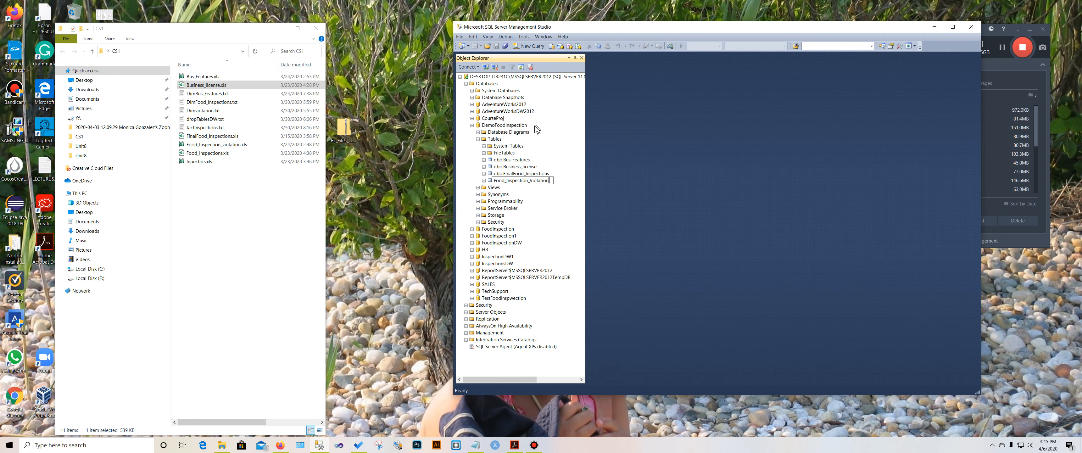
left_click(515, 123)
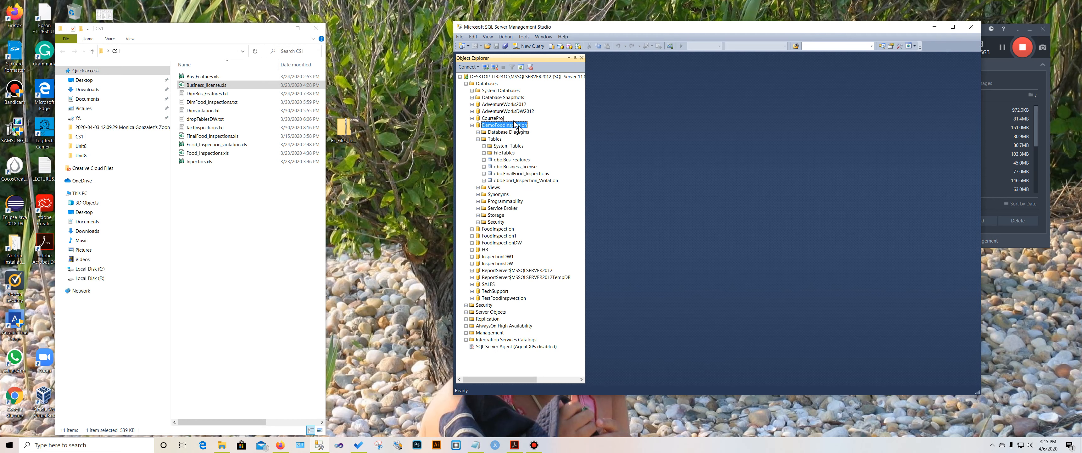
Start another data import into DemoFoodInspection and continue past the wizard's welcome page.
right_click(518, 126)
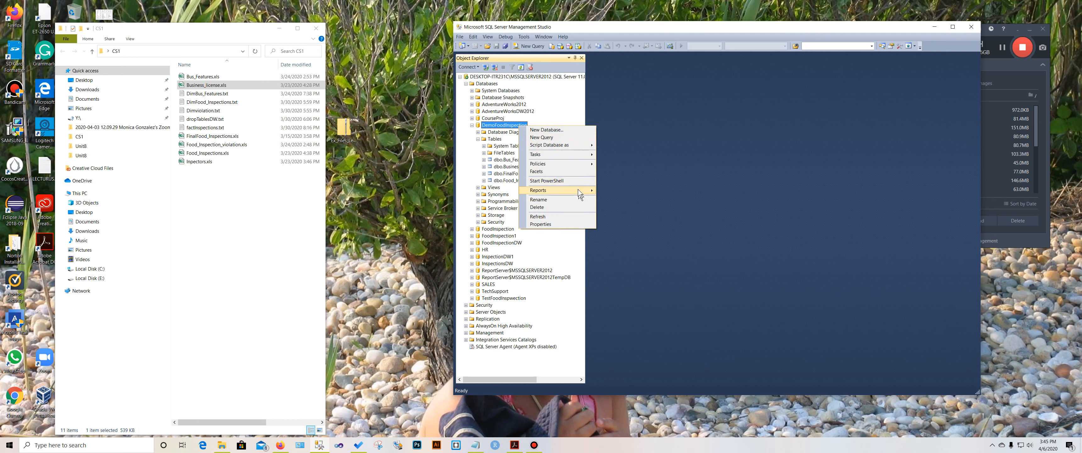
mouse_move(583, 157)
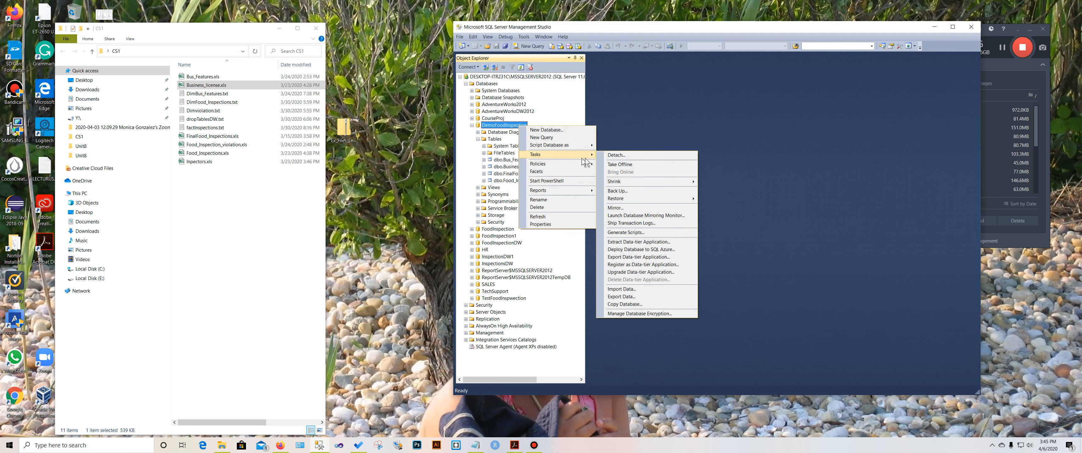
left_click(641, 288)
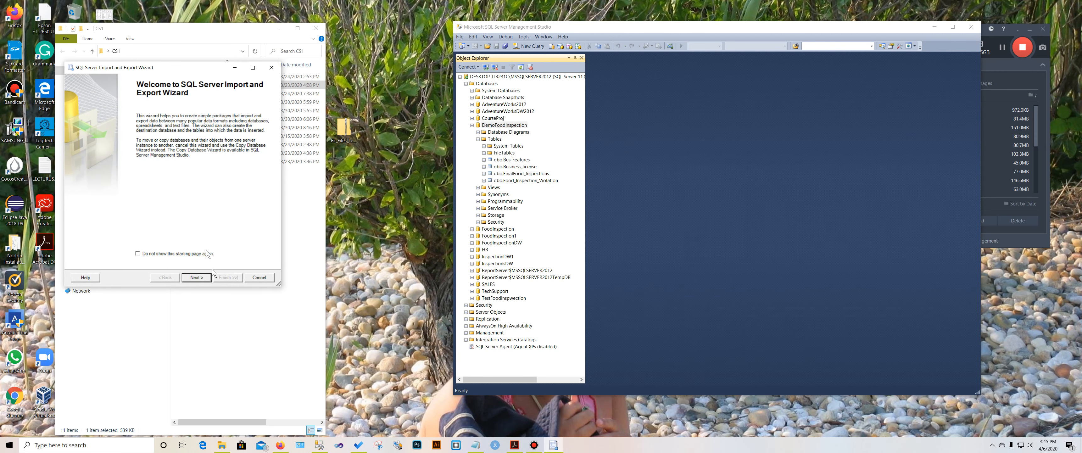
left_click(196, 278)
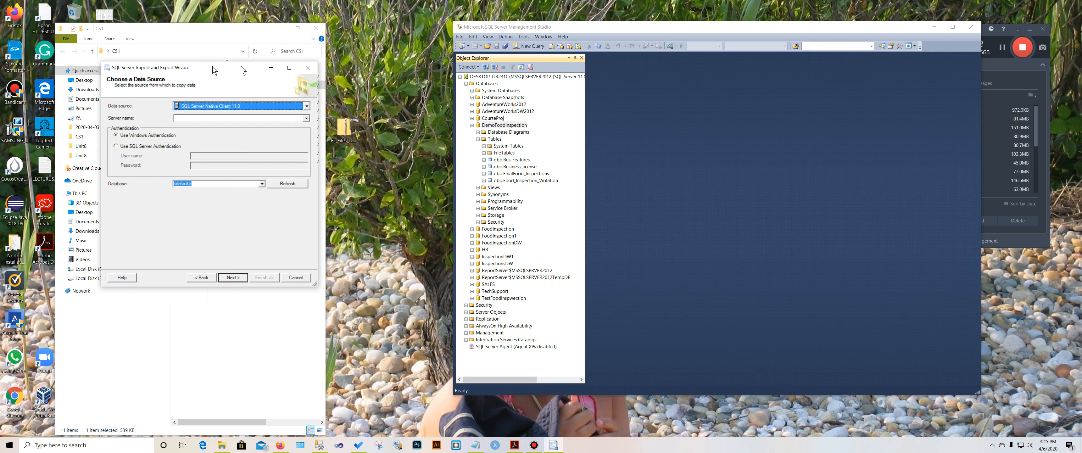
Set the data source to Microsoft Excel and choose Food_Inspections.xls from the CS1 folder as the source file.
left_click_drag(193, 67, 686, 78)
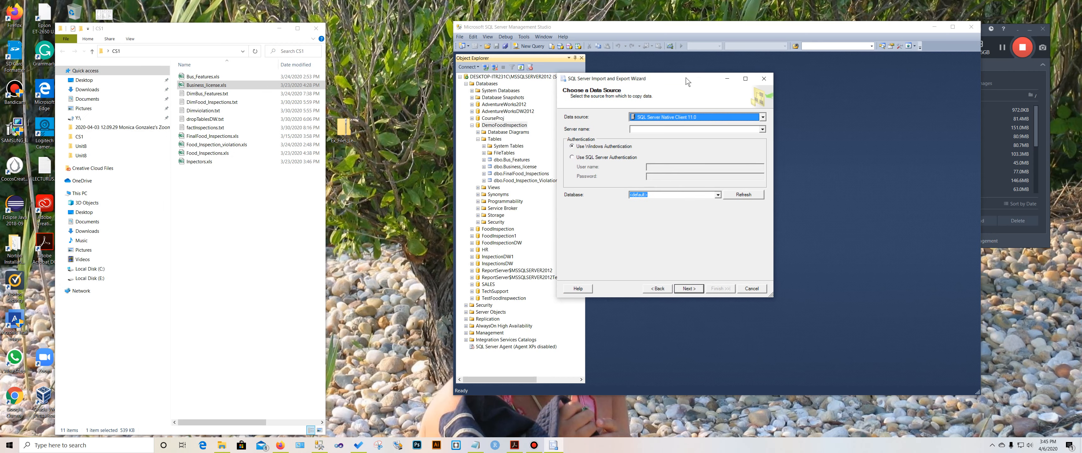
left_click(762, 119)
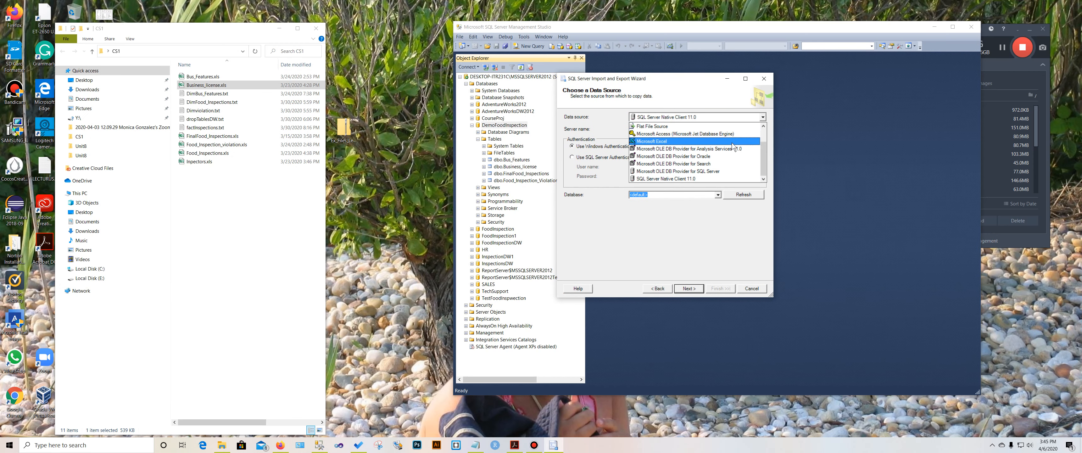
left_click(731, 142)
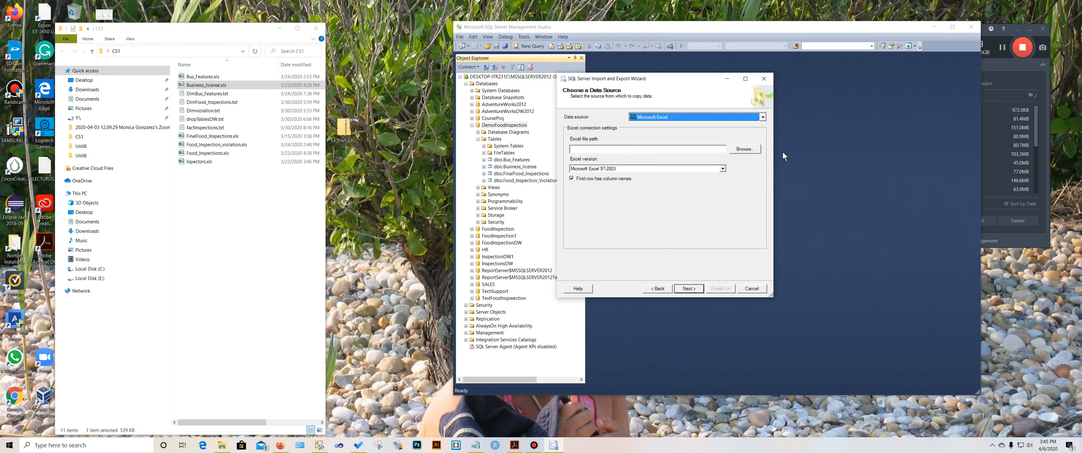
left_click(745, 150)
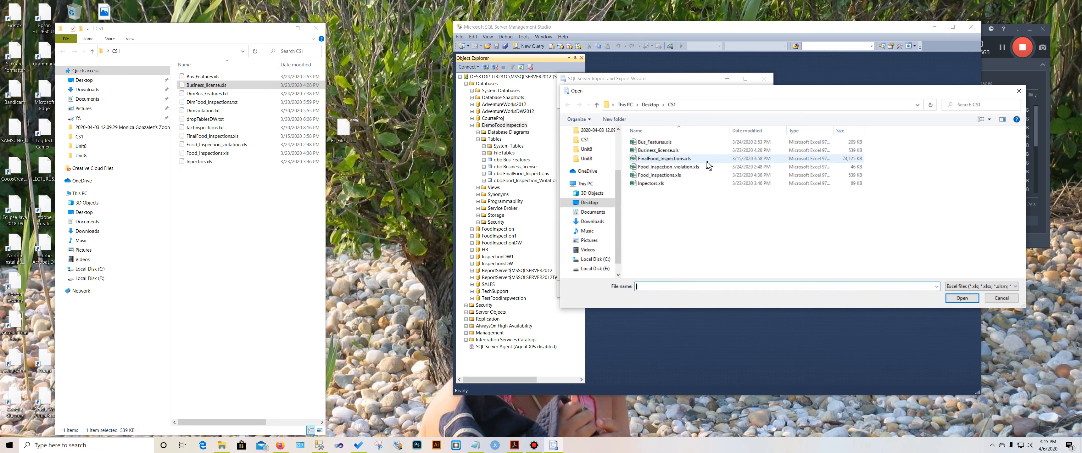
left_click(671, 177)
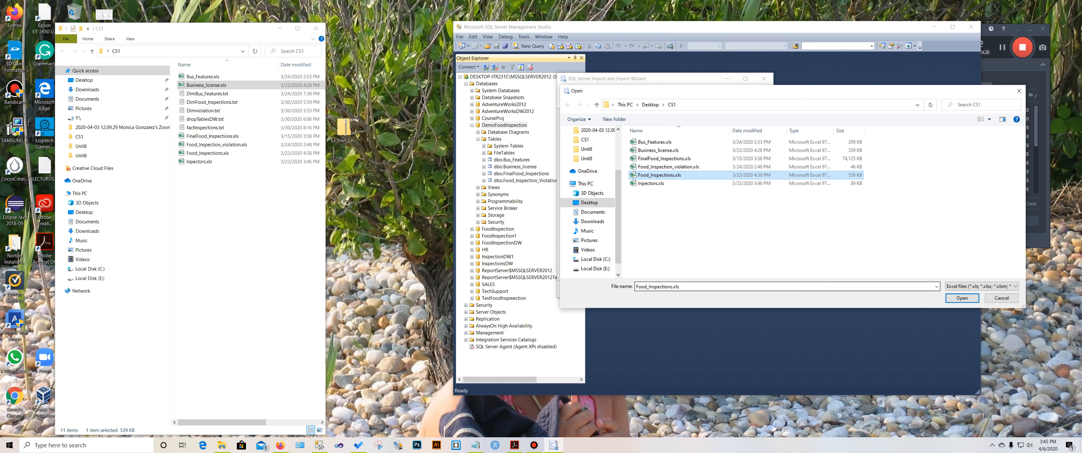
key("Tab")
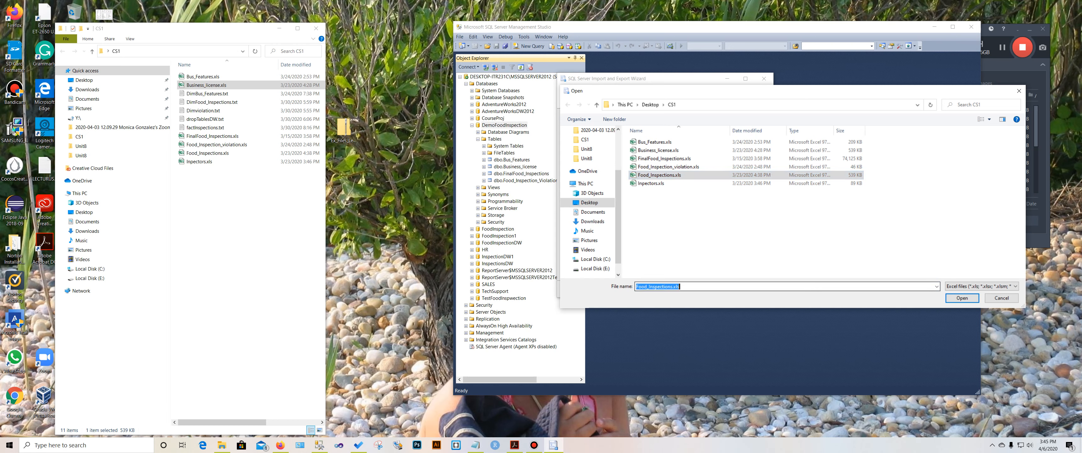
left_click(953, 300)
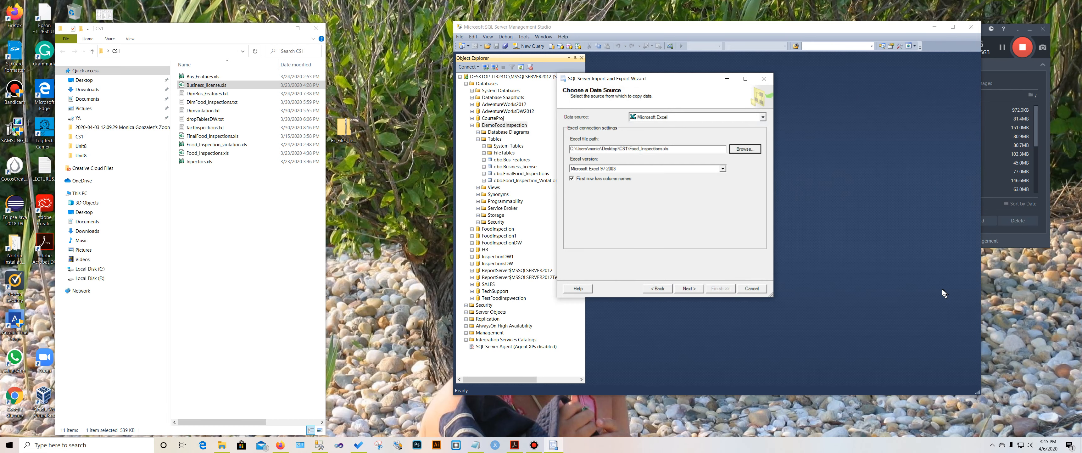
Import Sheet1$ of Food_Inspections.xls into DemoFoodInspection with the default settings to run immediately, and close the wizard.
left_click(694, 288)
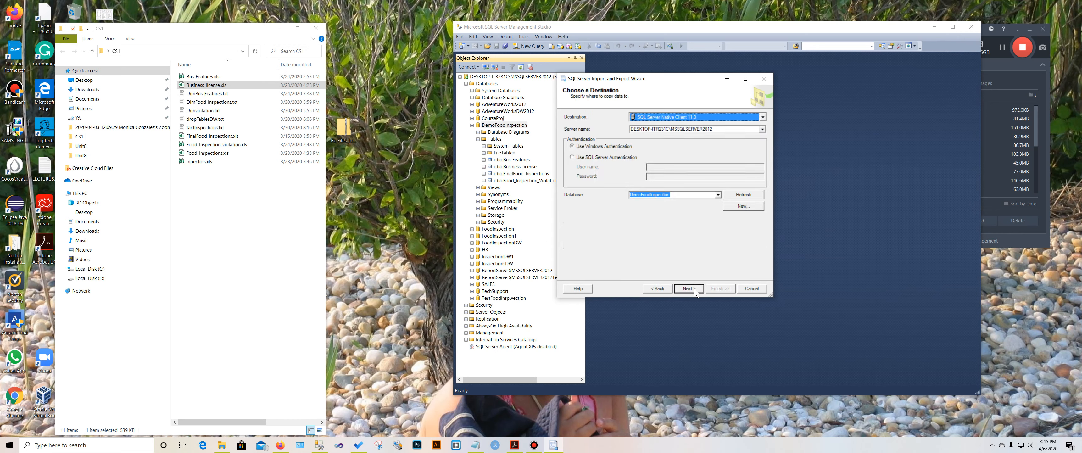
left_click(690, 286)
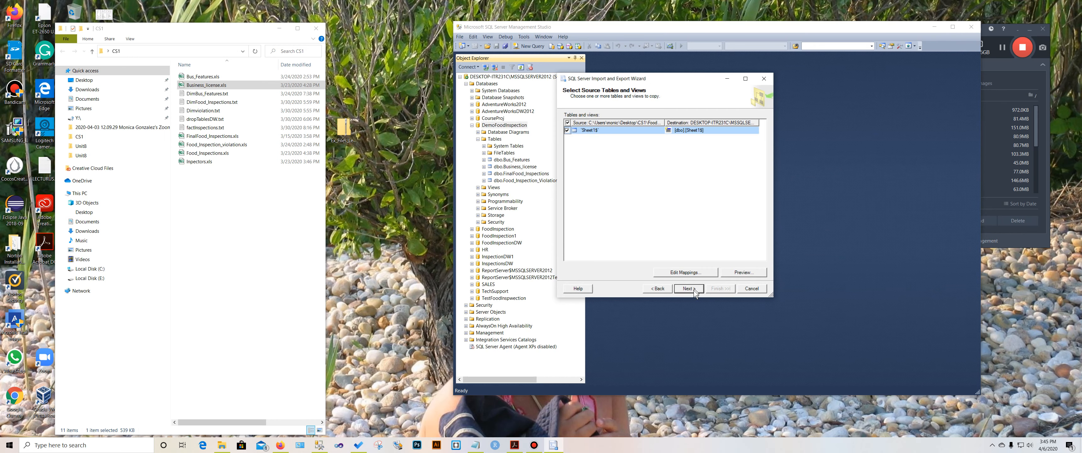
left_click(693, 290)
left_click(693, 291)
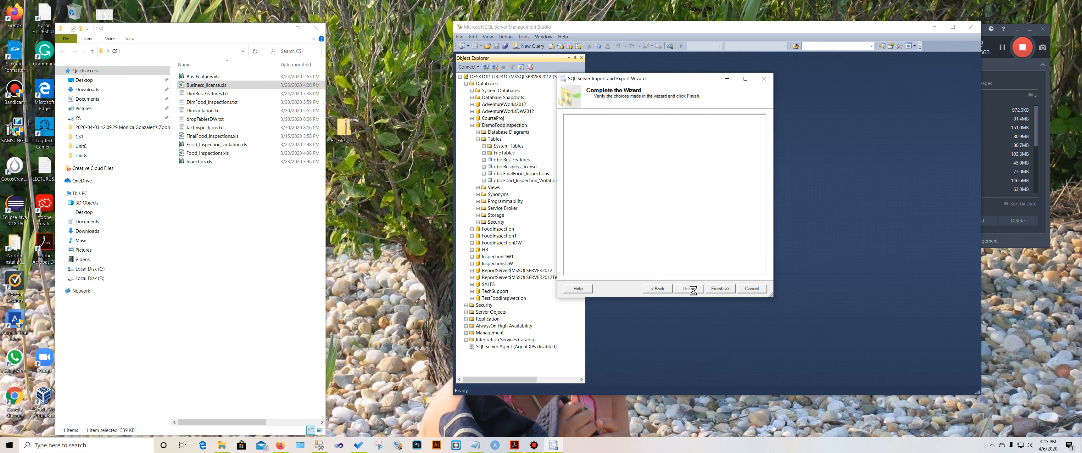
left_click(719, 289)
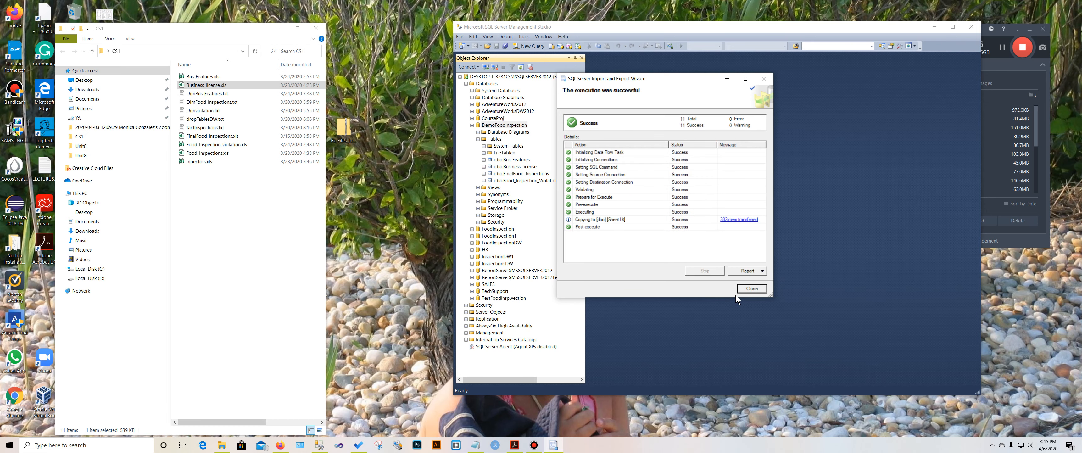
left_click(743, 290)
Refresh the DemoFoodInspection table list and rename the imported Sheet1$ table as Food_Inspections.
left_click(521, 67)
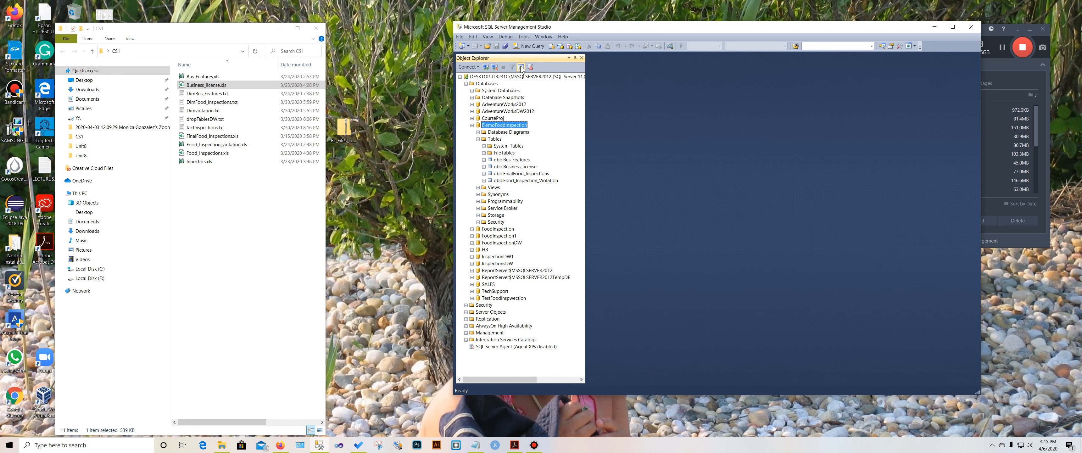
left_click(478, 139)
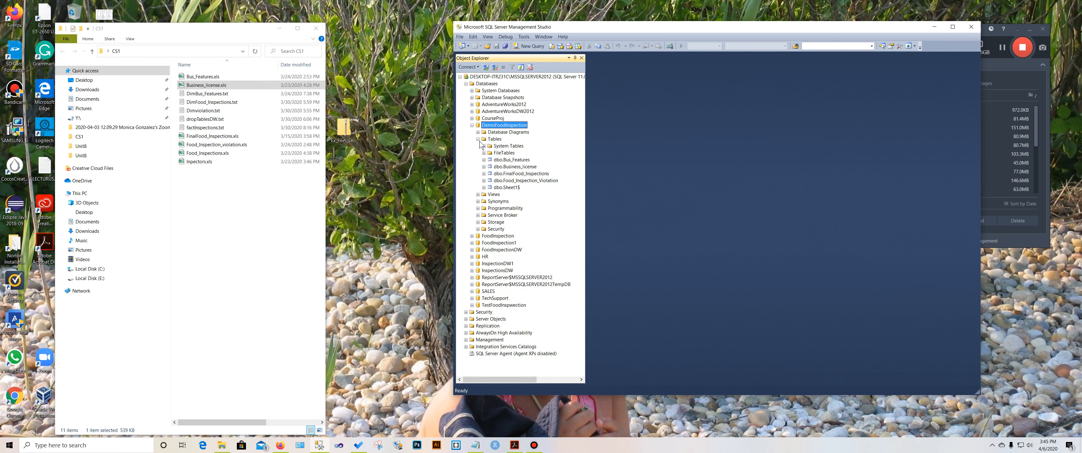
right_click(506, 187)
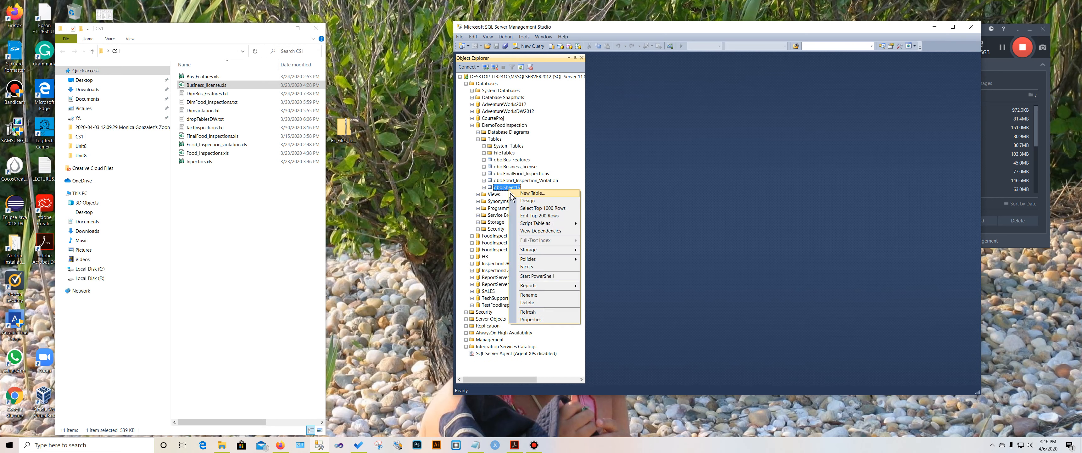
left_click(529, 295)
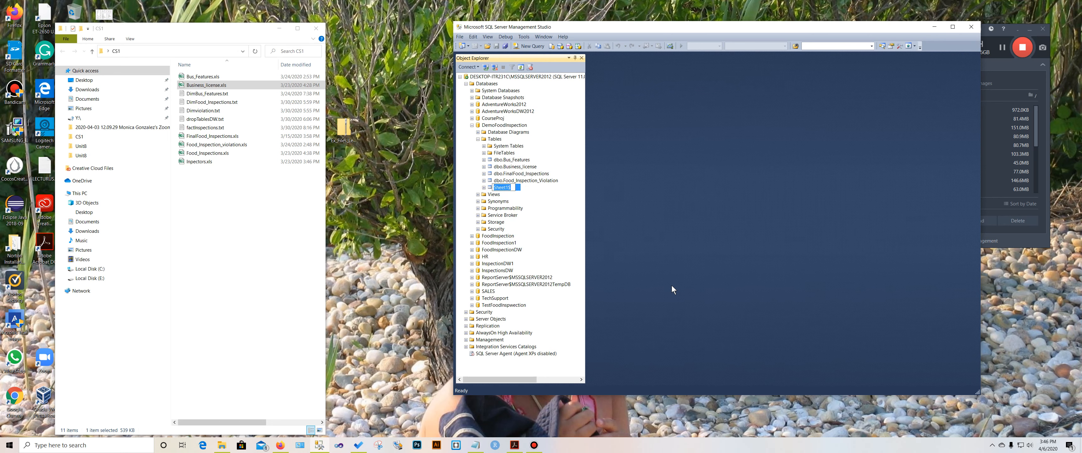
type("Food_Inspectiuo")
key("BackSpace")
key("BackSpace")
key("BackSpace")
type("ions")
key("Return")
Launch the data import wizard for DemoFoodInspection again and continue past its welcome page.
left_click(500, 124)
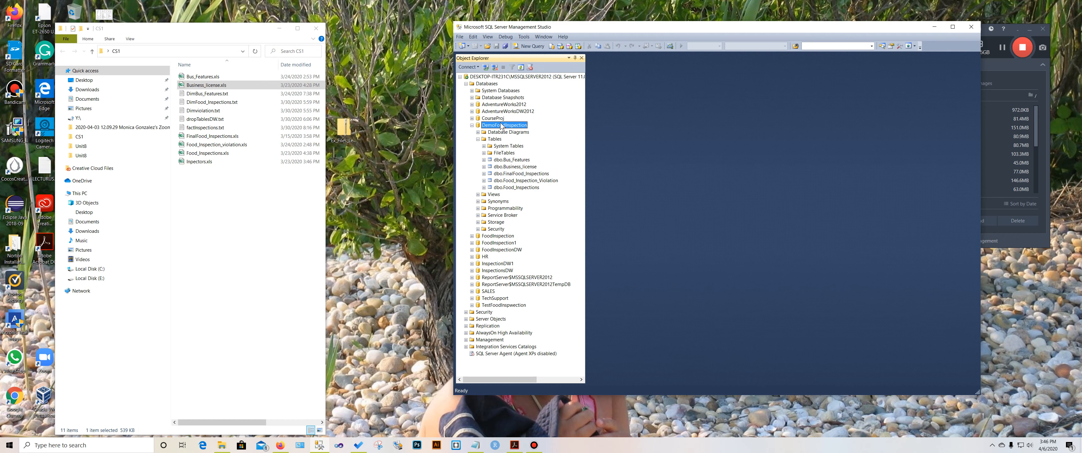
right_click(504, 129)
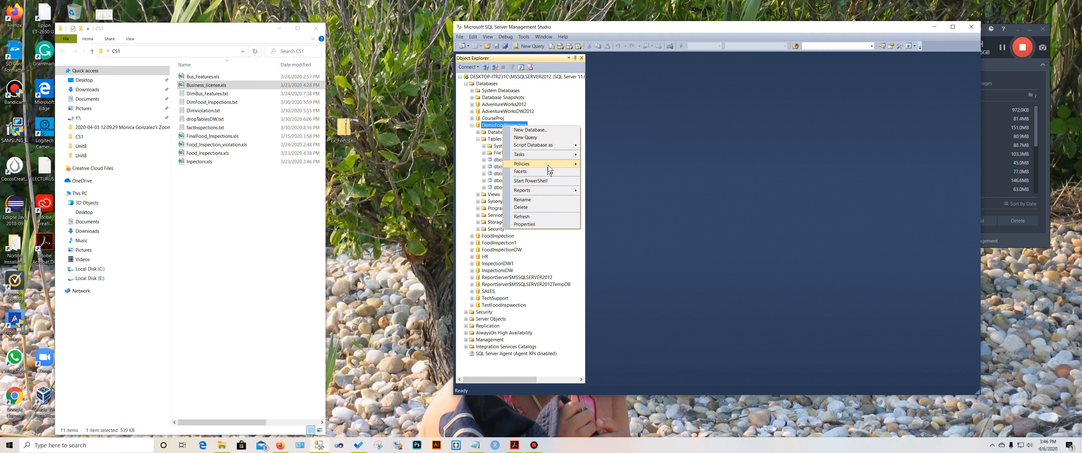
mouse_move(549, 155)
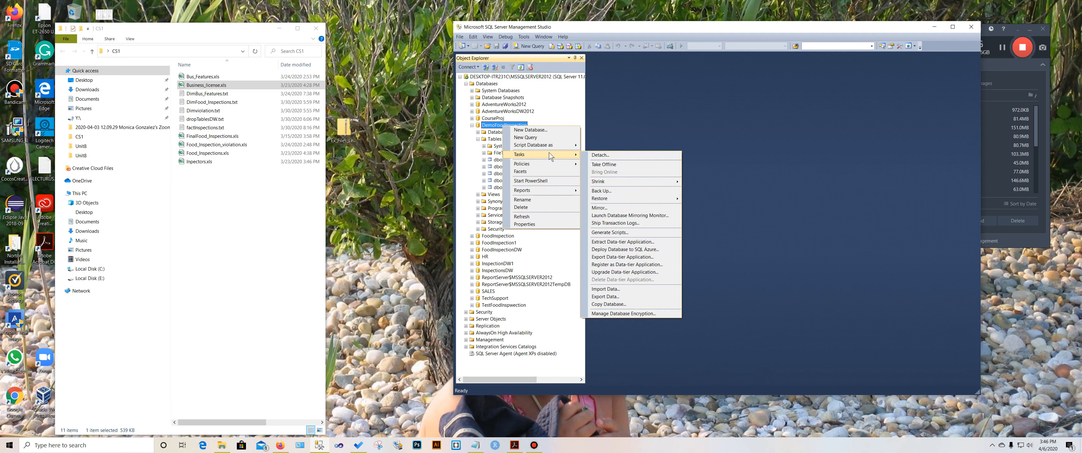
left_click(649, 288)
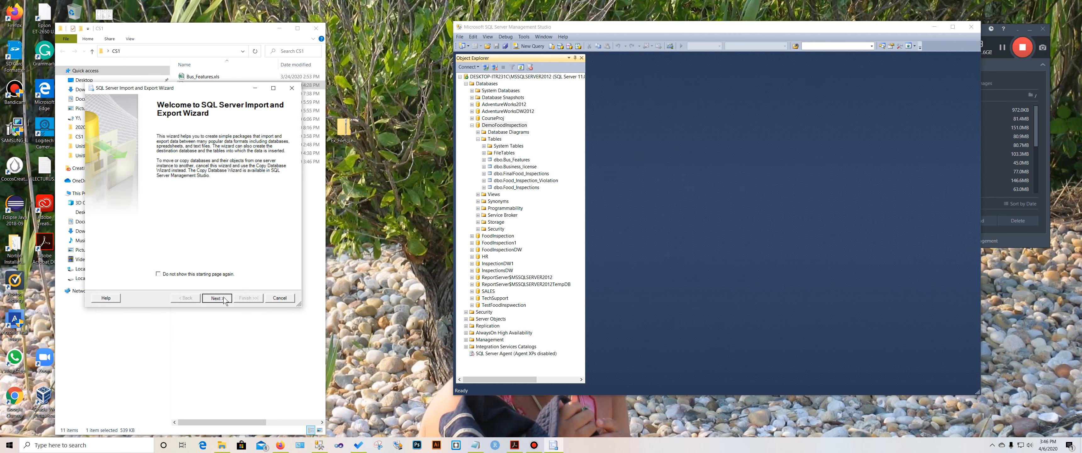
left_click(216, 298)
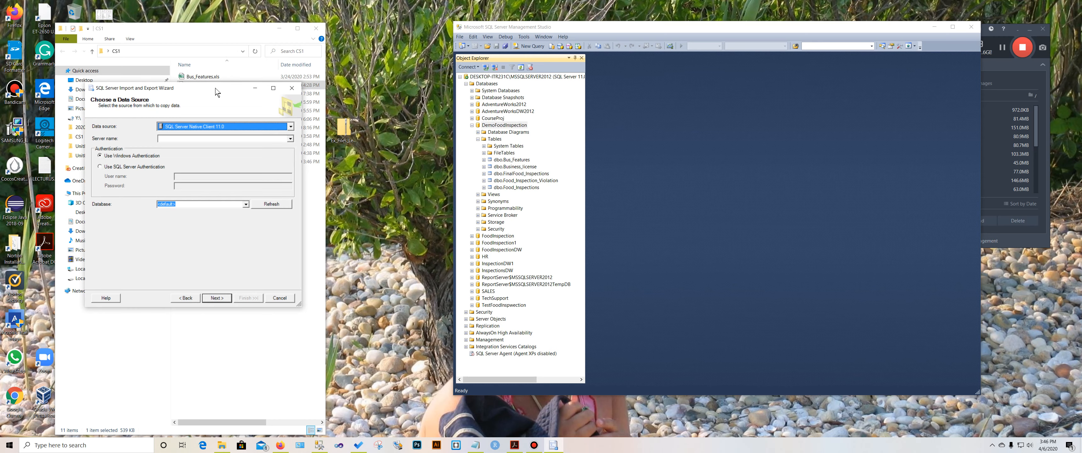
Set the data source to Microsoft Excel and choose Inpectors.xls from the CS1 folder as the source file.
left_click_drag(218, 91, 761, 103)
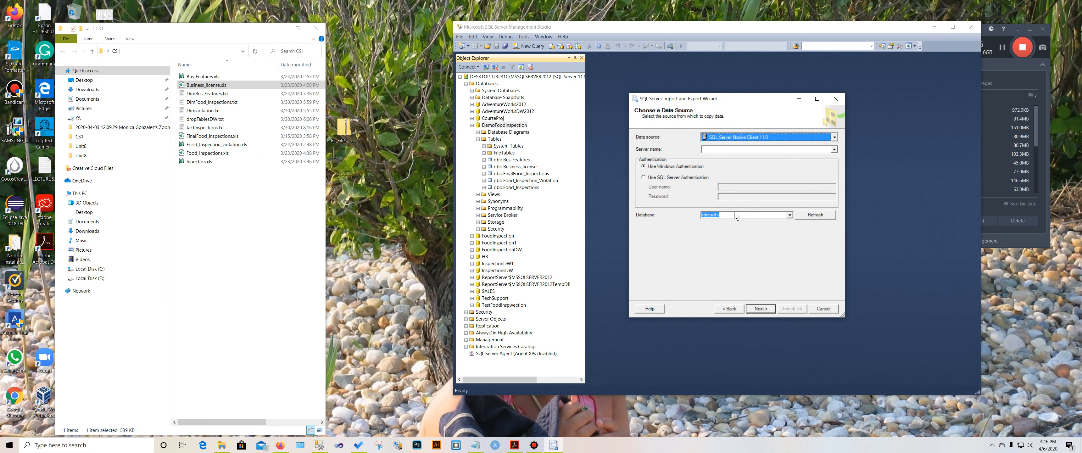
left_click(835, 138)
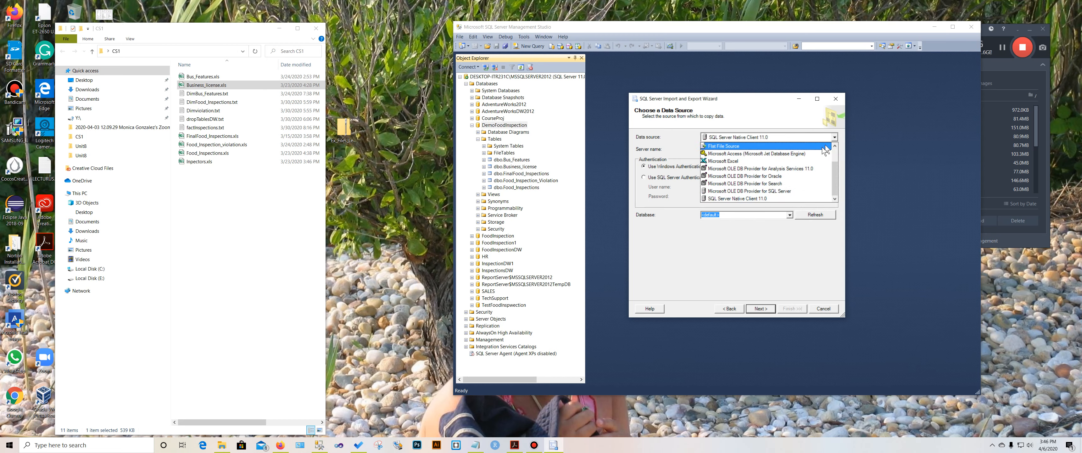
left_click(802, 159)
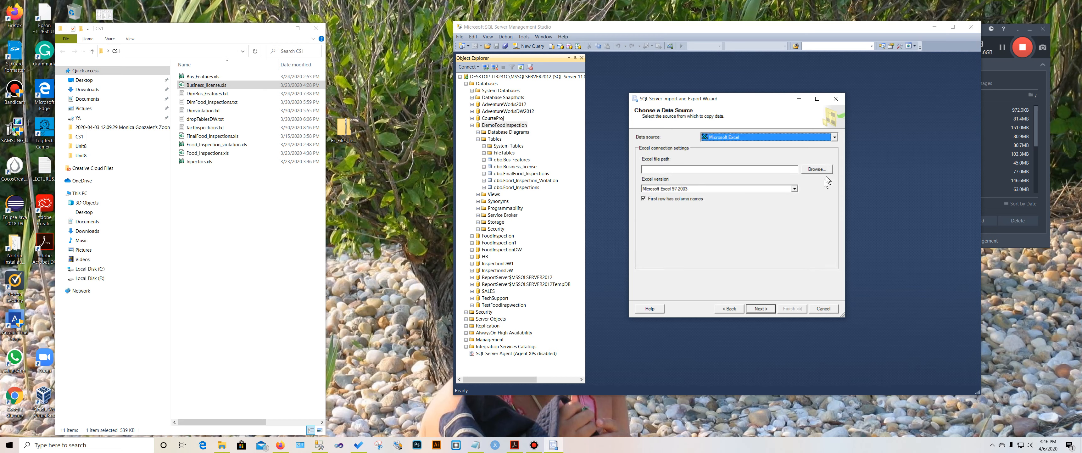
left_click(819, 170)
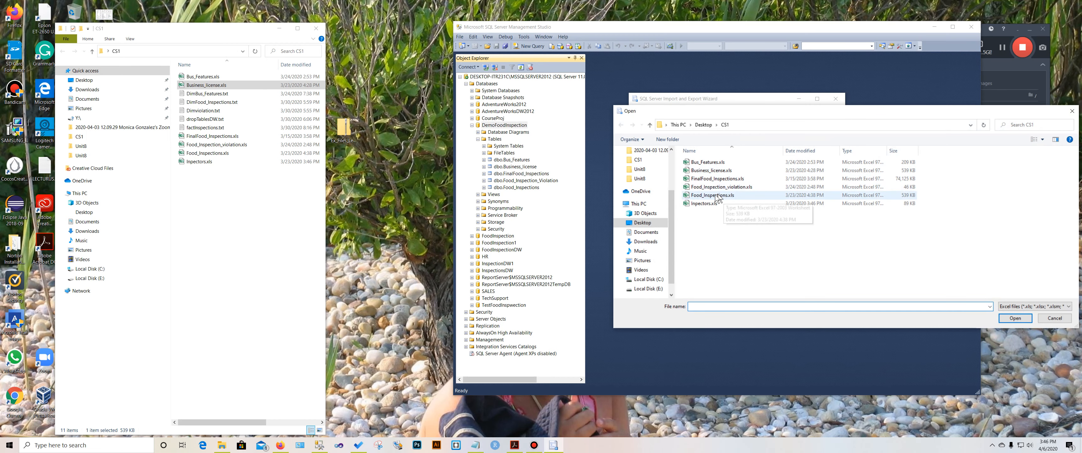
left_click(705, 204)
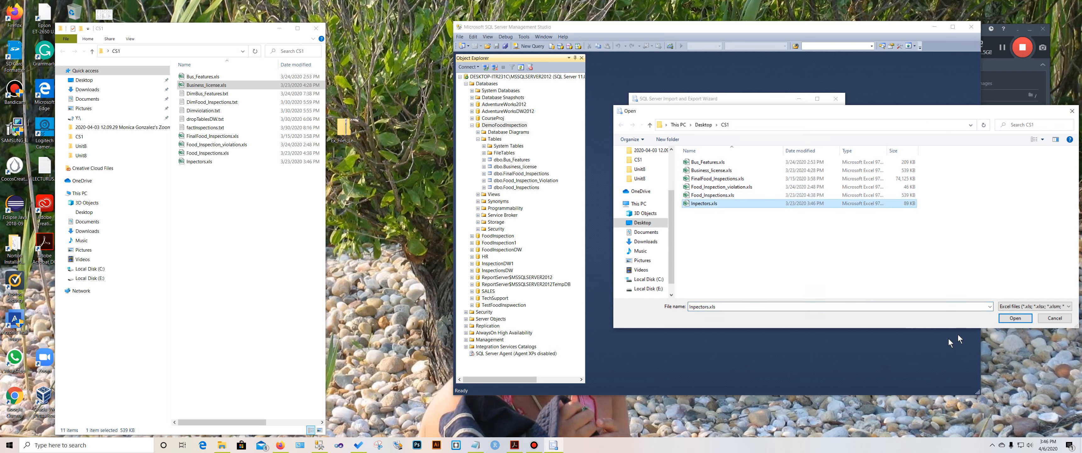
left_click(1011, 319)
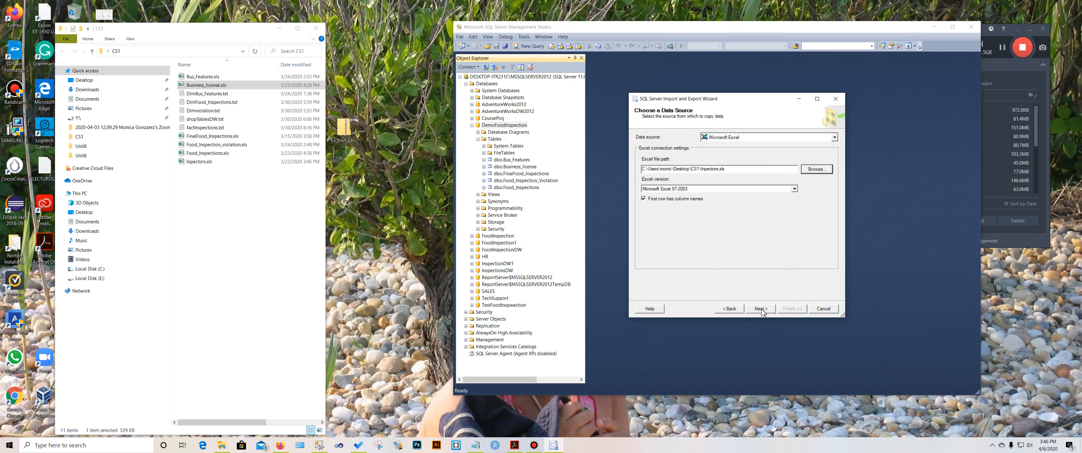
Import Sheet1$ of Inpectors.xls into DemoFoodInspection with the default settings to run immediately, and close the wizard.
left_click(762, 311)
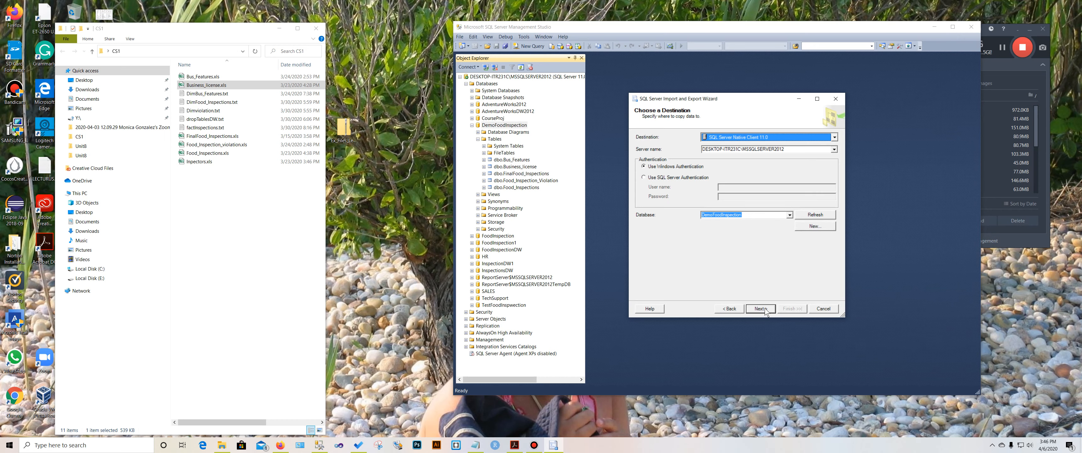
left_click(762, 310)
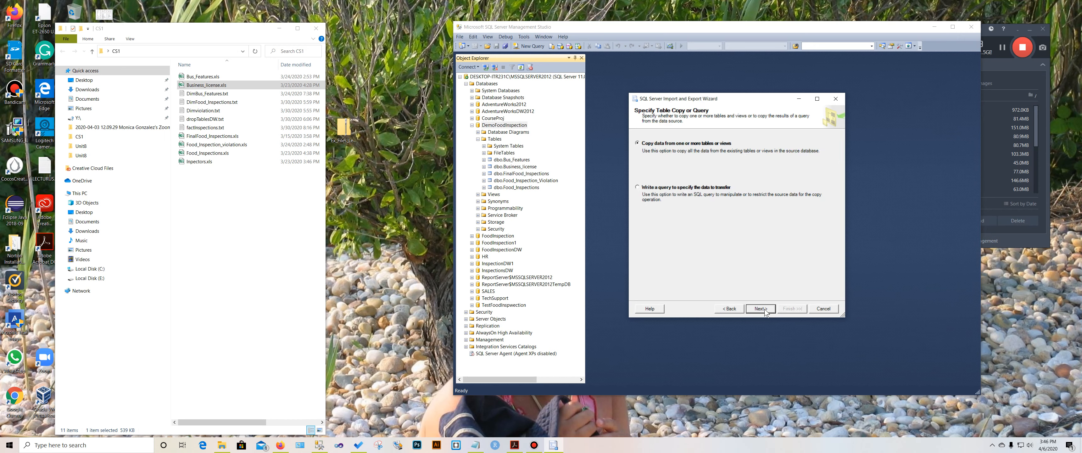
left_click(761, 309)
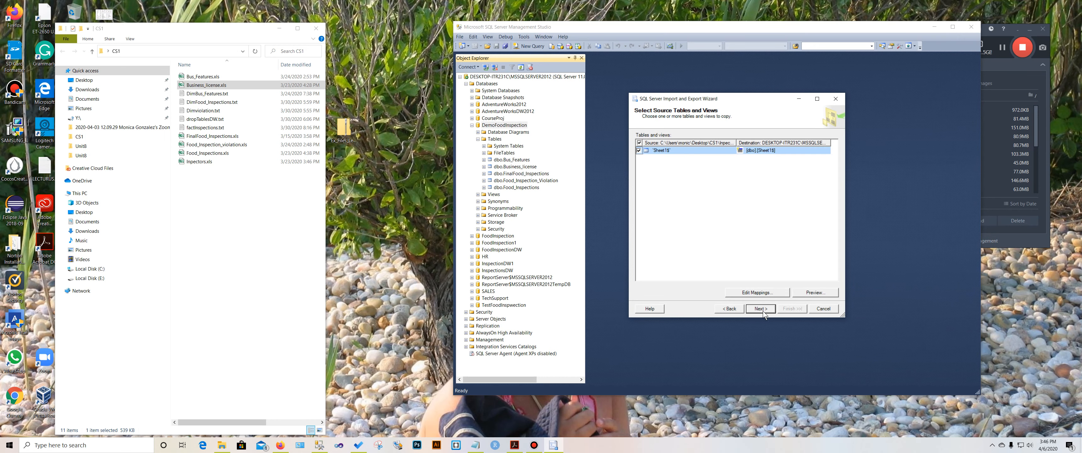
left_click(762, 310)
left_click(762, 310)
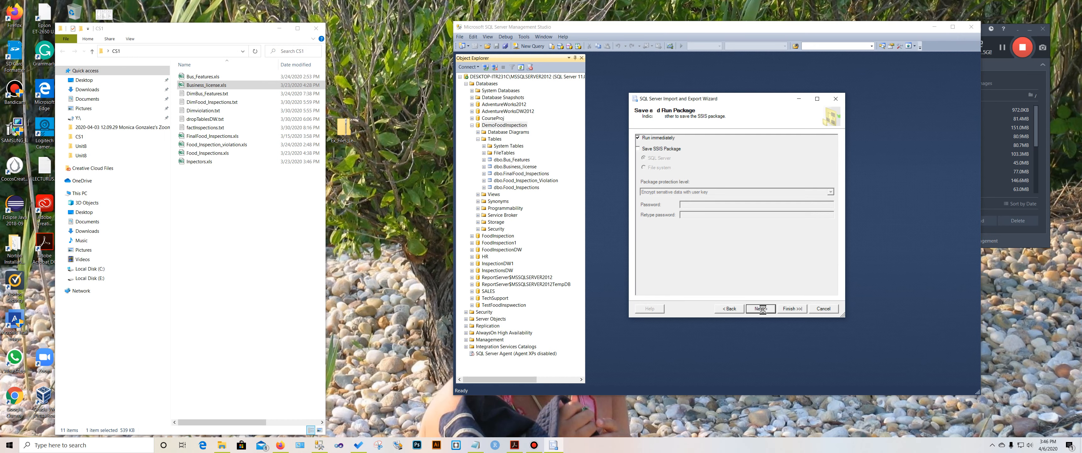
left_click(786, 310)
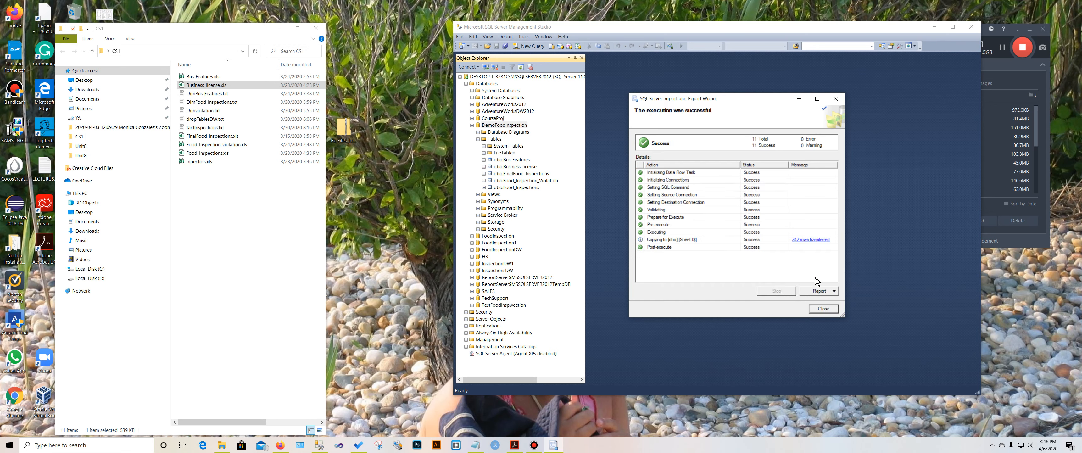
left_click(823, 308)
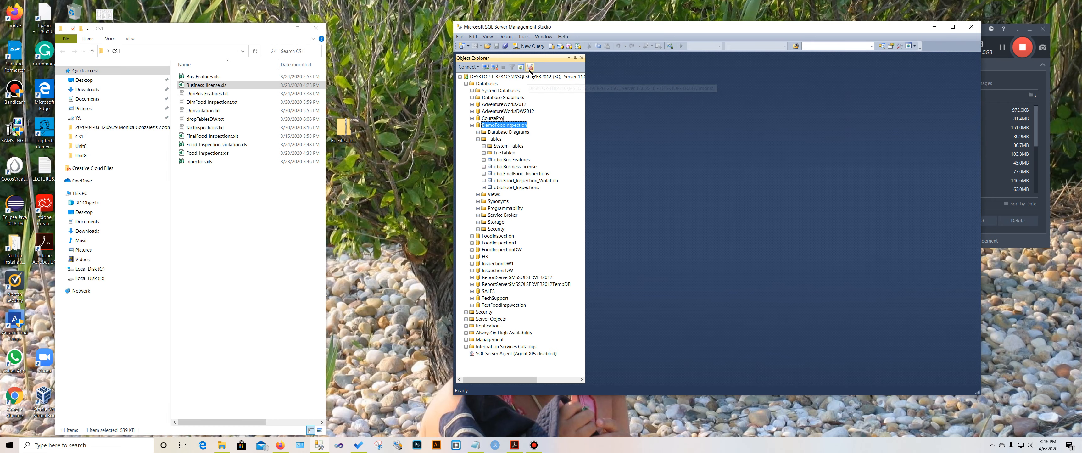
Refresh the DemoFoodInspection table list and rename the imported Sheet1$ table as Inspectors.
left_click(477, 139)
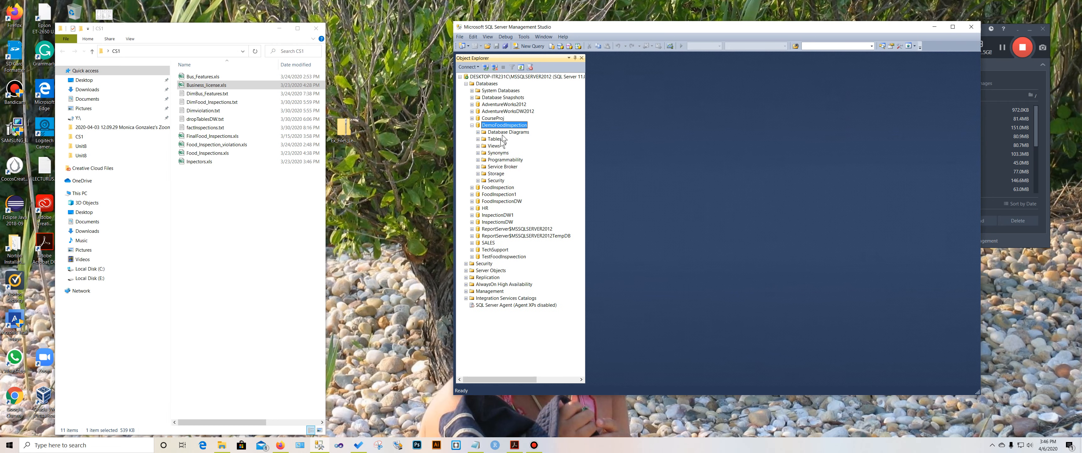
left_click(478, 139)
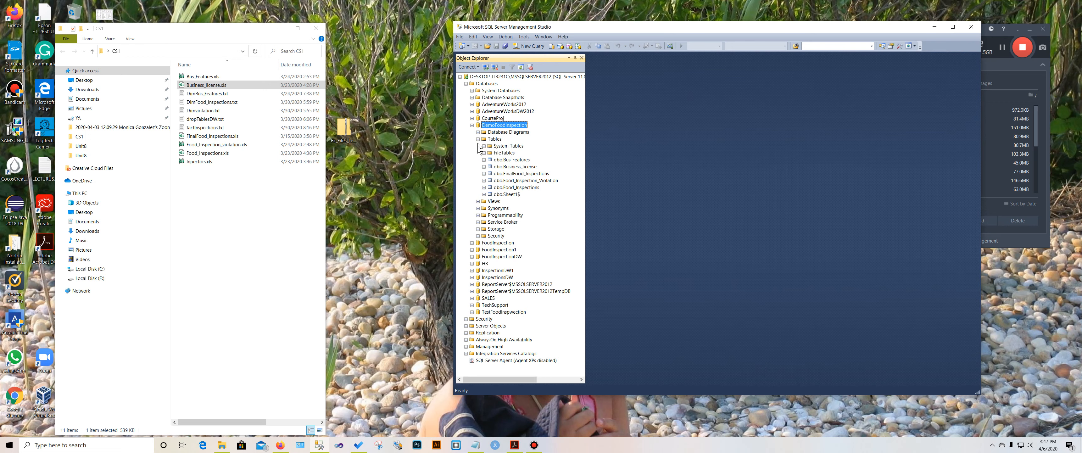
right_click(504, 196)
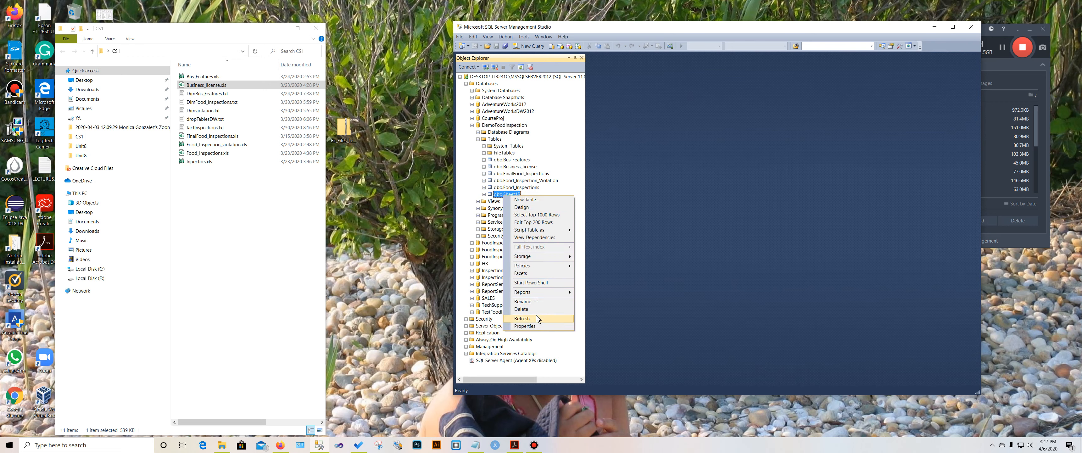
left_click(536, 303)
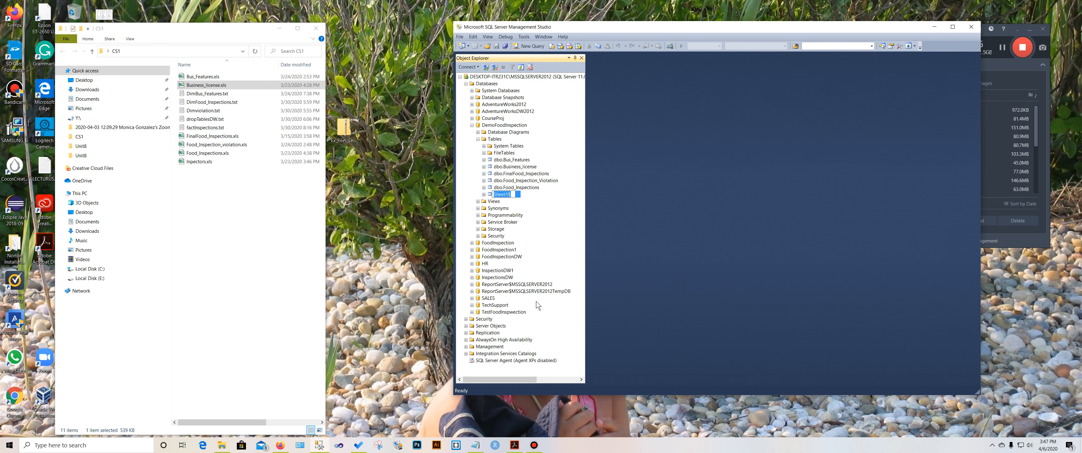
type("Inspectors")
key("Return")
Examine the top 1000 rows of the dbo.Bus_Features table, and close the query.
left_click(517, 160)
right_click(517, 160)
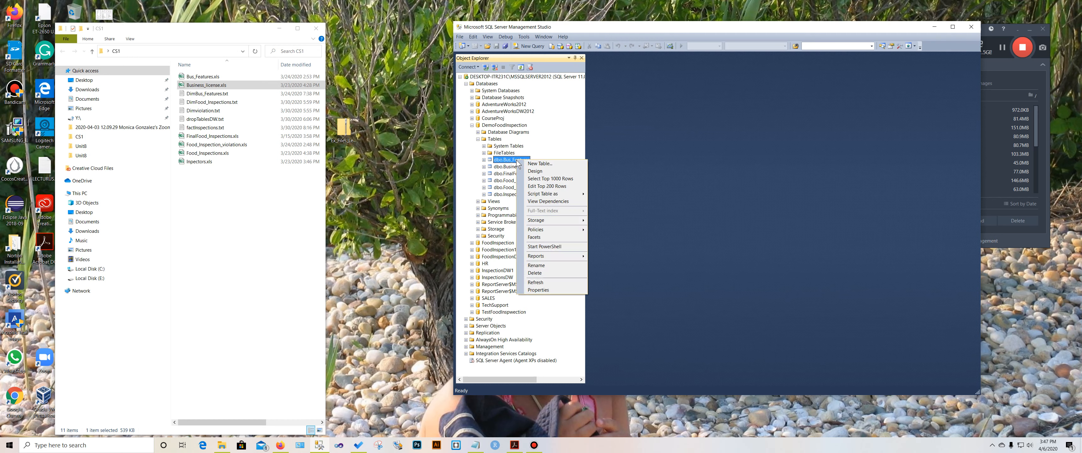
left_click(555, 179)
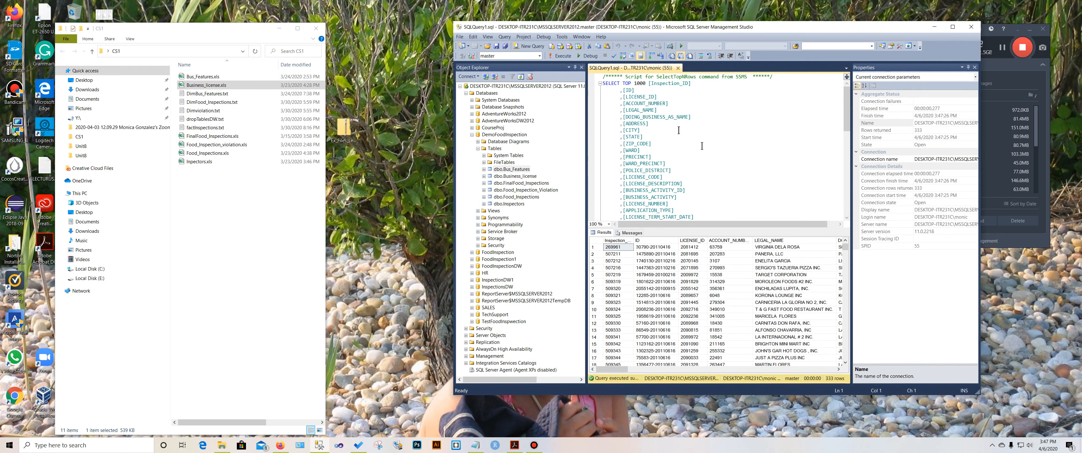
left_click(678, 68)
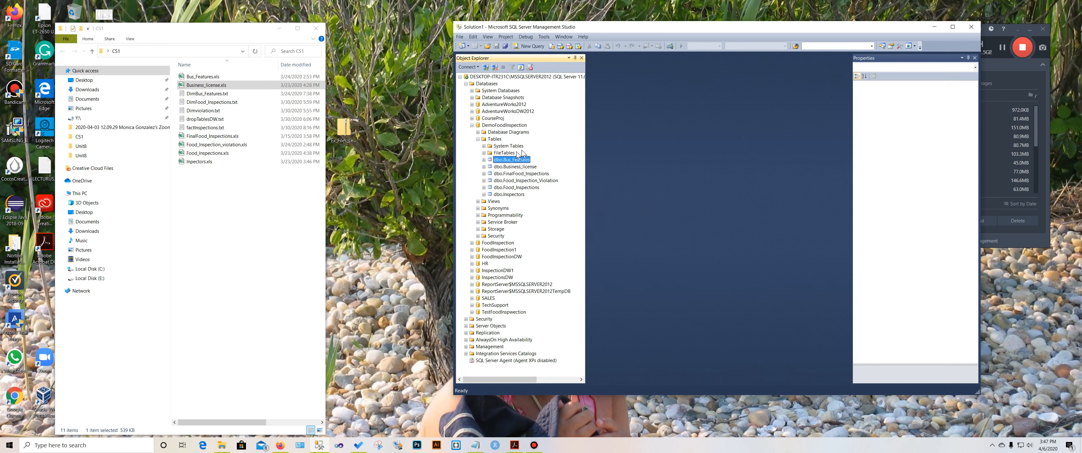
Collapse DemoFoodInspection, start creating a new database on the server, and name it DemoFoodInspectionDW.
left_click(472, 125)
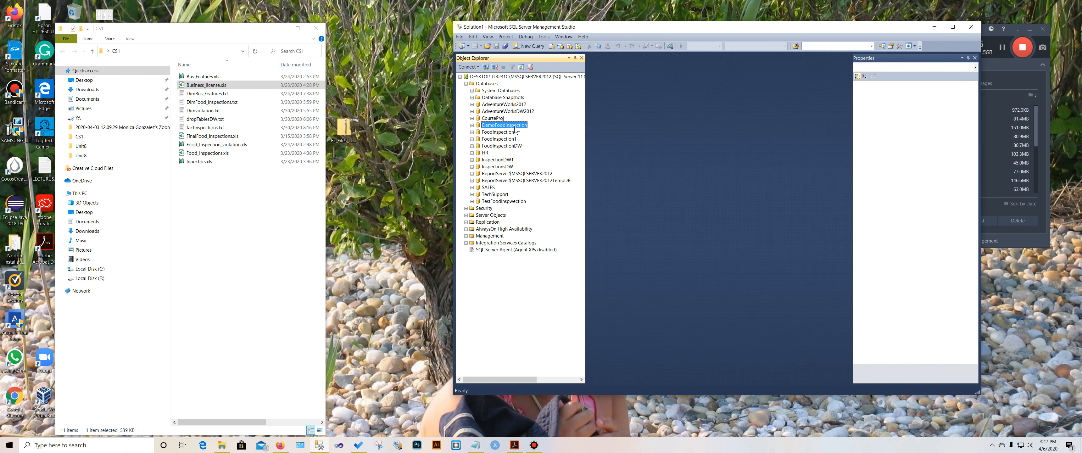
left_click(489, 84)
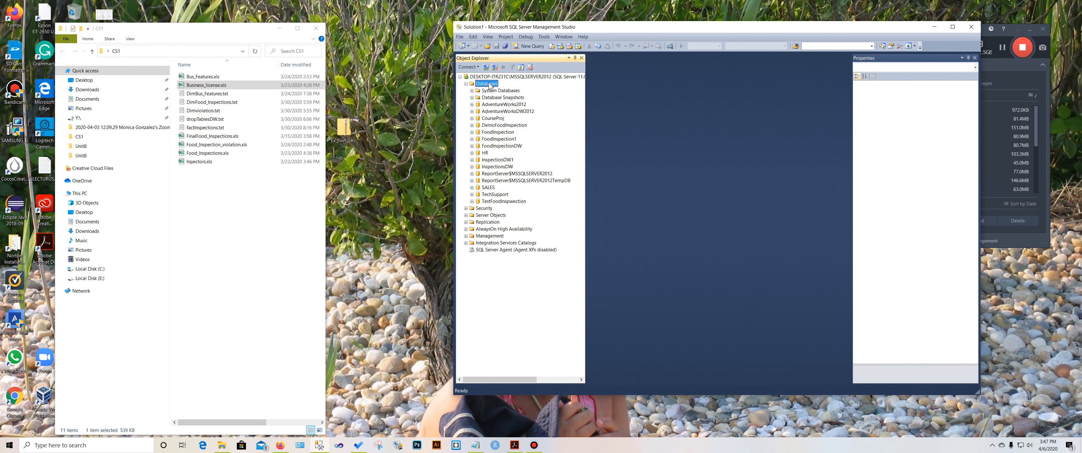
right_click(490, 86)
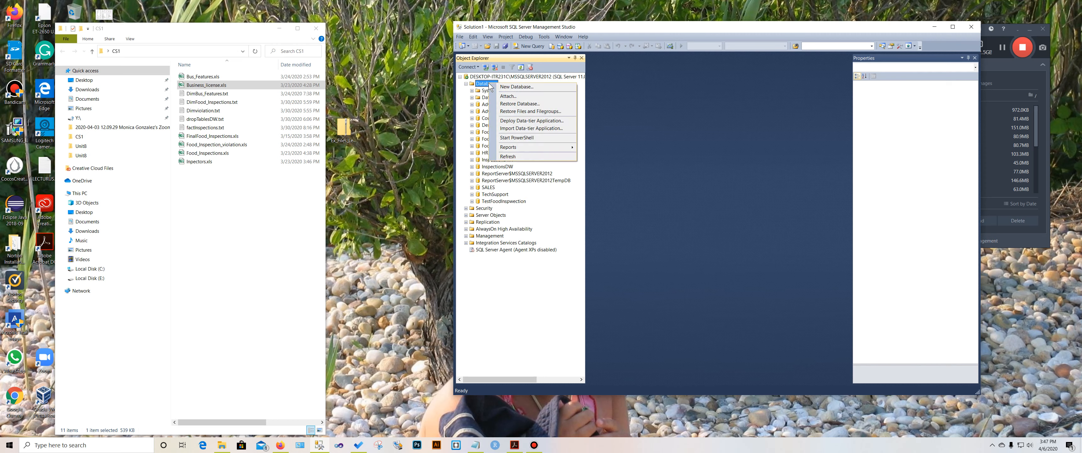
left_click(506, 90)
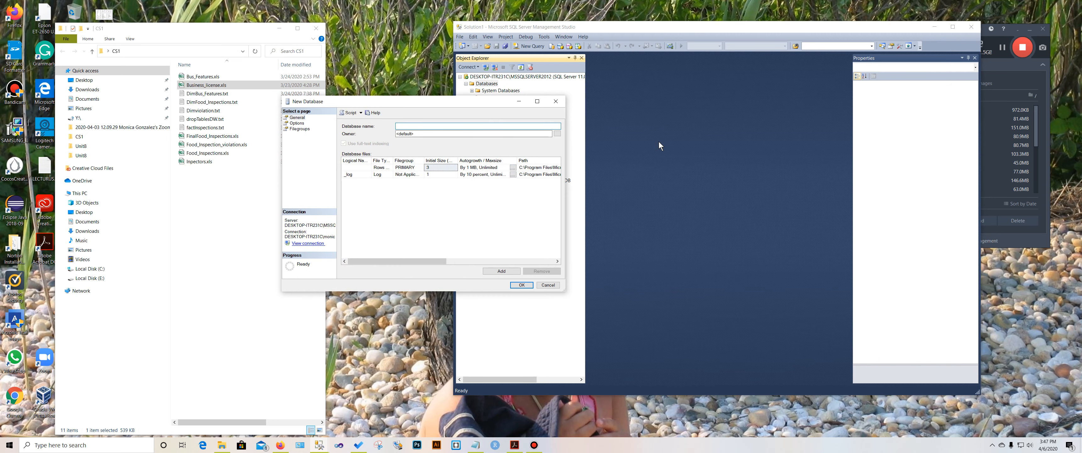
type("DemoFoodInspectionDW")
Select the local Windows account and sa logins as owner candidates for DemoFoodInspectionDW, create the database, and refresh the database list.
left_click(557, 134)
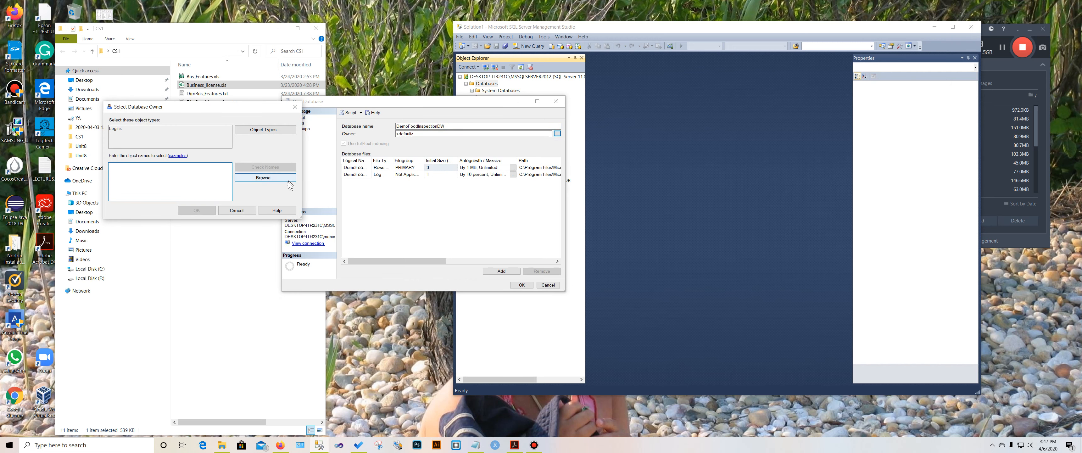
left_click(273, 178)
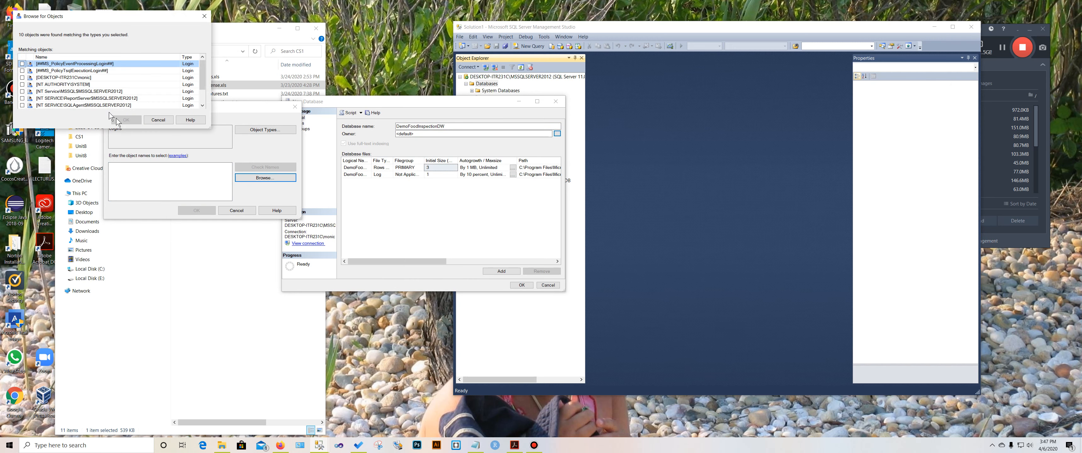
left_click(22, 77)
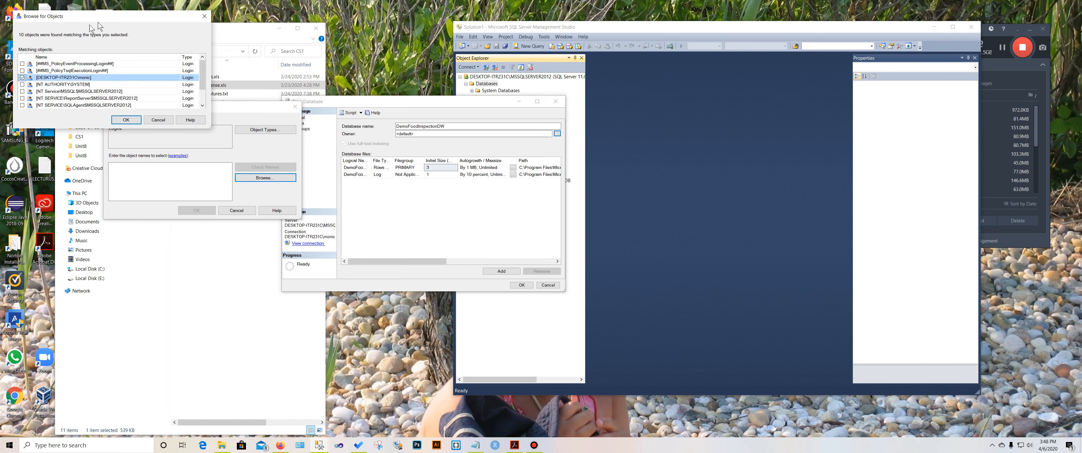
left_click_drag(115, 19, 724, 95)
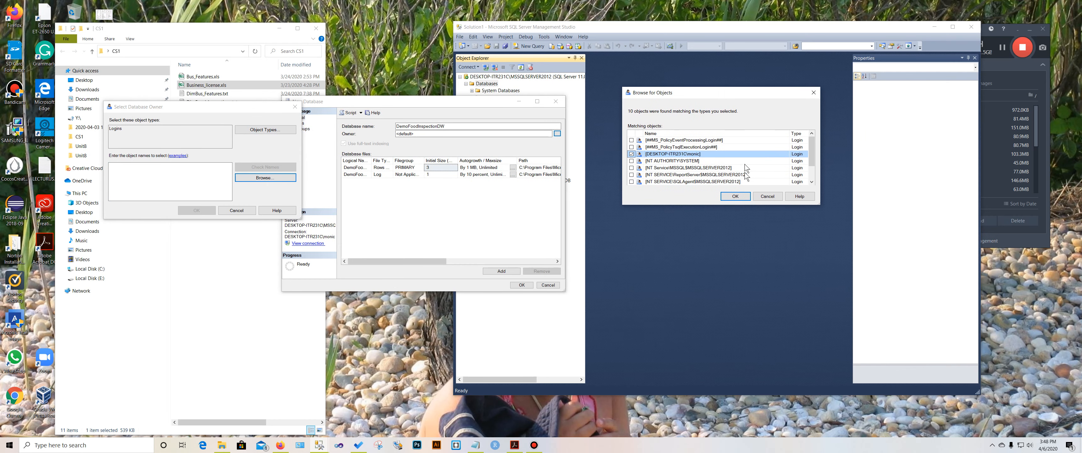
scroll(746, 170, "down", 1)
left_click(631, 182)
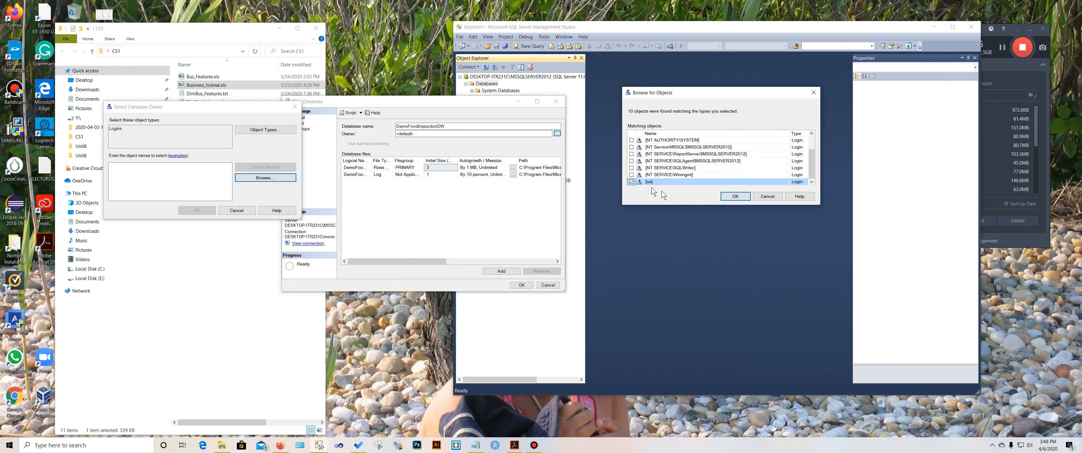
left_click(740, 199)
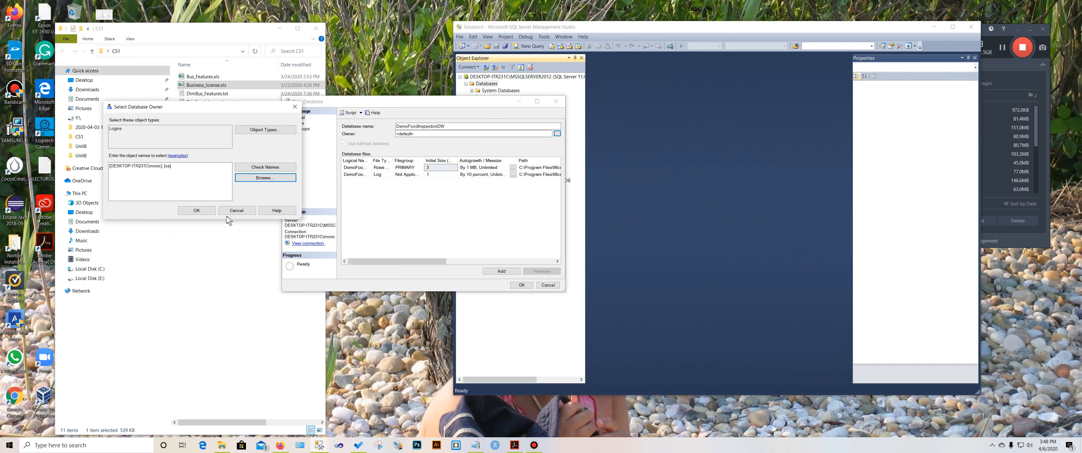
left_click(198, 210)
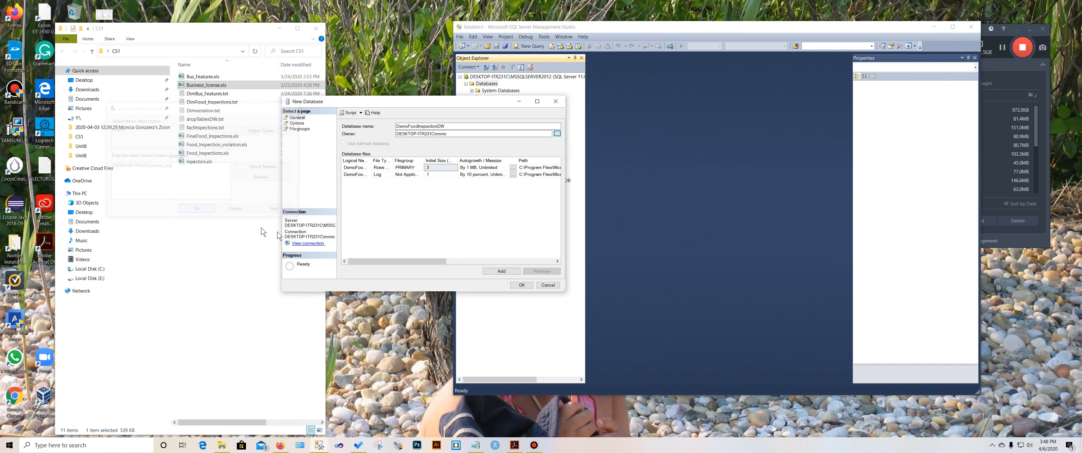
left_click(521, 285)
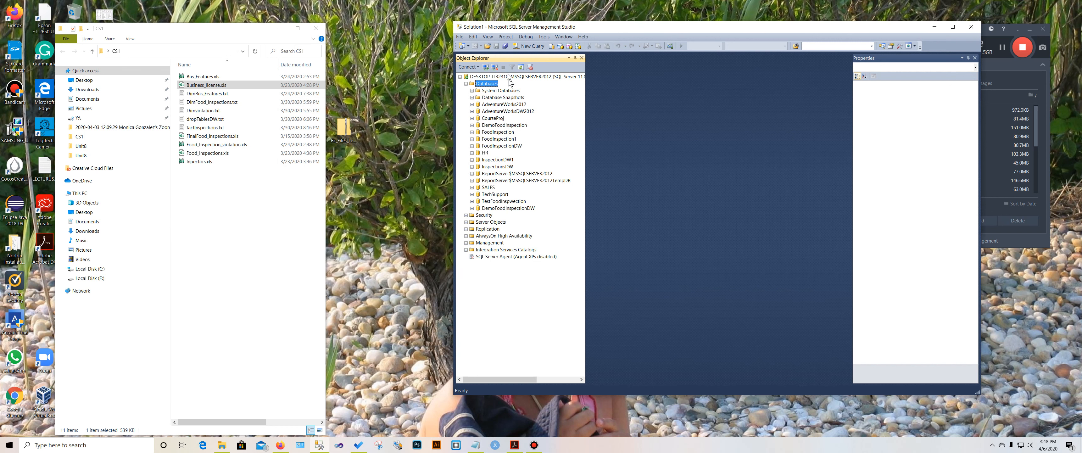
left_click(521, 68)
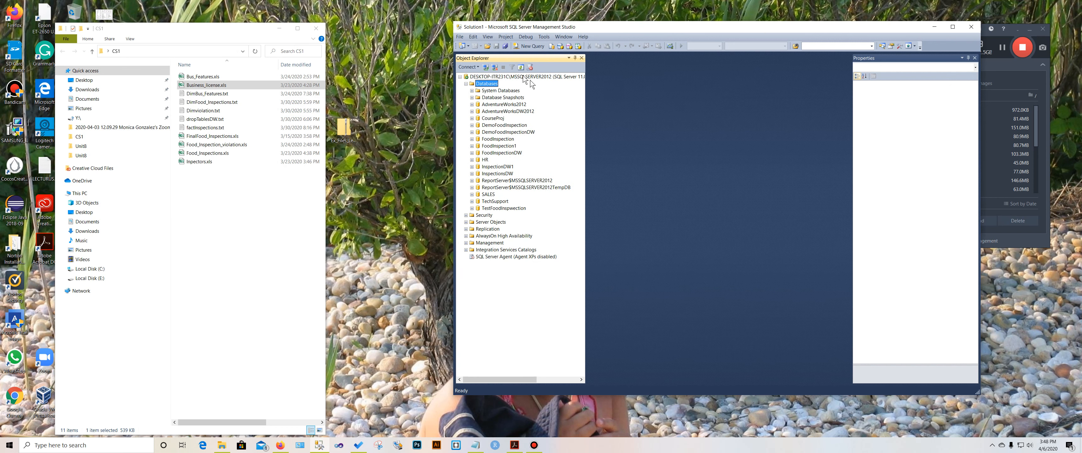
Minimize the open windows and launch SQL Server Data Tools from the Microsoft SQL Server 2012 programs.
left_click(934, 31)
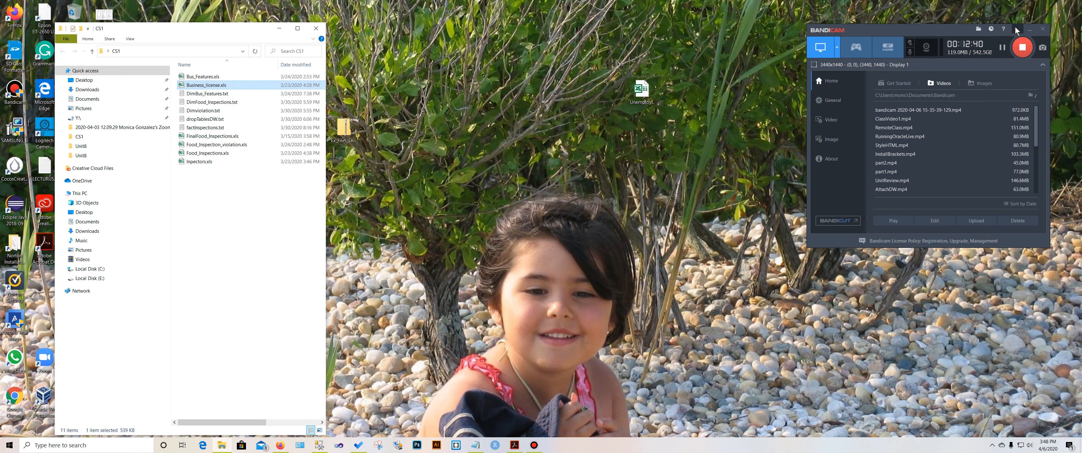
left_click(1029, 30)
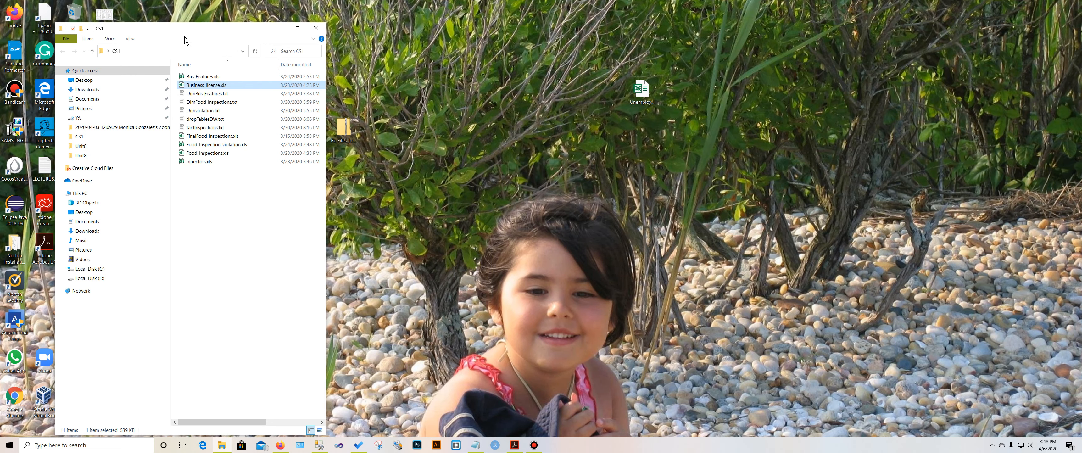
left_click(279, 29)
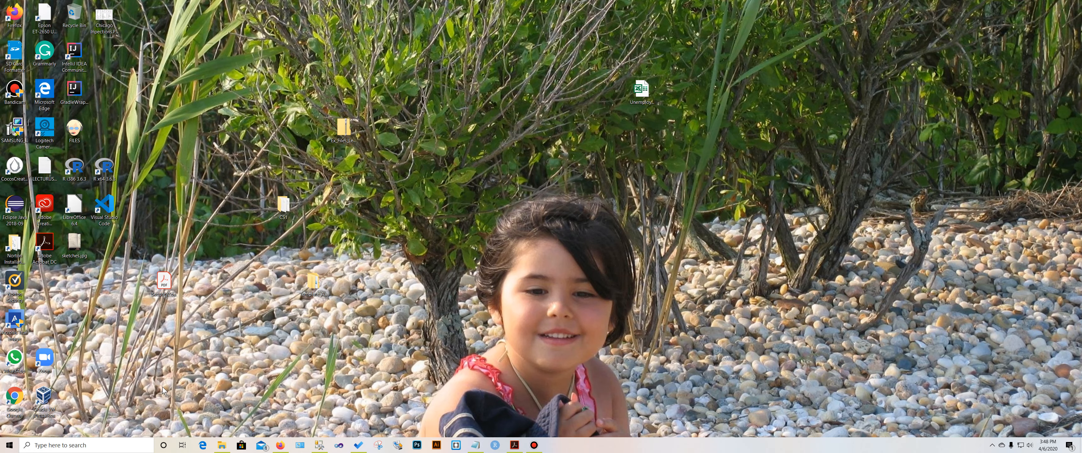
left_click(10, 445)
scroll(73, 398, "down", 5)
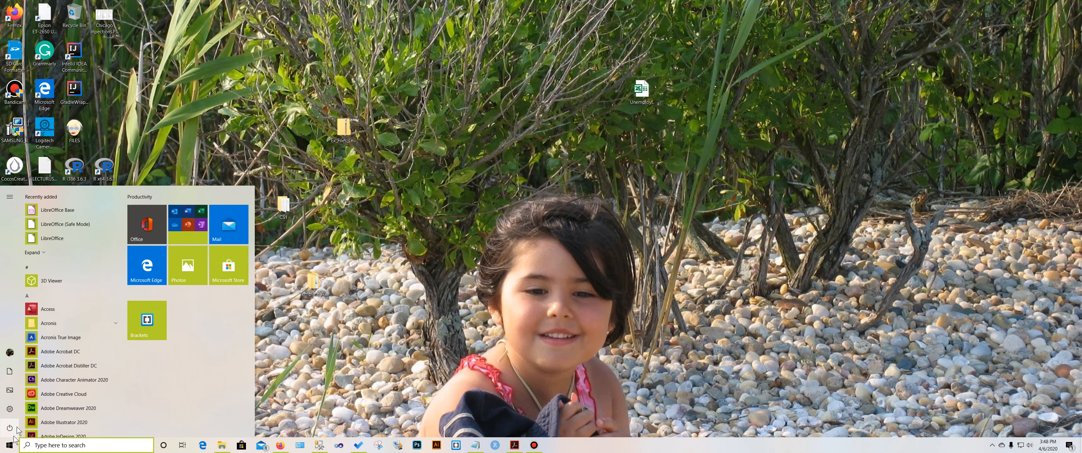
scroll(73, 397, "down", 10)
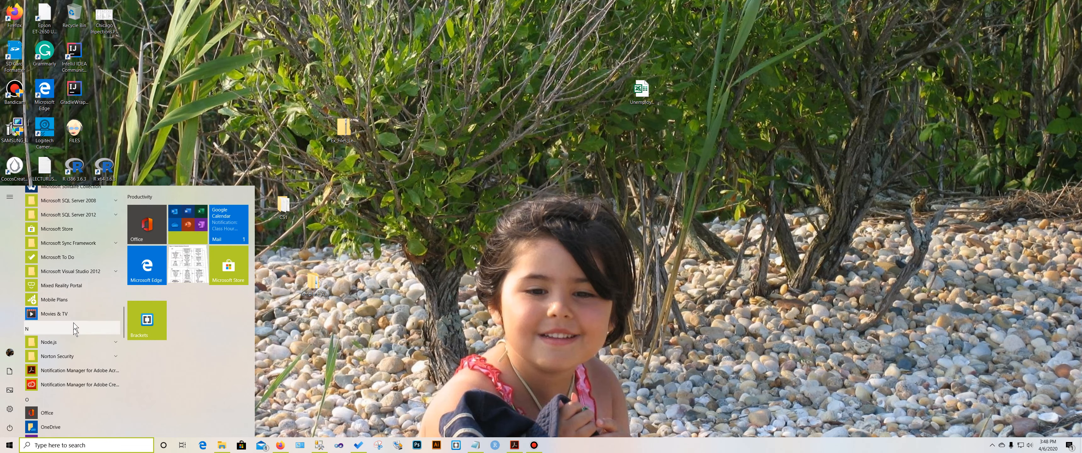
left_click(83, 218)
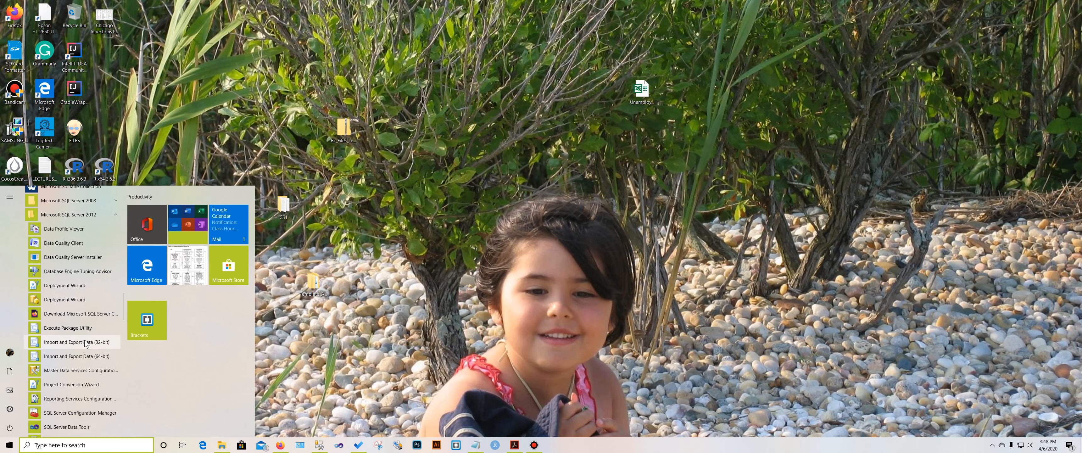
left_click(67, 427)
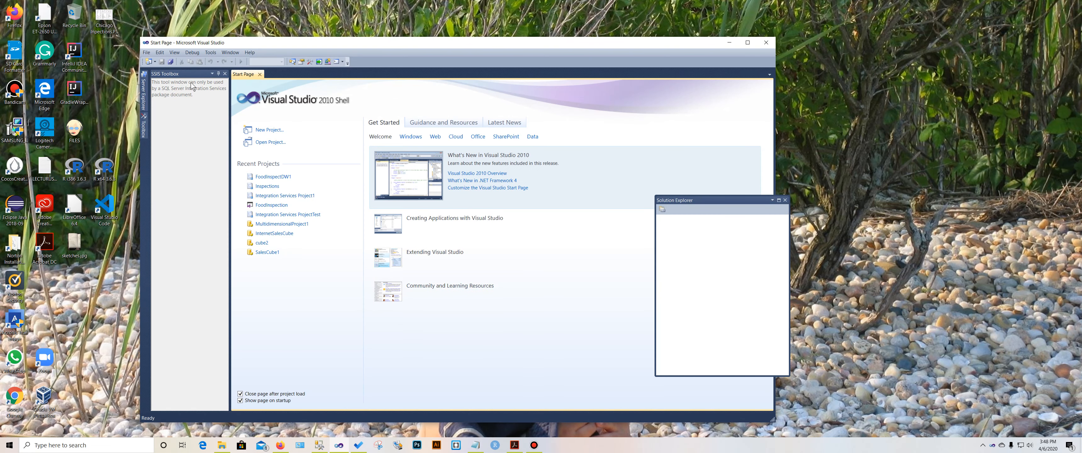
Close the start page and create an Integration Services project named DemoFoodInspectionDW in the default Visual Studio 2010 projects location.
left_click(260, 74)
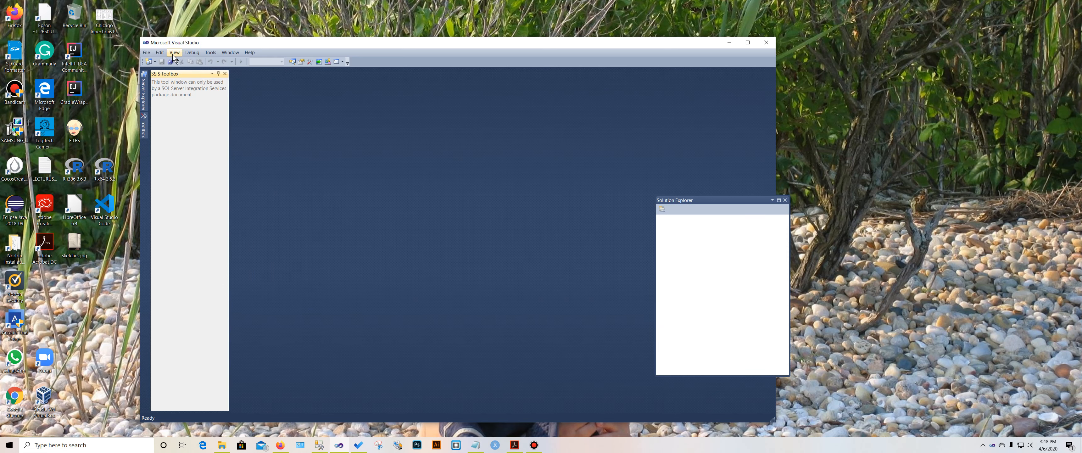
left_click(146, 53)
mouse_move(189, 62)
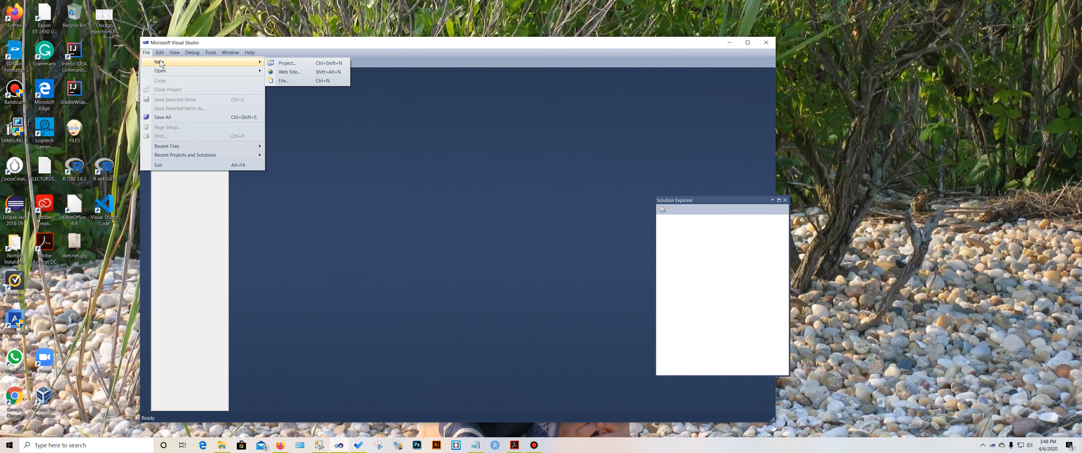
left_click(332, 67)
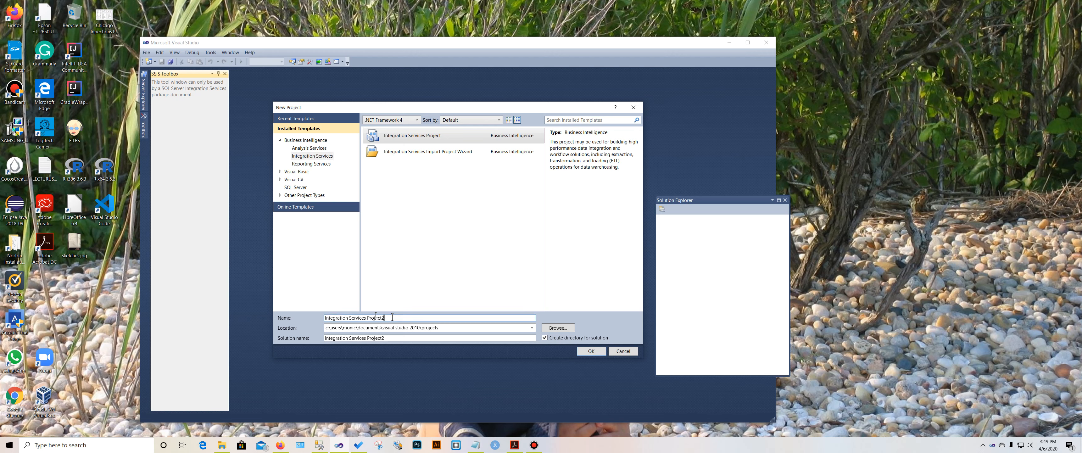
type("DemoFoodInspectionDW")
triple_click(446, 328)
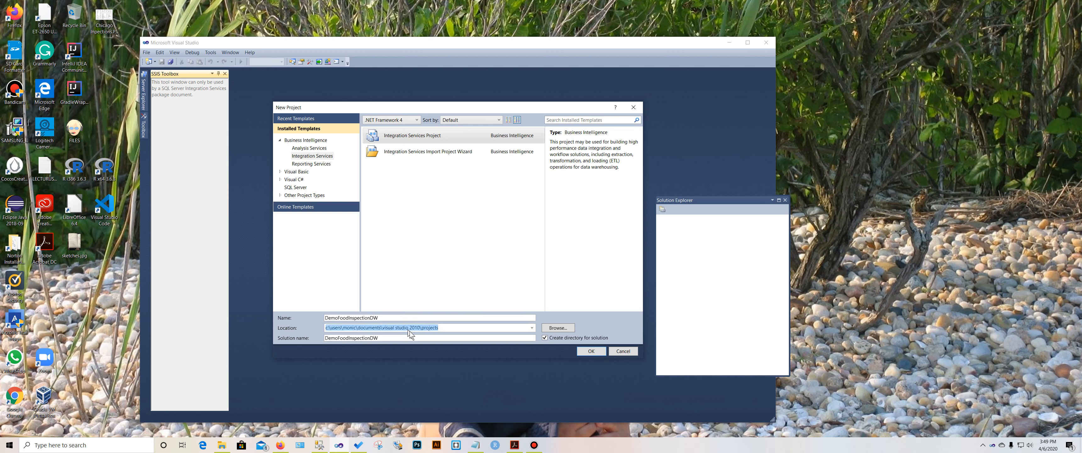
left_click(446, 328)
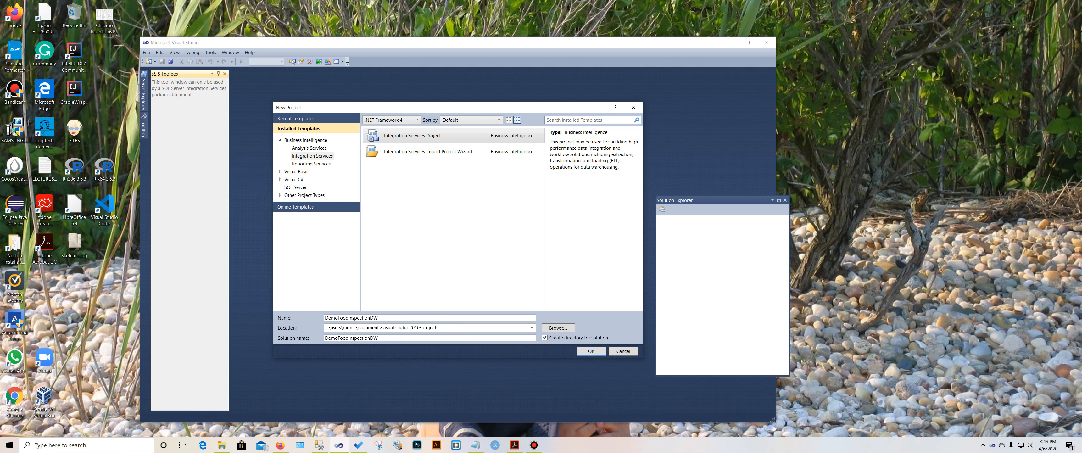
left_click_drag(439, 328, 329, 330)
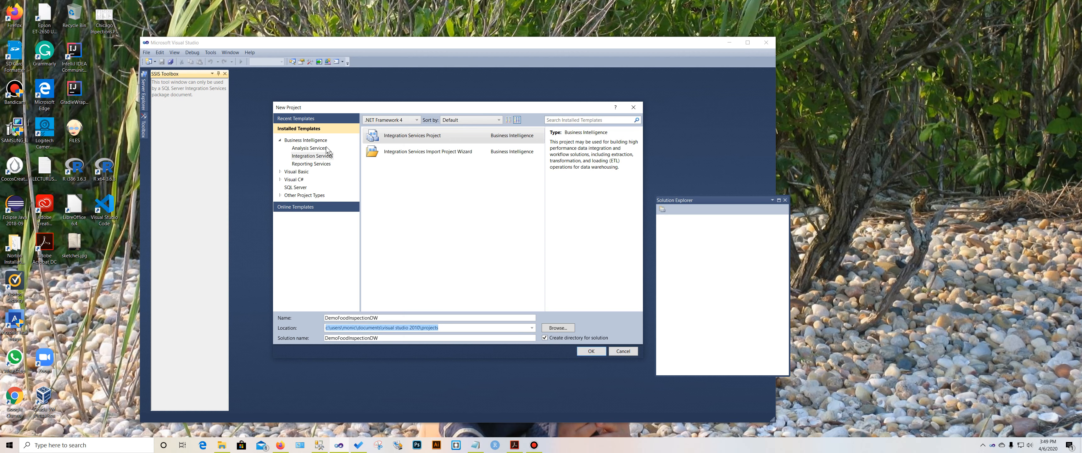
left_click(331, 155)
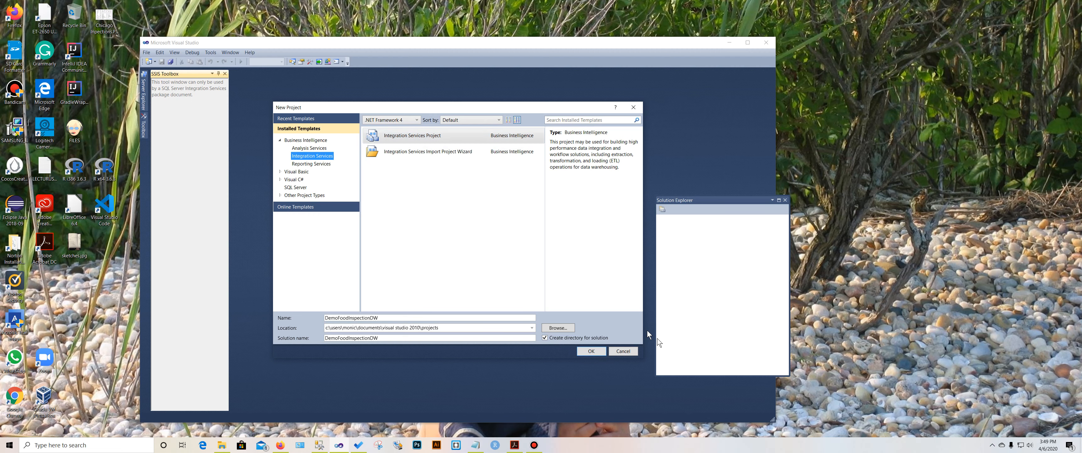
left_click(600, 351)
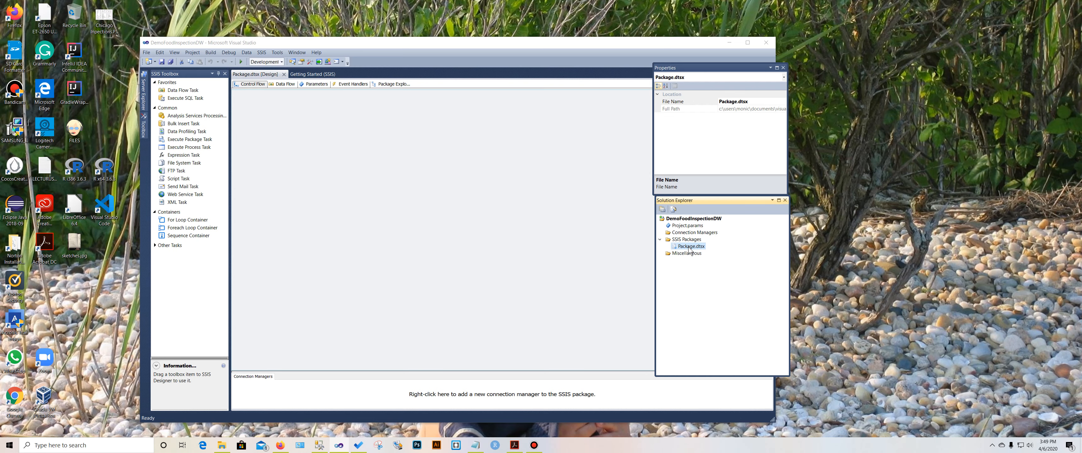
Reposition the Properties window so it floats just above Solution Explorer.
left_click_drag(737, 67, 734, 75)
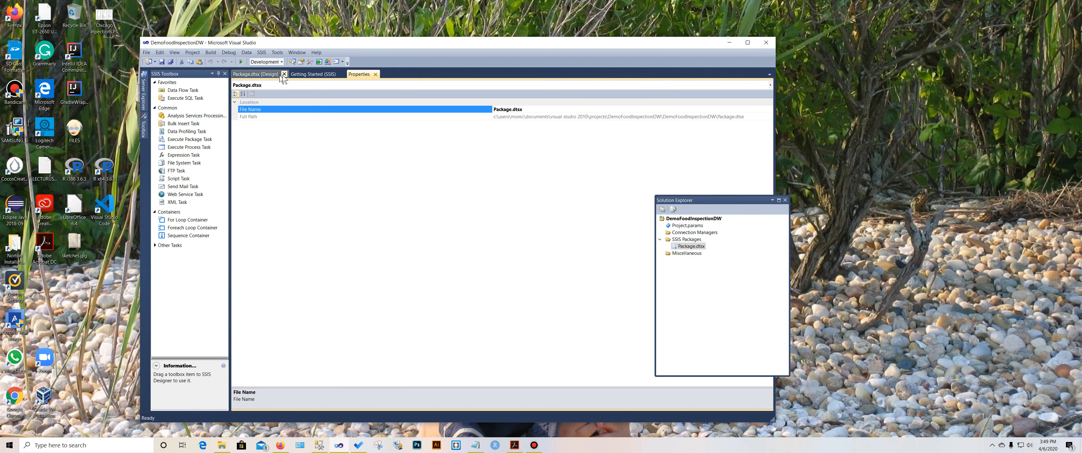
left_click_drag(359, 74, 766, 67)
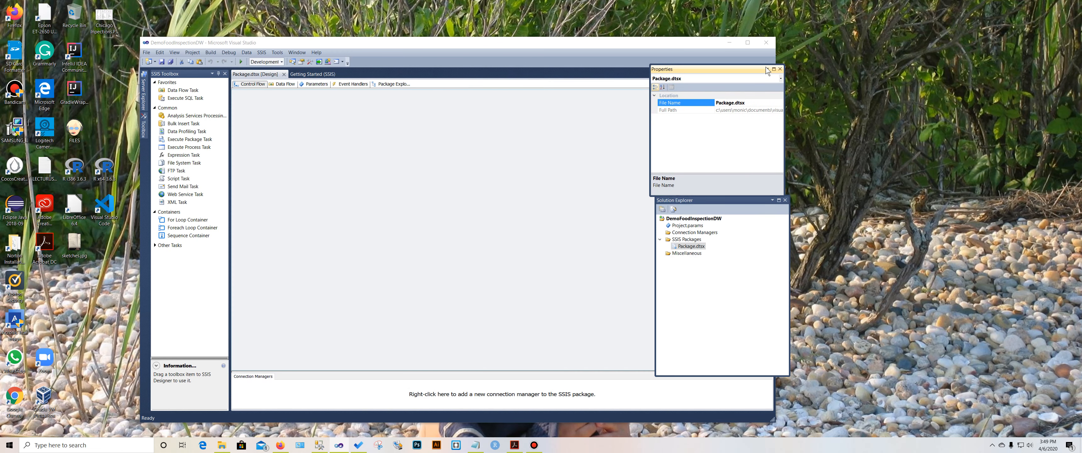
left_click(720, 281)
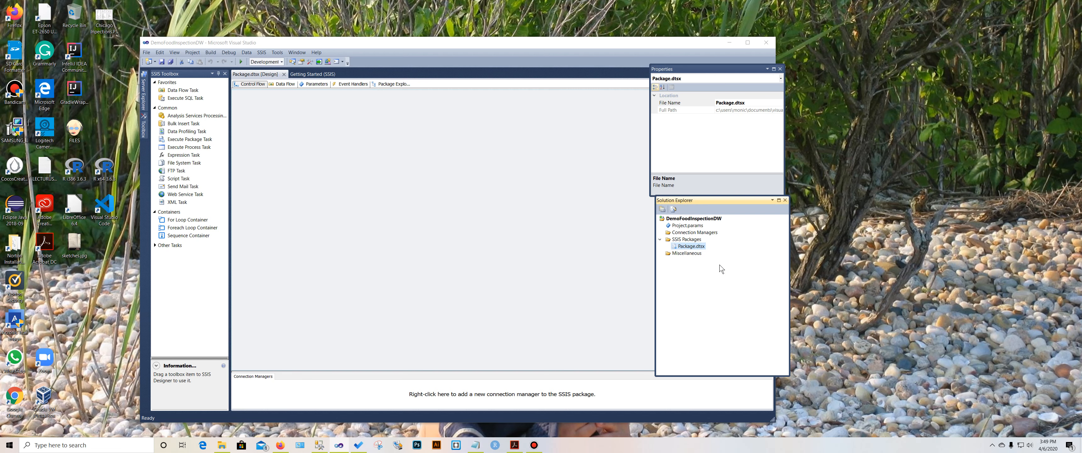
Rename the SSIS package file Package.dtsx as CreateDW.dtsx, applying the new name to the package object too.
key("F2")
left_click(707, 299)
left_click(691, 248)
left_click(731, 102)
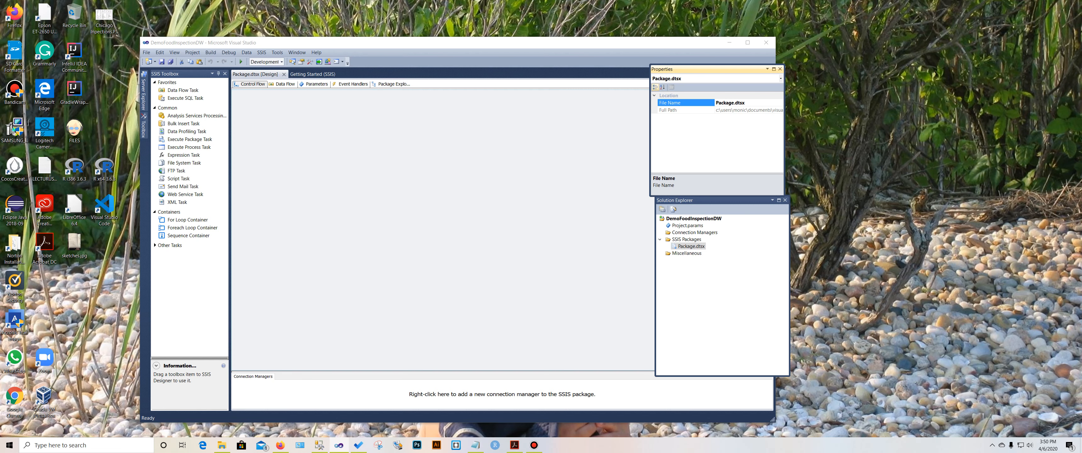
key("BackSpace")
key("BackSpace")
key("BackSpace")
key("BackSpace")
key("BackSpace")
key("BackSpace")
key("BackSpace")
type("CREA")
key("BackSpace")
key("BackSpace")
key("BackSpace")
type("reateDW")
key("Return")
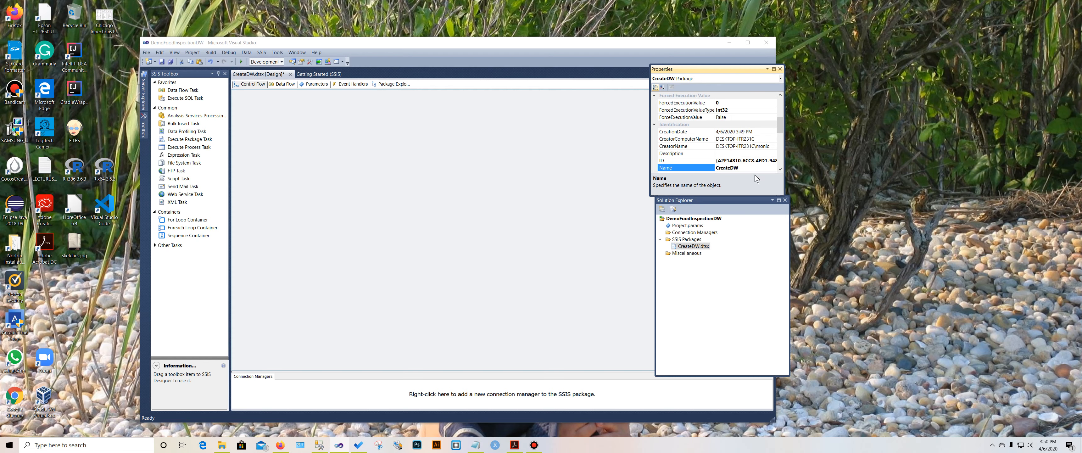
Examine the CreateDW package's properties and the rename options for CreateDW.dtsx in the project tree.
scroll(736, 123, "up", 1)
scroll(756, 138, "up", 1)
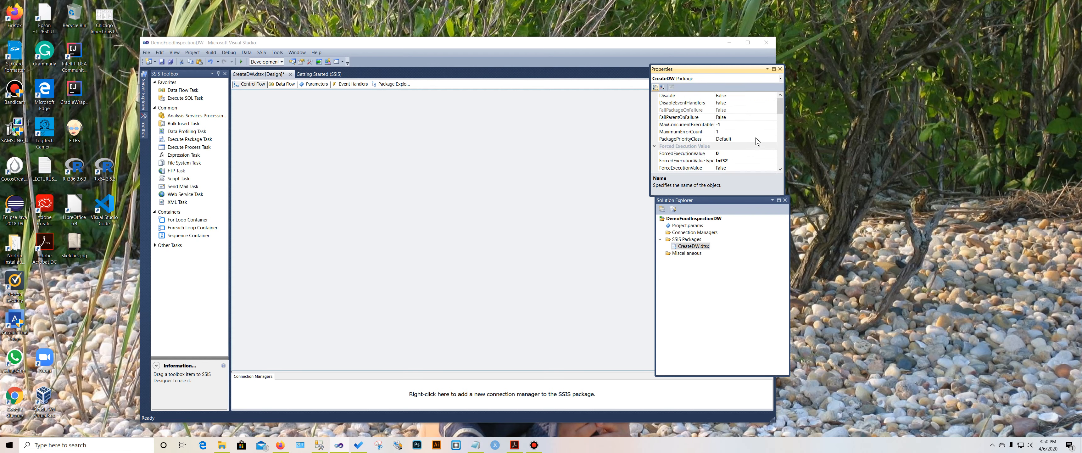
scroll(756, 138, "up", 2)
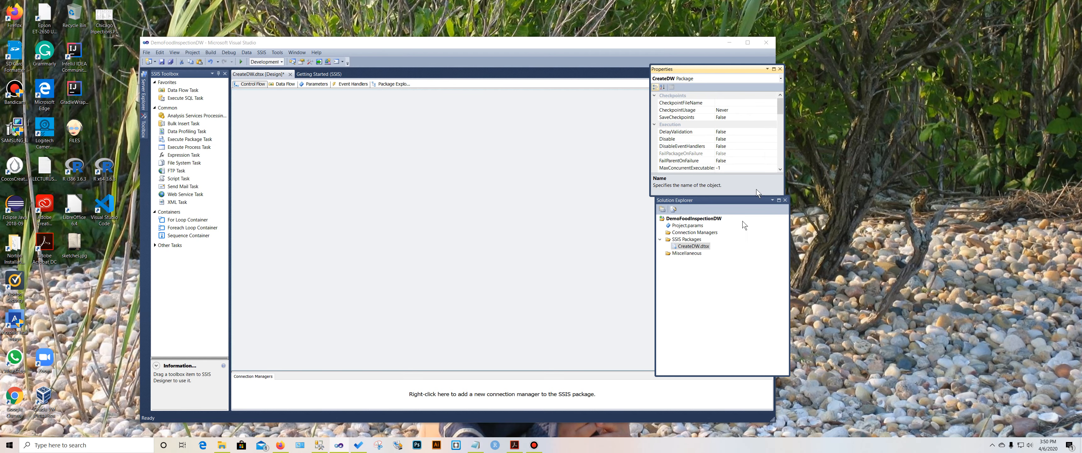
left_click(694, 248)
left_click(693, 247)
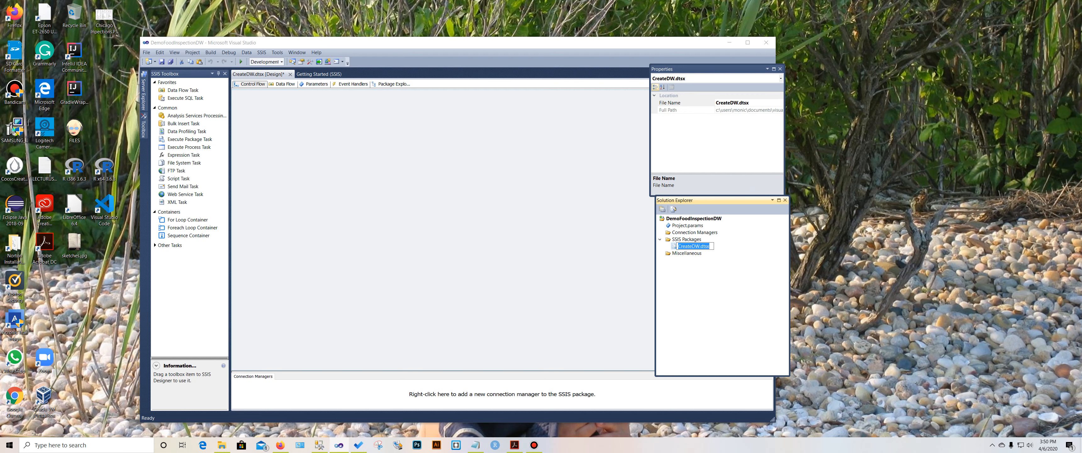
right_click(674, 248)
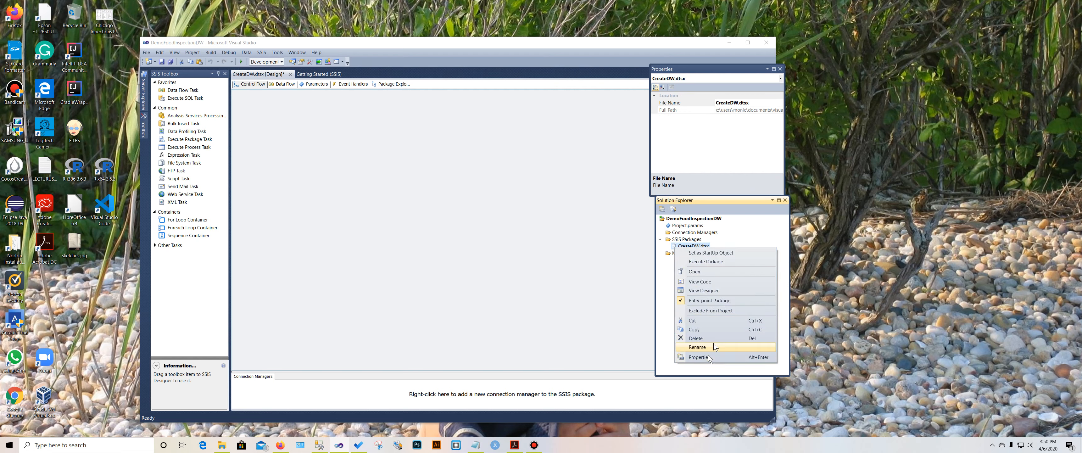
left_click(660, 283)
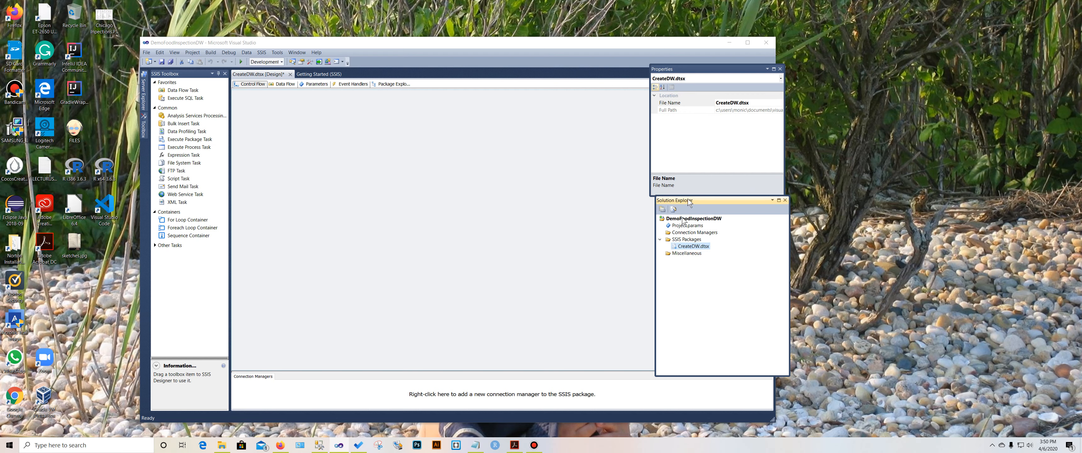
left_click(698, 71)
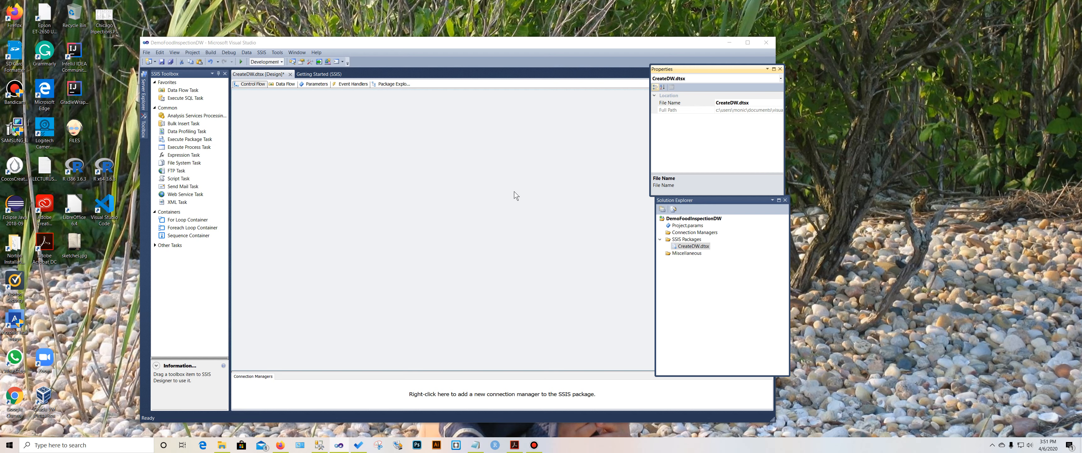
Start a new OLE DB connection manager for the package and delete all previously saved data connections.
right_click(261, 390)
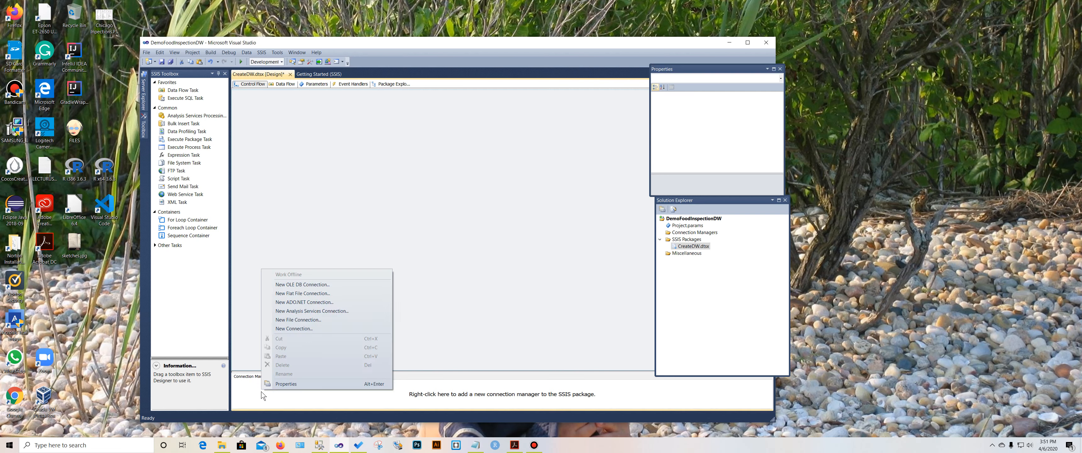
left_click(299, 284)
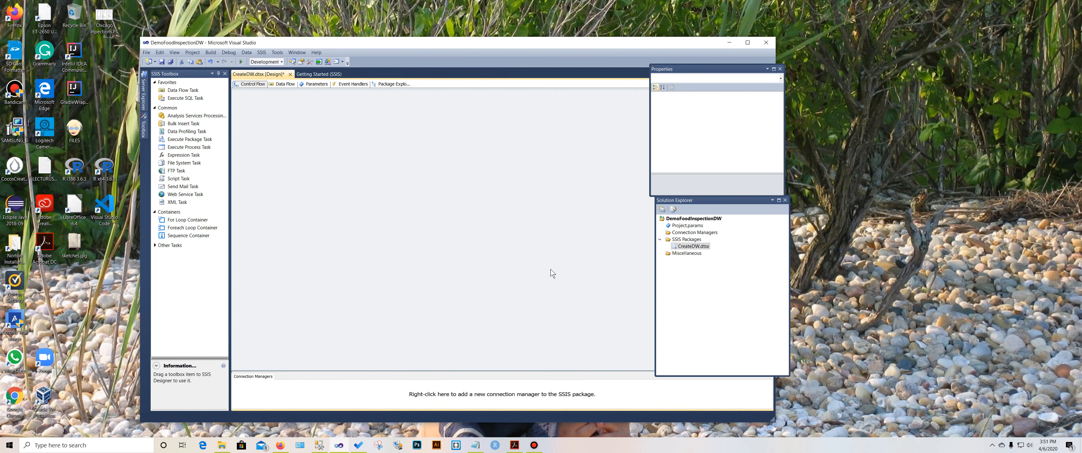
left_click(443, 189)
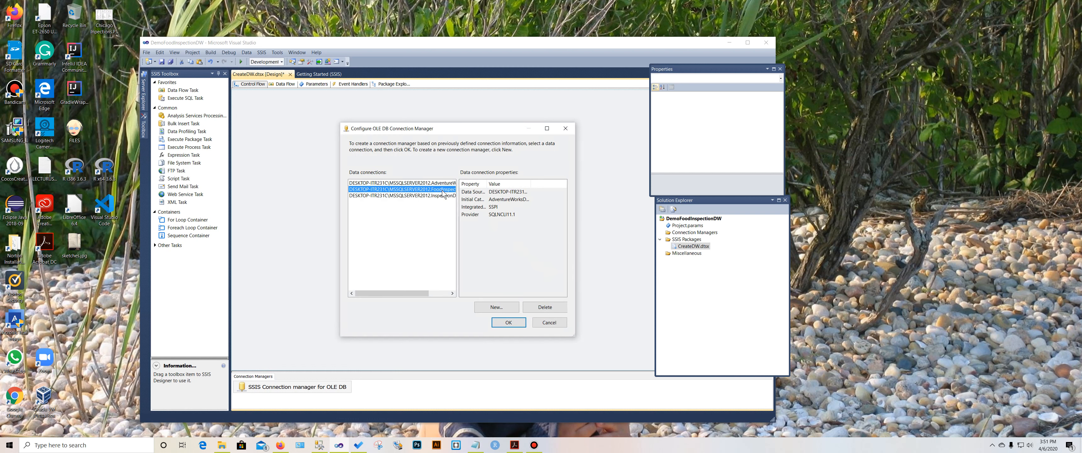
left_click(558, 308)
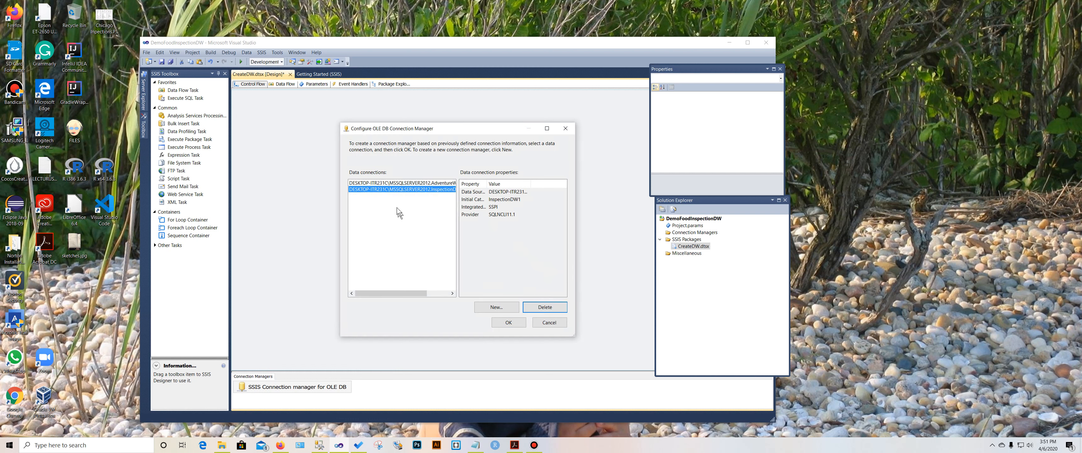
left_click(551, 307)
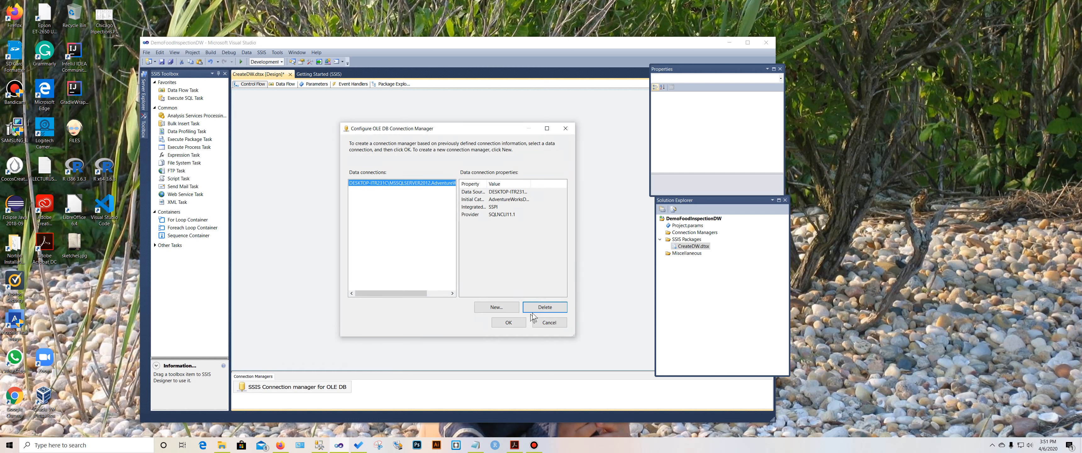
left_click(542, 309)
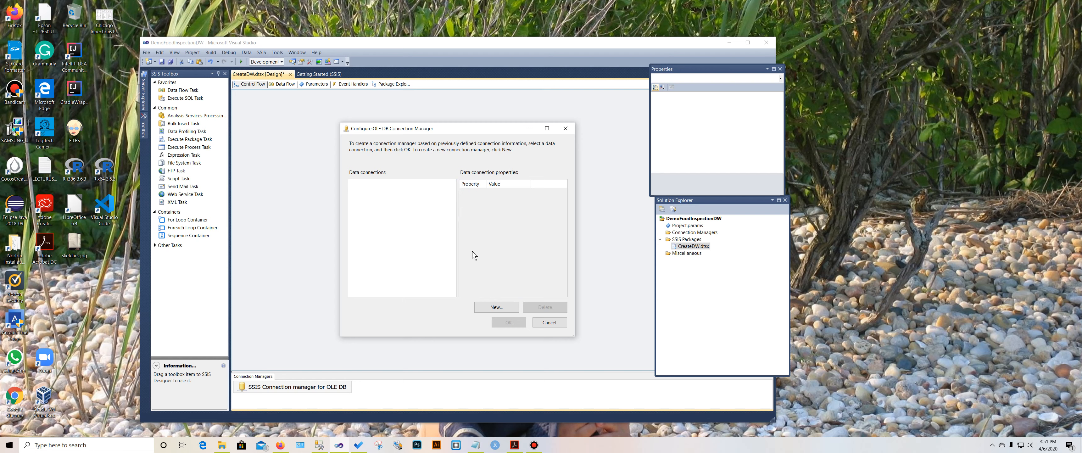
Create an OLE DB connection to the DemoFoodInspection database on server DESKTOP-ITR231C\MSSQLSERVER2012 and add it to the package.
left_click(497, 307)
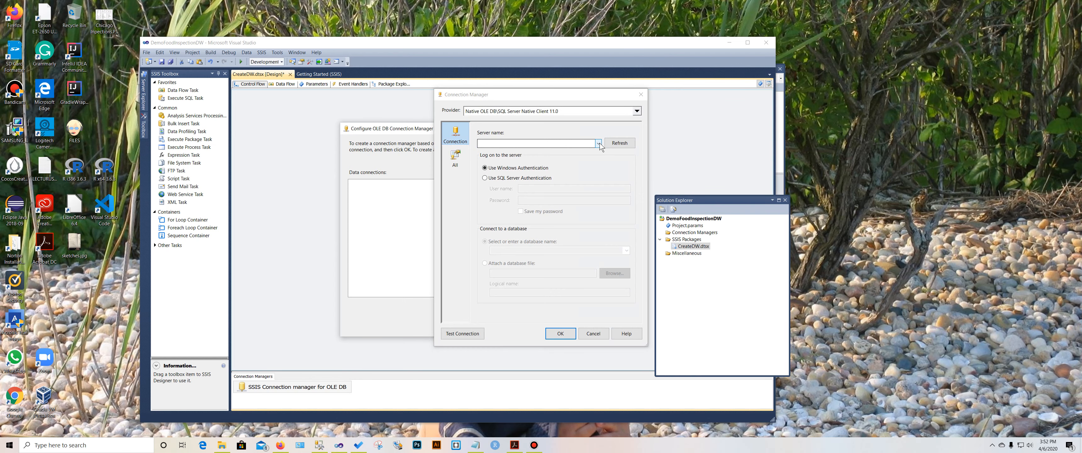
left_click(598, 143)
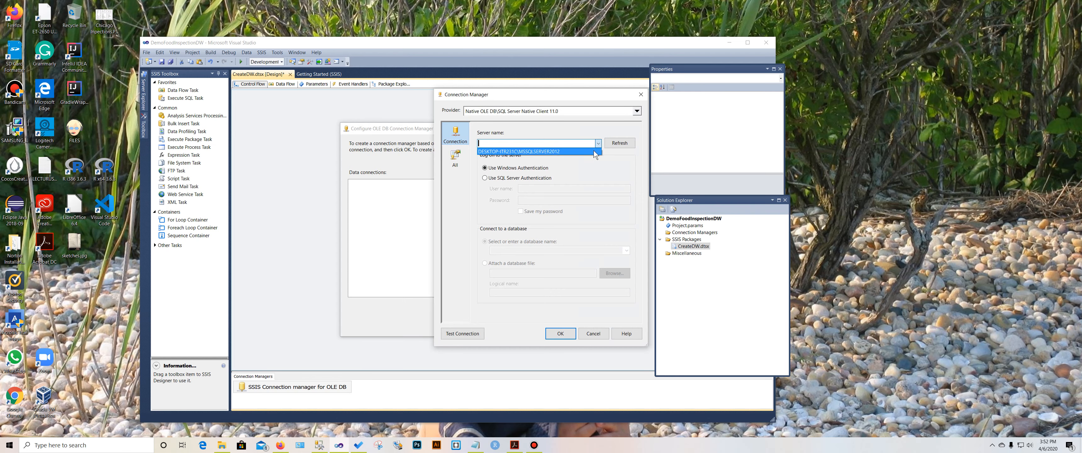
left_click(594, 151)
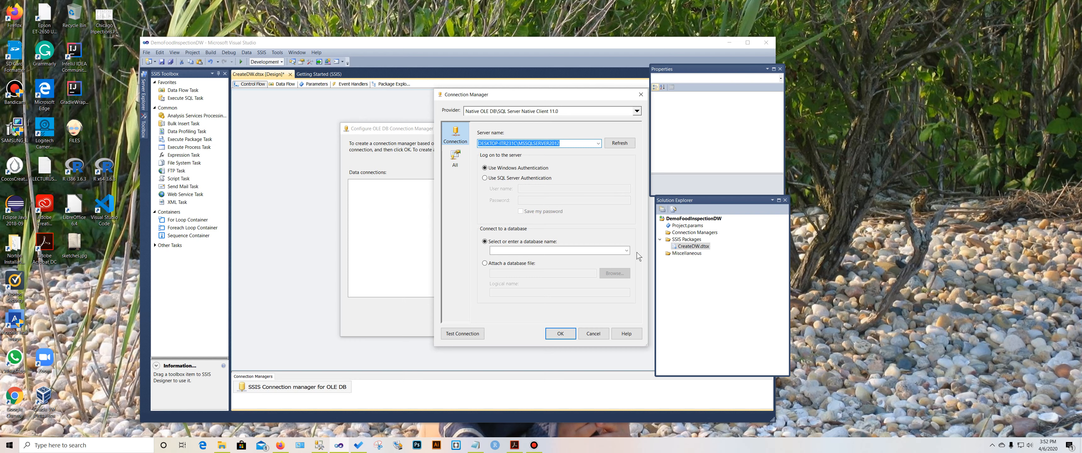
left_click(626, 250)
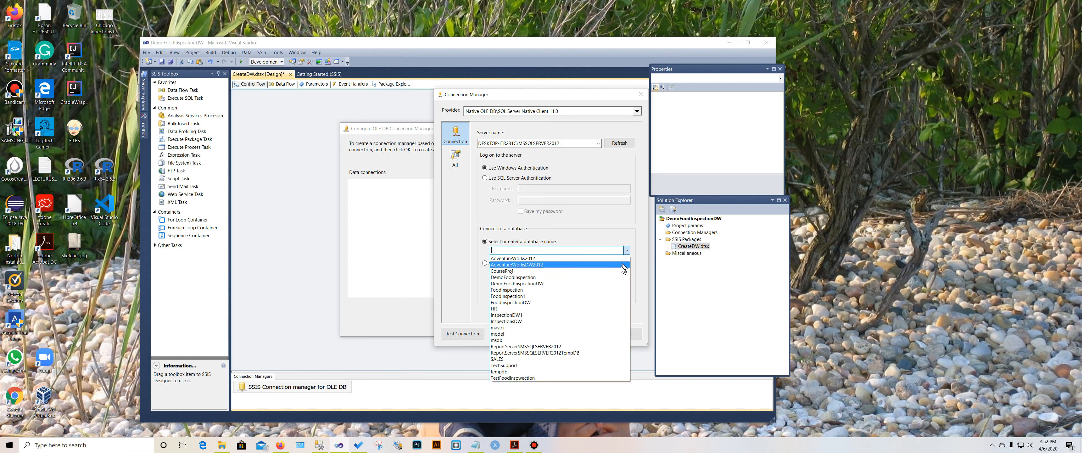
left_click(525, 277)
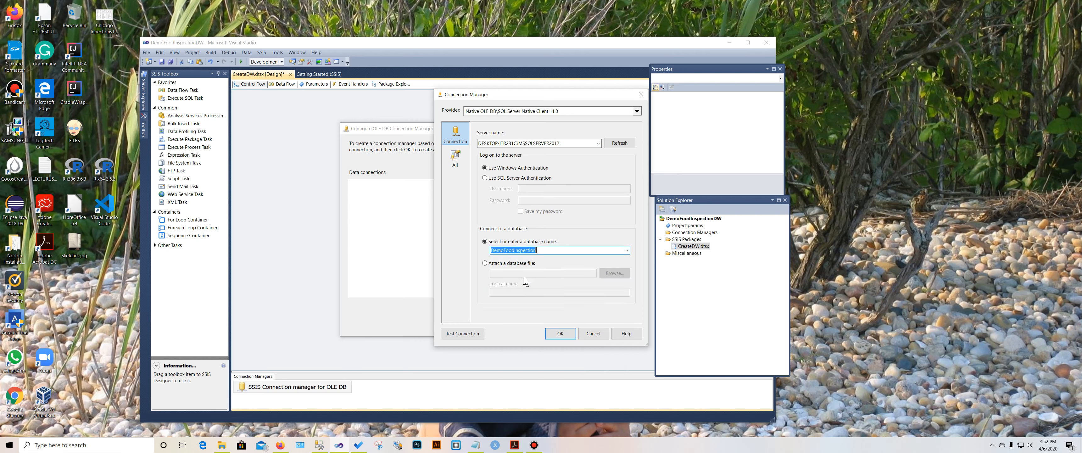
left_click(564, 334)
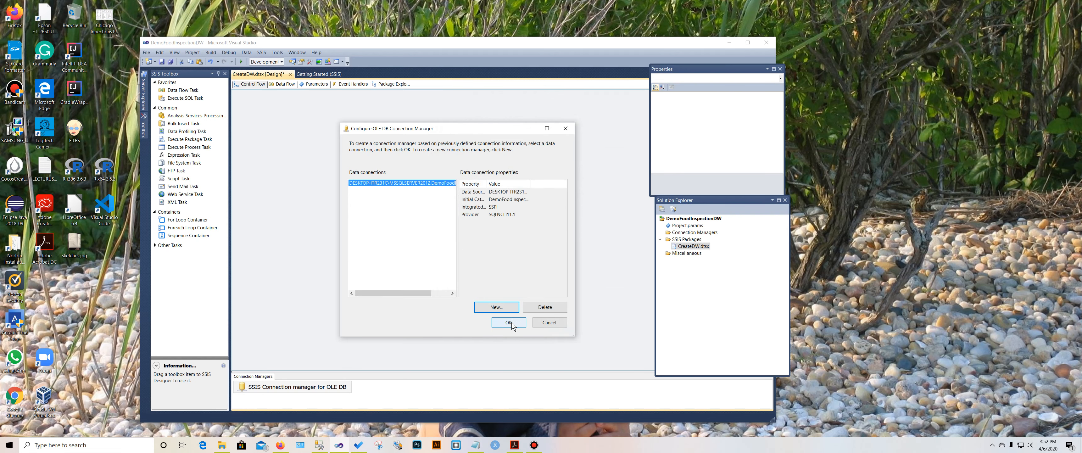
left_click(509, 323)
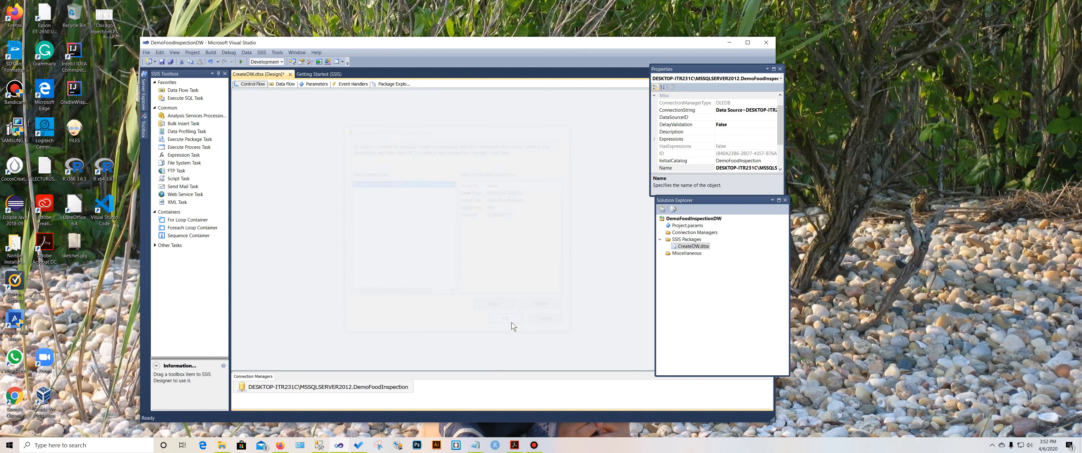
Rename the DemoFoodInspection connection manager as Transactional data source.
left_click(341, 388)
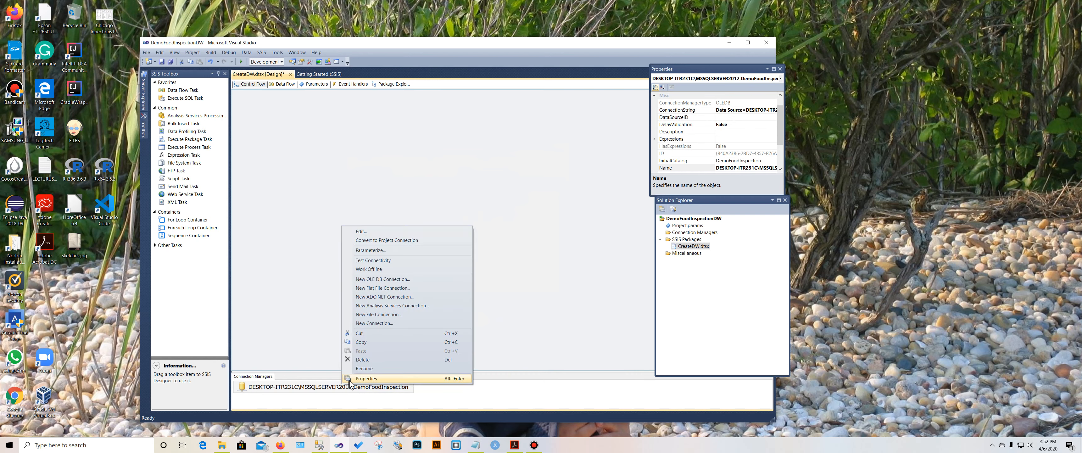
left_click(363, 368)
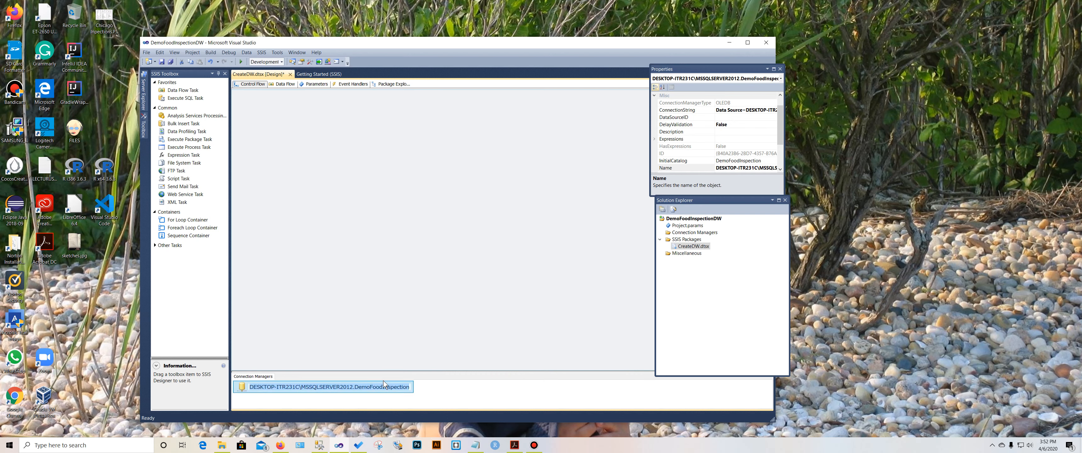
type("Trans")
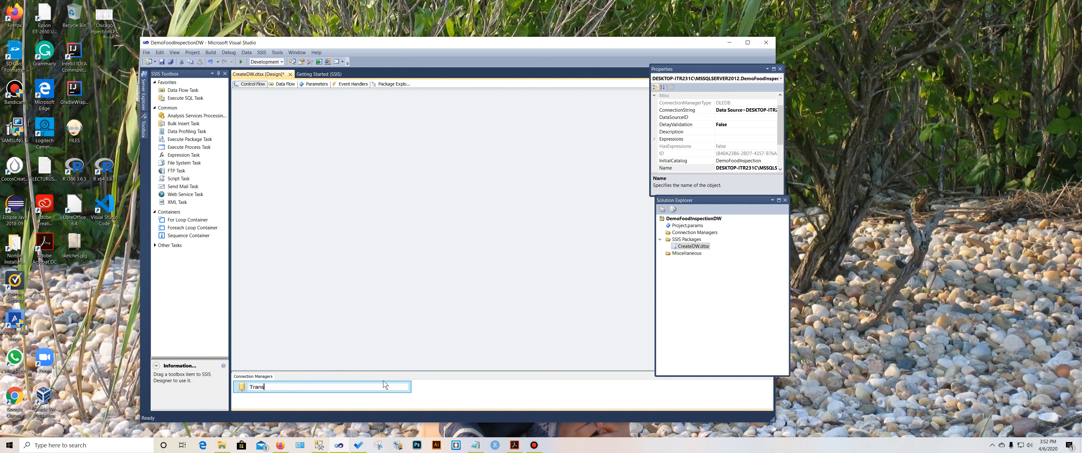
type("actional data source")
left_click(448, 390)
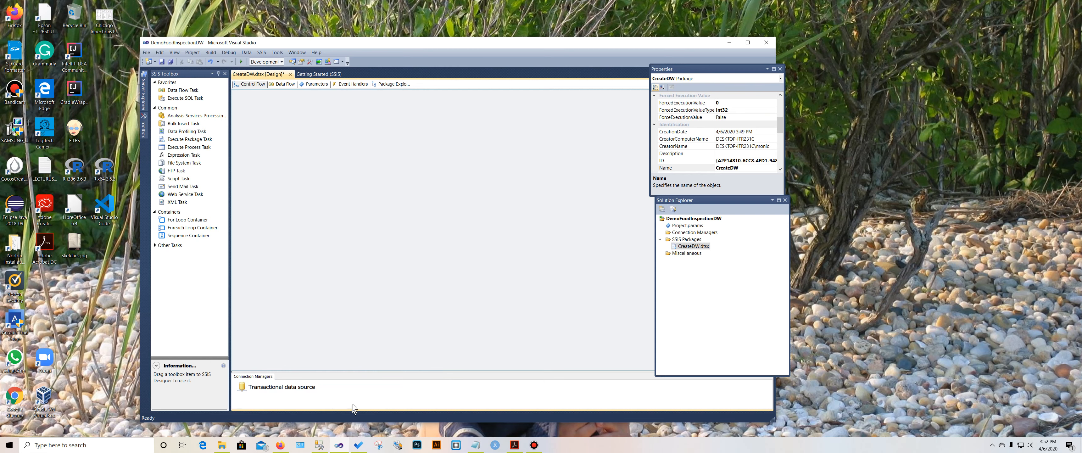
Add a second OLE DB connection manager for the DemoFoodInspectionDW database on server DESKTOP-ITR231C\MSSQLSERVER2012.
right_click(377, 389)
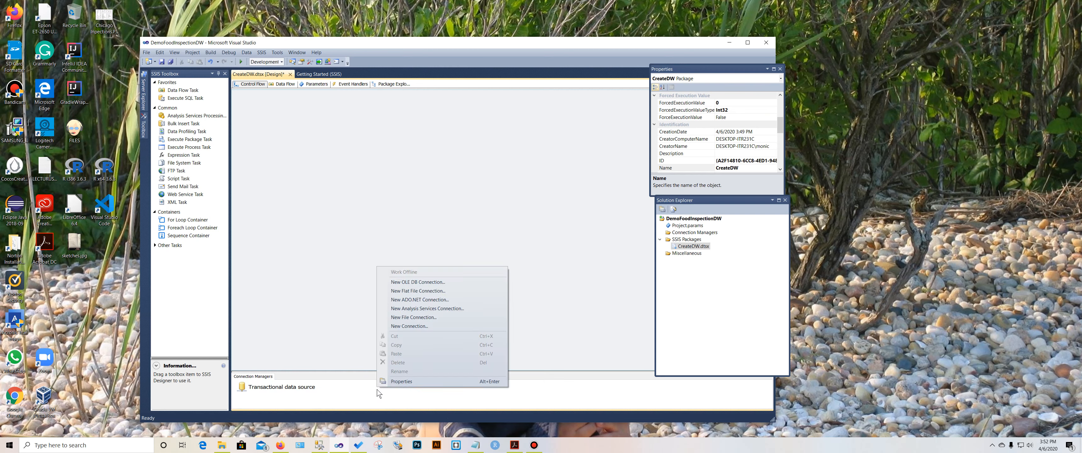
left_click(430, 281)
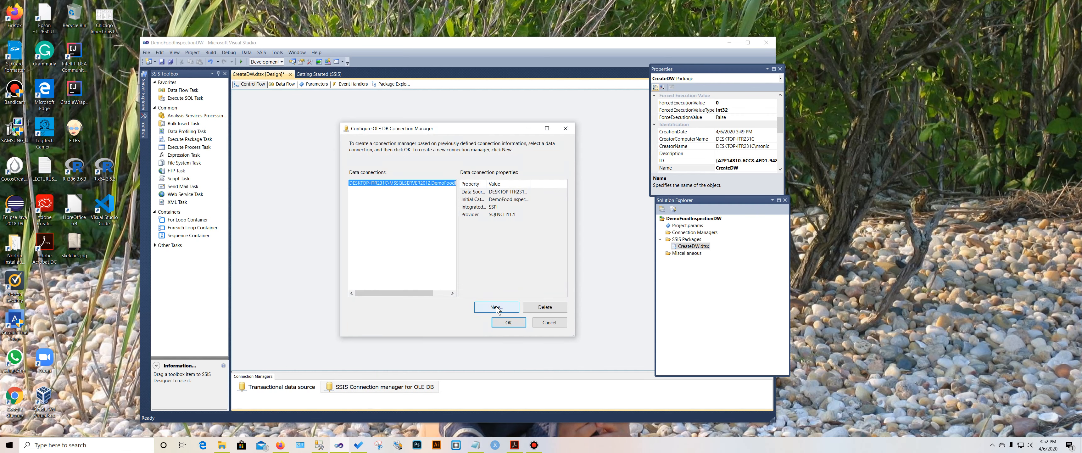
left_click(497, 309)
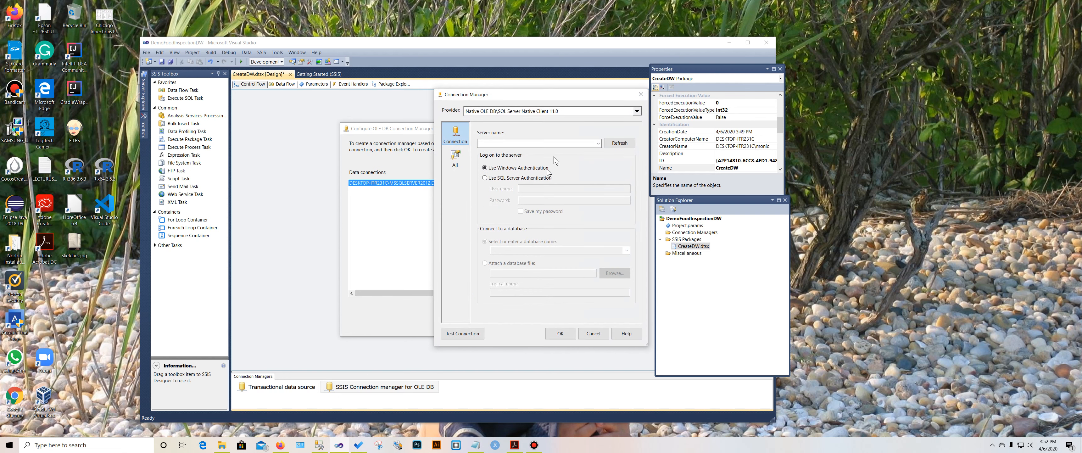
left_click(598, 143)
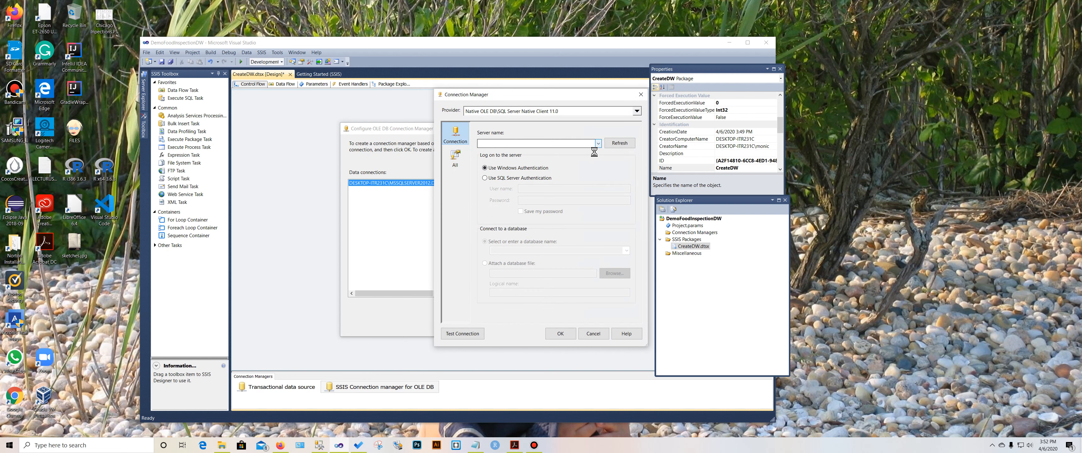
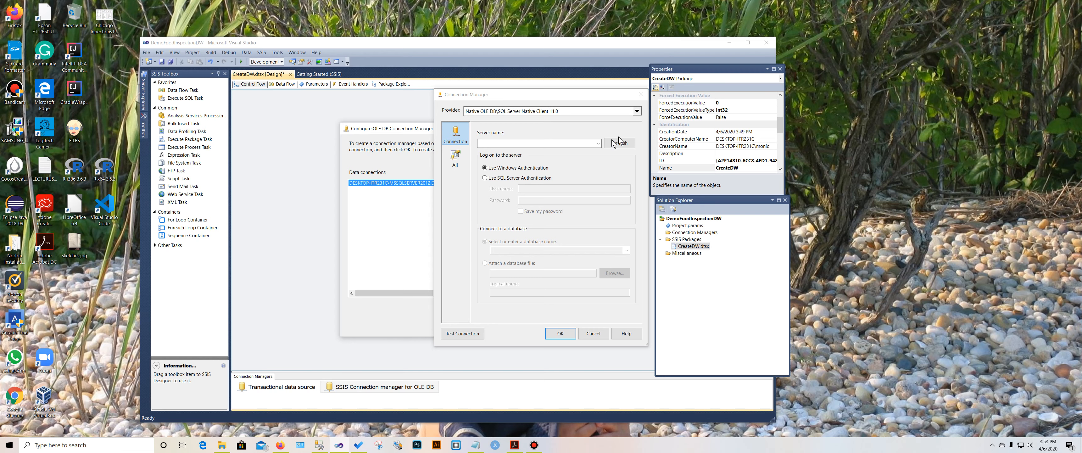
left_click(598, 143)
left_click(589, 150)
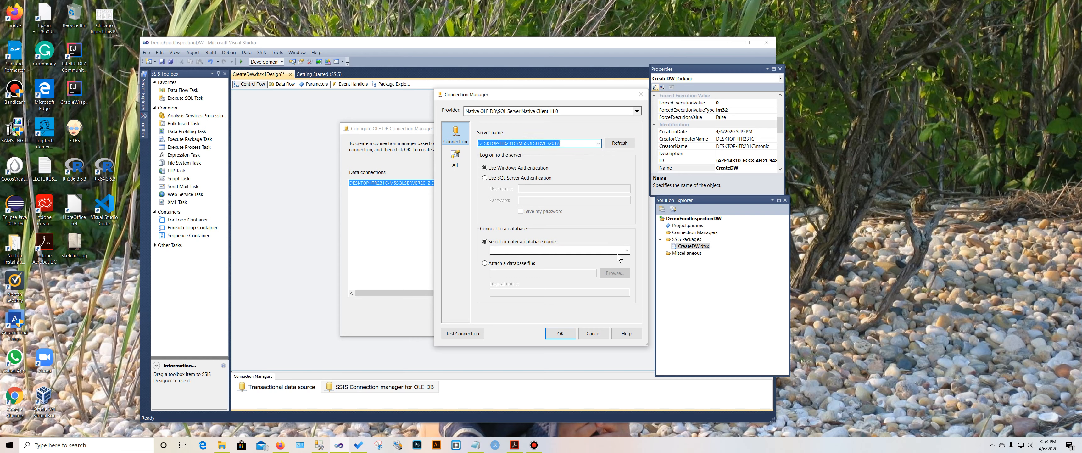
left_click(626, 251)
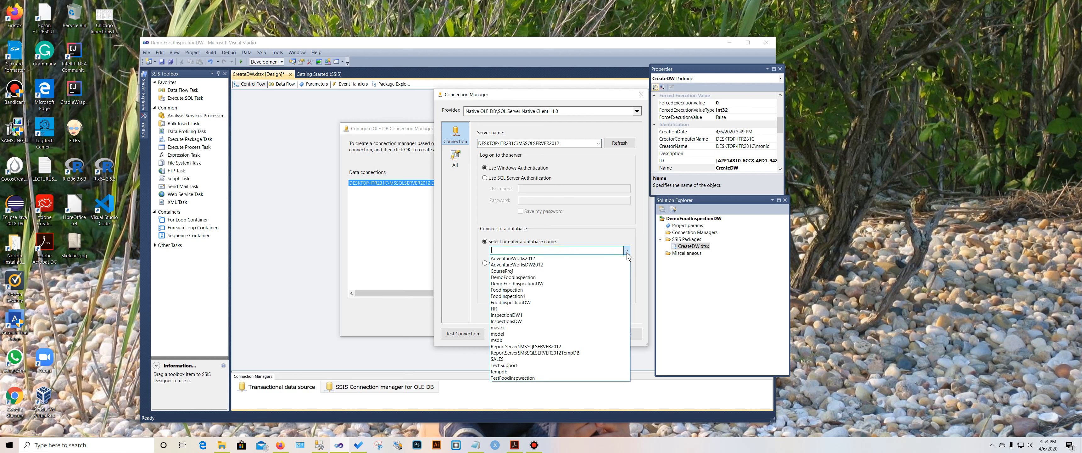
left_click(530, 284)
left_click(563, 333)
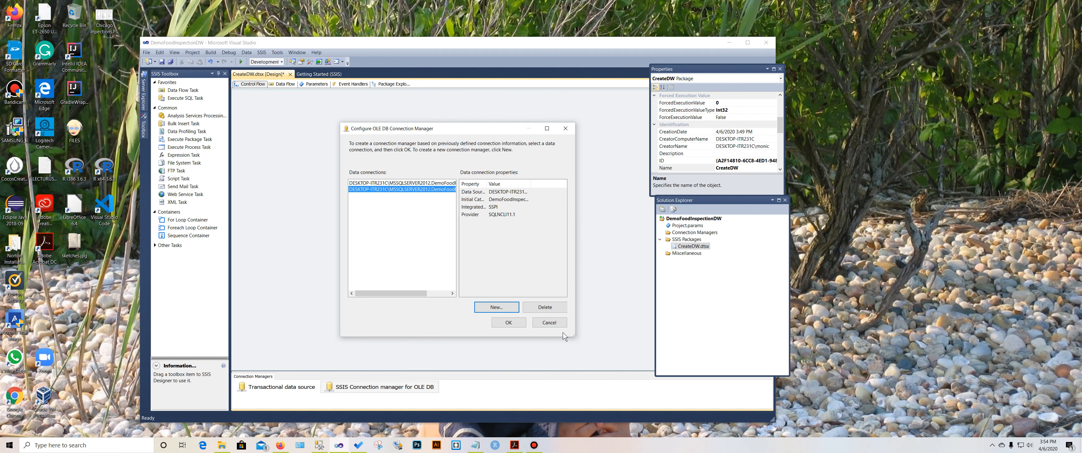
left_click(509, 323)
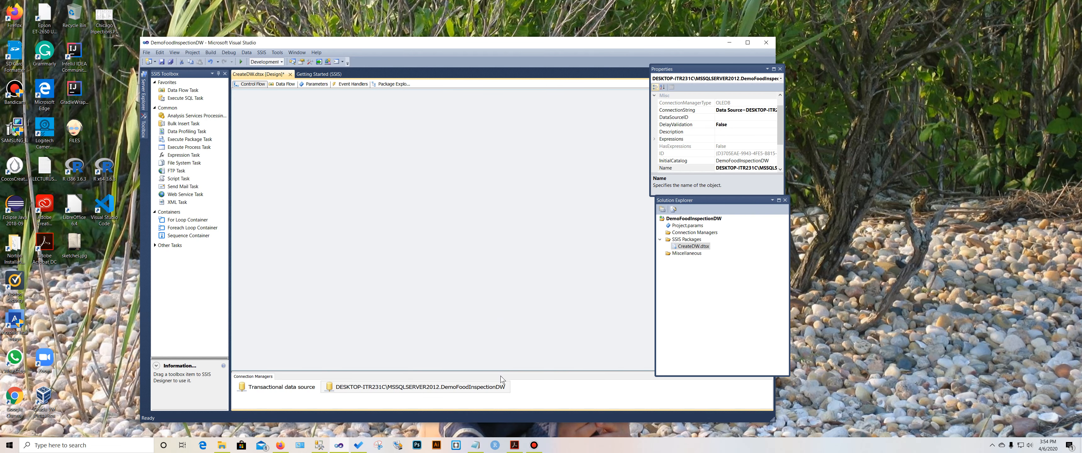
Rename the DemoFoodInspectionDW connection manager as DW Destination.
right_click(464, 386)
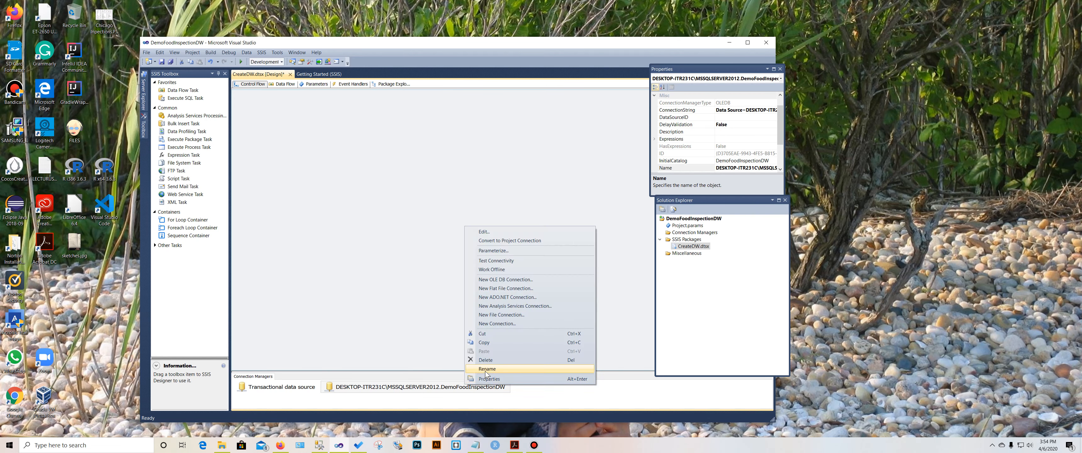
left_click(486, 369)
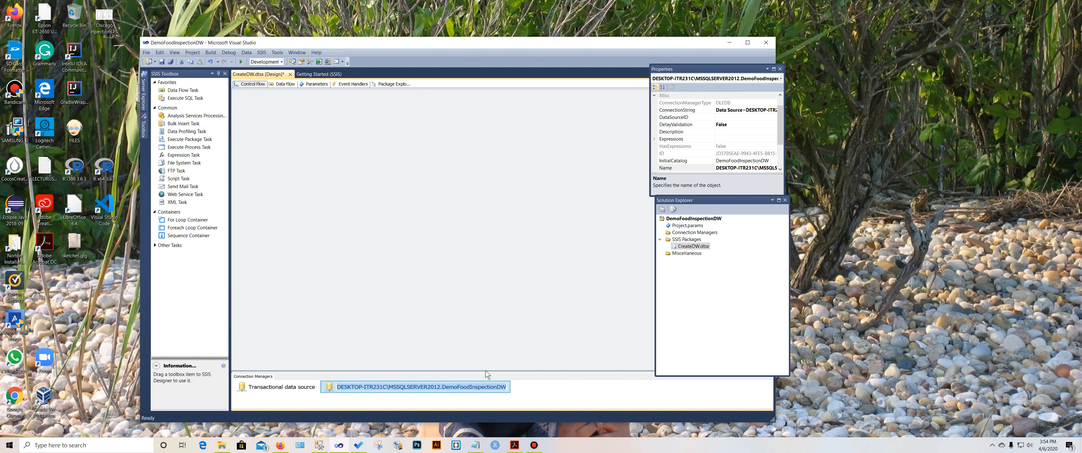
type("DW")
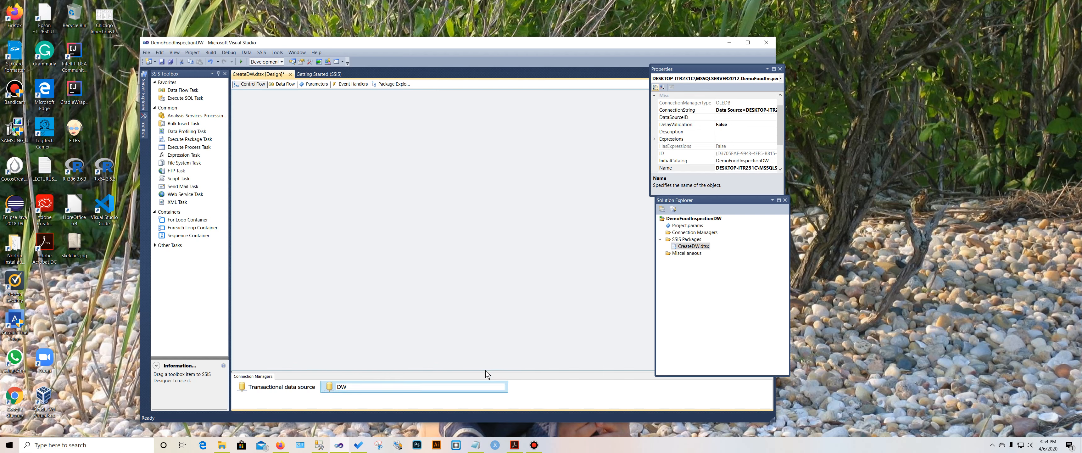
type(" Destination")
left_click(513, 291)
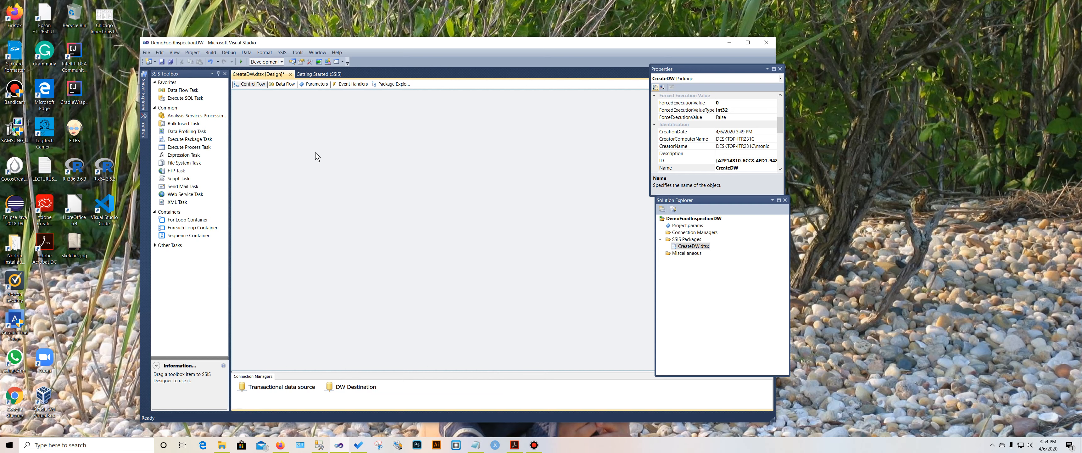
Add an Execute SQL Task near the upper edge of the CreateDW package's control flow.
left_click(192, 100)
left_click_drag(192, 99, 288, 115)
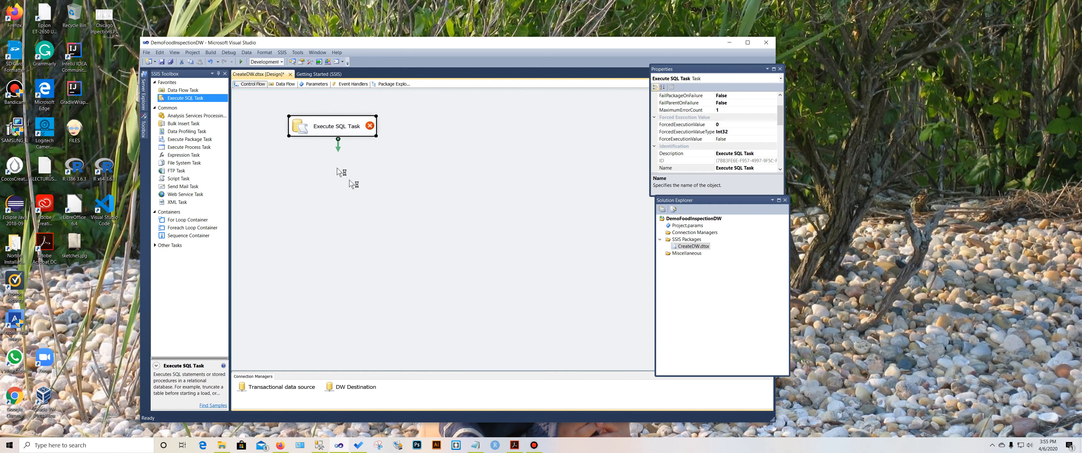
left_click(366, 167)
Rename the Execute SQL Task in the control flow as Delete DW object.
left_click(353, 128)
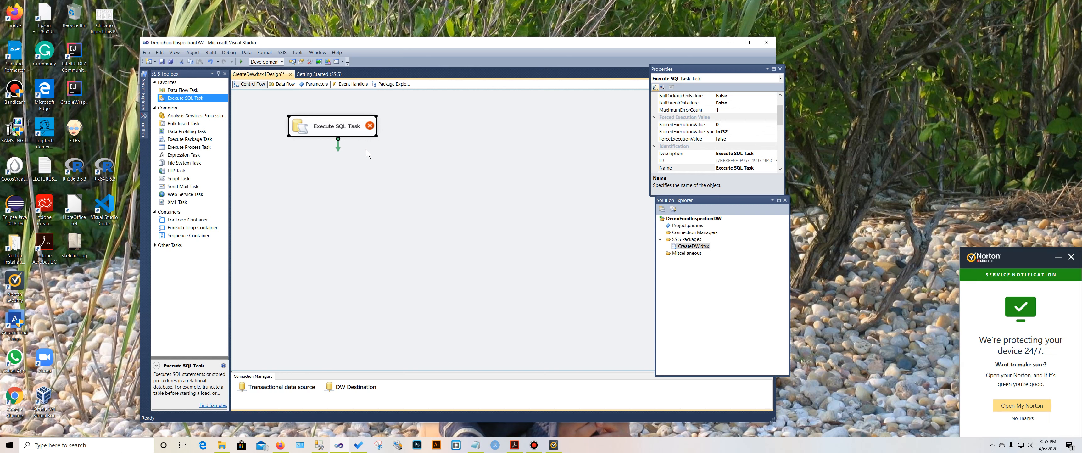
left_click(344, 129)
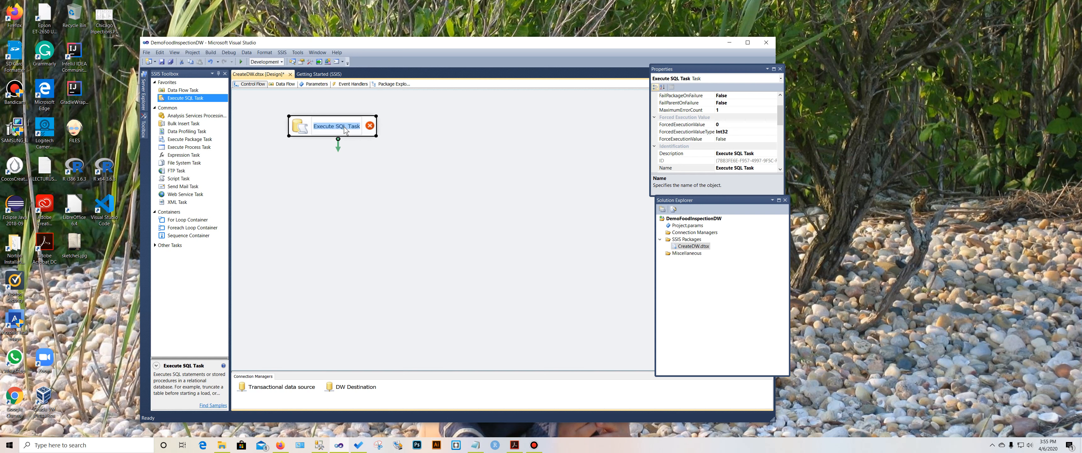
type("D")
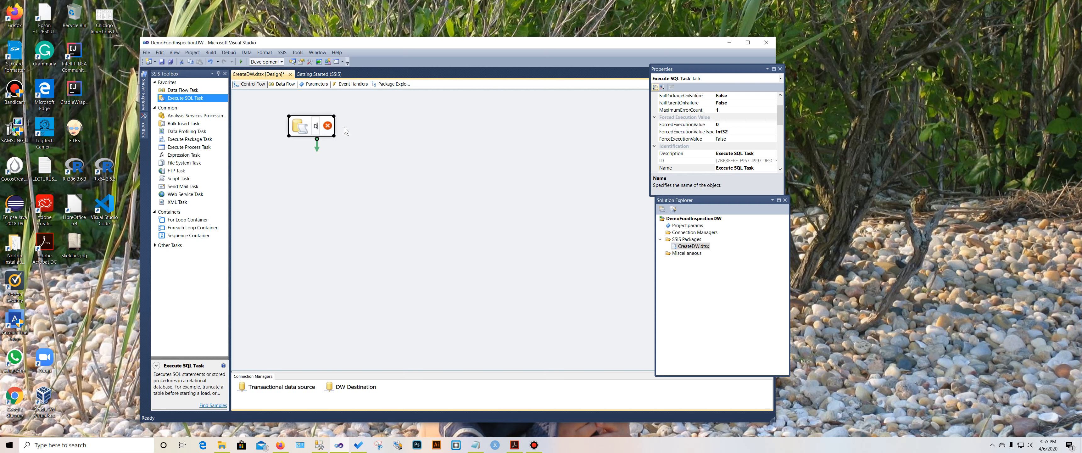
type("elete")
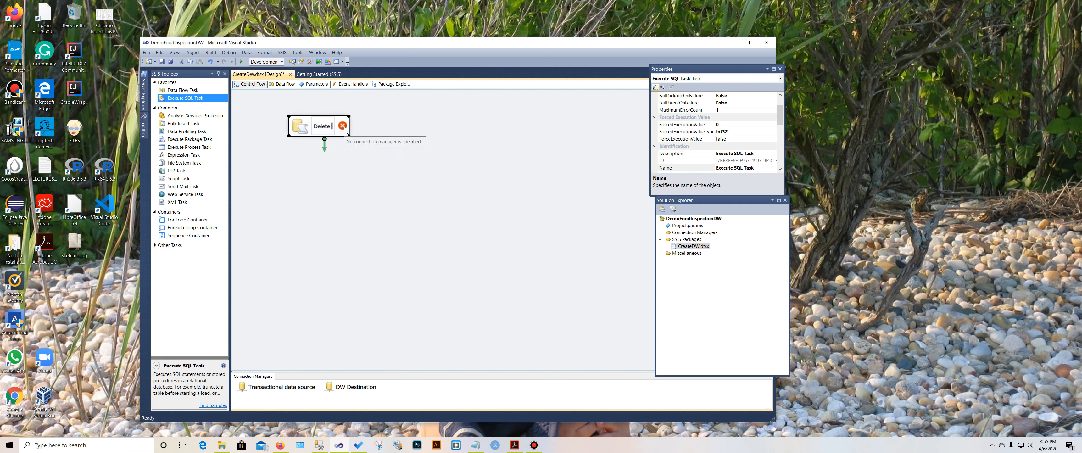
type(" DW dbject")
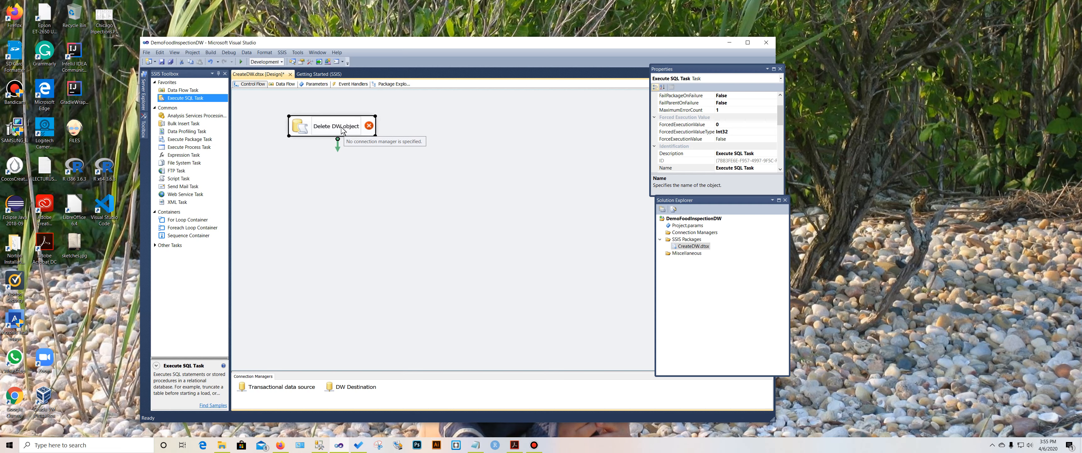
left_click(329, 157)
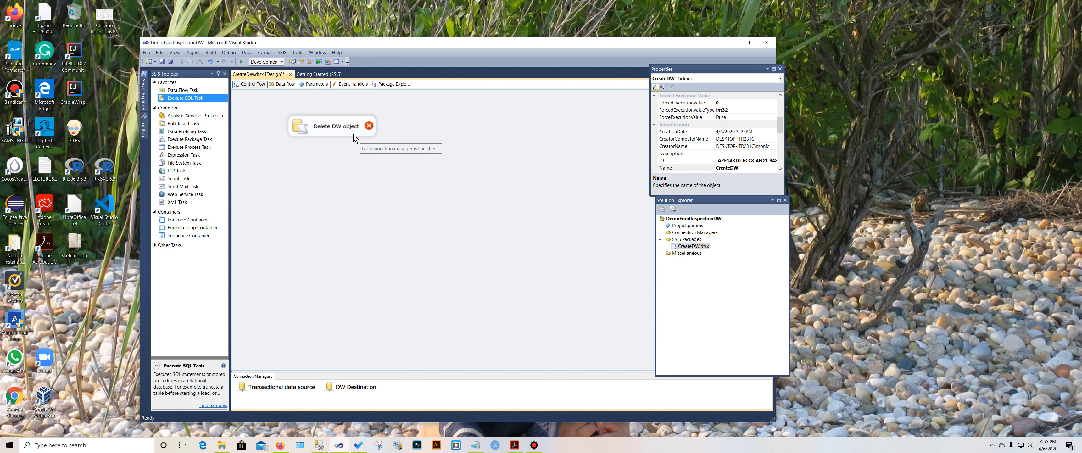
Edit the Delete DW object task and set its connection to DW Destination.
right_click(357, 133)
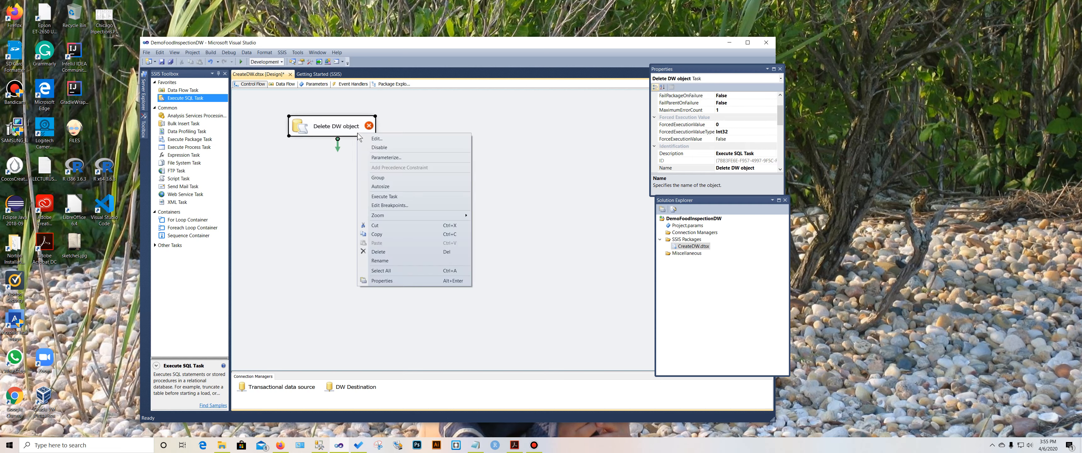
left_click(370, 141)
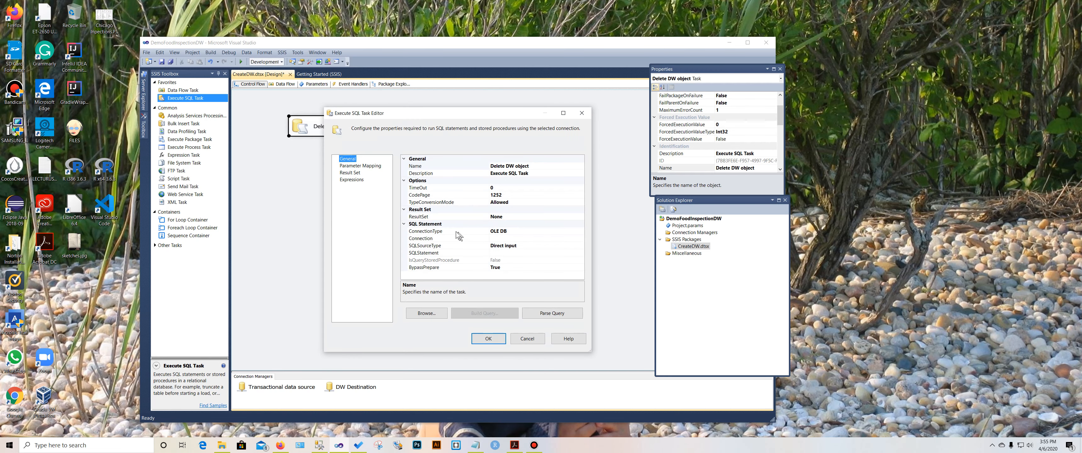
left_click(562, 240)
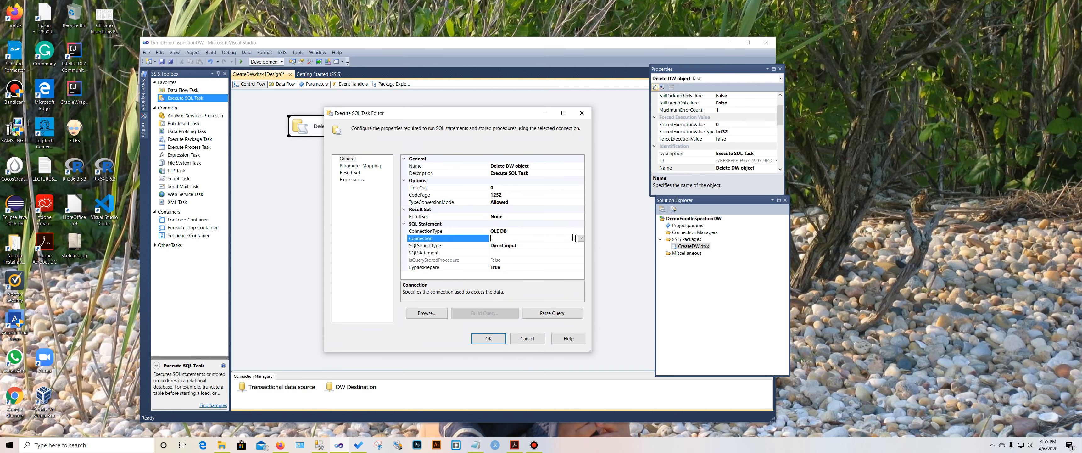
left_click(581, 239)
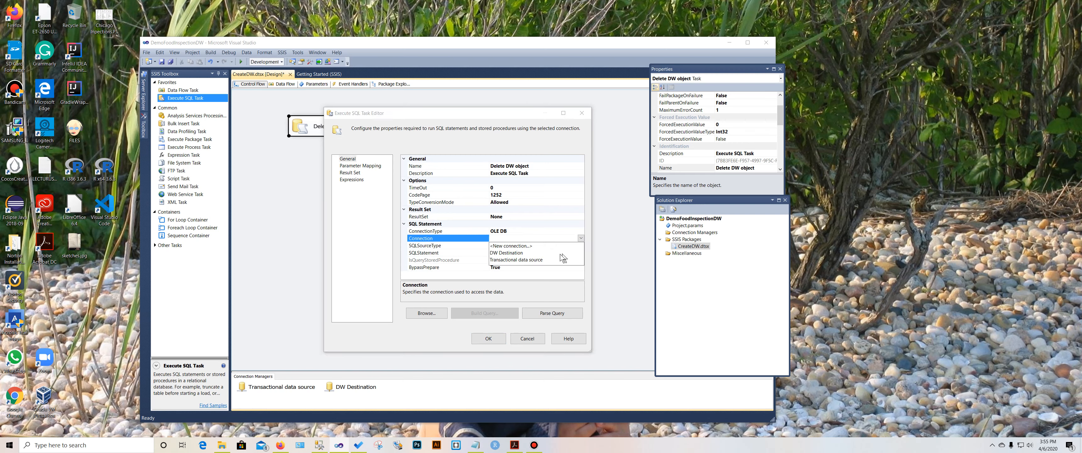
left_click(522, 254)
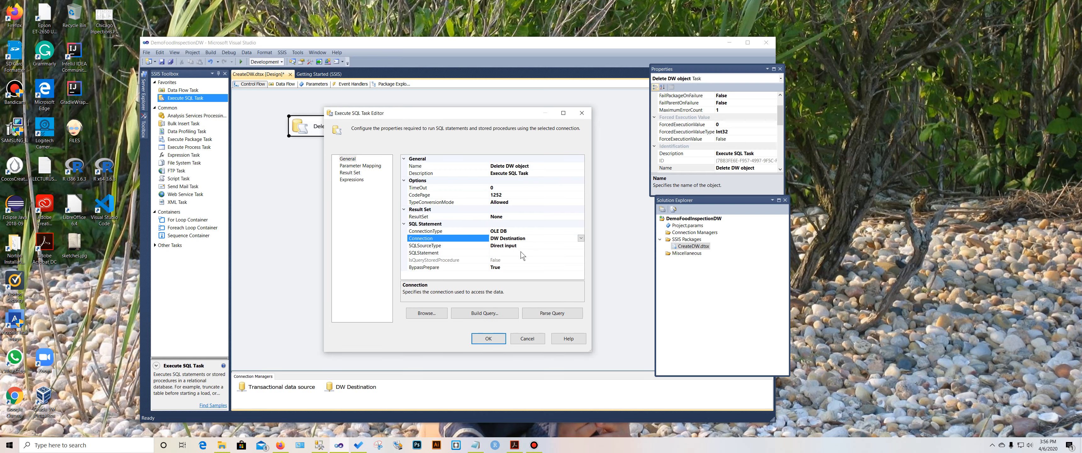
Switch to SQL Server Management Studio and examine the tables of the DemoFoodInspection and DemoFoodInspectionDW databases.
left_click(354, 446)
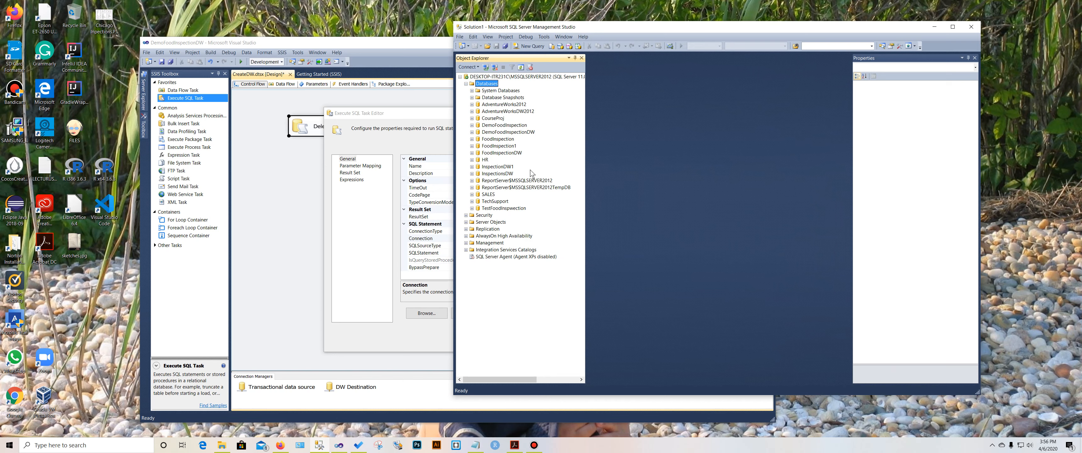
left_click(472, 125)
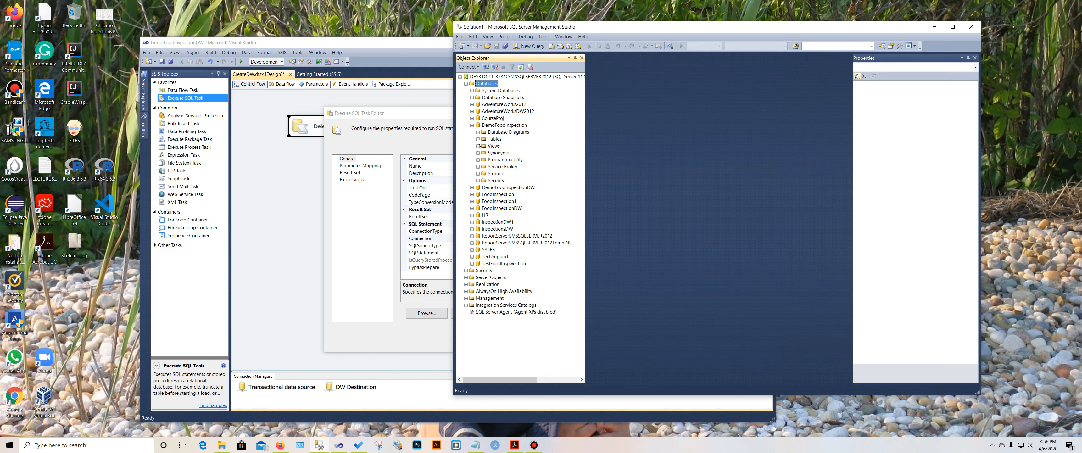
left_click(478, 139)
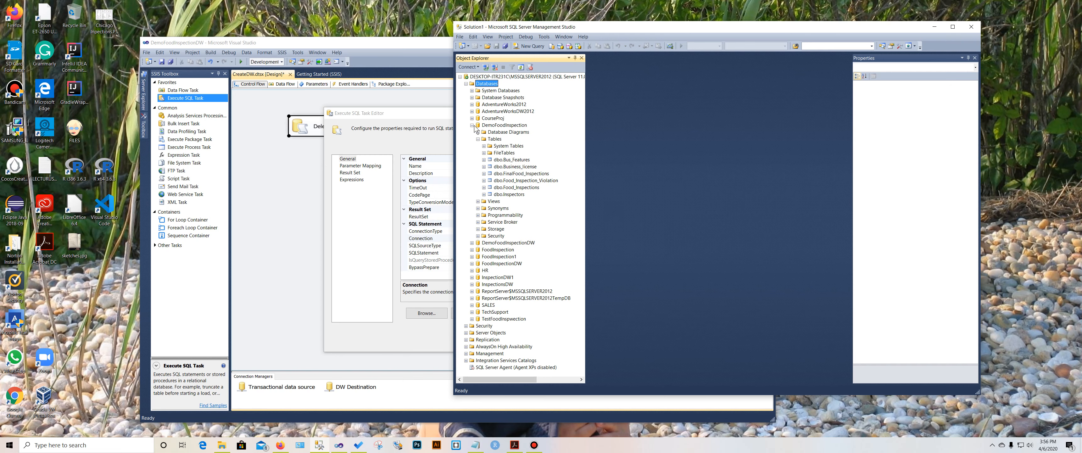
left_click(472, 125)
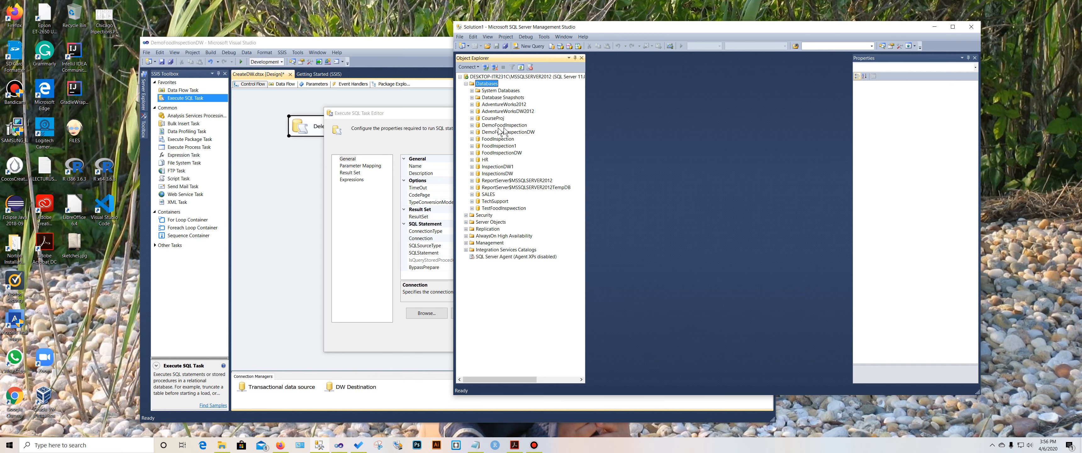
left_click(472, 133)
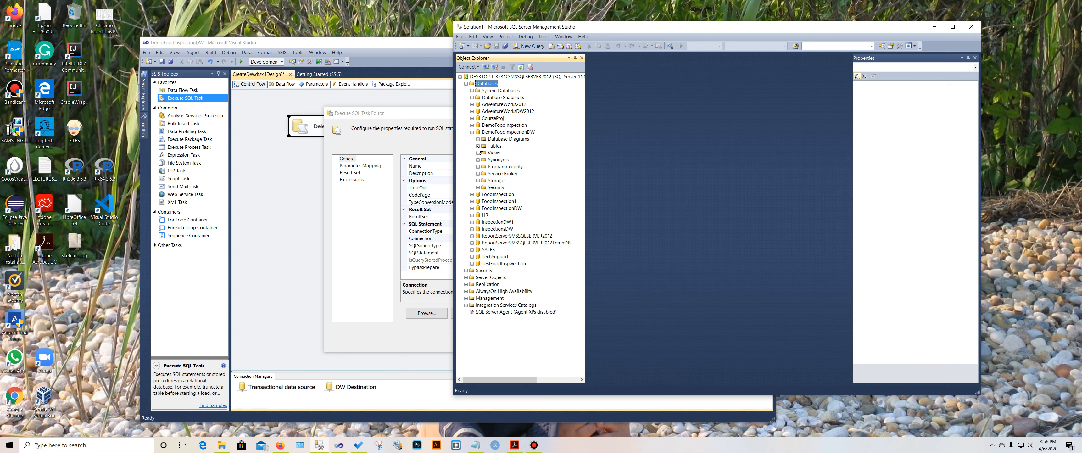
left_click(478, 146)
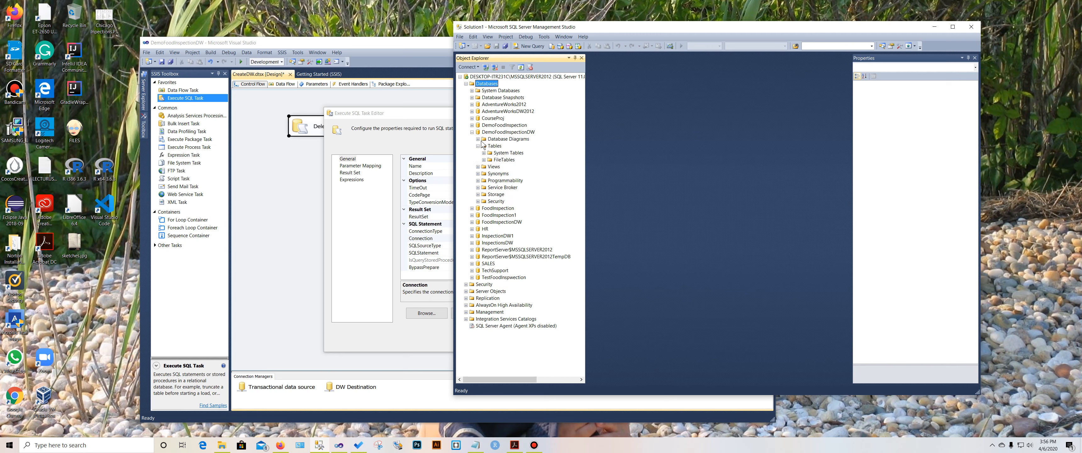
left_click(933, 28)
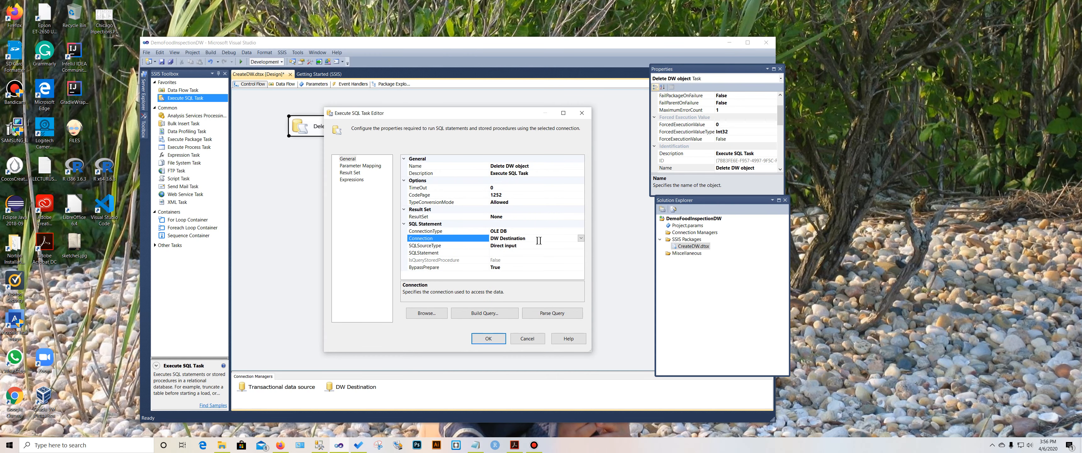
Open the Delete DW object task's SQL statement for editing and open dropTablesDW.txt from the CS1 folder in Notepad.
left_click(539, 252)
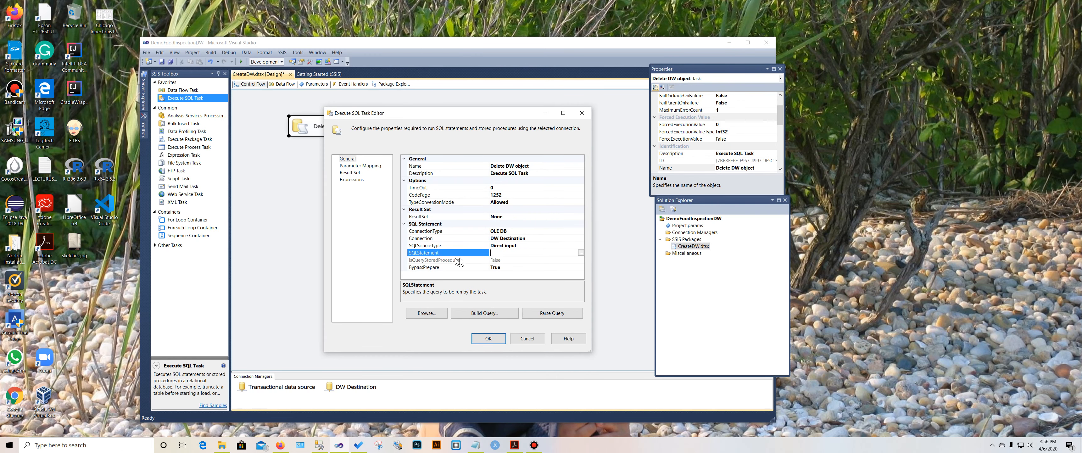
left_click(581, 252)
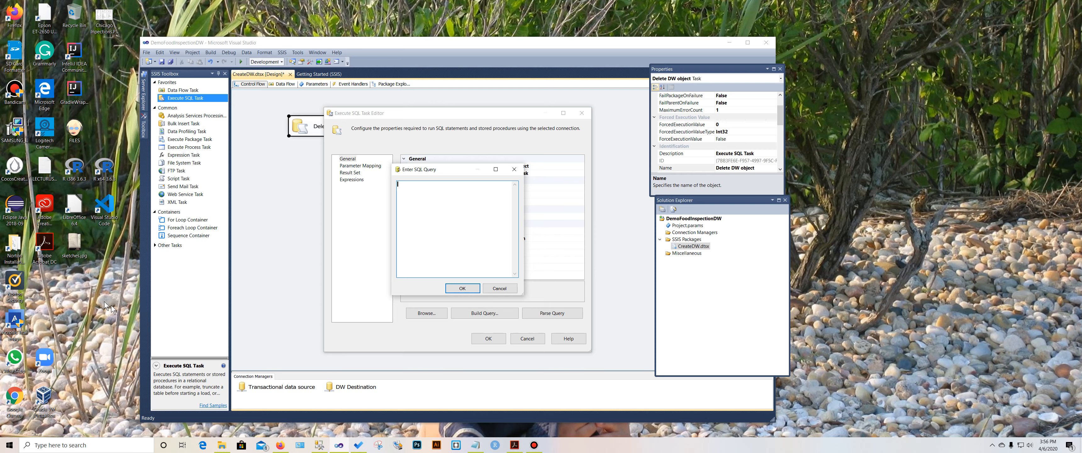
left_click(219, 450)
left_click(219, 451)
left_click(226, 447)
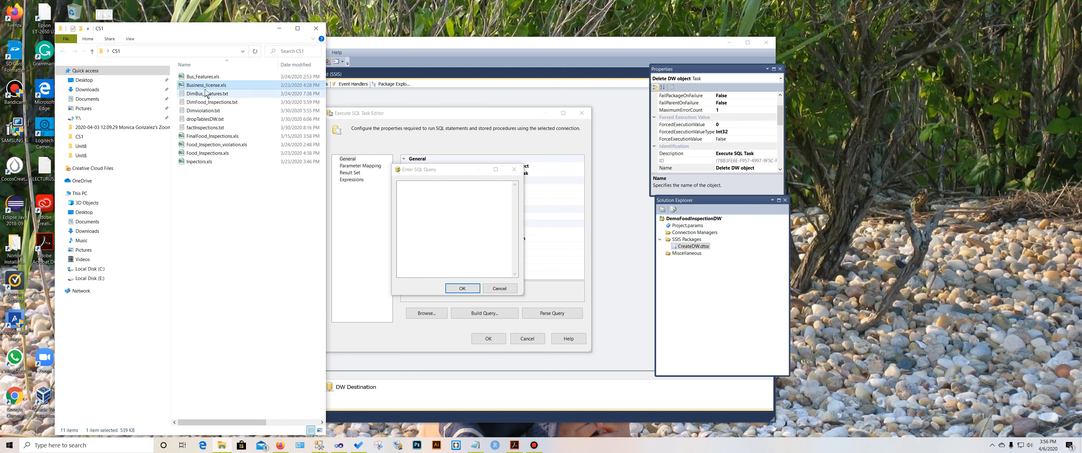
left_click(199, 120)
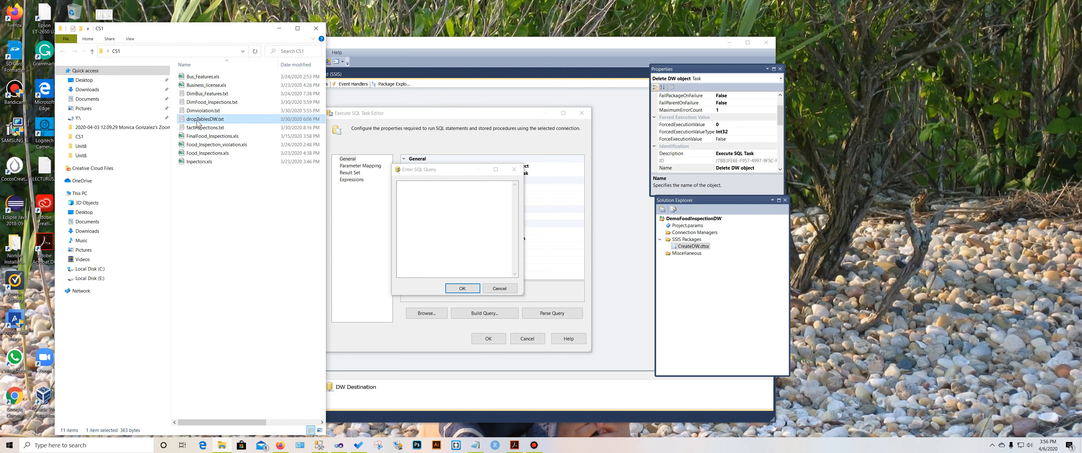
double_click(197, 121)
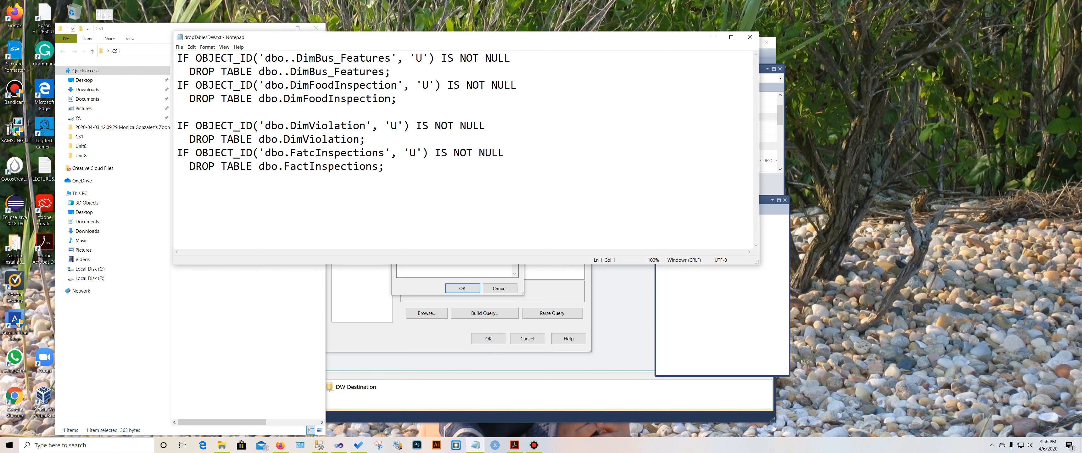
Insert blank lines before the DimFoodInspection and FactInspections drop blocks in dropTablesDW.txt and copy the whole script.
left_click(414, 70)
key("Return")
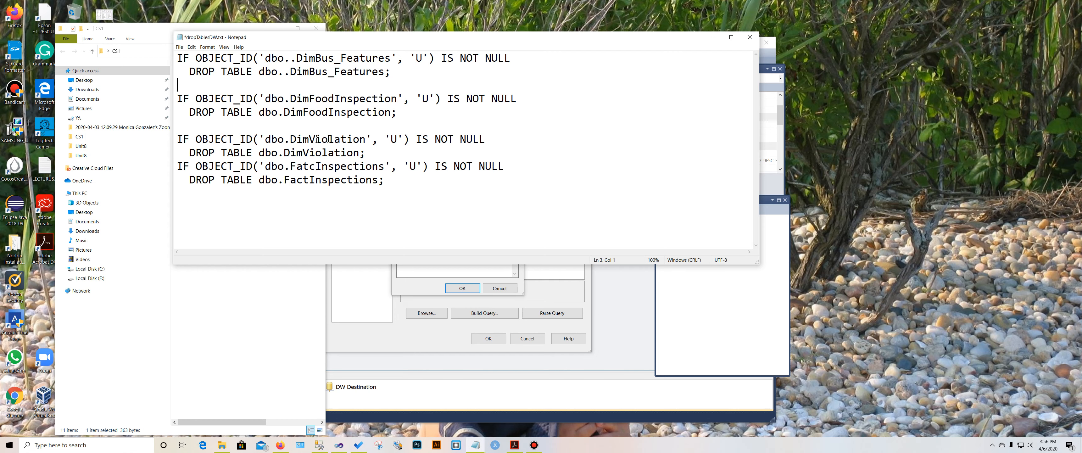
left_click(372, 152)
key("Return")
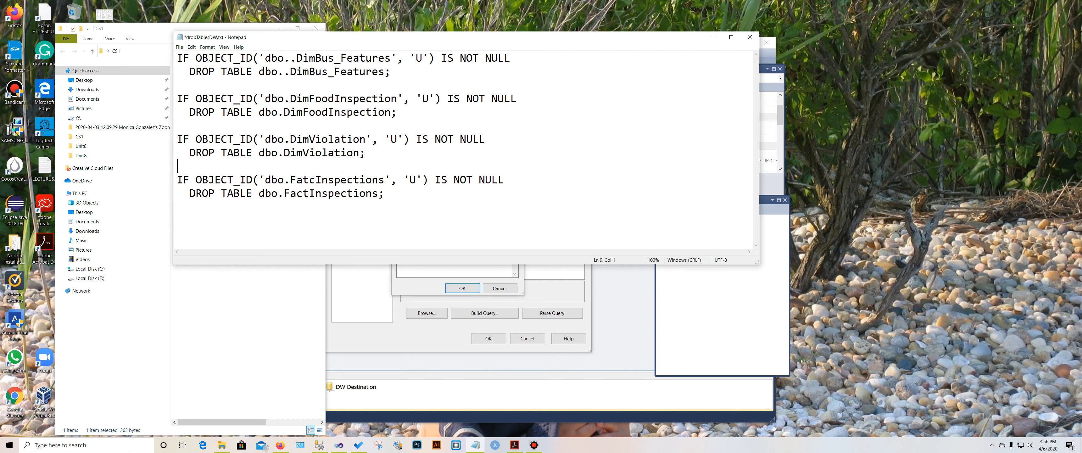
left_click_drag(390, 196, 176, 59)
key("ctrl+c")
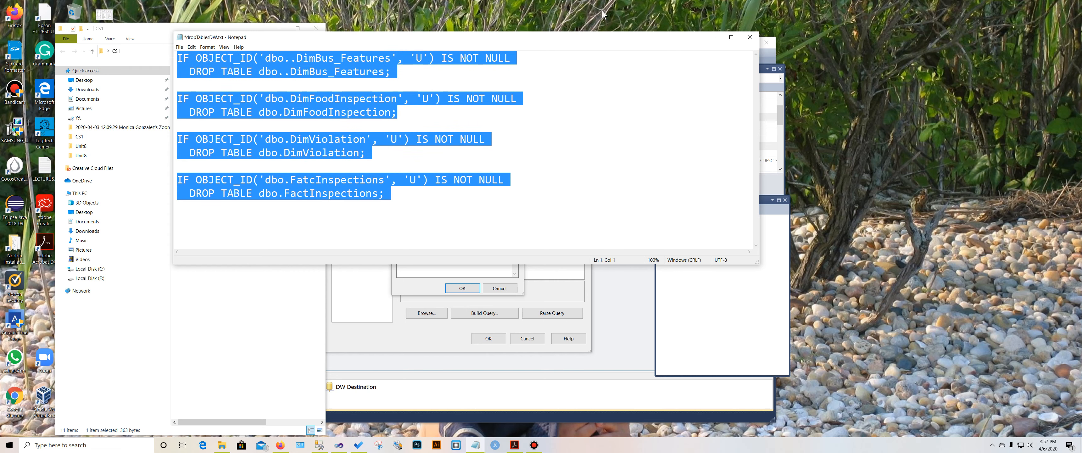
Paste the copied drop-table script as the Delete DW object task's SQL statement in Visual Studio and accept the task settings.
left_click(713, 37)
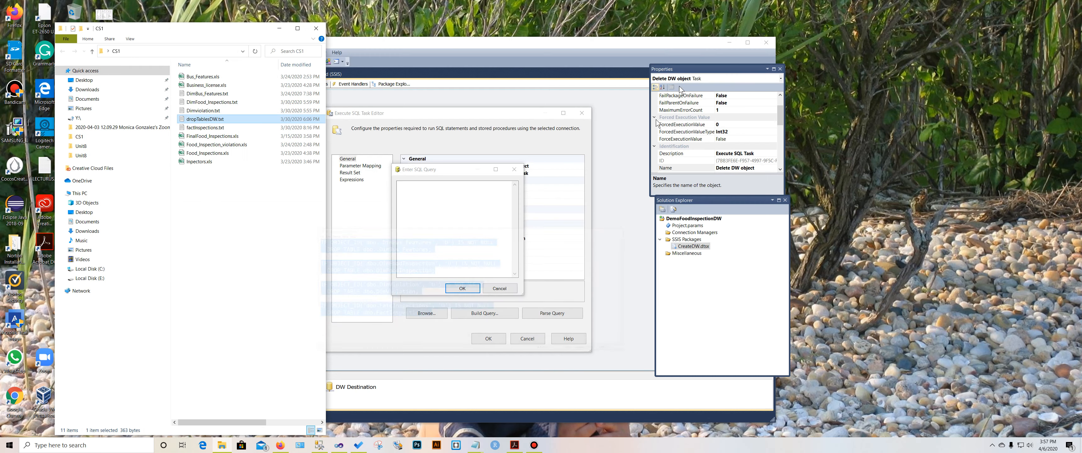
left_click(468, 217)
key("ctrl+v")
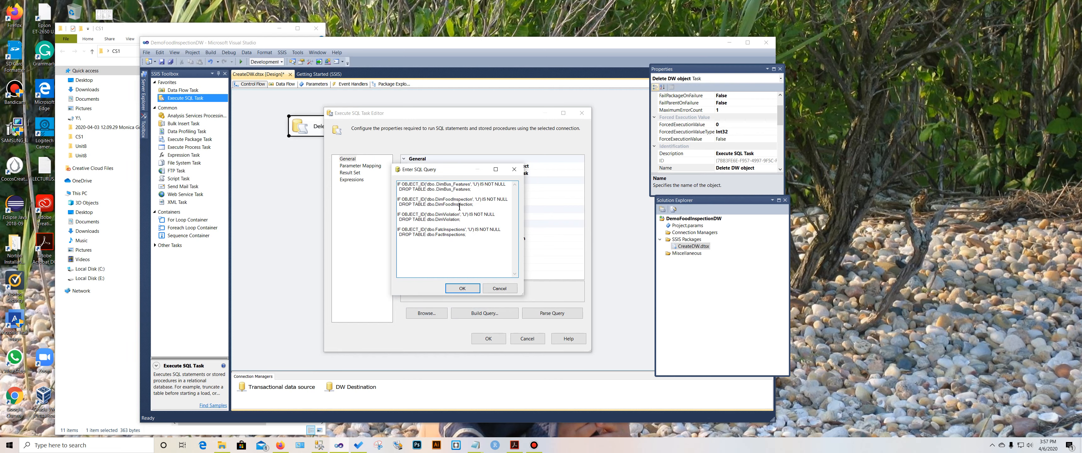
left_click(463, 288)
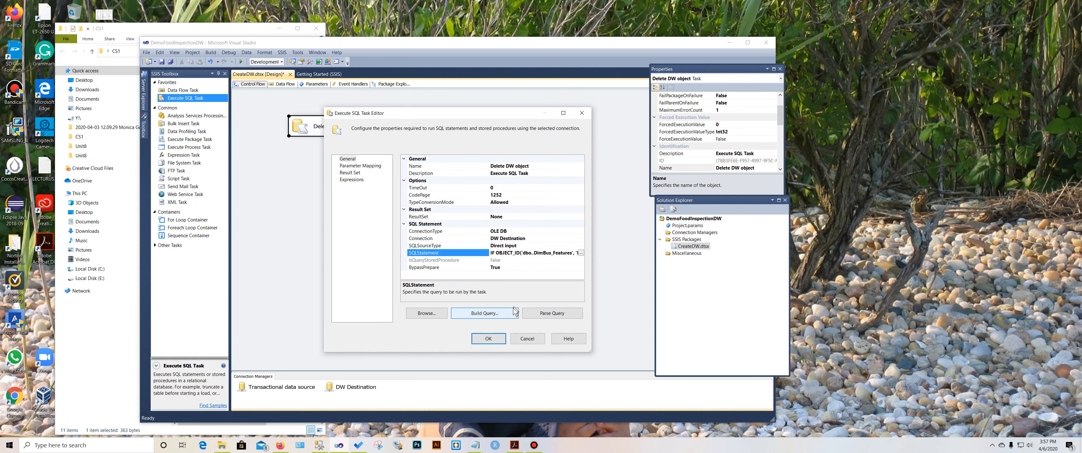
left_click(489, 339)
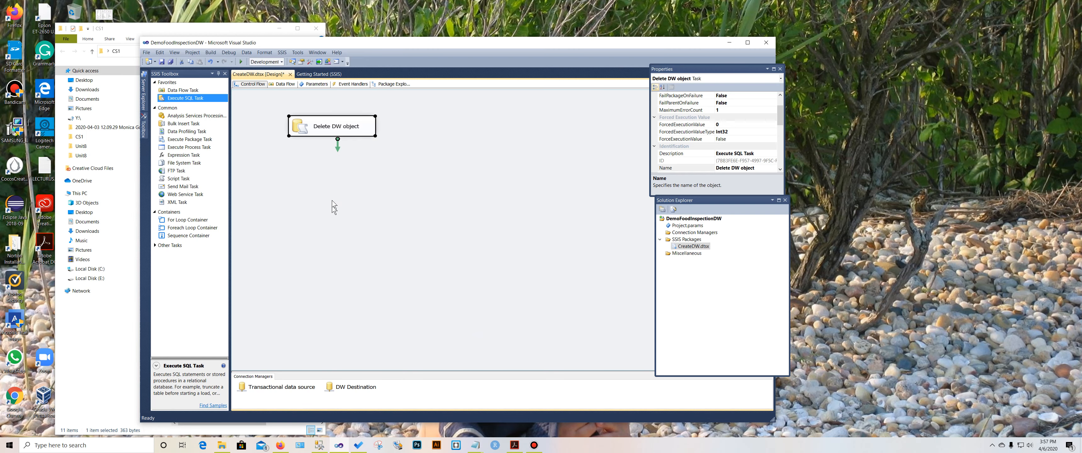
Place the Visual Studio window beside the CS1 folder window and add another Execute SQL Task below Delete DW object.
left_click_drag(363, 45, 555, 29)
left_click(236, 235)
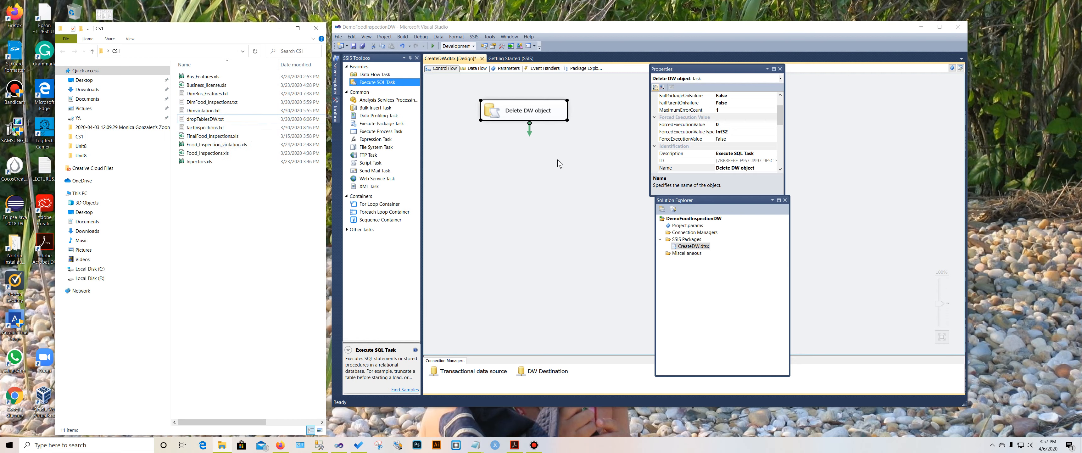
left_click(537, 179)
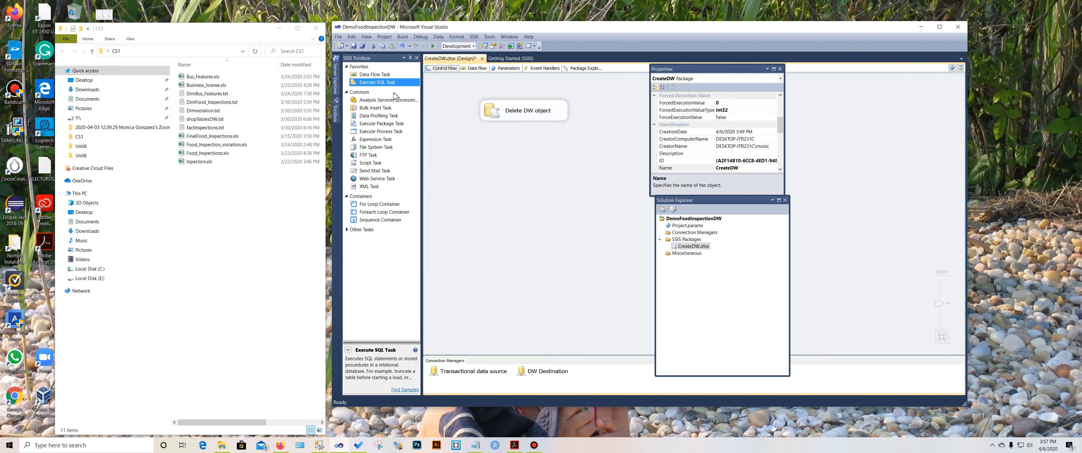
left_click_drag(372, 82, 512, 163)
Rename the new Execute SQL Task below Delete DW object as DimBus_Features.
left_click(528, 164)
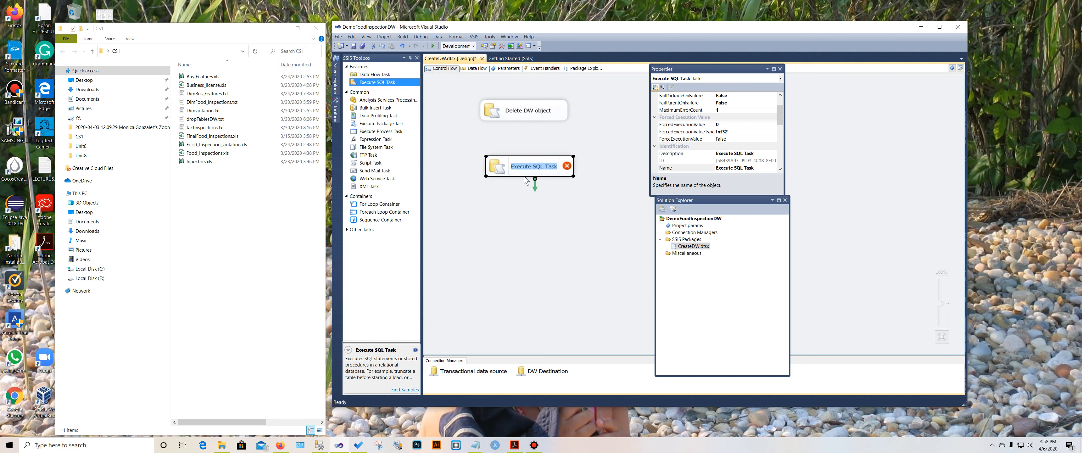
type("Dim")
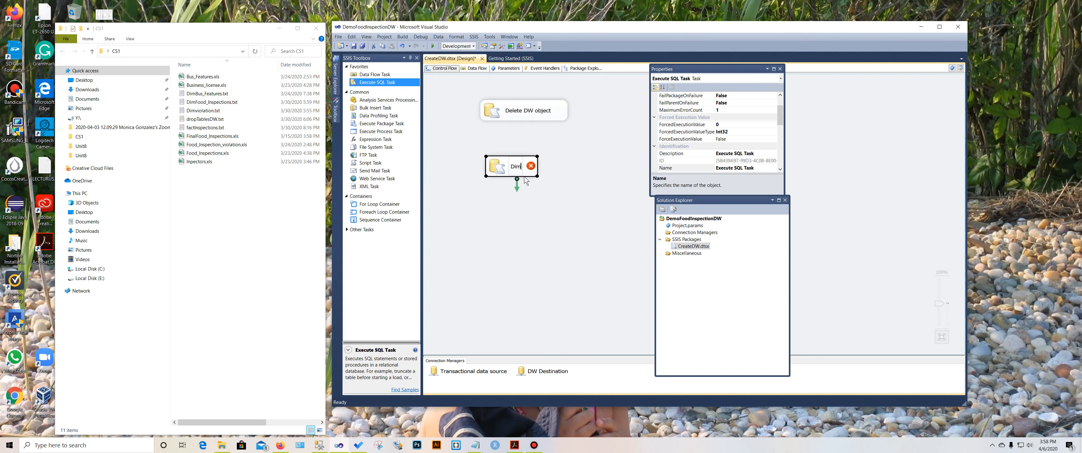
type("Bus")
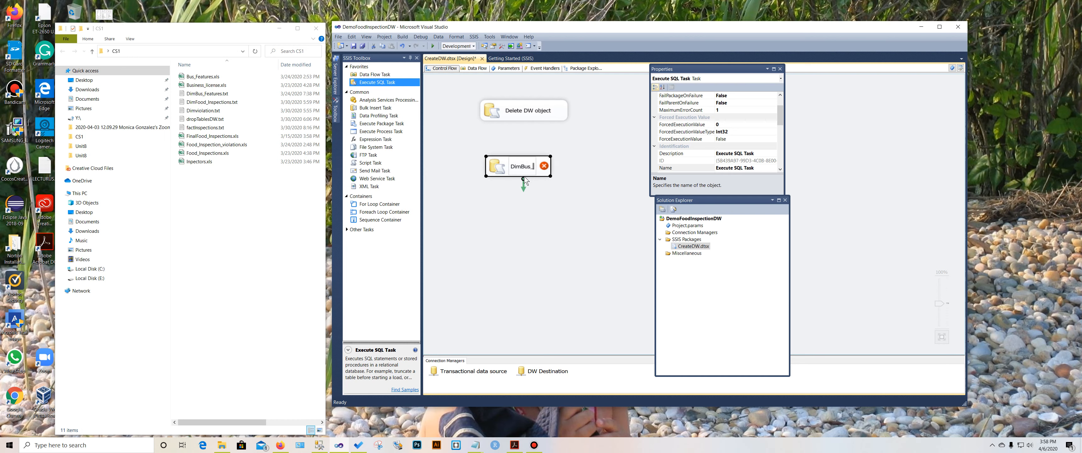
type("_Features")
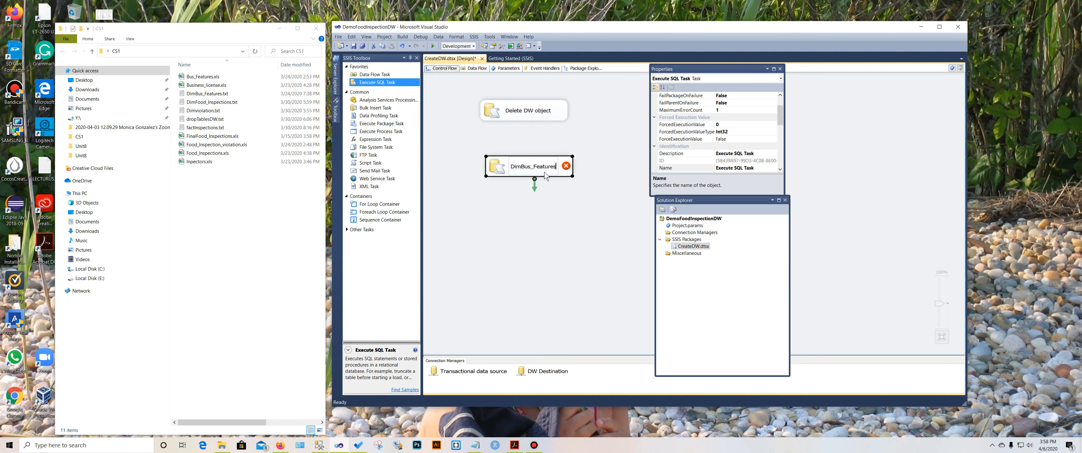
Open the DimBus_Features task's editor and set its connection to DW Destination.
right_click(561, 171)
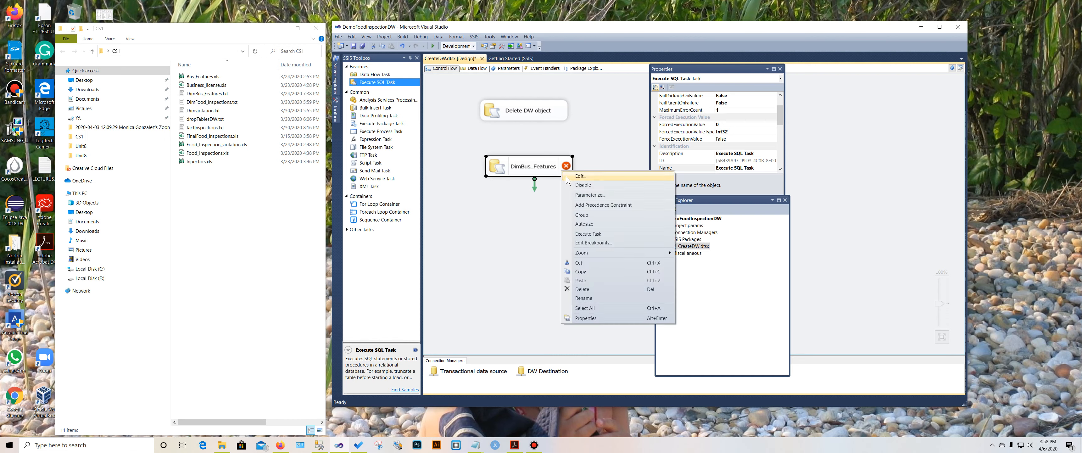
left_click(581, 176)
left_click(707, 223)
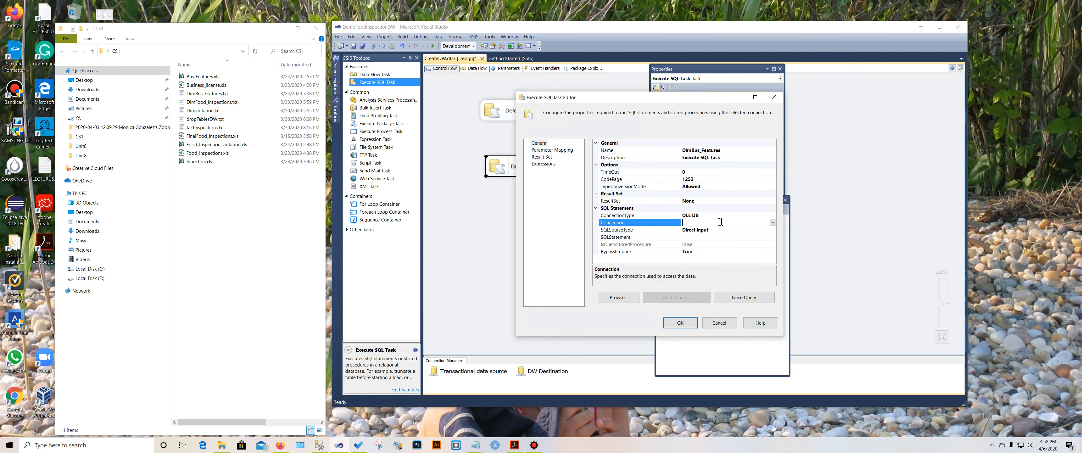
left_click(773, 222)
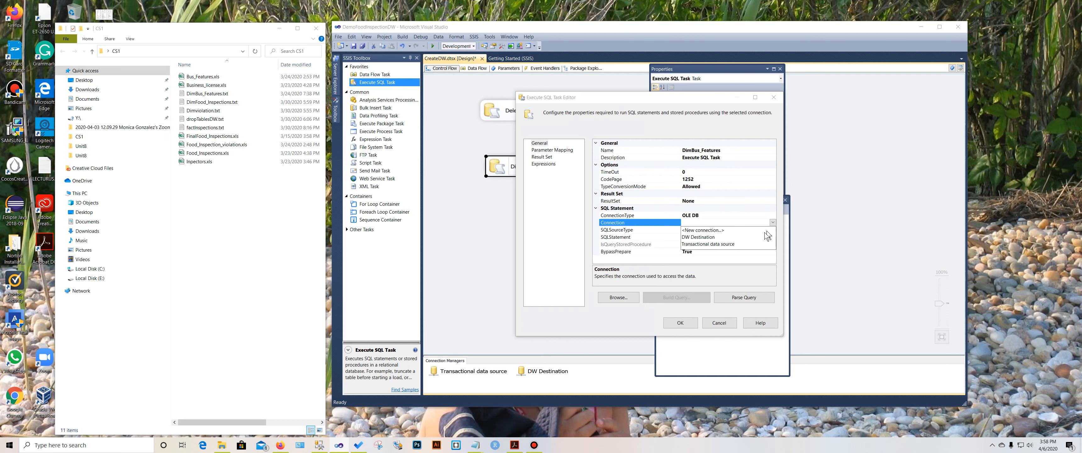
left_click(695, 236)
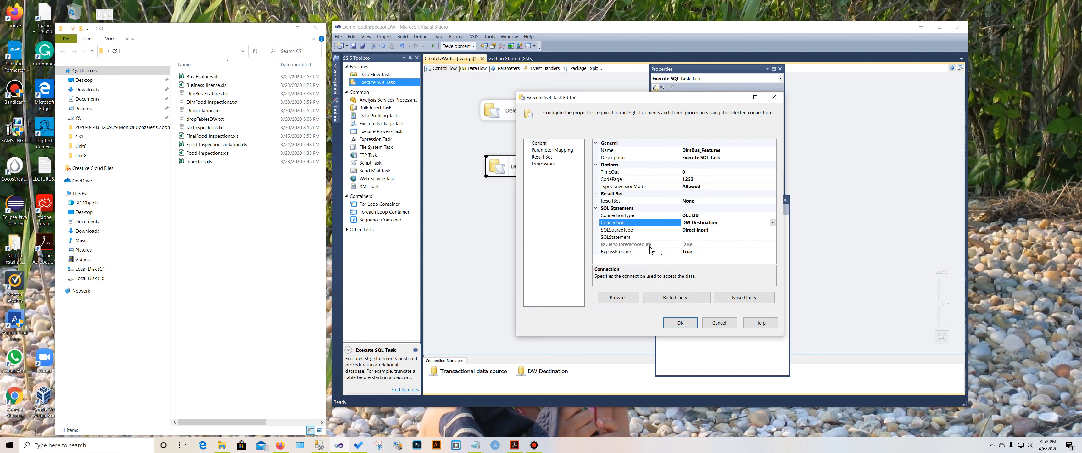
Open the DimBus_Features task's SQL statement for editing and open DimBus_Features.txt from the CS1 folder in Notepad.
left_click(733, 236)
left_click(772, 237)
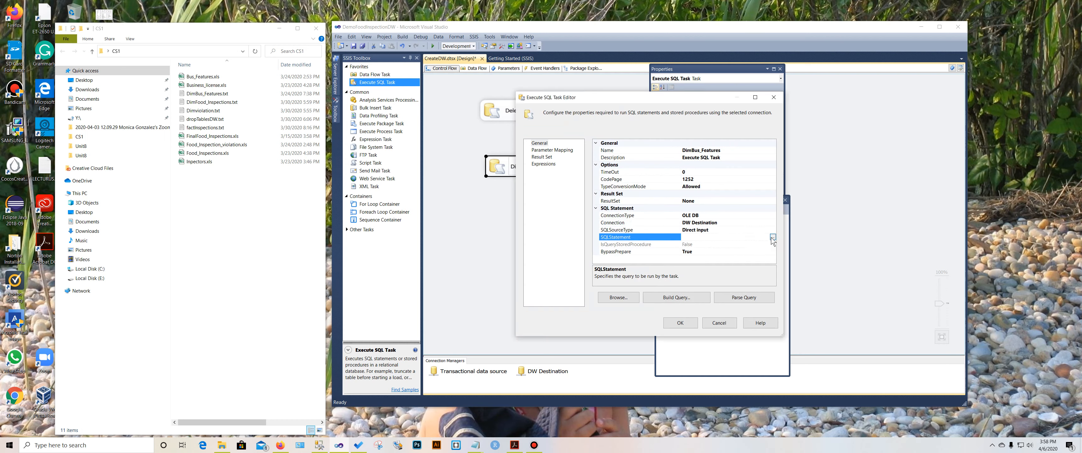
left_click(205, 94)
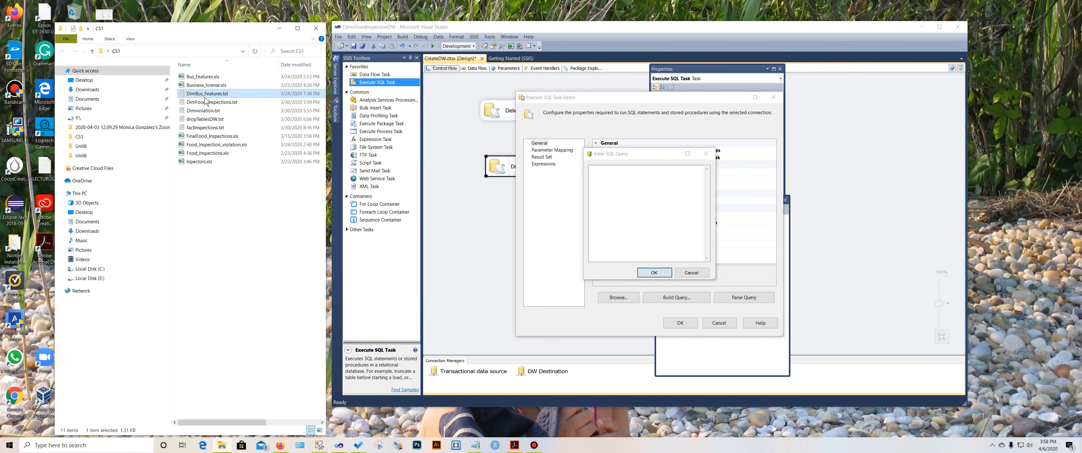
double_click(189, 93)
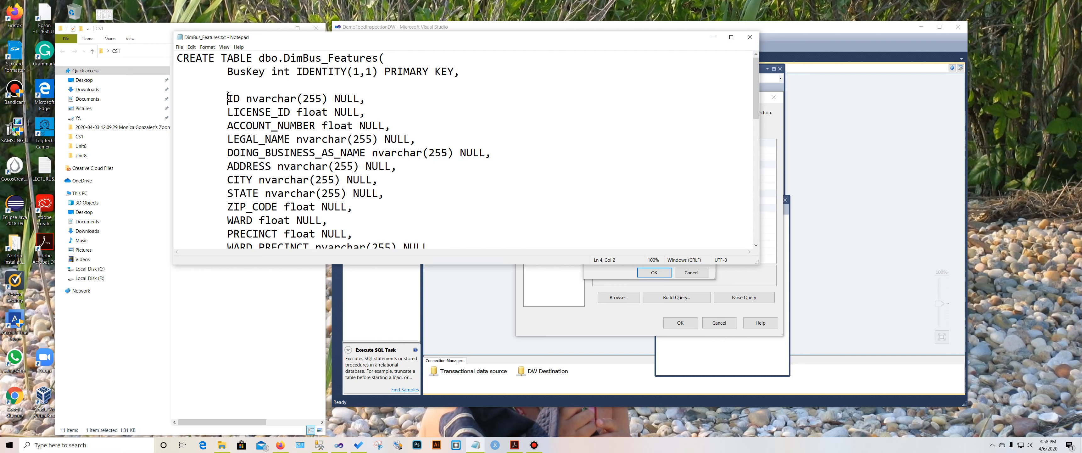
Remove the blank line below the BusKey column in DimBus_Features.txt and copy the whole CREATE TABLE script.
key("BackSpace")
key("BackSpace")
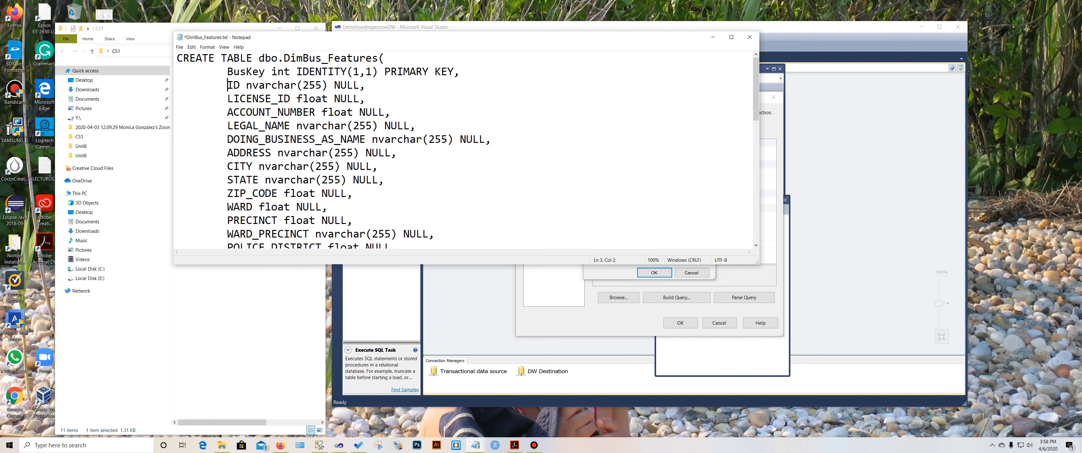
left_click_drag(227, 72, 461, 72)
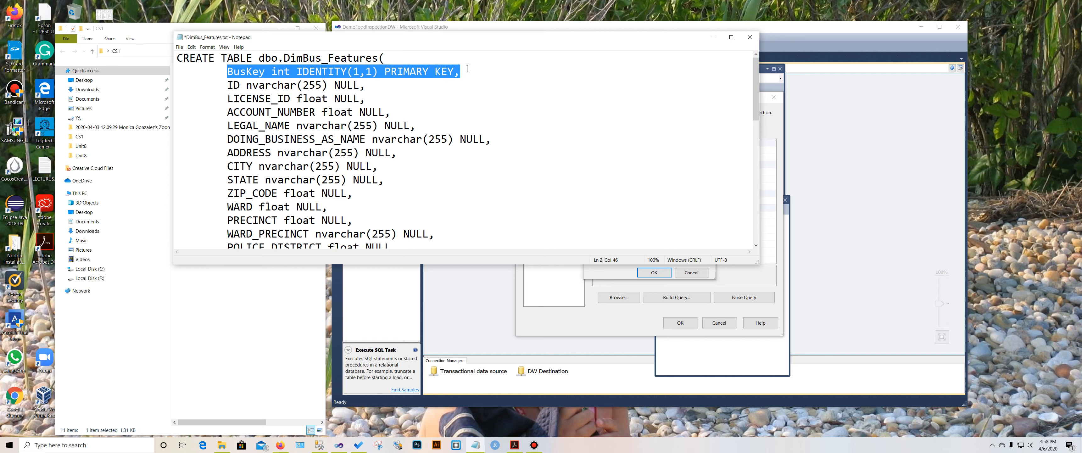
left_click(474, 88)
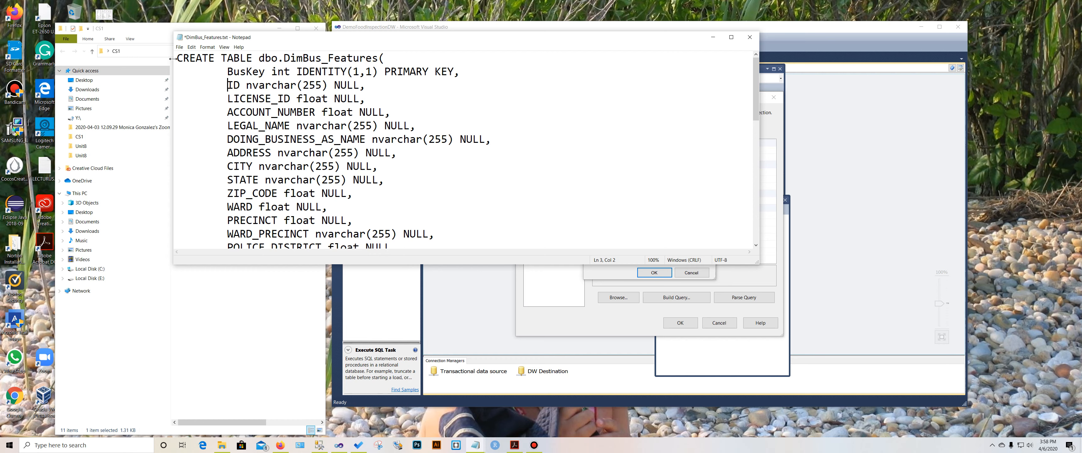
left_click_drag(176, 57, 423, 249)
key("shift+End")
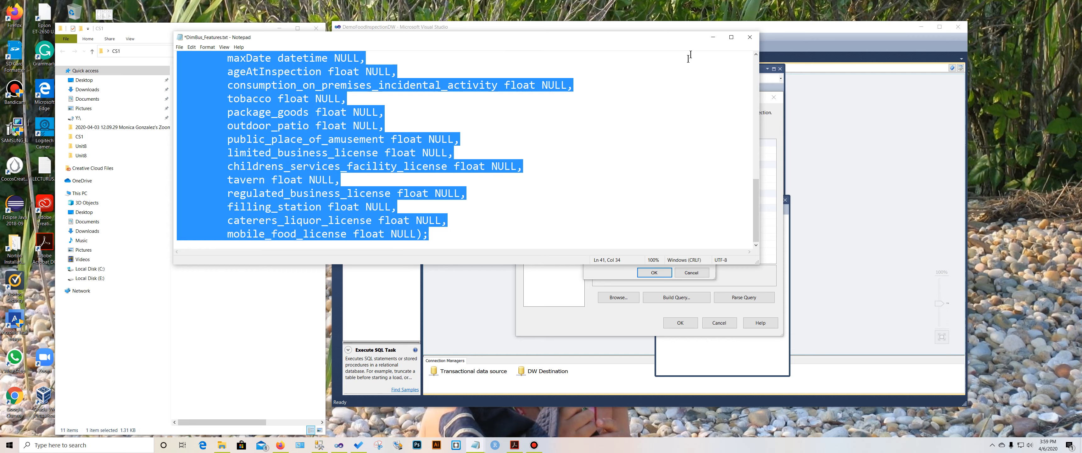
Paste the copied CREATE TABLE script as the DimBus_Features task's SQL statement in Visual Studio and accept the task settings.
left_click(713, 37)
left_click(634, 207)
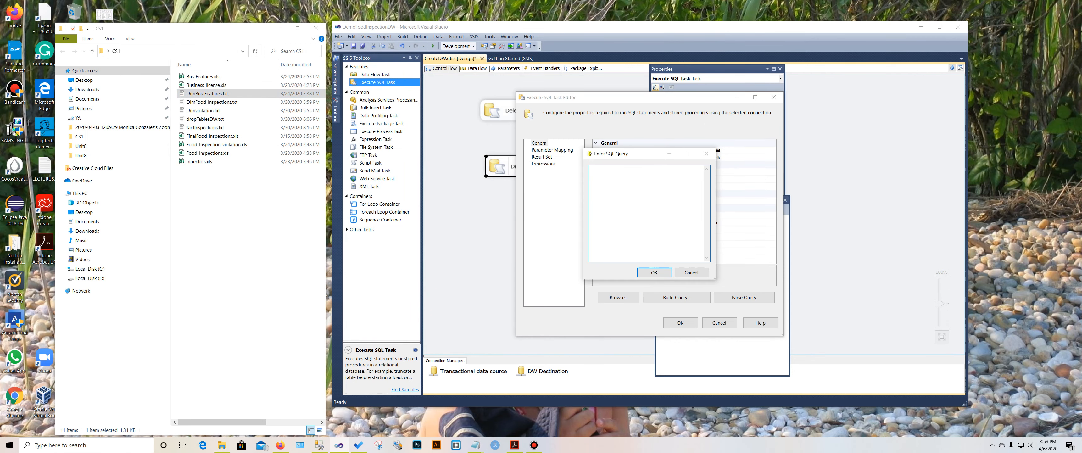
key("ctrl+v")
scroll(637, 214, "up", 10)
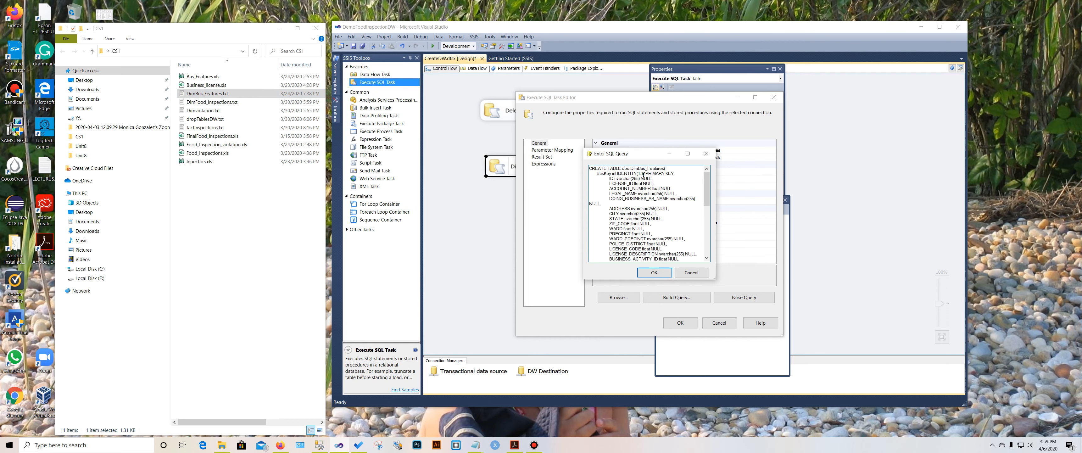
left_click(654, 272)
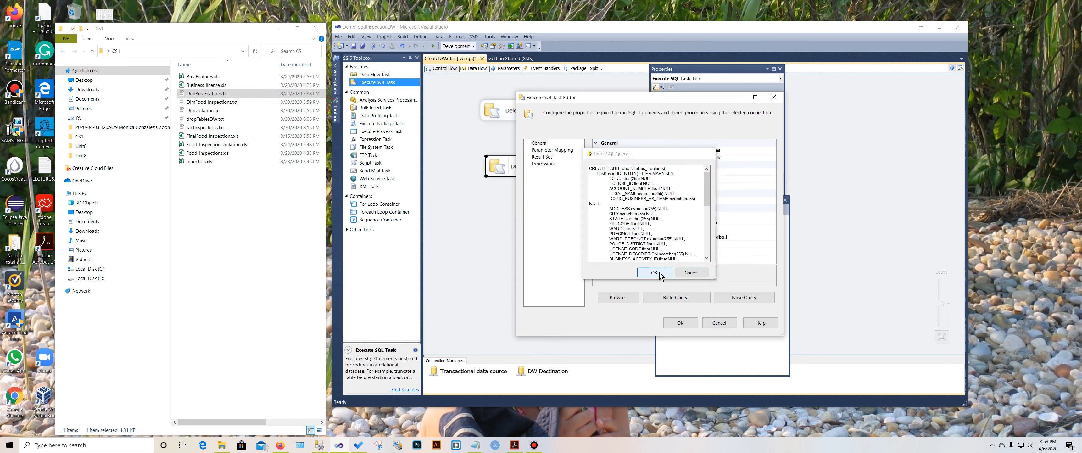
left_click(680, 322)
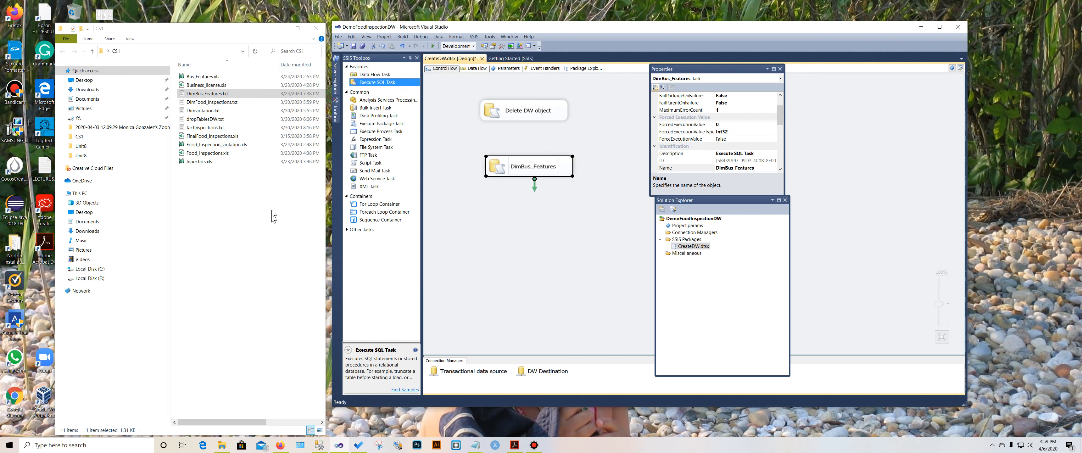
Copy the DimBus_Features task and paste the duplicate below it on the control flow.
right_click(568, 165)
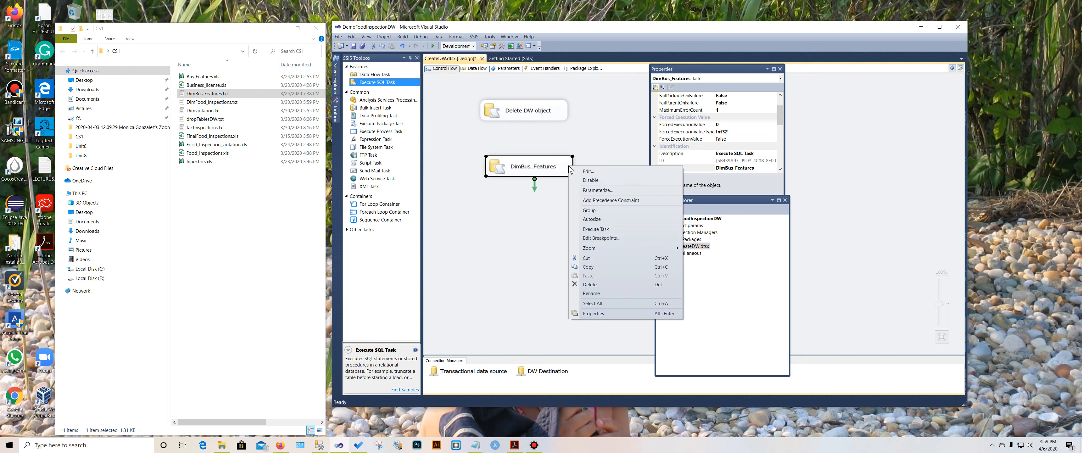
left_click(606, 267)
right_click(484, 228)
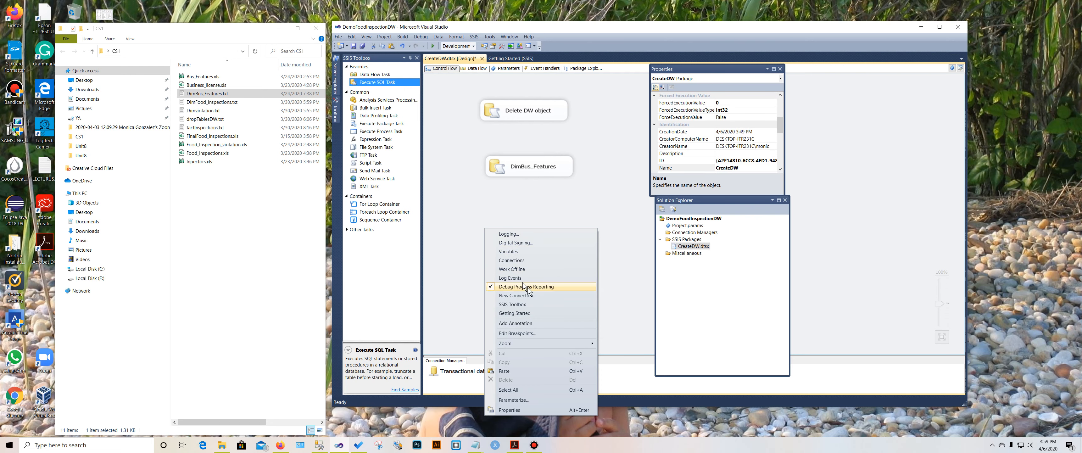
left_click(525, 371)
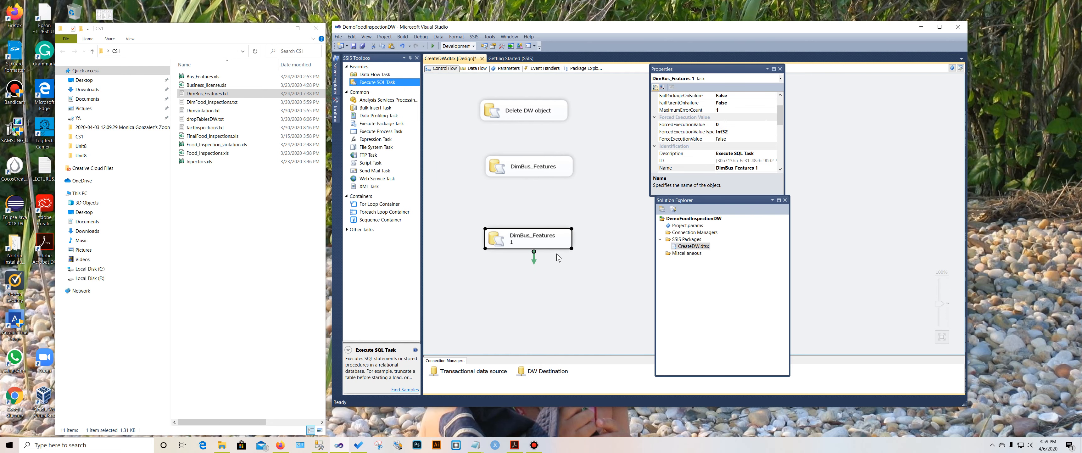
Rename the copied DimBus_Features 1 task as DimFood_Inspections.
left_click(541, 238)
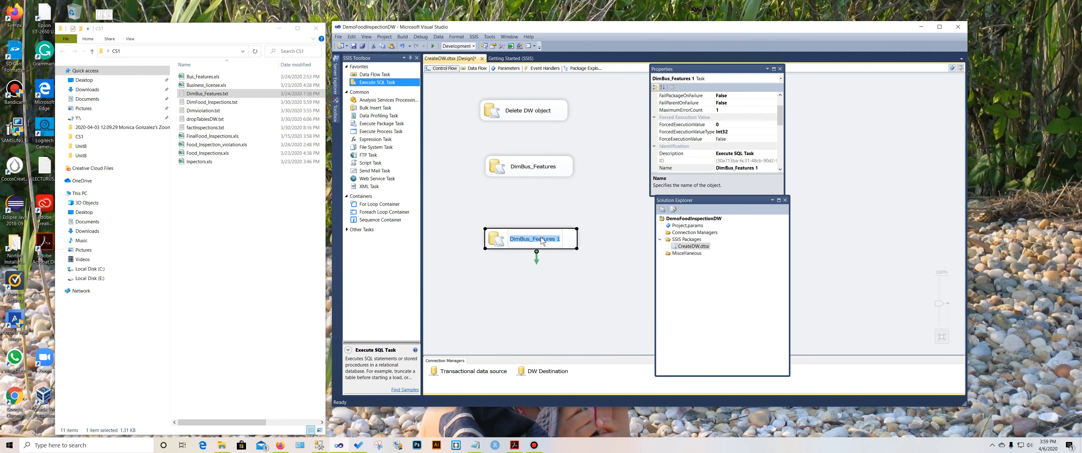
left_click(556, 239)
key("BackSpace")
key("BackSpace")
key("BackSpace")
key("BackSpace")
key("BackSpace")
key("BackSpace")
key("BackSpace")
key("BackSpace")
key("BackSpace")
key("BackSpace")
key("BackSpace")
key("BackSpace")
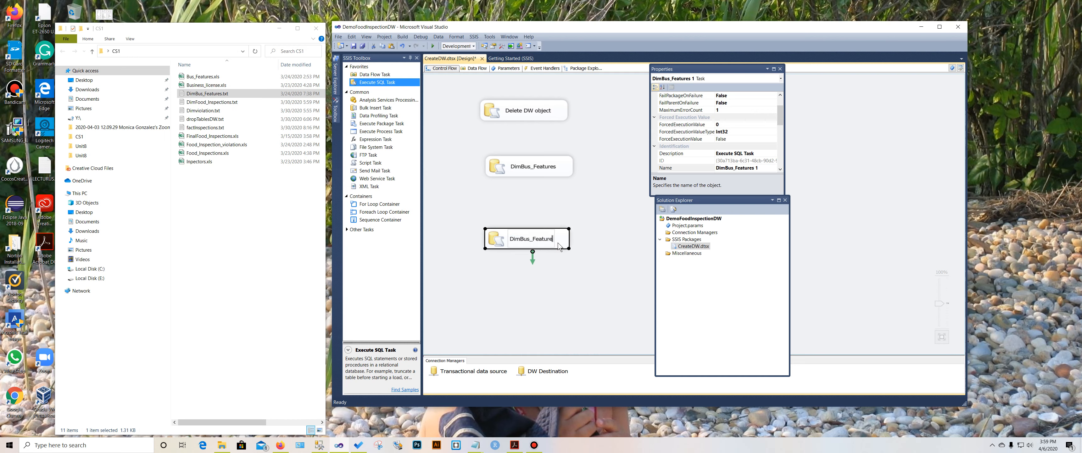
key("BackSpace")
key("BackSpace")
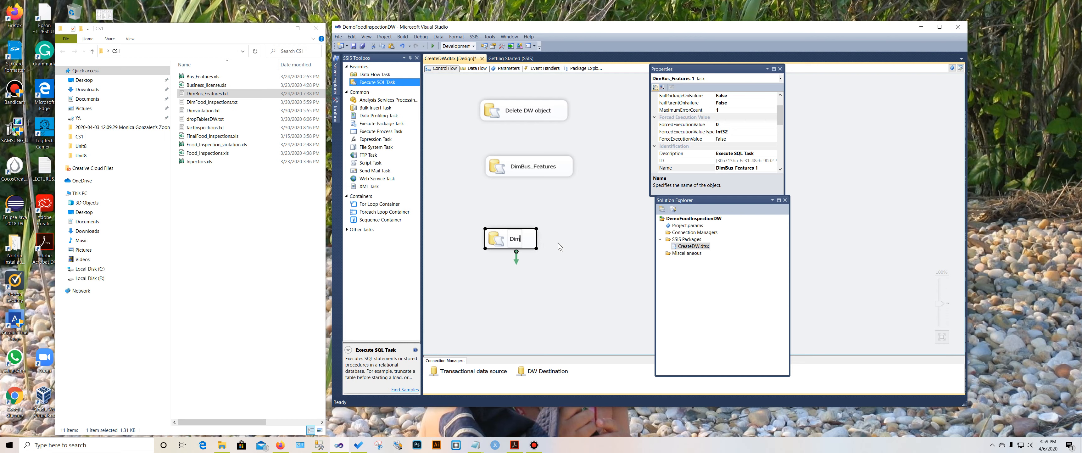
type("Food")
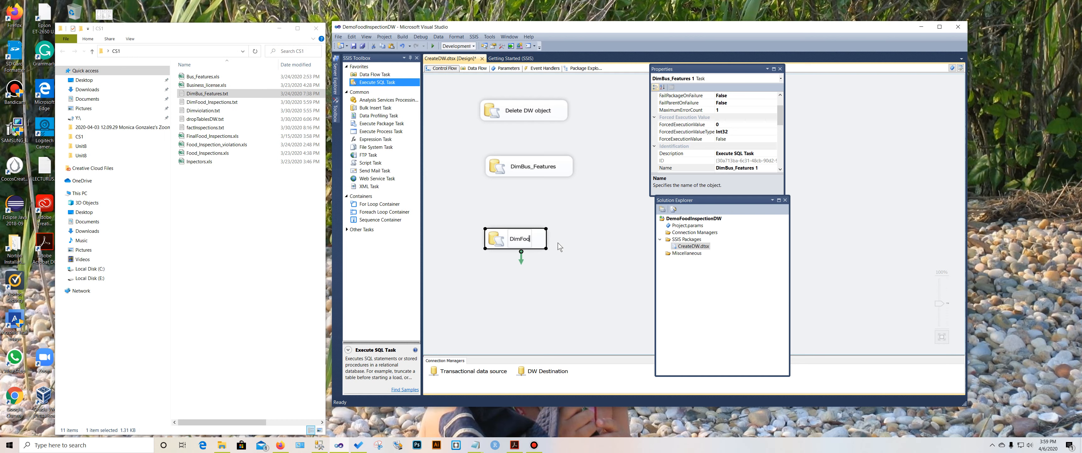
type("_Inspections")
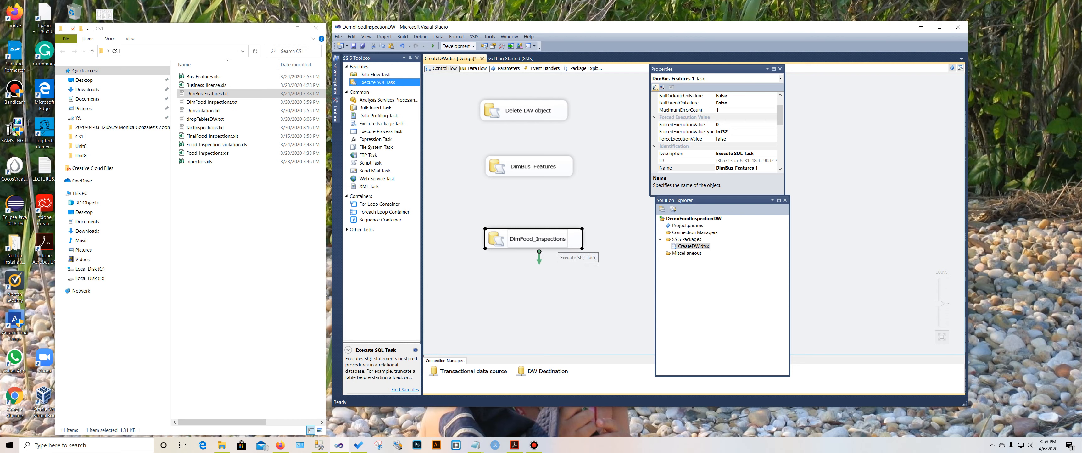
Open the DimFood_Inspections task's SQL statement for editing and delete the existing query text.
right_click(578, 245)
left_click(579, 246)
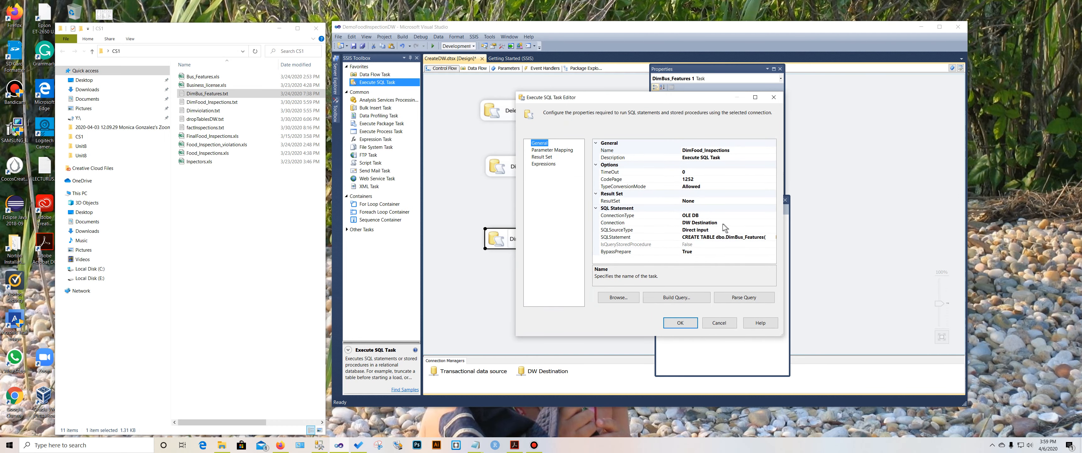
left_click(773, 237)
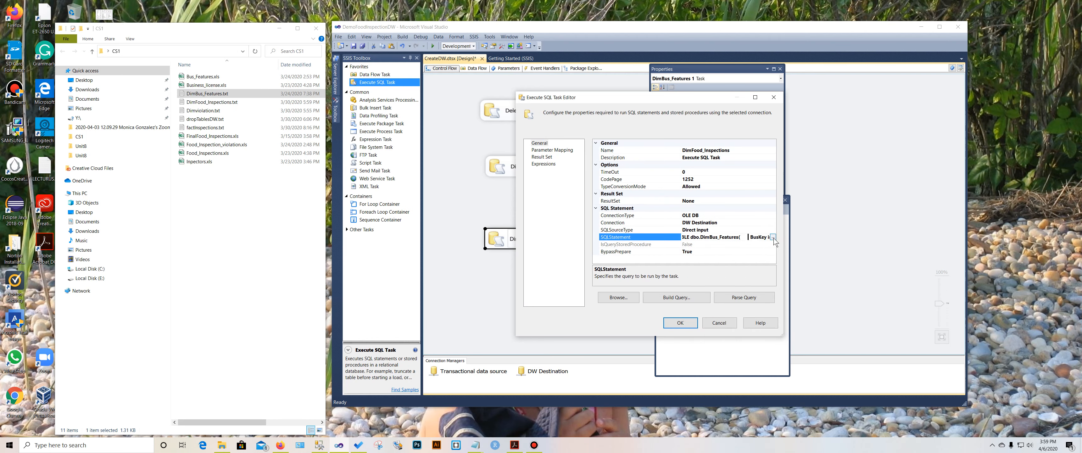
left_click(773, 238)
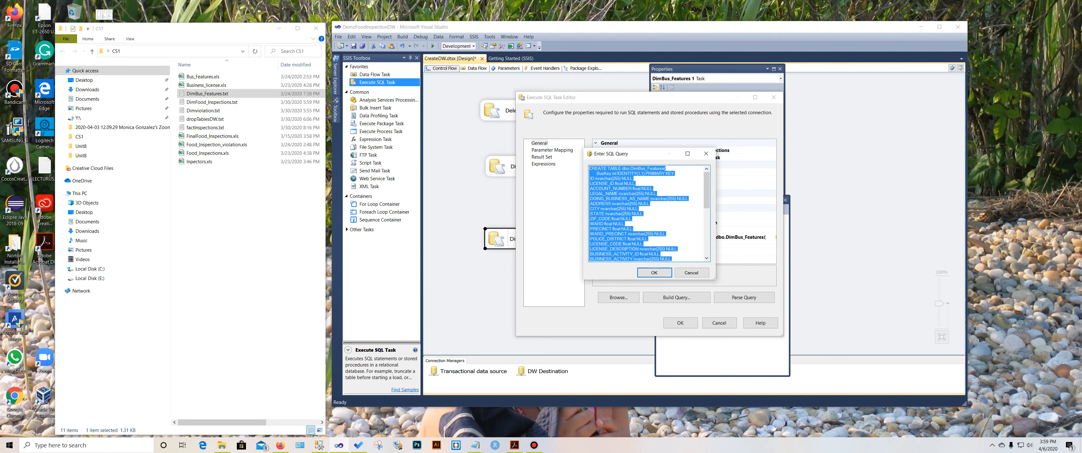
key("Delete")
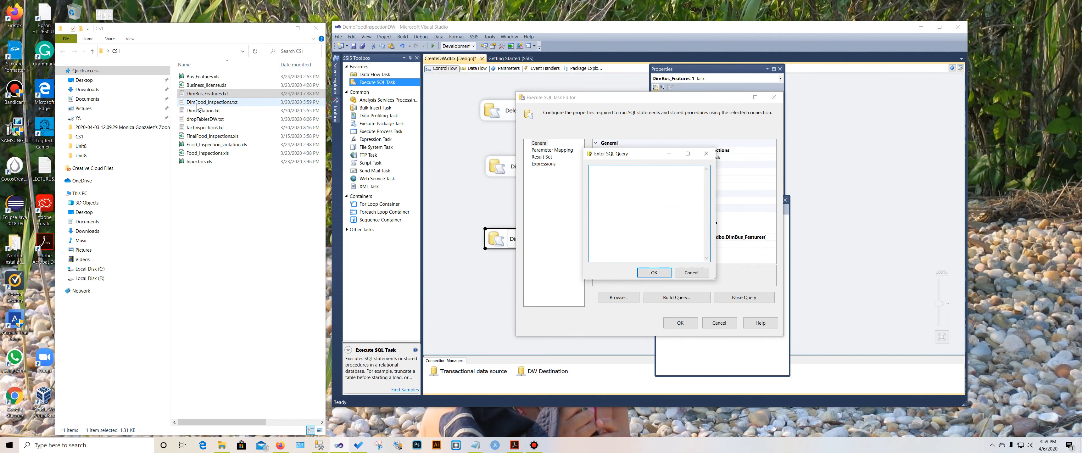
Open DimFood_Inspections.txt and copy its whole CREATE TABLE dbo.DimFood_Inspections script.
double_click(210, 102)
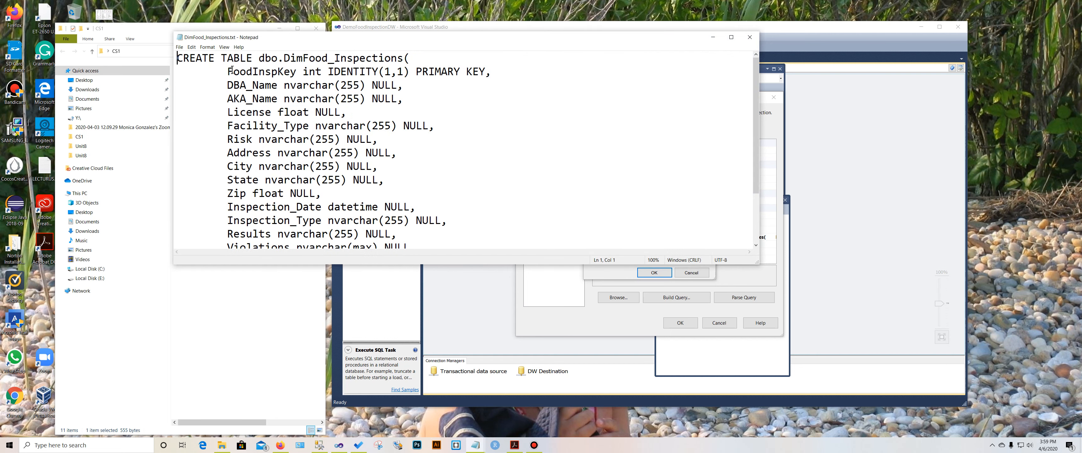
left_click_drag(227, 69, 385, 72)
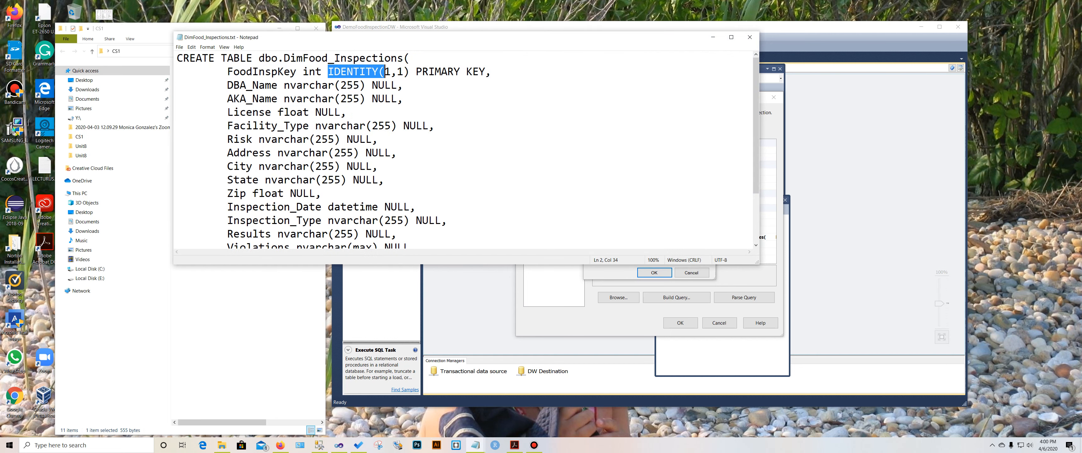
left_click_drag(175, 58, 177, 234)
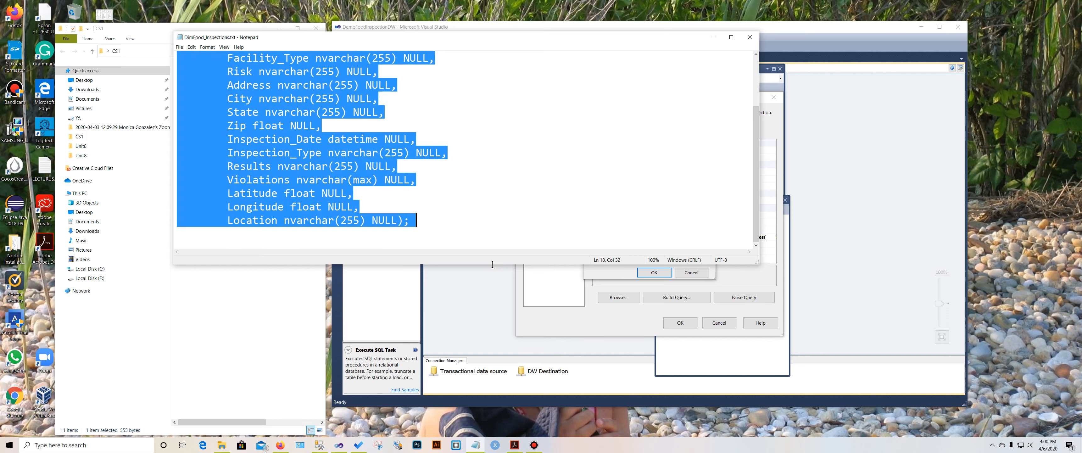
Paste the copied script as the DimFood_Inspections task's SQL statement, save the task settings and close the text file.
left_click(628, 278)
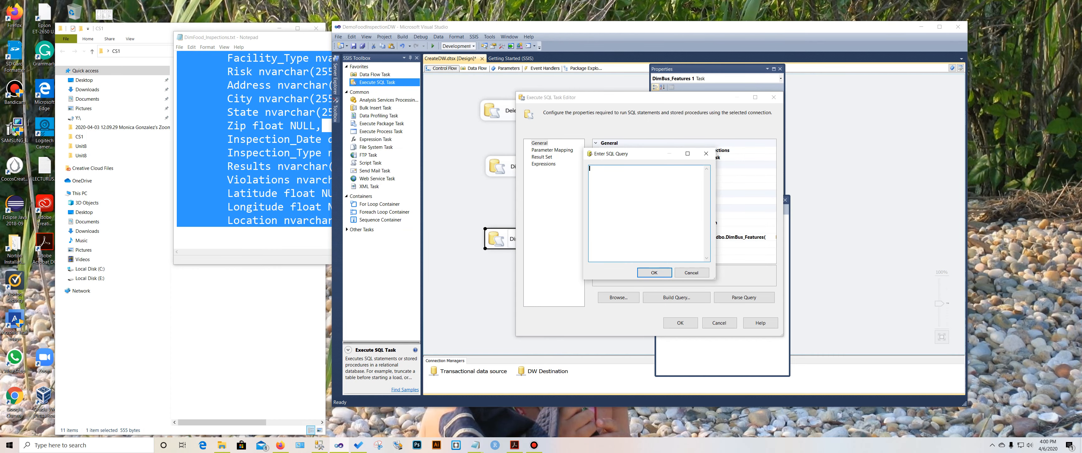
key("ctrl+v")
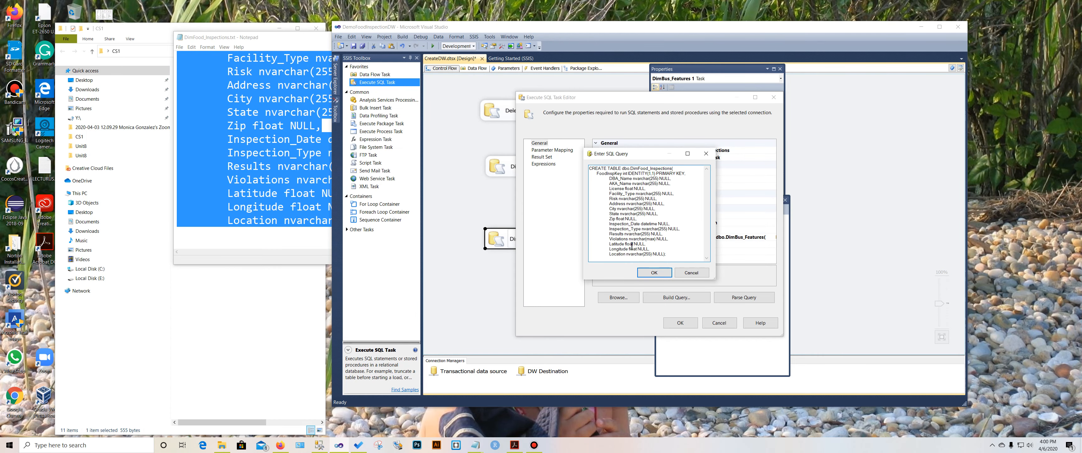
left_click(656, 274)
left_click(683, 323)
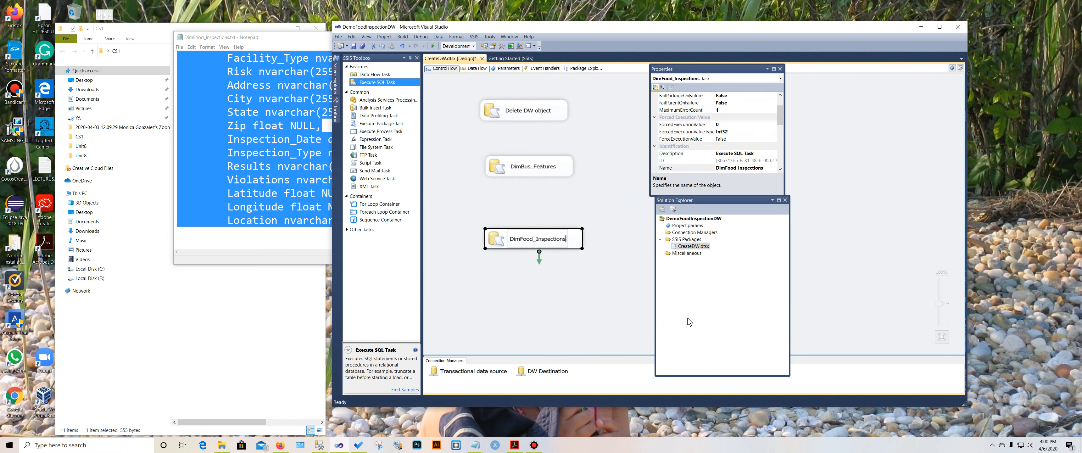
left_click(251, 234)
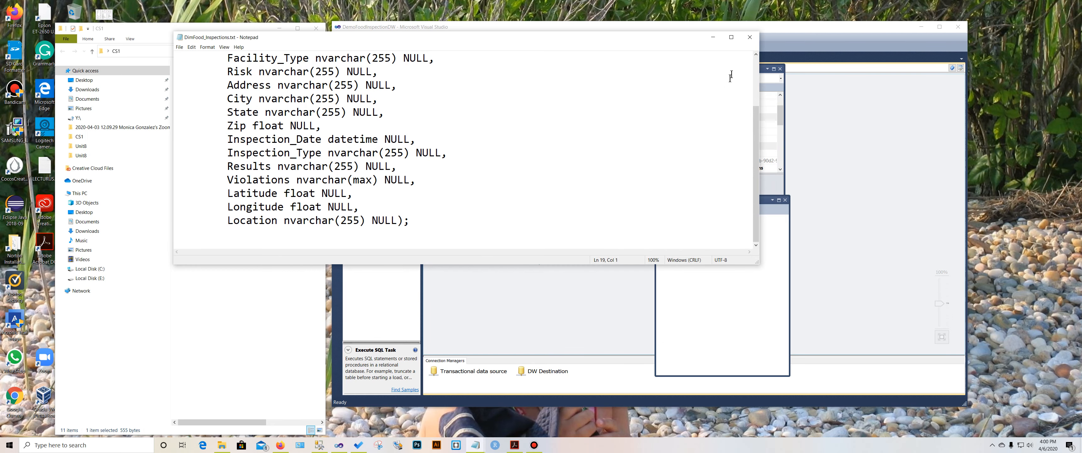
left_click(752, 37)
Duplicate the DimBus_Features task and place the copy directly below DimFood_Inspections in the control flow.
left_click(517, 285)
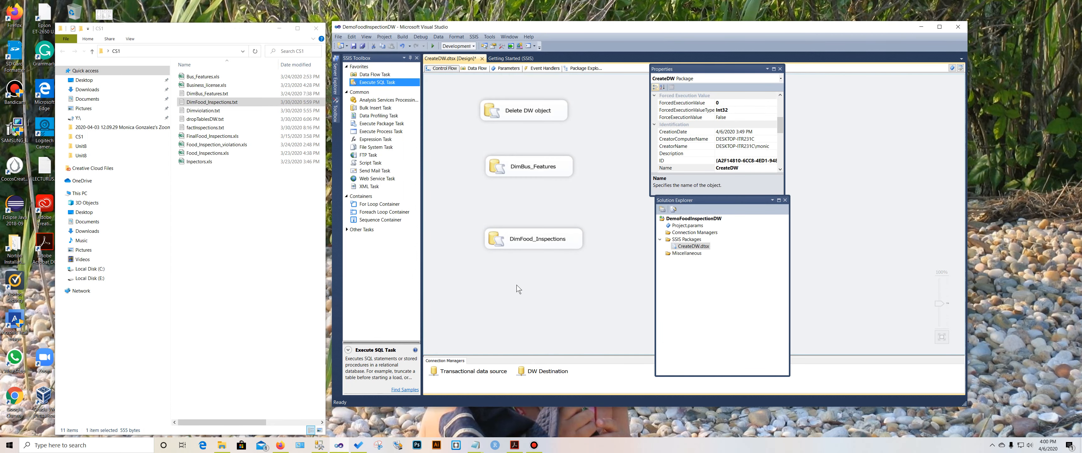
right_click(527, 289)
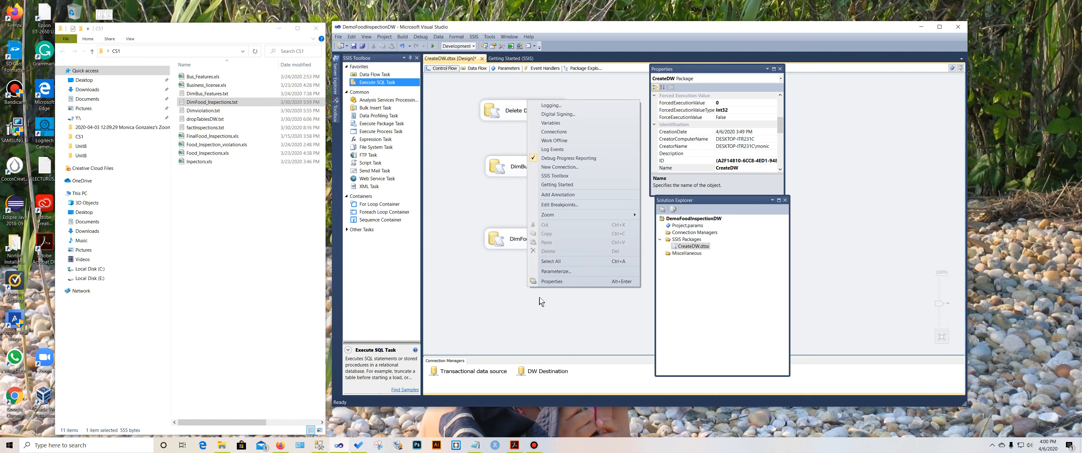
left_click(501, 300)
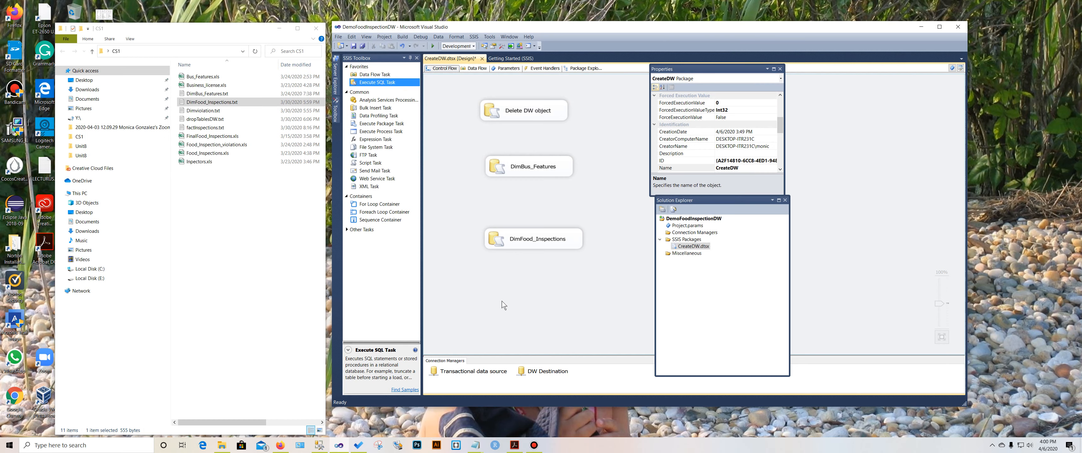
right_click(535, 171)
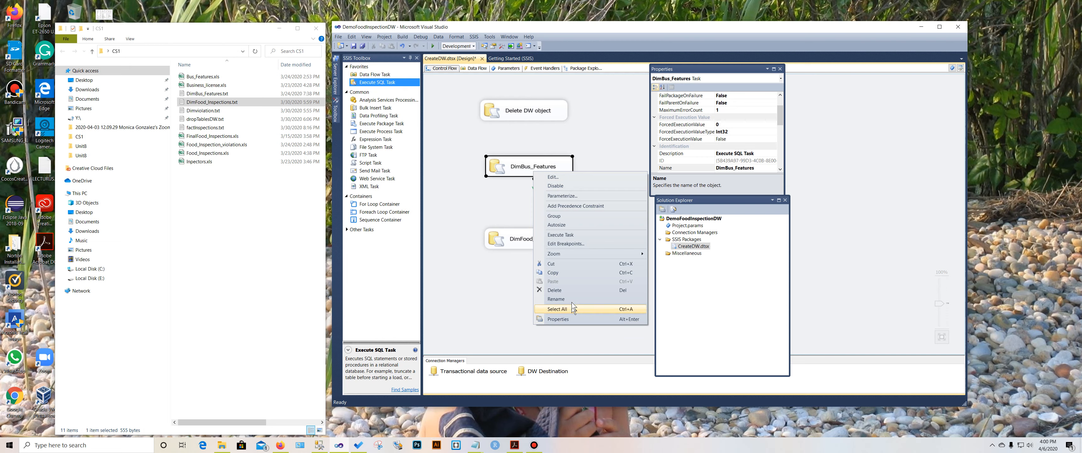
left_click(570, 273)
left_click(525, 285)
right_click(521, 289)
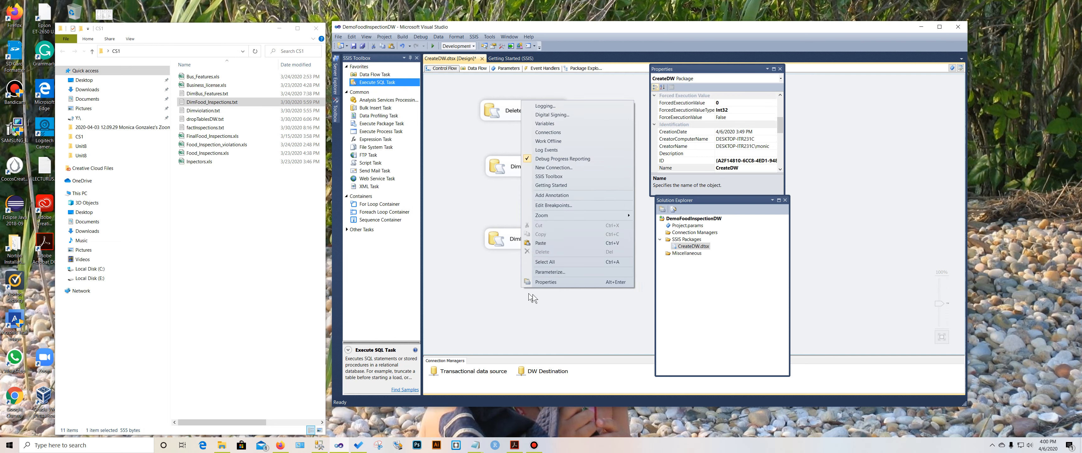
left_click(551, 242)
left_click_drag(604, 307, 556, 290)
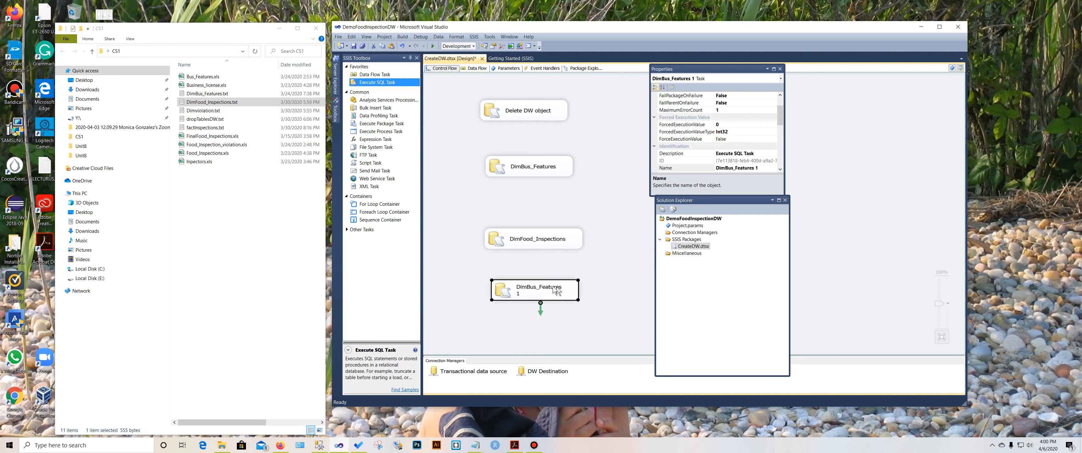
Rename the new DimBus_Features copy as Dim_Violations.
left_click(554, 290)
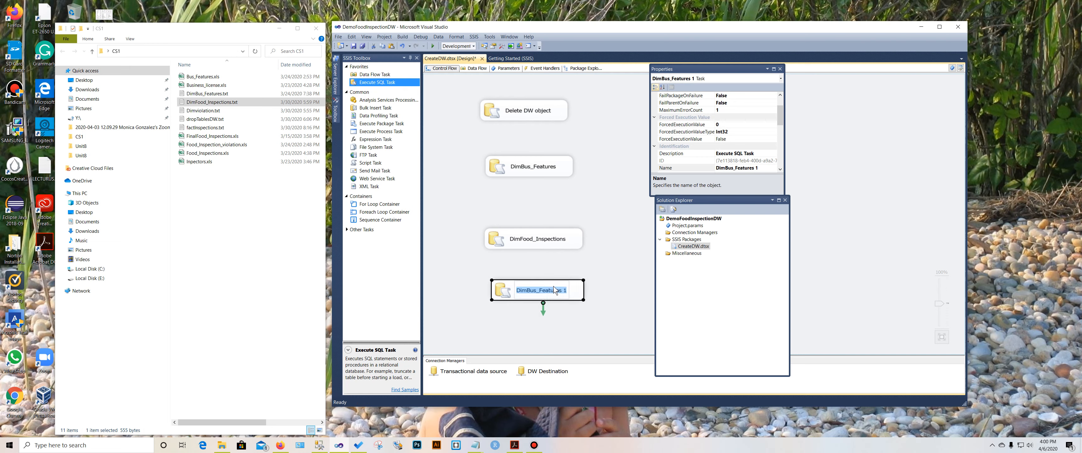
key("End")
key("BackSpace")
key("BackSpace")
key("BackSpace")
key("BackSpace")
key("BackSpace")
key("BackSpace")
key("BackSpace")
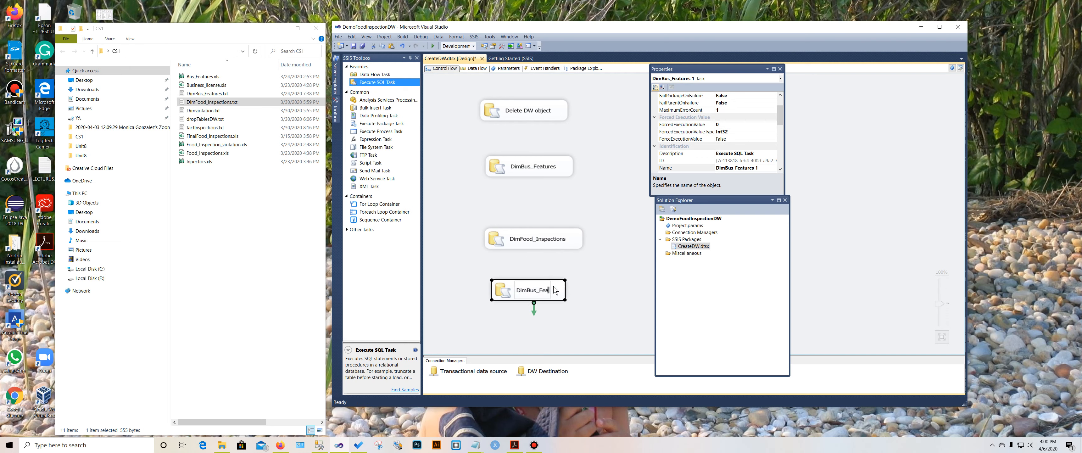
key("BackSpace")
key("BackSpace")
key("BackSpace")
key("BackSpace")
key("BackSpace")
key("BackSpace")
key("BackSpace")
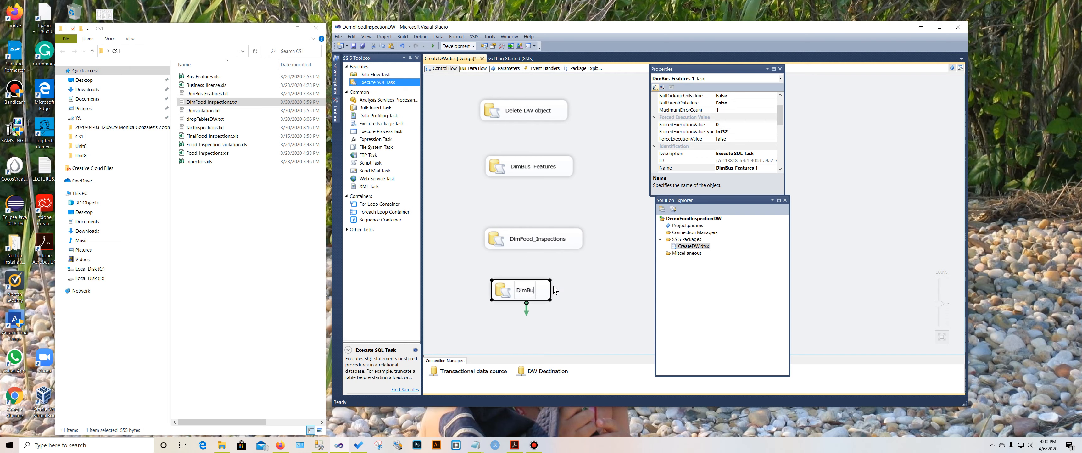
type("_Violations")
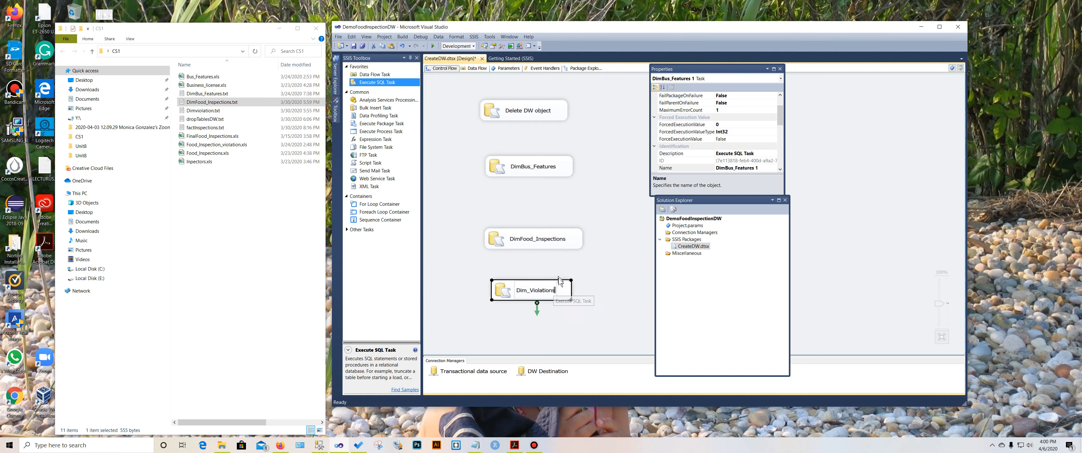
Open the Dim_Violations task's SQL statement for editing and delete the existing query text.
right_click(561, 287)
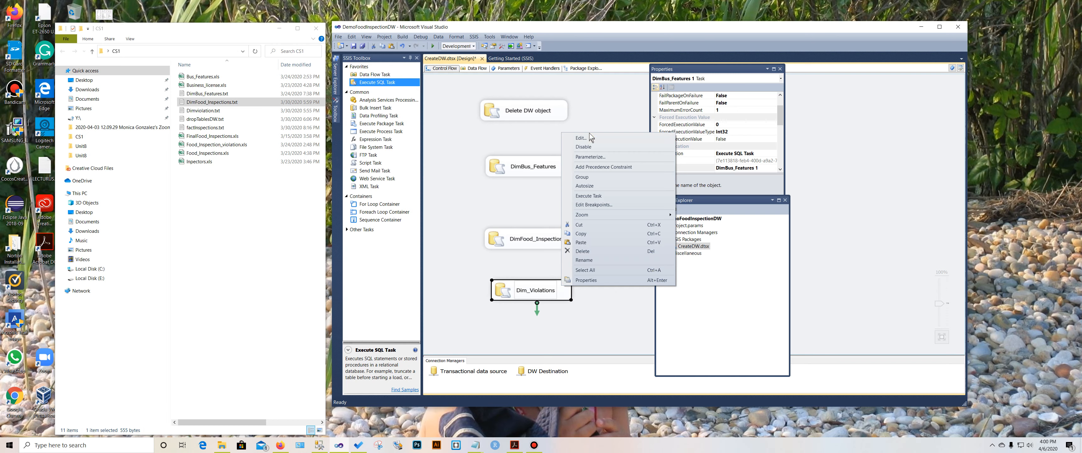
left_click(583, 138)
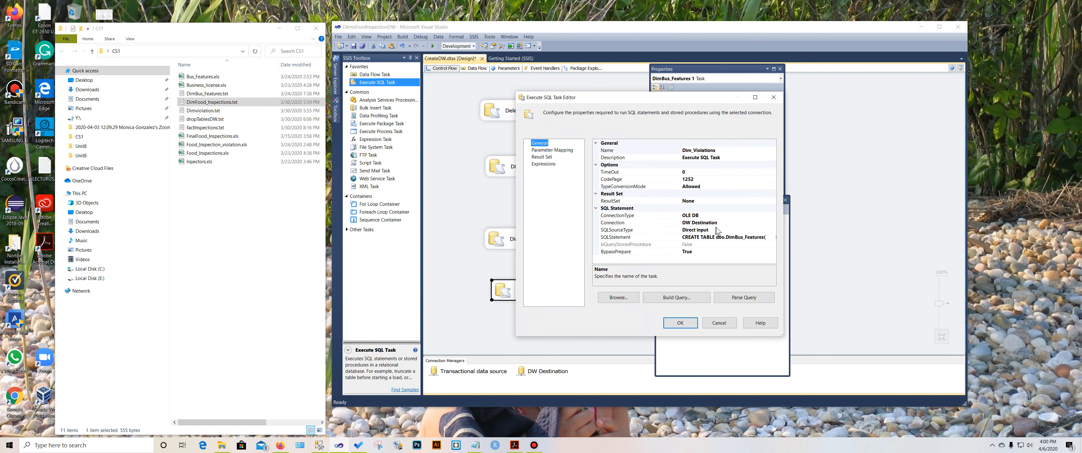
left_click(756, 238)
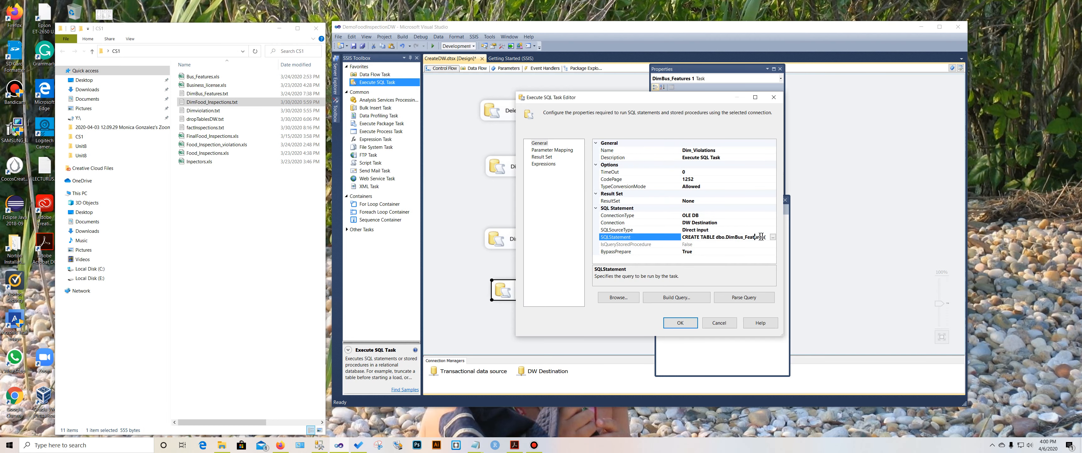
left_click(774, 238)
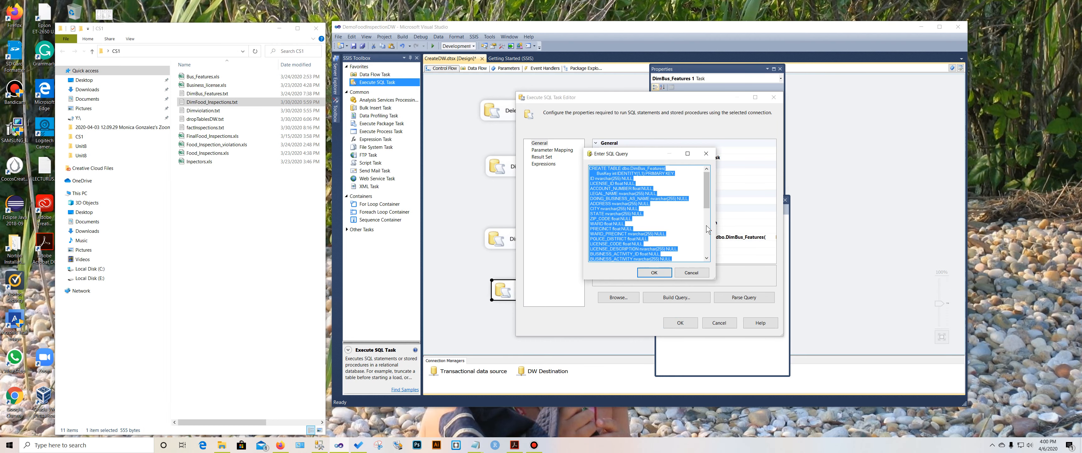
key("Delete")
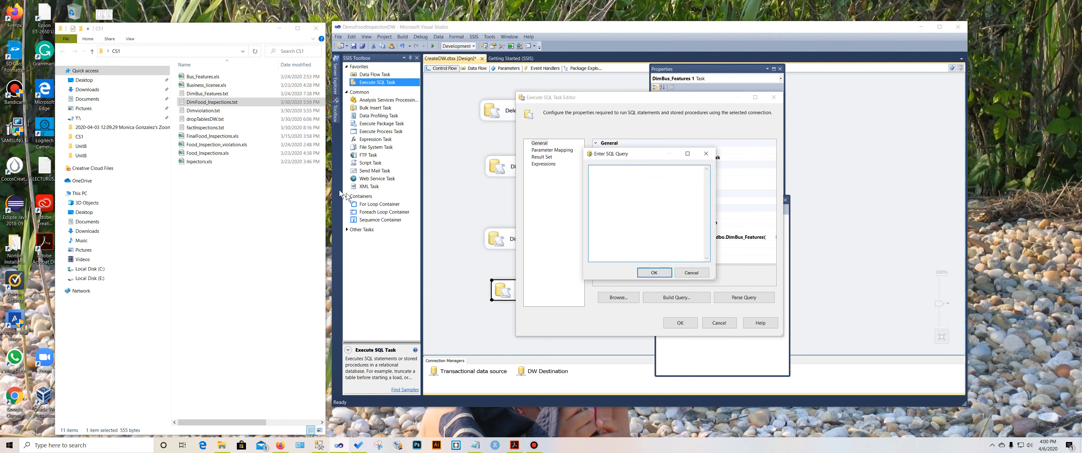
Open Dimviolation.txt, copy its whole CREATE TABLE dbo.DimViolation script and close the file.
left_click(203, 111)
double_click(203, 111)
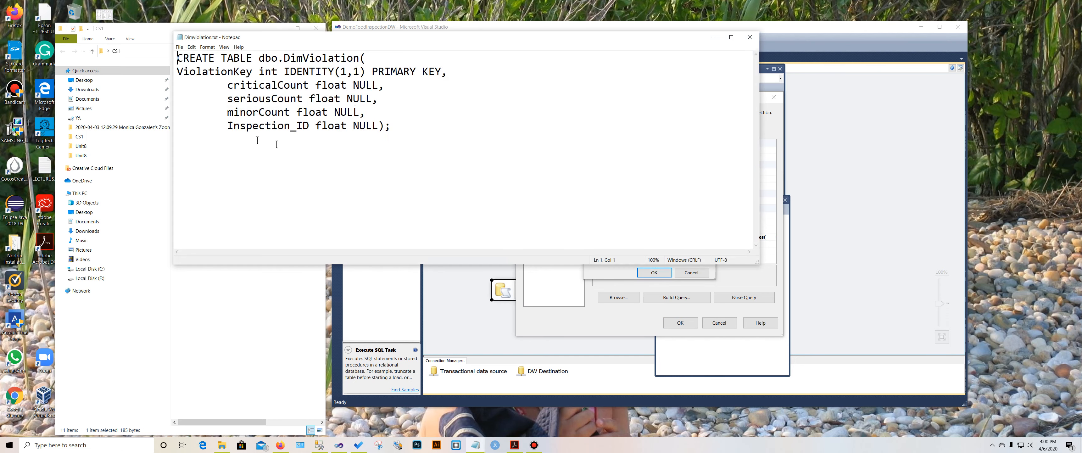
left_click_drag(392, 126, 142, 60)
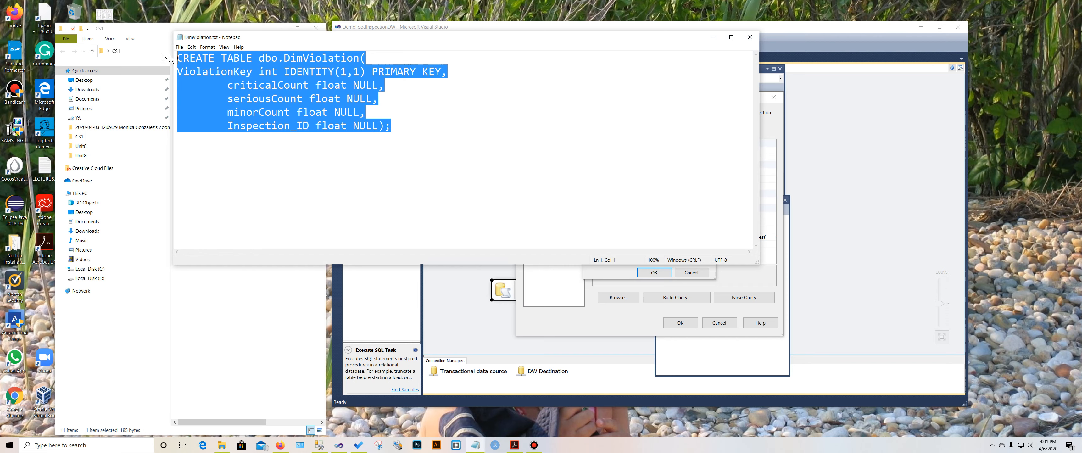
left_click(303, 126)
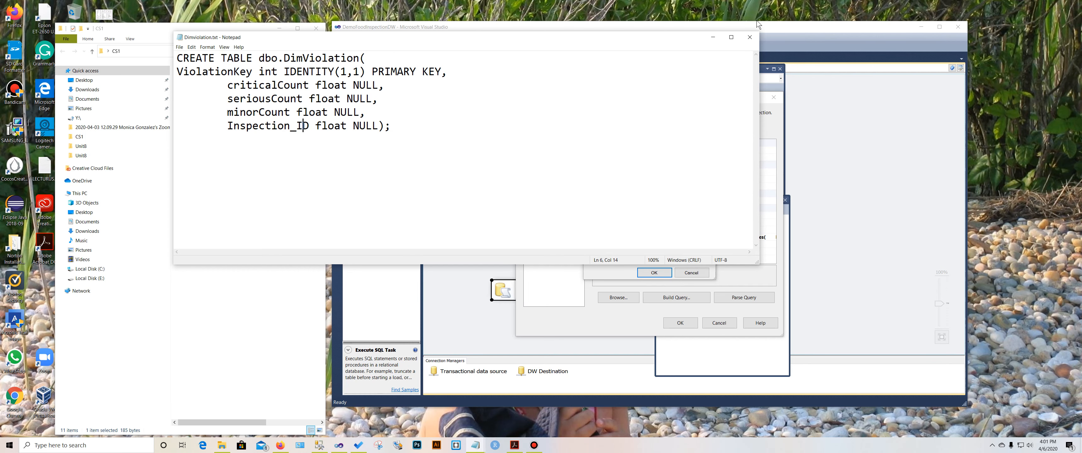
left_click(750, 37)
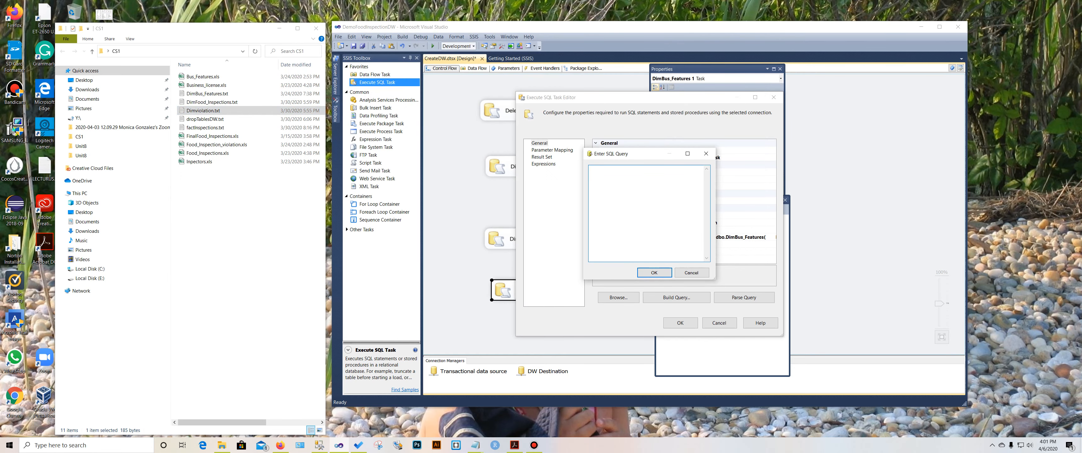
Paste the CREATE TABLE dbo.DimViolation script as the Dim_Violations task's SQL statement and accept the task settings.
key("ctrl+v")
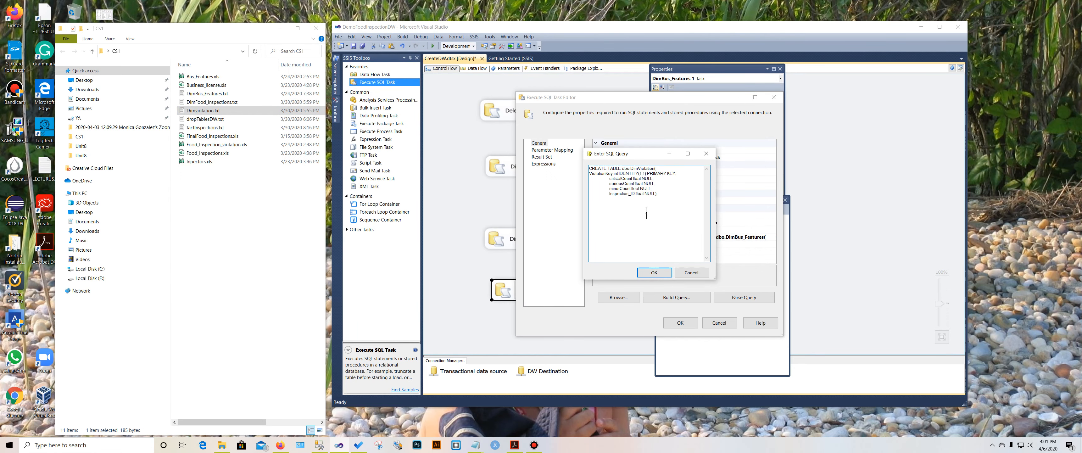
left_click(654, 272)
left_click(680, 323)
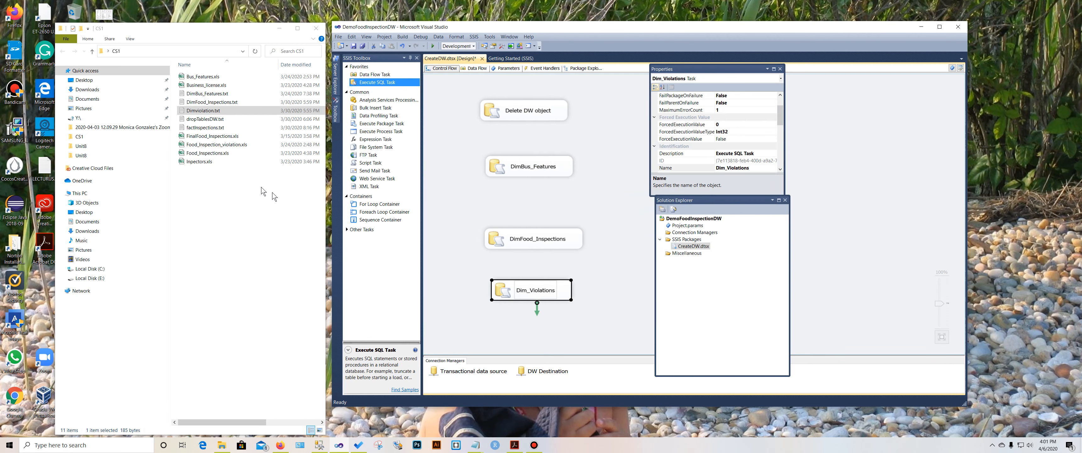
Move the floating Properties and Solution Explorer windows aside to clear space on the control flow canvas.
left_click(626, 291)
left_click_drag(729, 69, 893, 74)
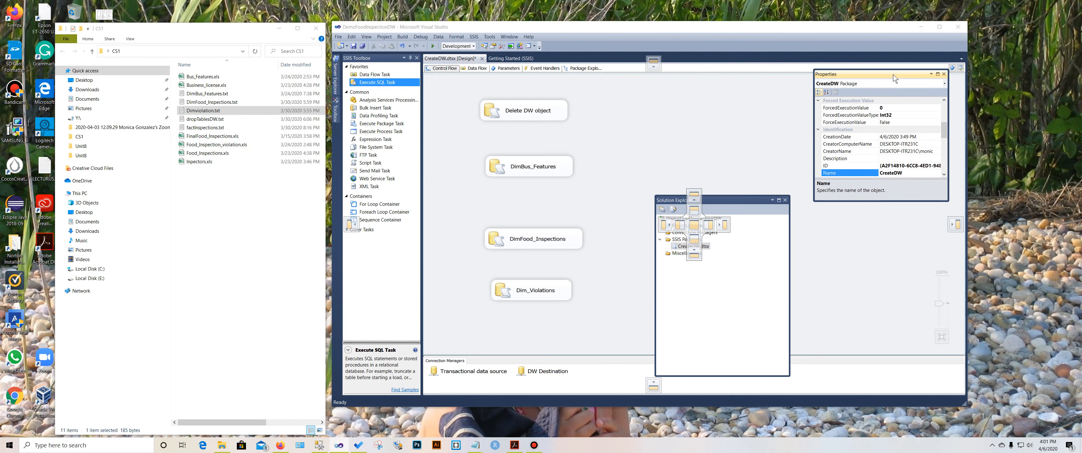
left_click_drag(737, 200, 906, 212)
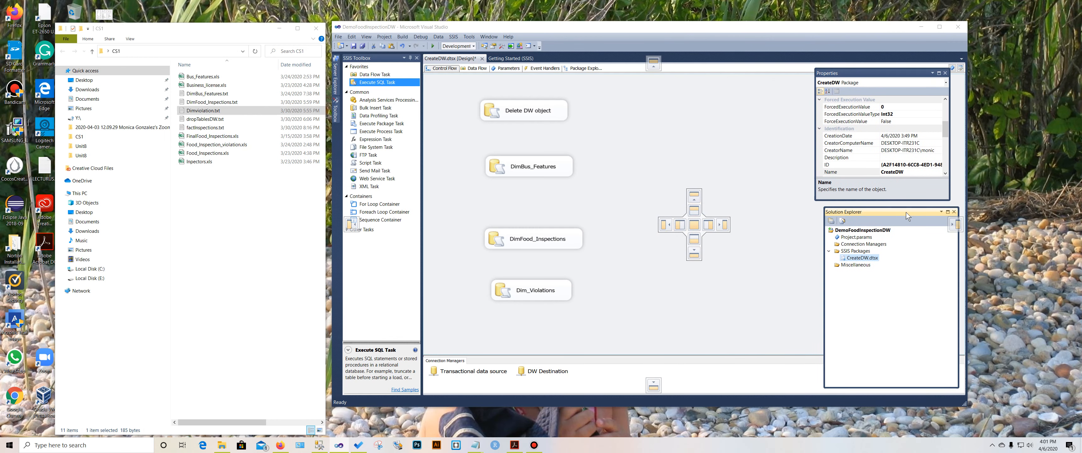
Duplicate the Dim_Violations task and place the copy to its right in the control flow.
right_click(568, 291)
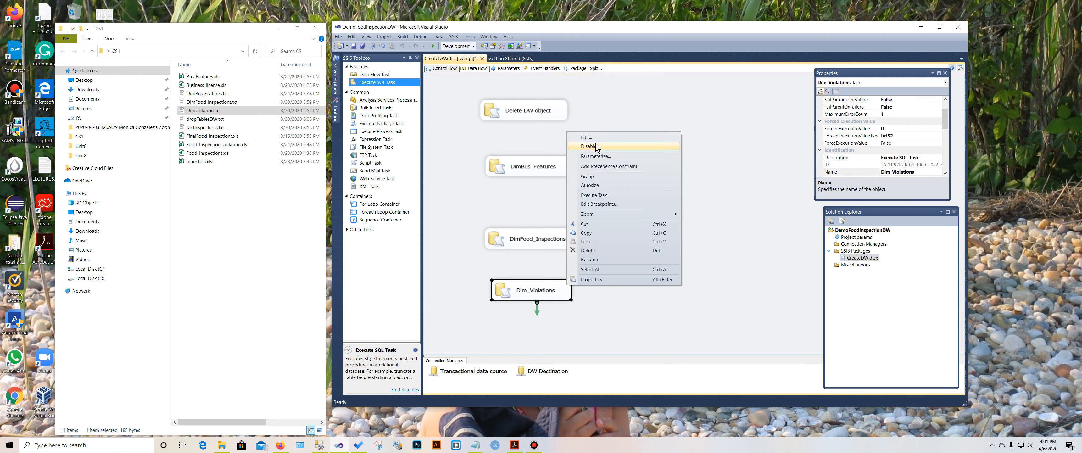
left_click(594, 234)
left_click(609, 205)
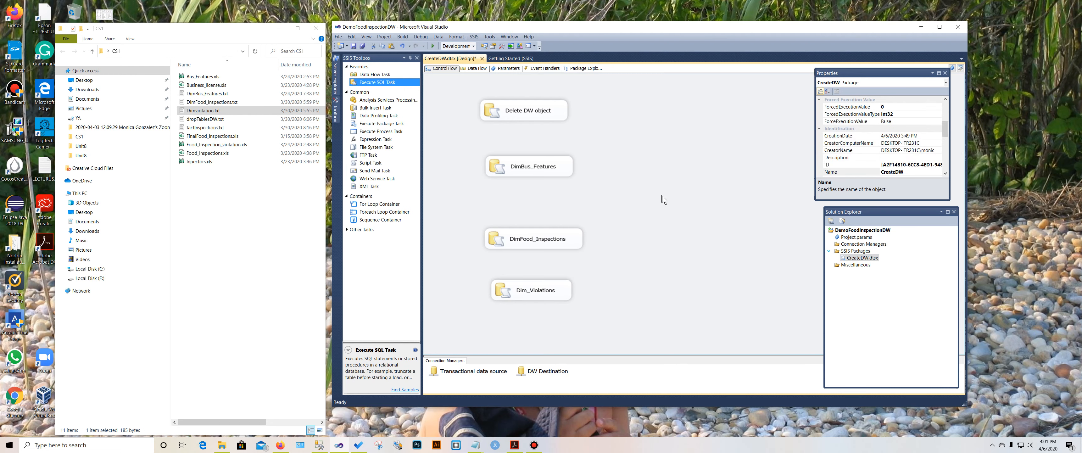
right_click(662, 286)
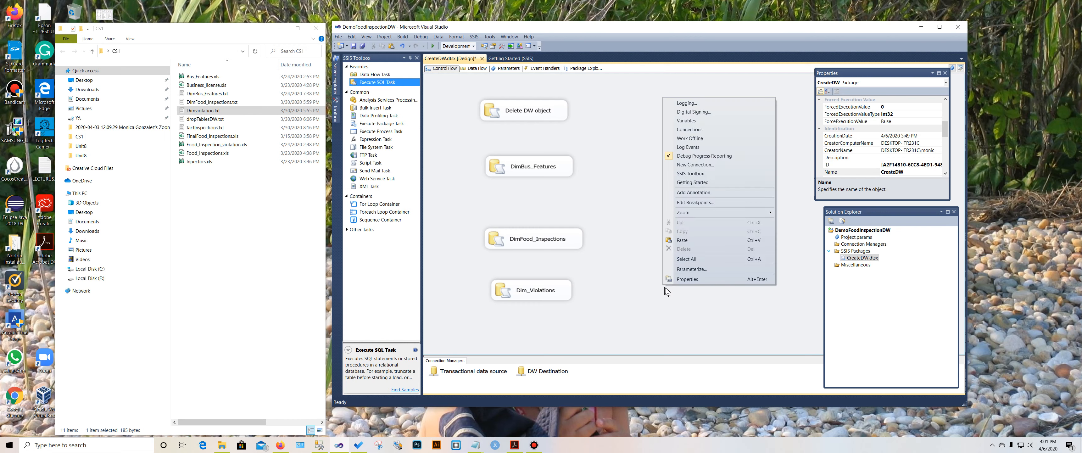
left_click(697, 240)
Rename the new Dim_Violations copy as Fact_Inspections.
left_click(709, 297)
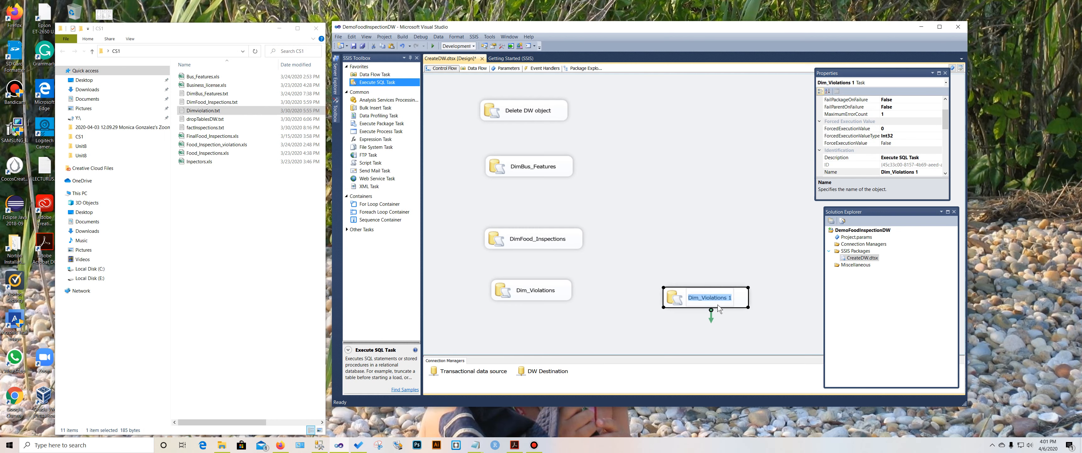
key("BackSpace")
key("BackSpace")
key("BackSpace")
key("BackSpace")
key("BackSpace")
key("BackSpace")
key("BackSpace")
key("BackSpace")
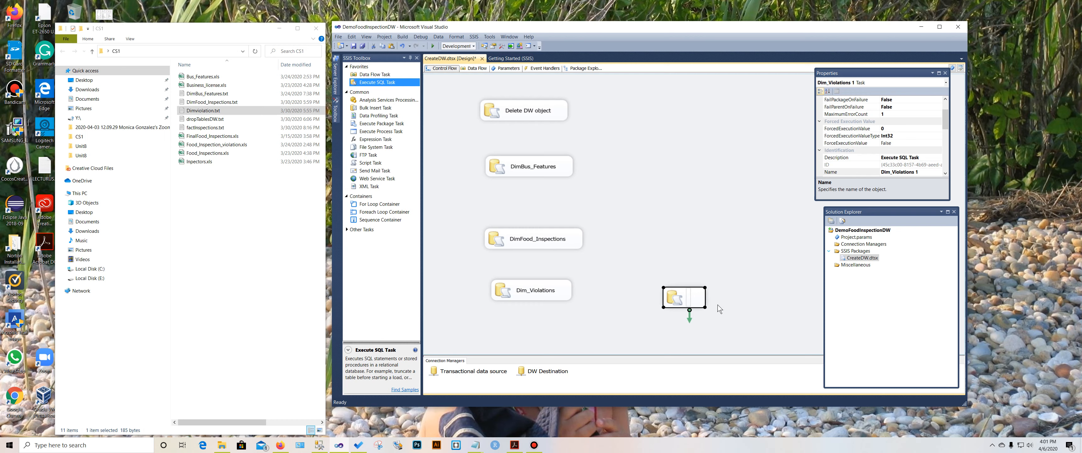
type("Fact_Inspect")
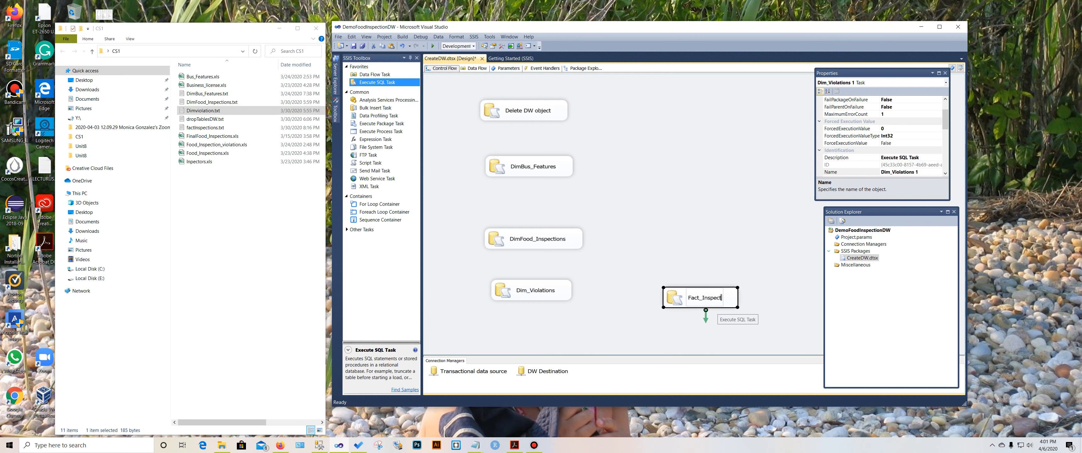
type("ions")
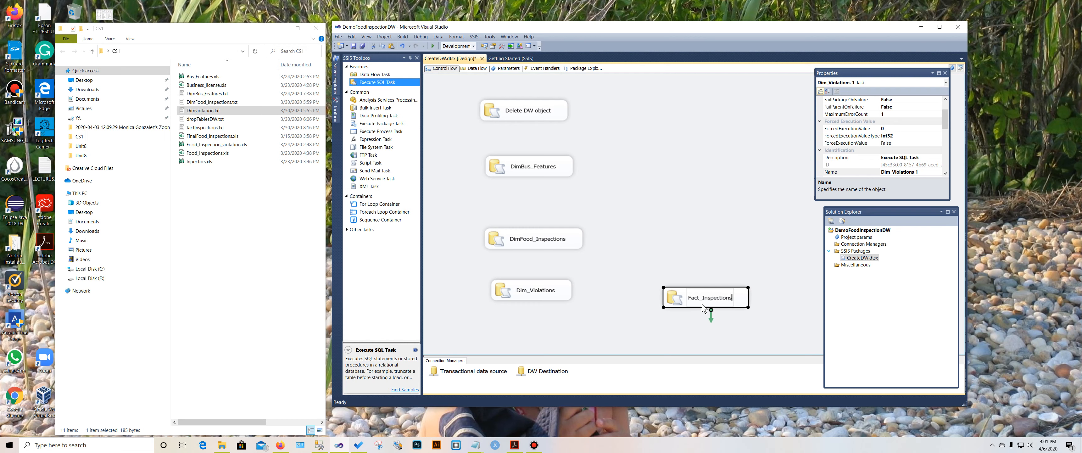
left_click(718, 334)
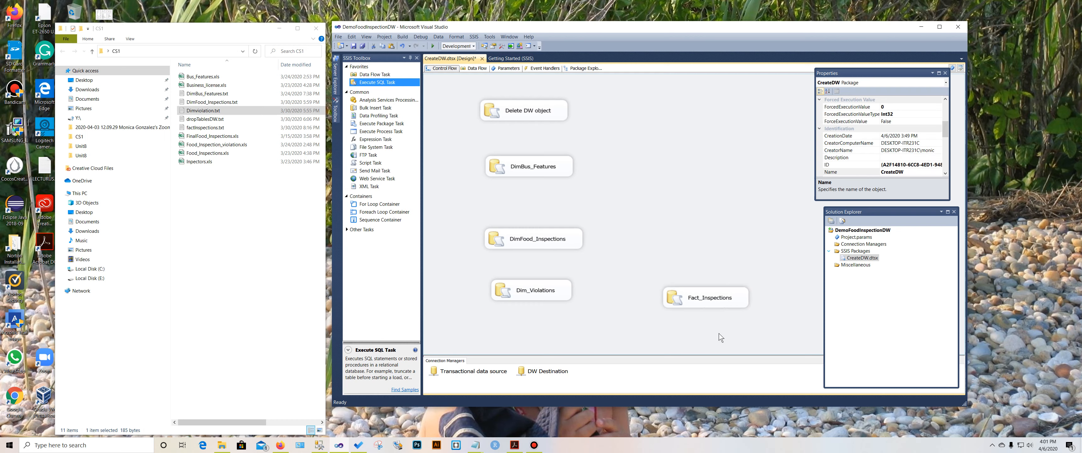
Open the Fact_Inspections task's SQL statement for editing and delete the existing query text.
right_click(744, 298)
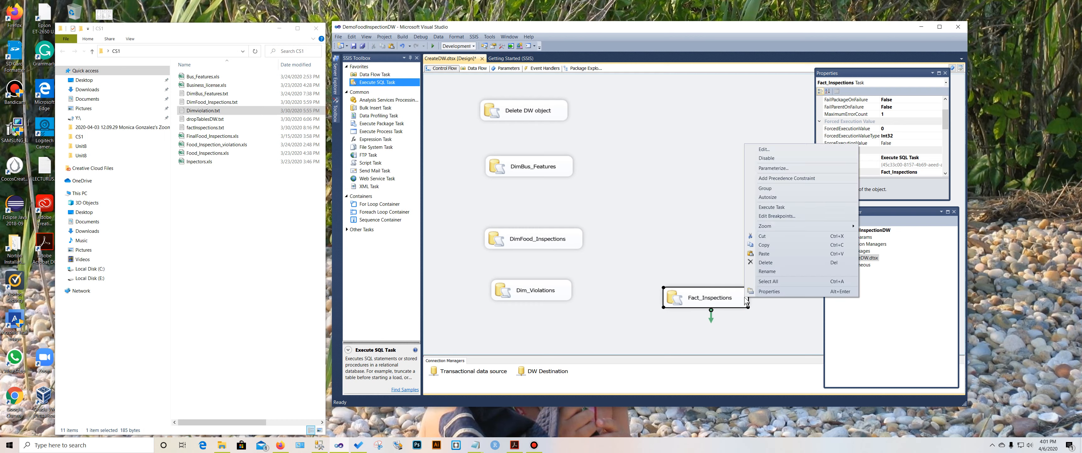
left_click(779, 149)
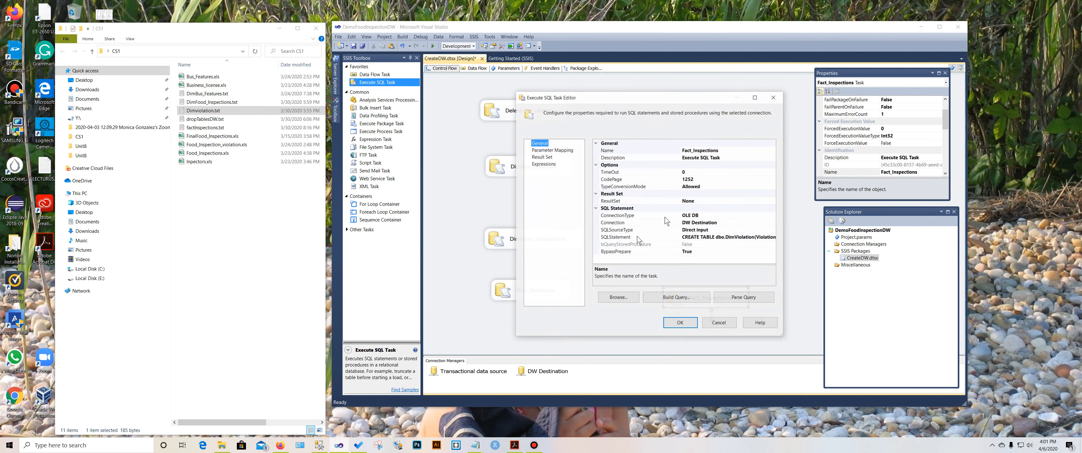
left_click(735, 238)
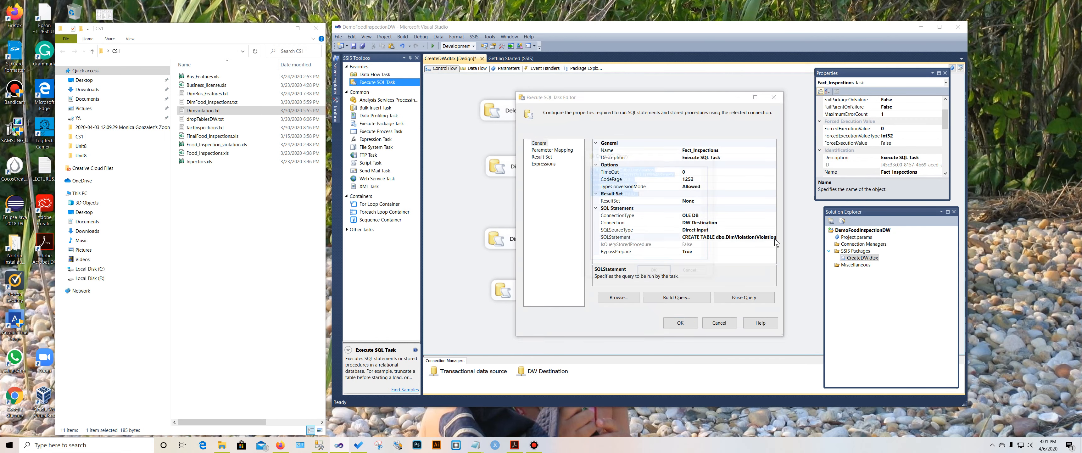
left_click(773, 238)
key("Delete")
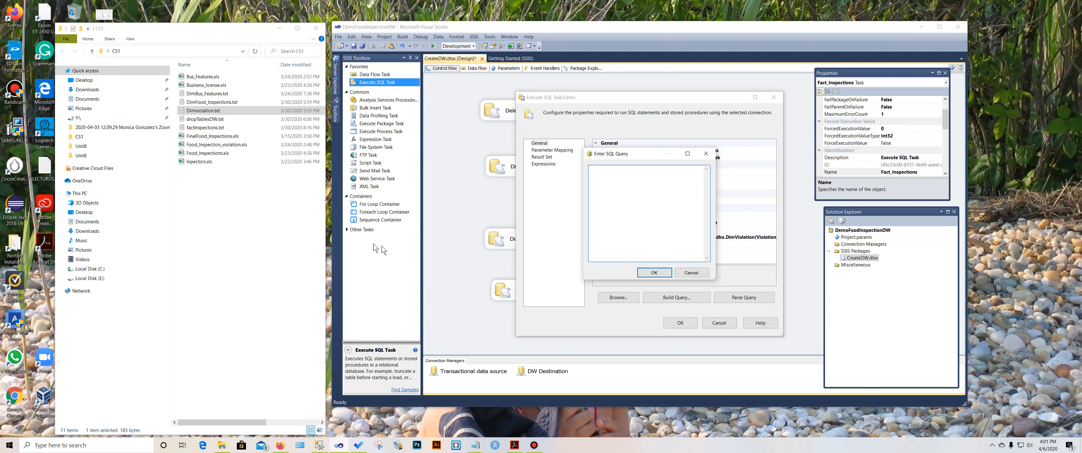
Open factInspections.txt and remove the spaces from the column names to get DBAName, AKAName, InspectionID, License# and FacilityType.
double_click(203, 128)
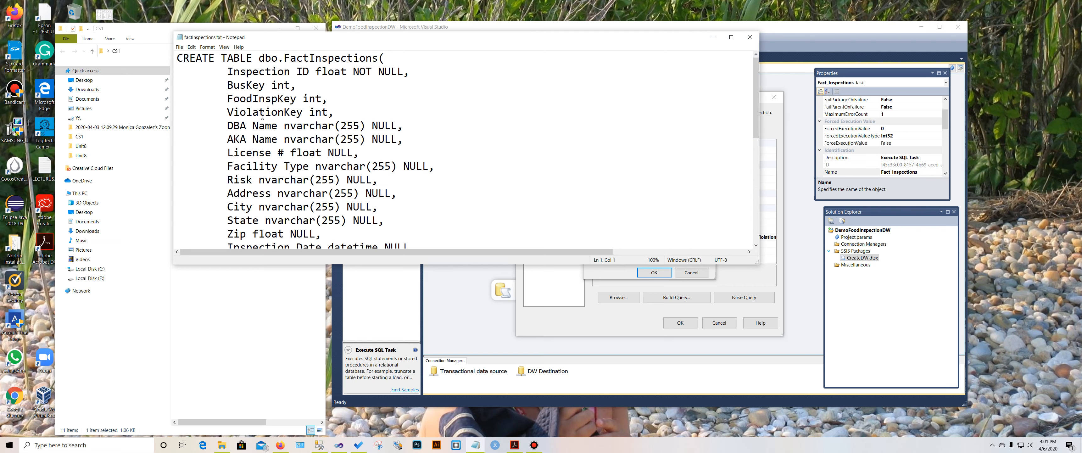
key("BackSpace")
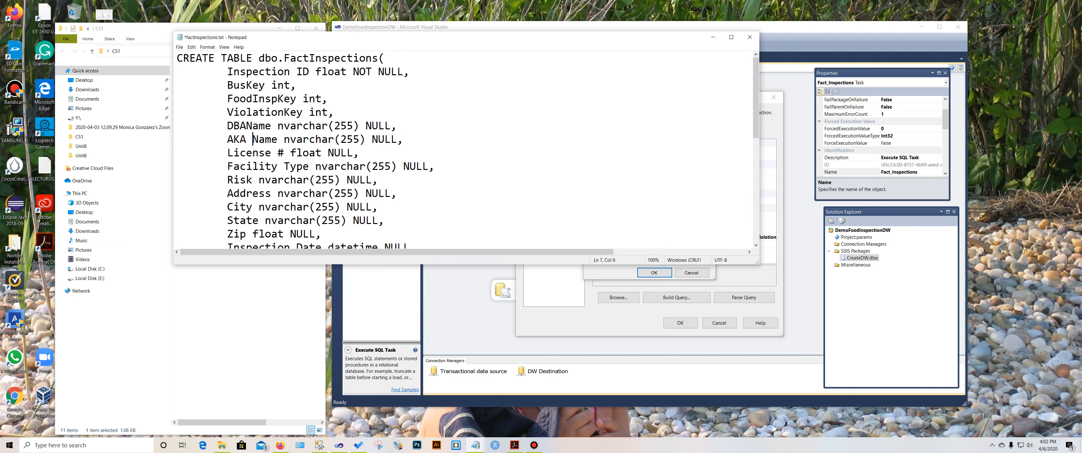
key("BackSpace")
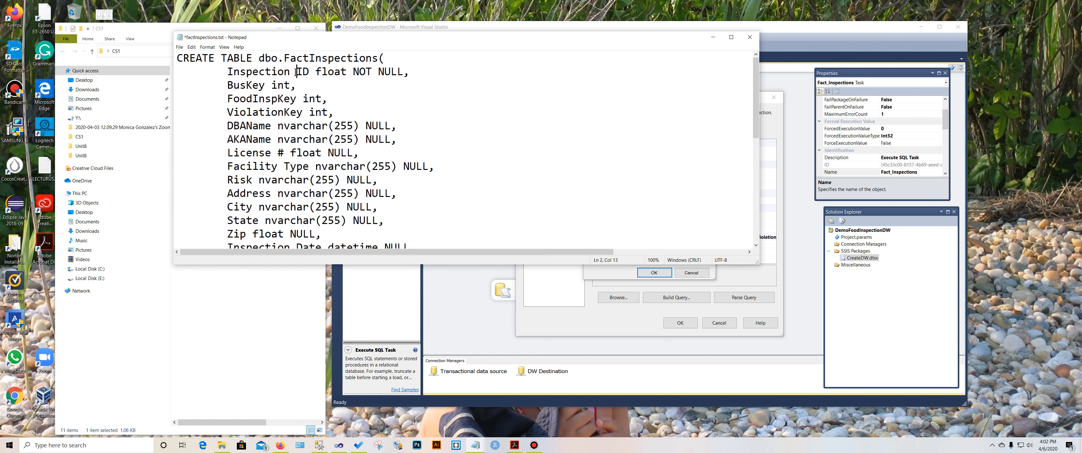
key("BackSpace")
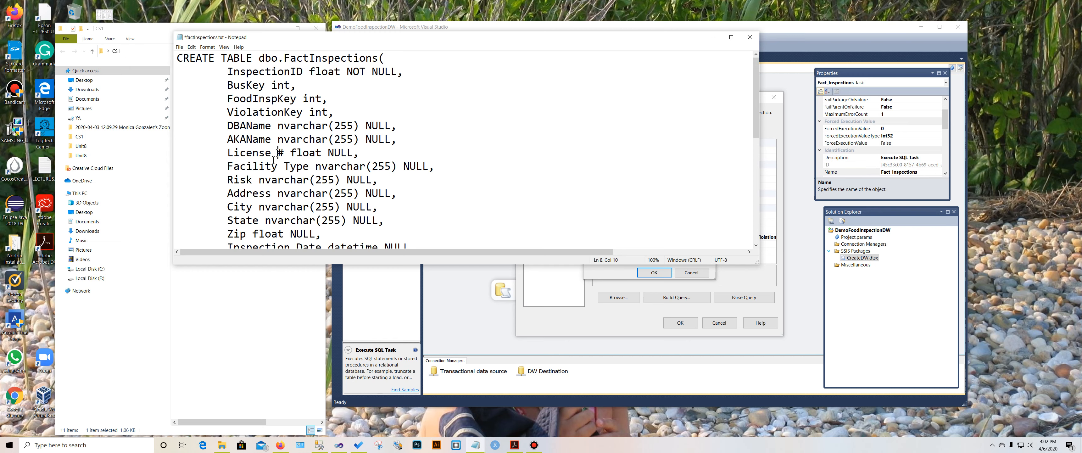
key("BackSpace")
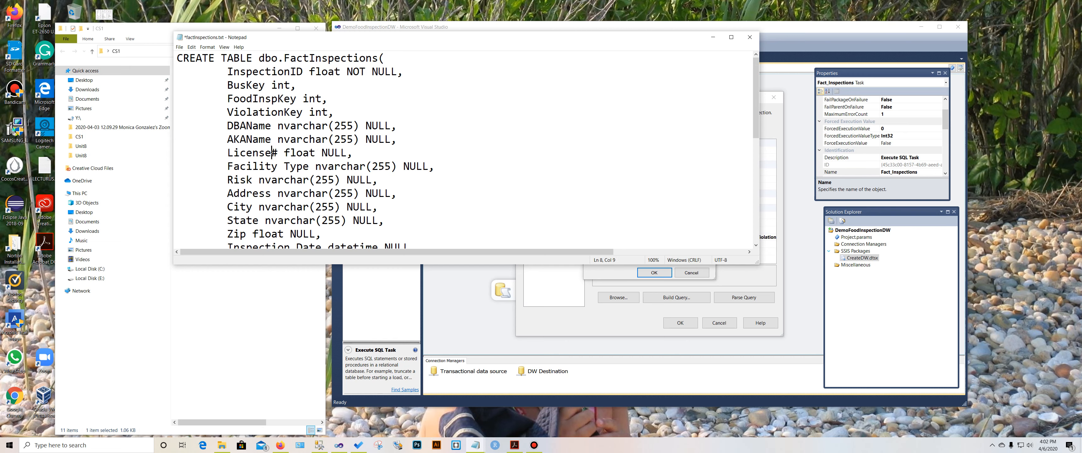
left_click(288, 168)
key("BackSpace")
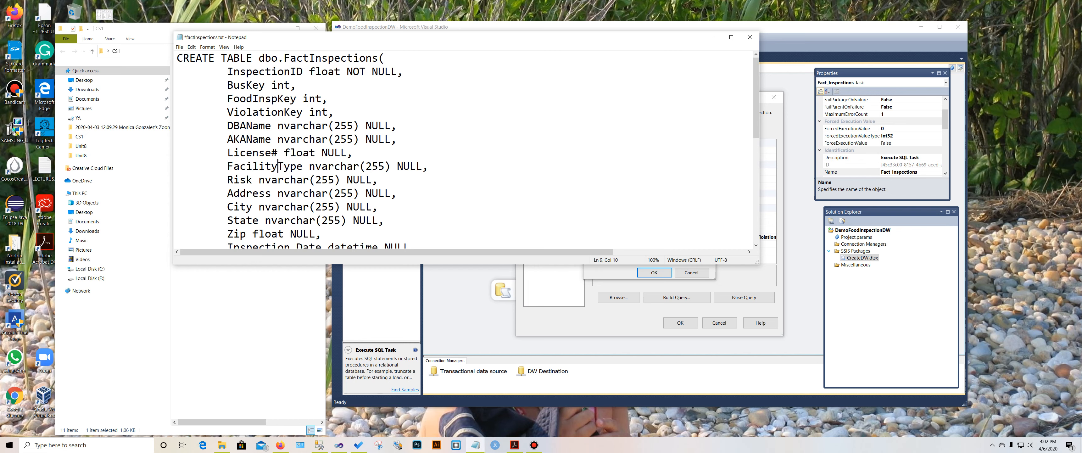
Remove the spaces from the inspection date and type column names to get InspectionDate and InspectionType.
scroll(297, 192, "down", 4)
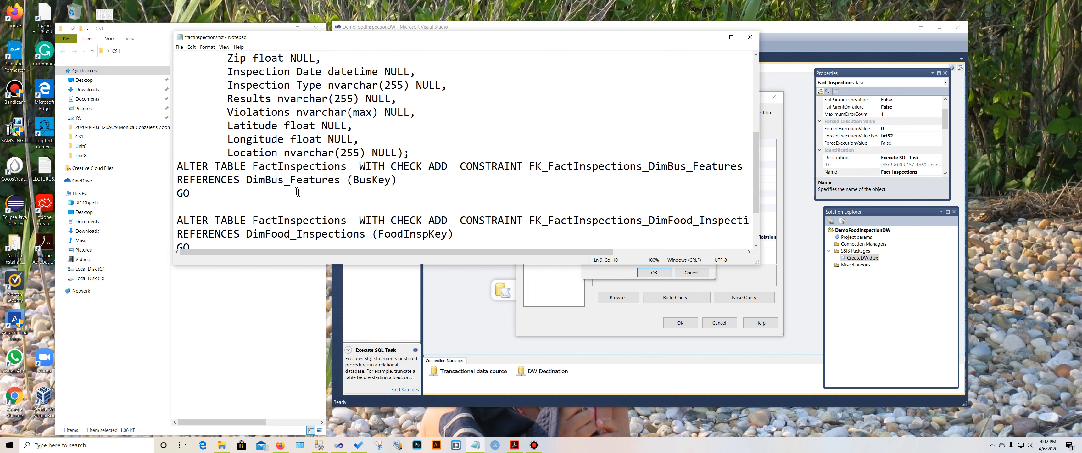
scroll(280, 145, "up", 4)
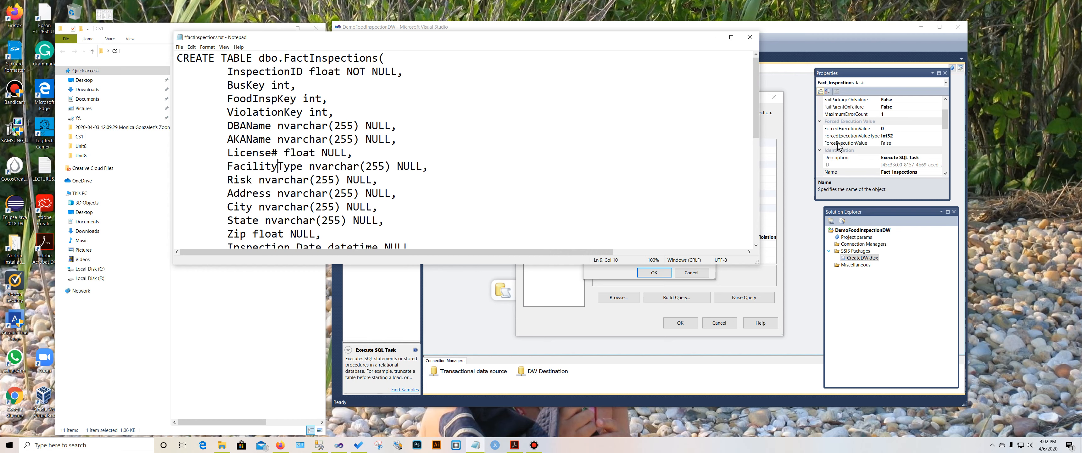
left_click_drag(755, 121, 755, 127)
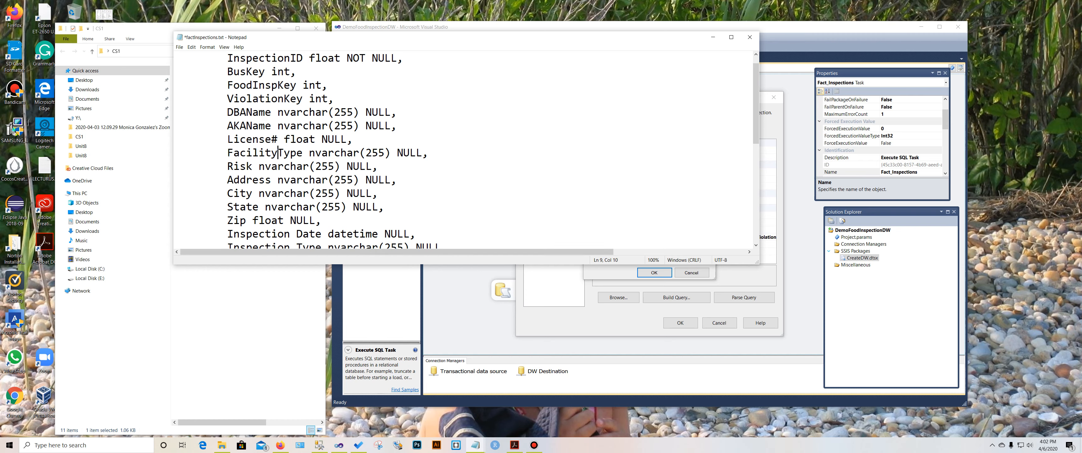
left_click(297, 234)
key("BackSpace")
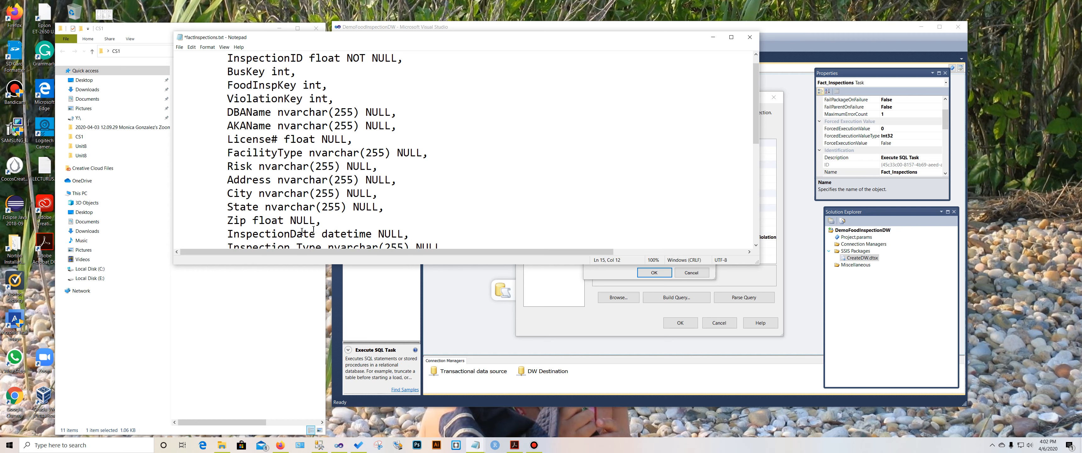
left_click_drag(555, 265, 555, 408)
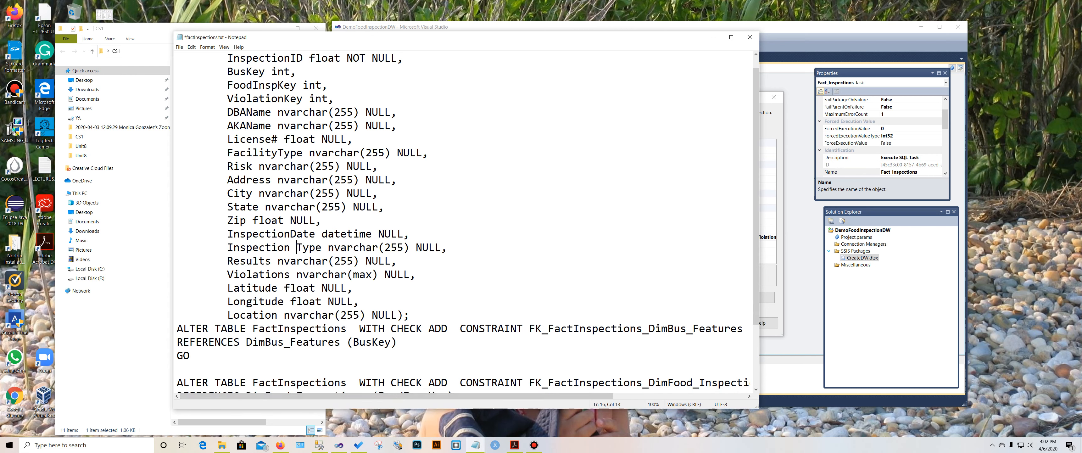
left_click(297, 247)
key("BackSpace")
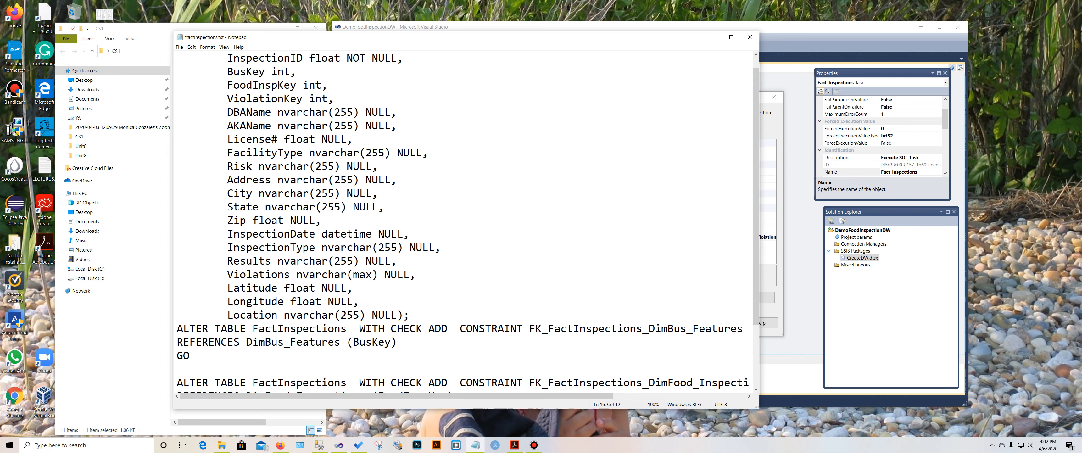
Copy the whole FactInspections script, including its ALTER TABLE foreign key statements, and minimize the text file.
scroll(378, 319, "down", 2)
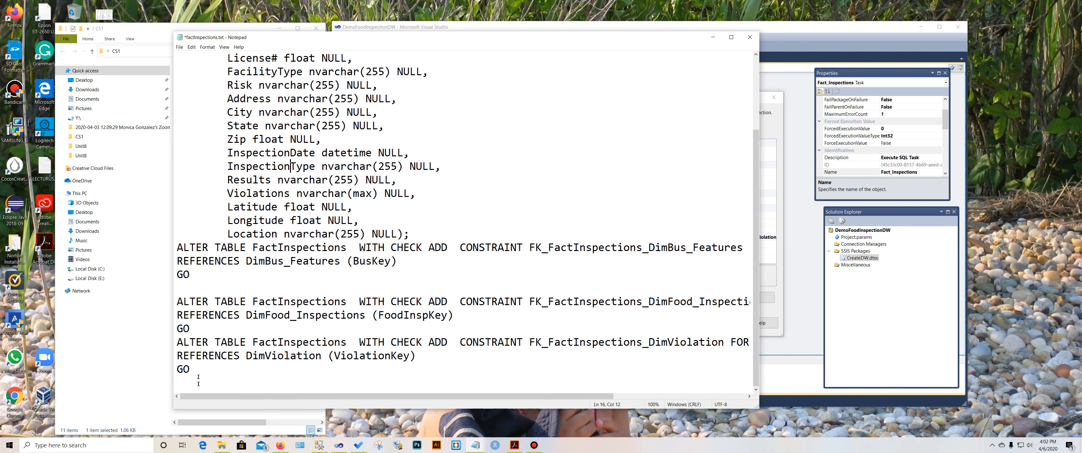
left_click_drag(178, 383, 176, 54)
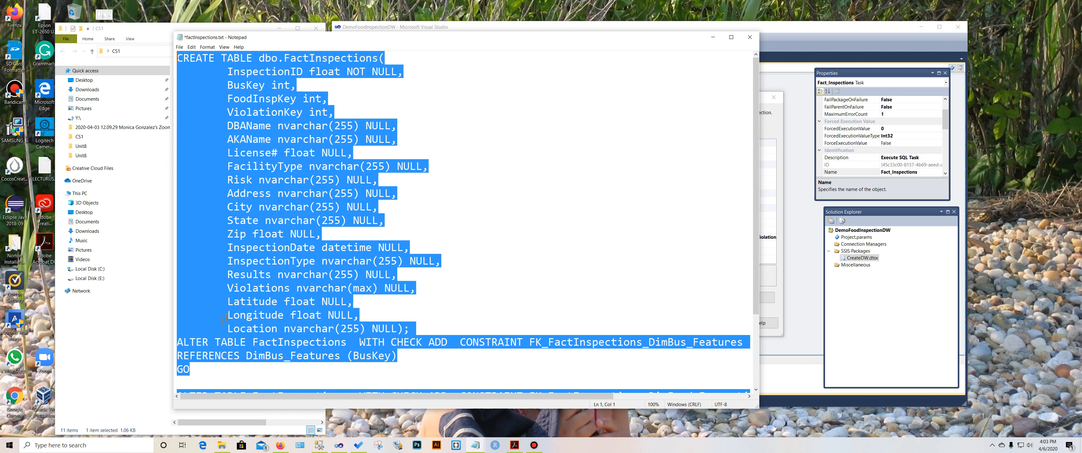
left_click(712, 38)
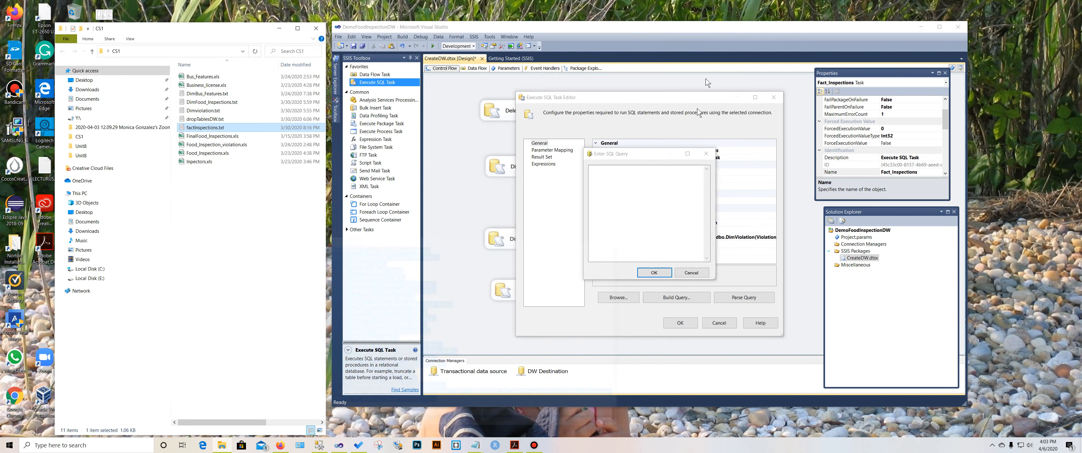
Paste the FactInspections script into the Fact_Inspections task's SQL query, review it and accept the query.
left_click(619, 182)
key("ctrl+v")
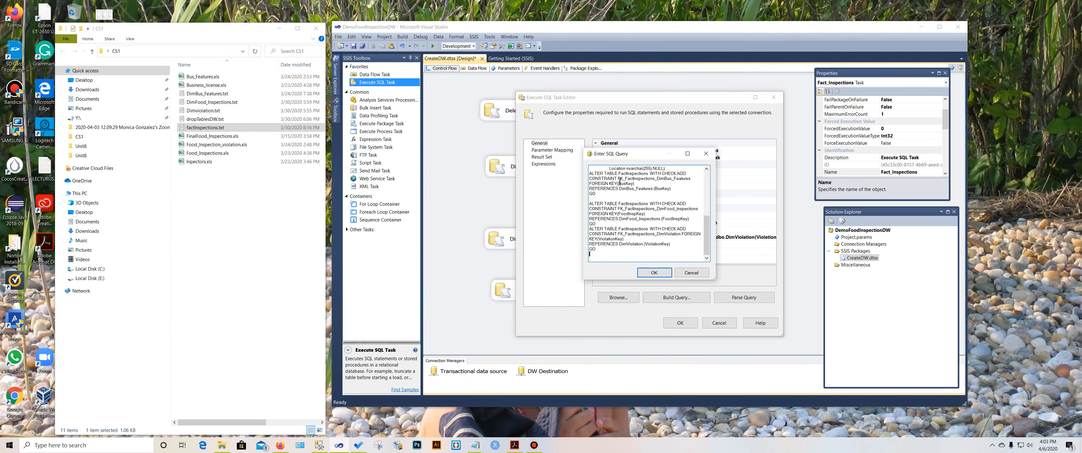
scroll(650, 258, "up", 7)
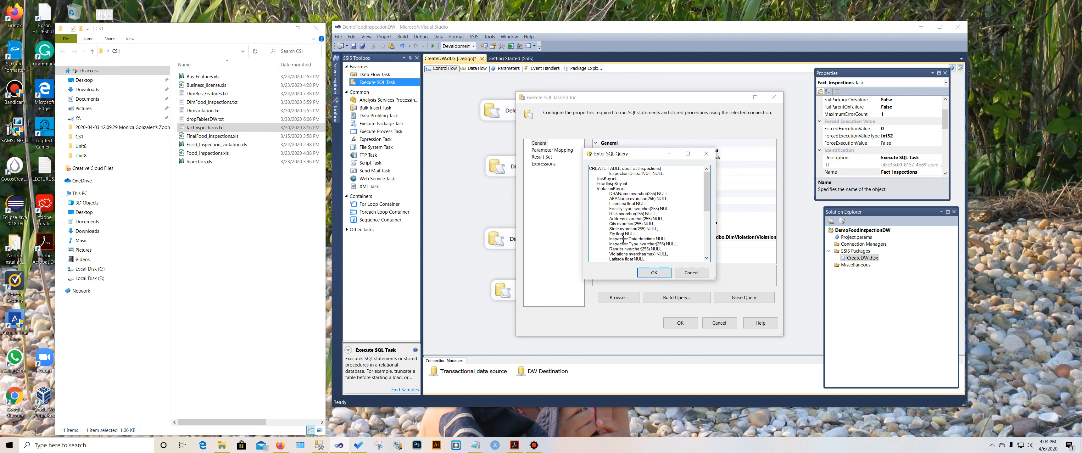
scroll(651, 261, "down", 5)
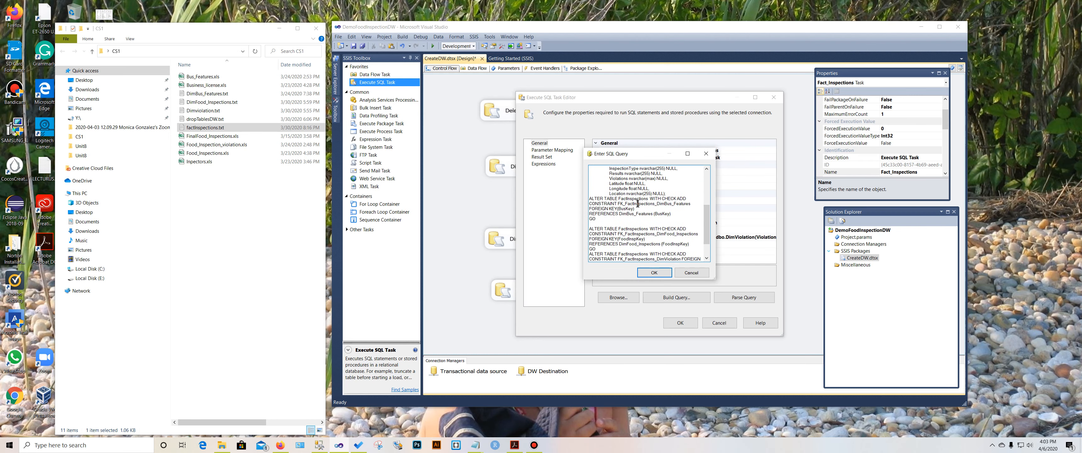
left_click(660, 273)
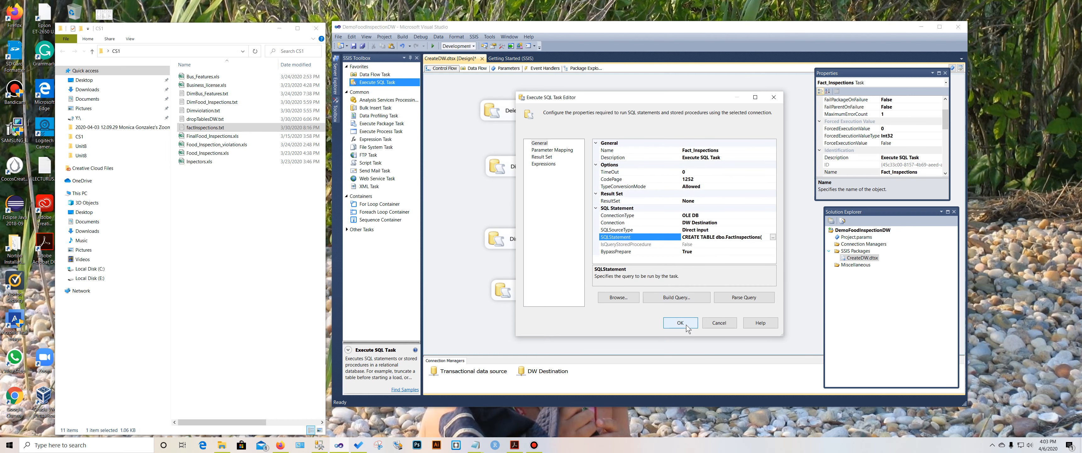
Accept the Fact_Inspections task settings and link Delete DW object, DimBus_Features, DimFood_Inspections, Dim_Violations and Fact_Inspections in that order.
left_click(687, 326)
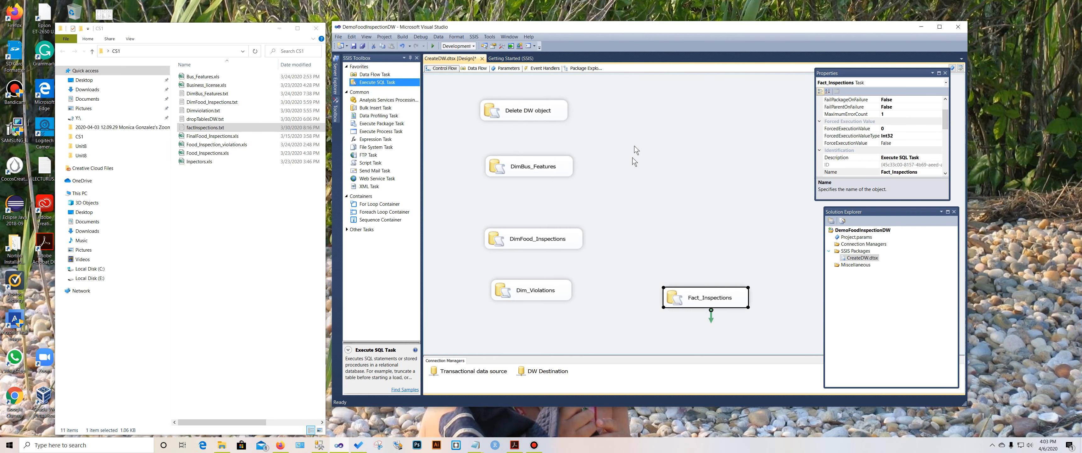
left_click(536, 119)
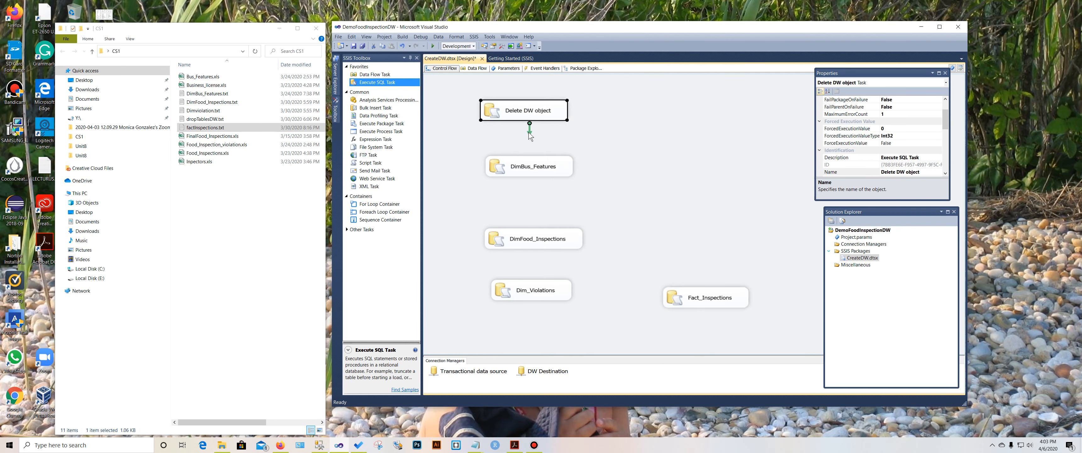
left_click_drag(530, 136, 672, 305)
left_click(537, 176)
left_click(539, 244)
left_click(537, 294)
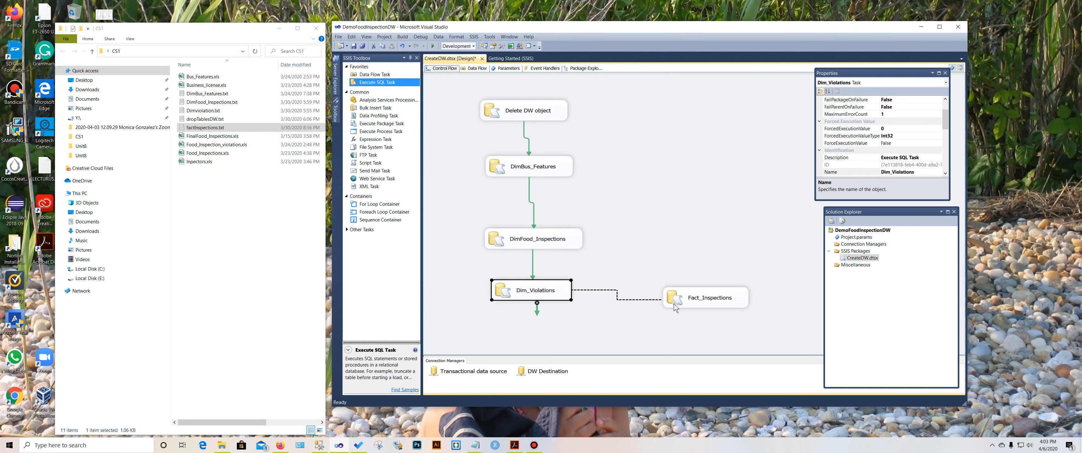
left_click(664, 324)
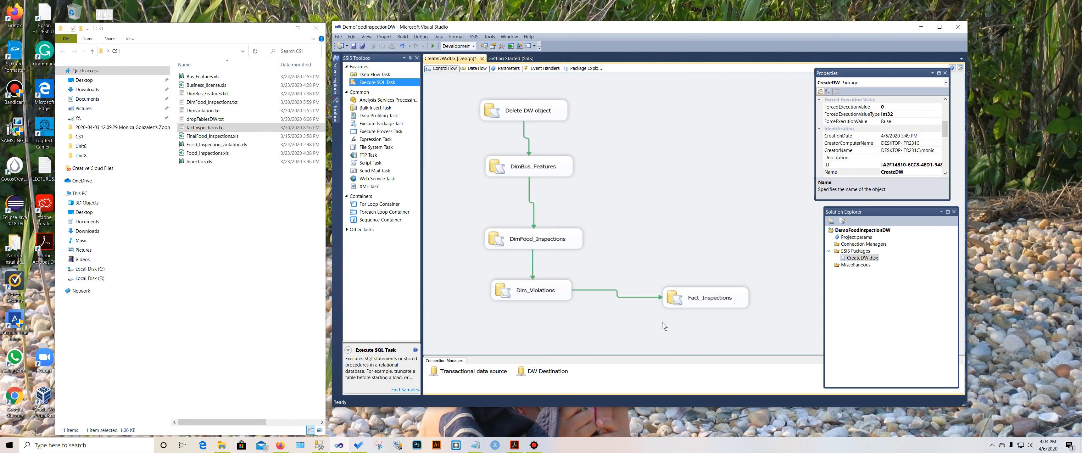
Run the CreateDW package, check the execution status of every task in the control flow and return to design mode.
left_click(433, 47)
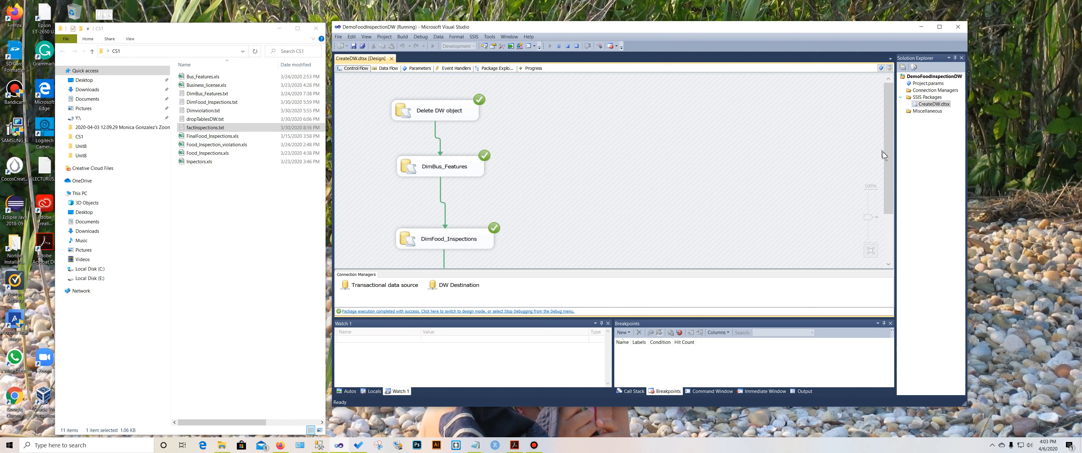
left_click_drag(887, 161, 883, 144)
scroll(883, 144, "down", 3)
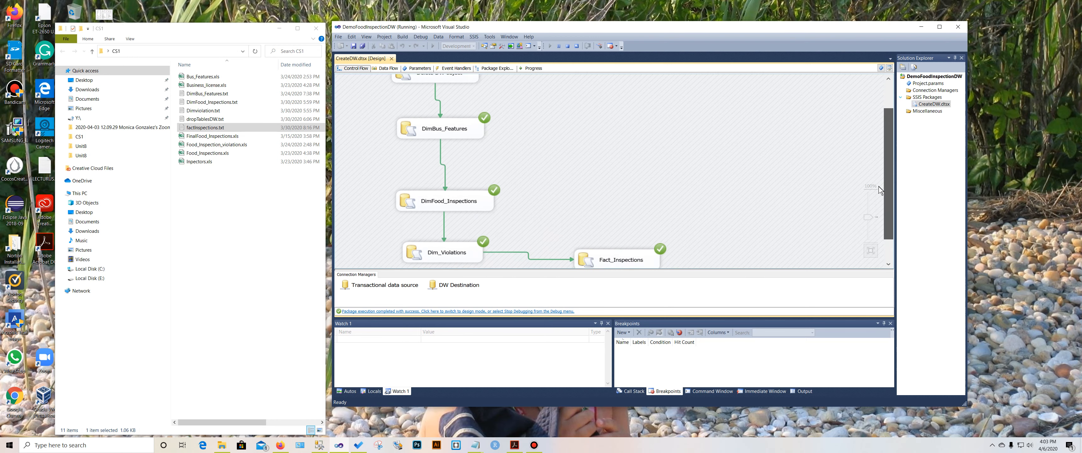
scroll(876, 193, "up", 3)
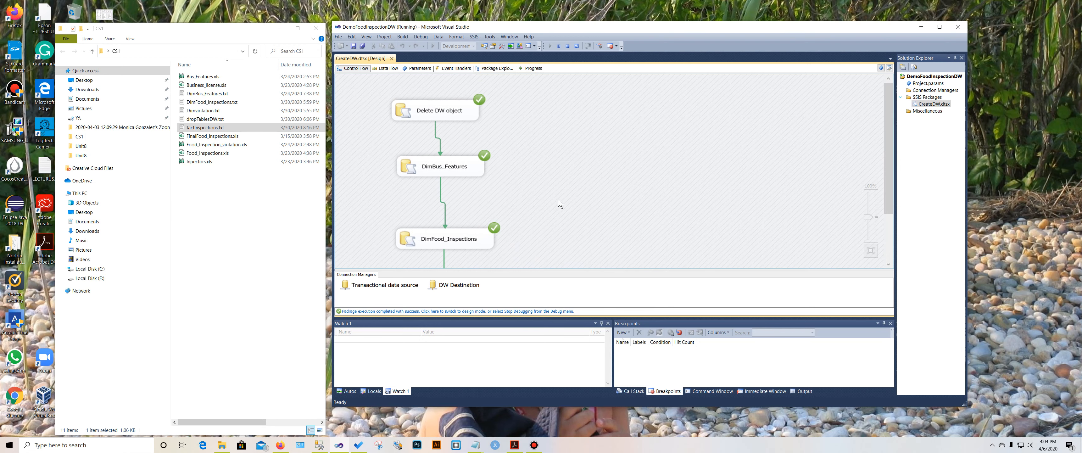
scroll(558, 200, "down", 3)
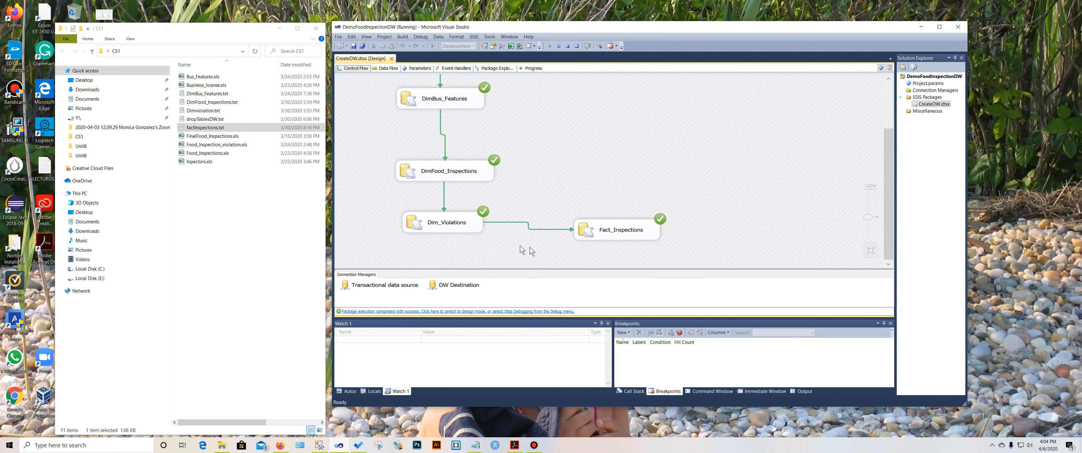
scroll(521, 250, "up", 3)
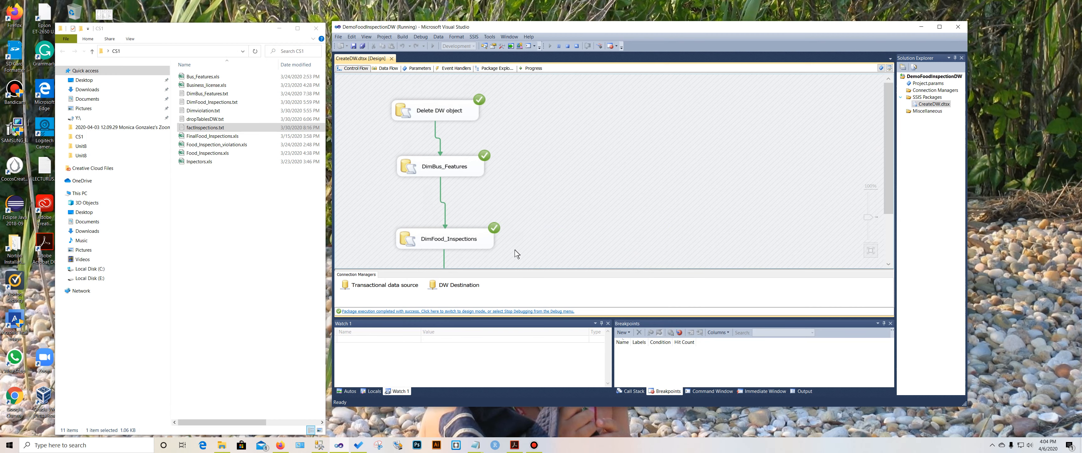
left_click(483, 312)
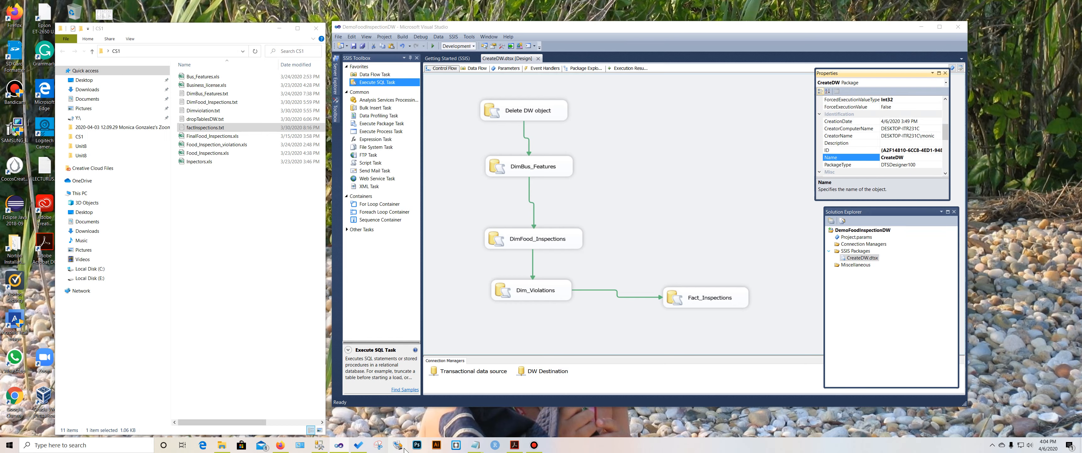
Switch to SQL Server Management Studio, inspect the tables of the refreshed DemoFoodInspectionDW database and return to the SSIS project.
left_click(319, 445)
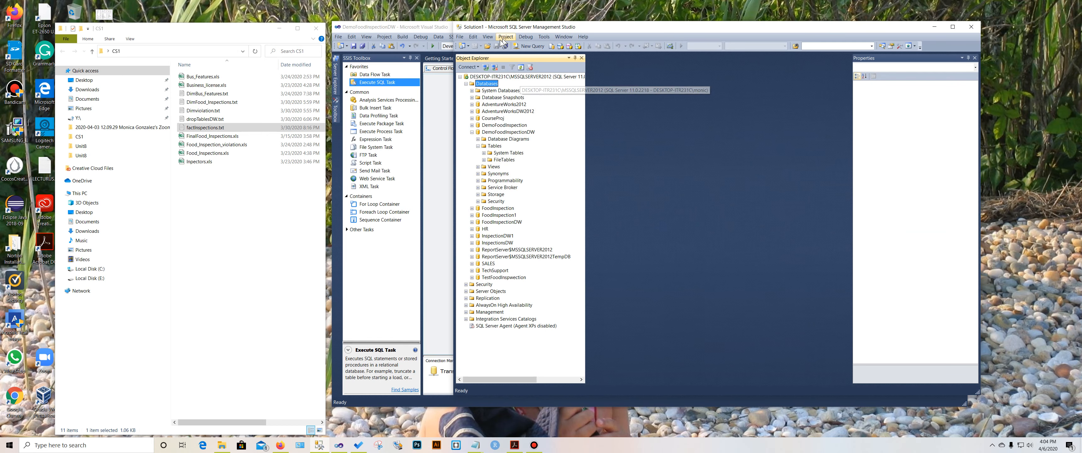
left_click(472, 132)
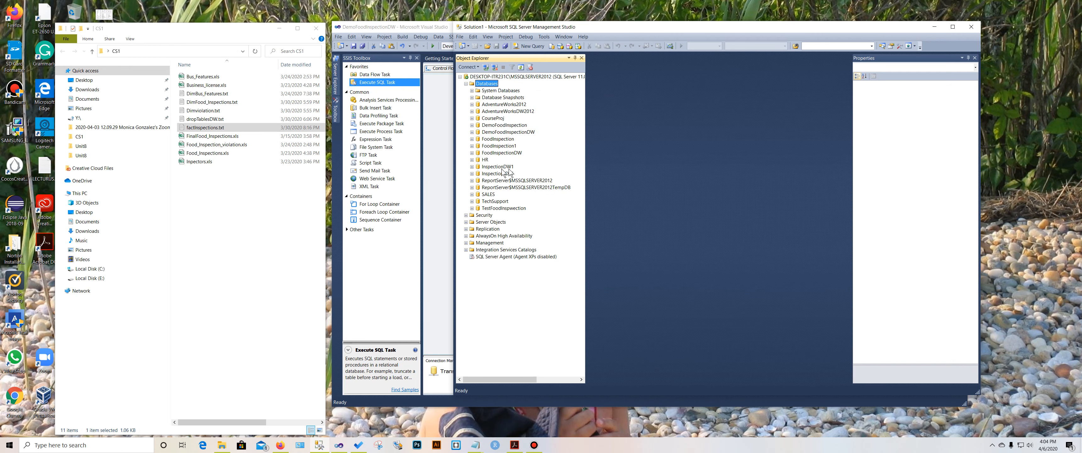
left_click(472, 132)
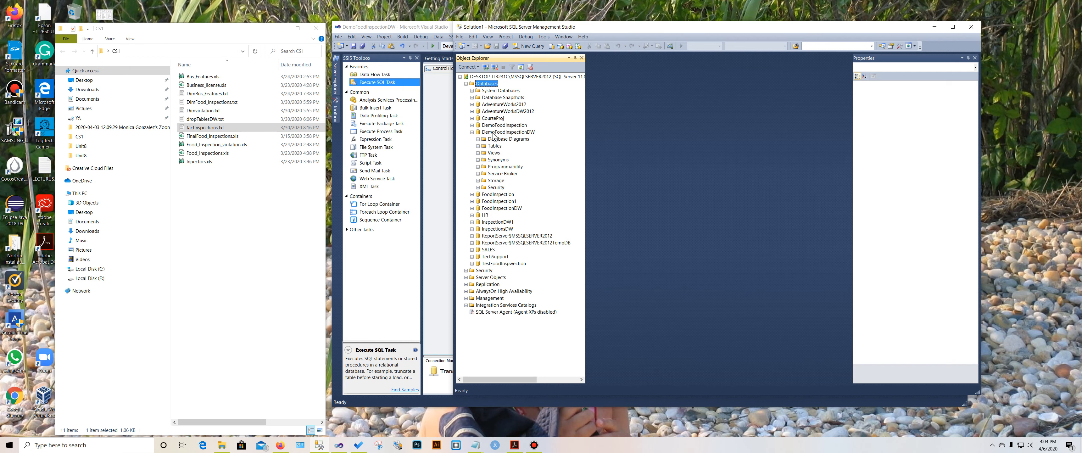
left_click(477, 146)
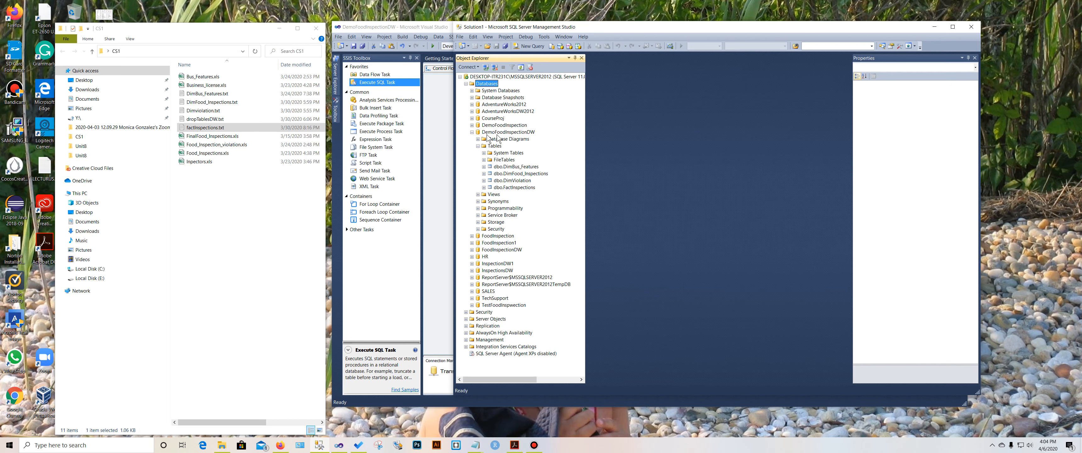
left_click(472, 132)
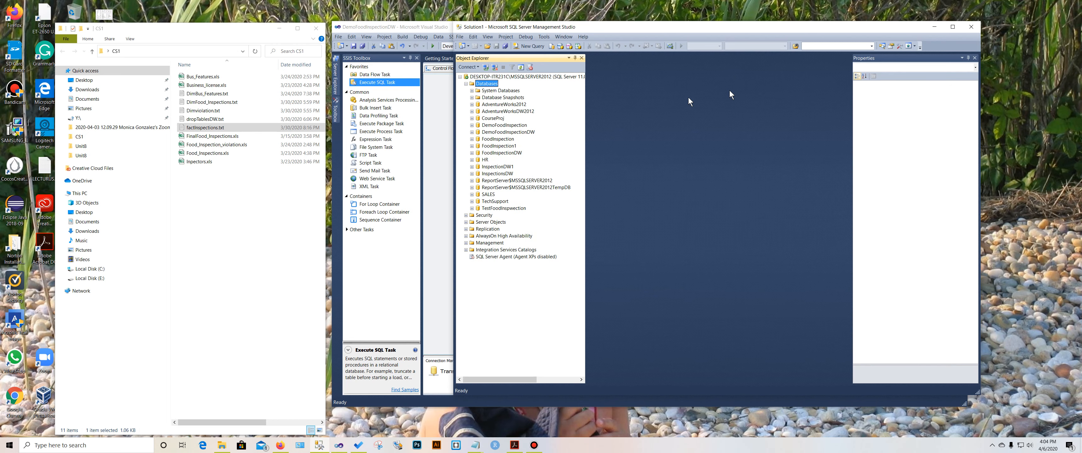
left_click(933, 26)
left_click(601, 345)
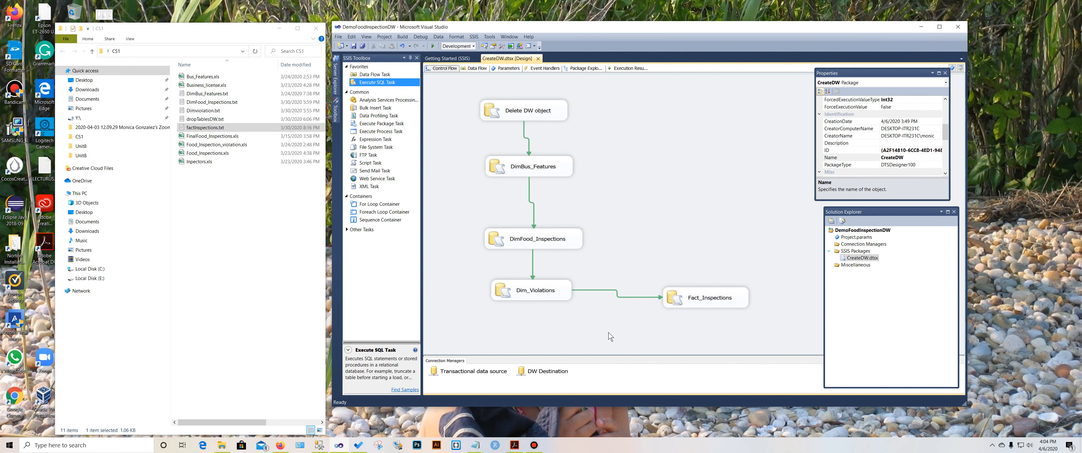
Add a new SSIS package to the DemoFoodInspectionDW project and rename its file as ImportData.dtsx.
left_click(853, 251)
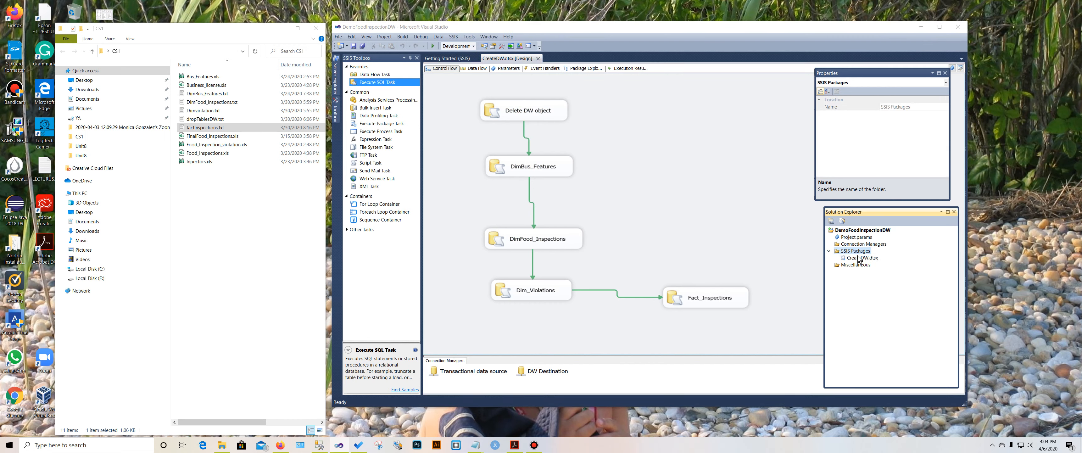
right_click(856, 251)
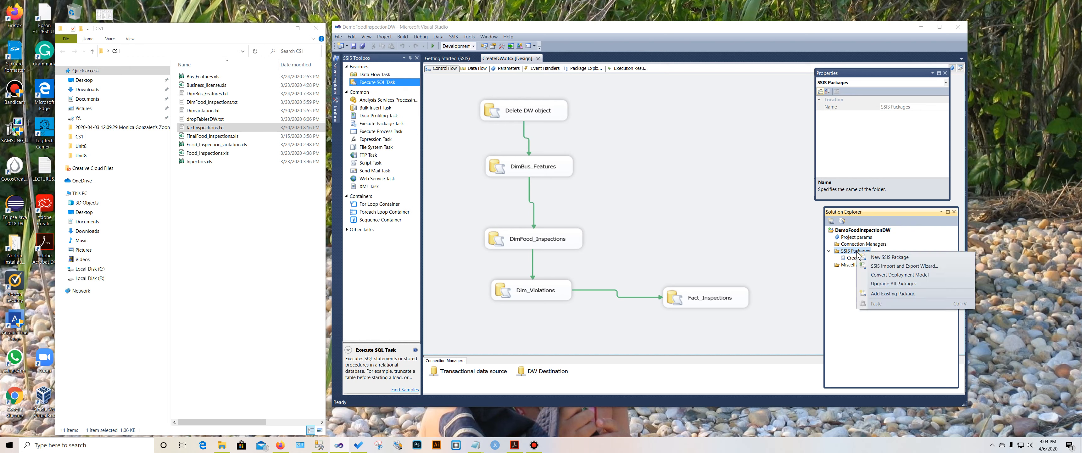
left_click(878, 257)
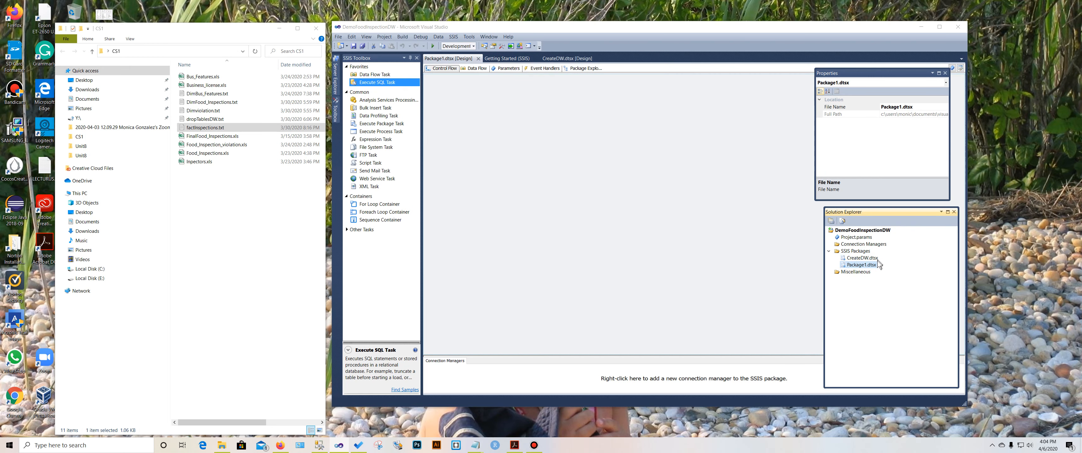
left_click(893, 108)
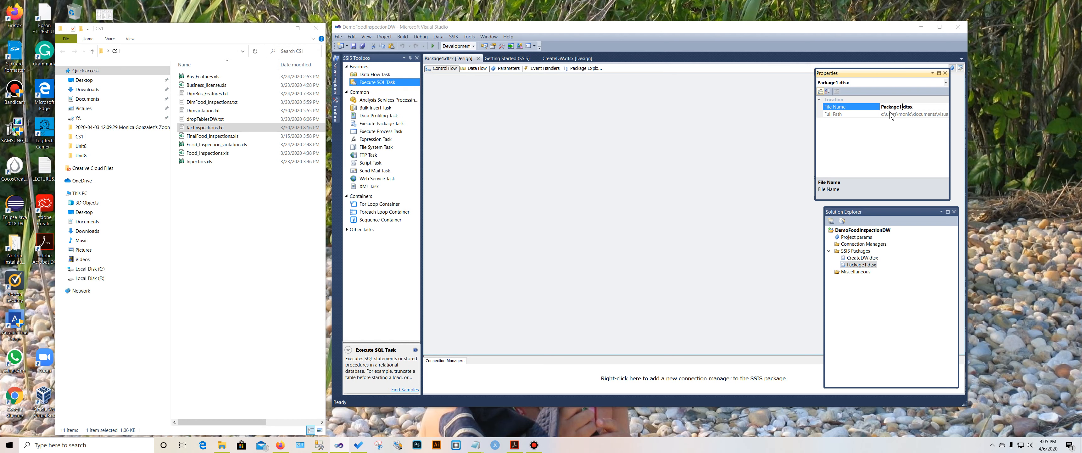
key("BackSpace")
key("BackSpace")
key("BackSpace")
key("BackSpace")
key("BackSpace")
key("BackSpace")
key("BackSpace")
key("BackSpace")
type("ImportData")
left_click(910, 338)
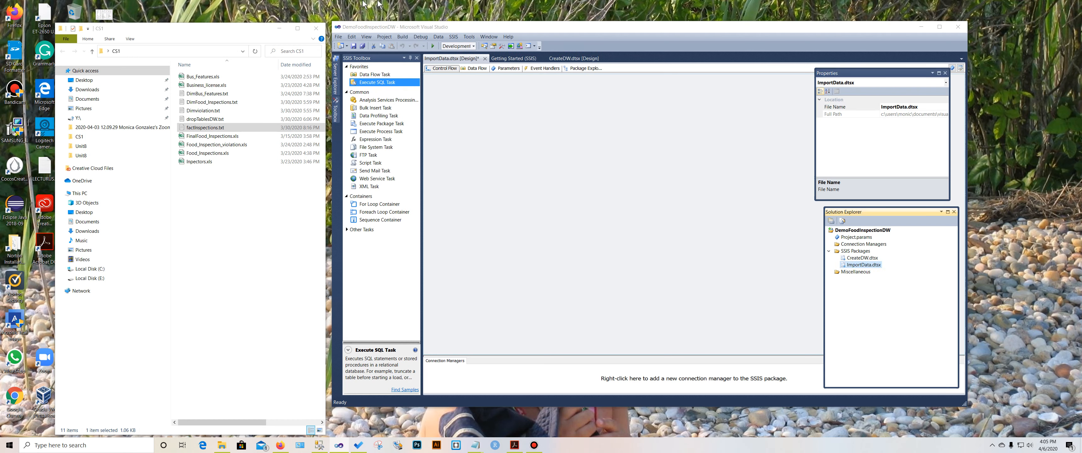
Close the ImportData.dtsx designer without saving its changes, along with the CreateDW.dtsx and Getting Started documents.
left_click(486, 59)
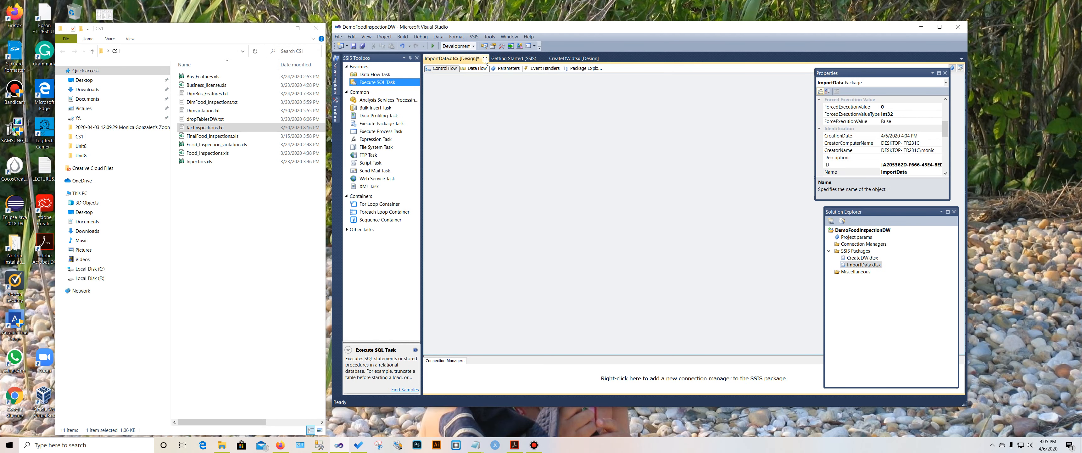
left_click(484, 59)
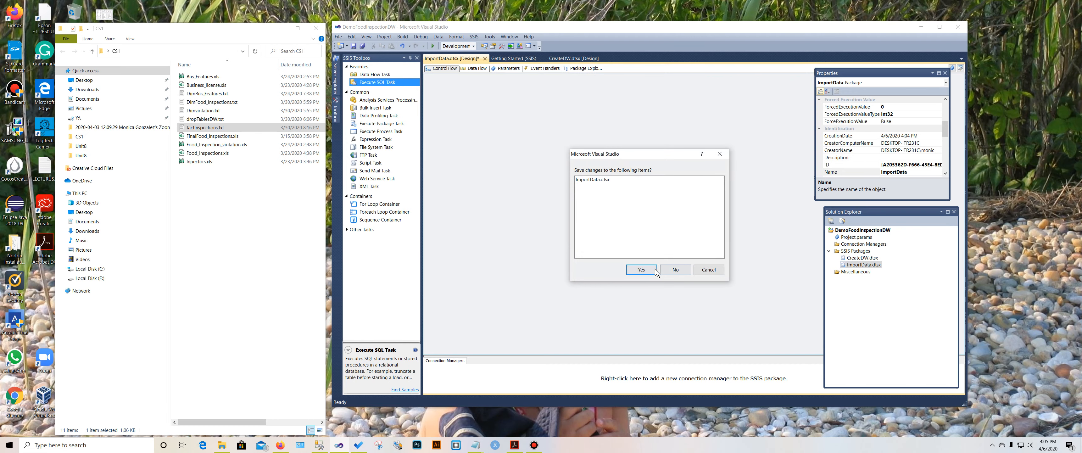
left_click(689, 271)
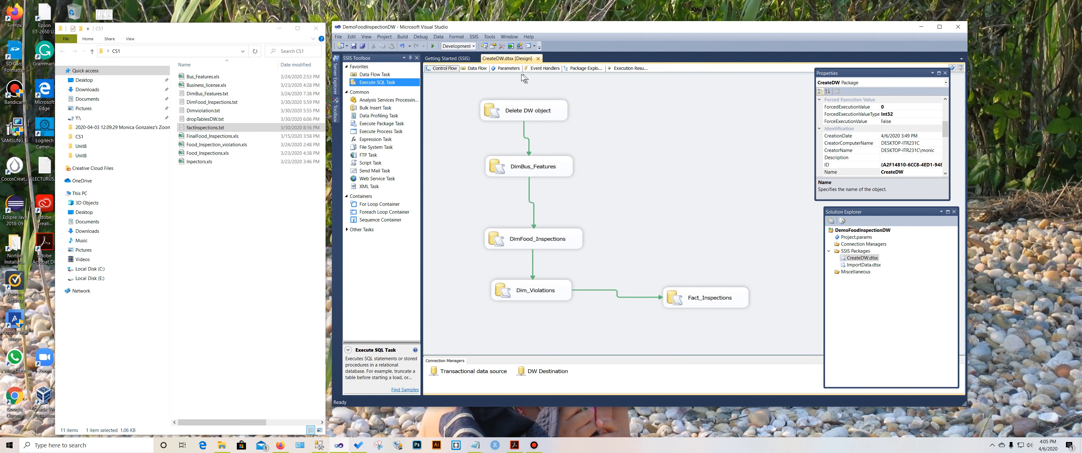
left_click(539, 58)
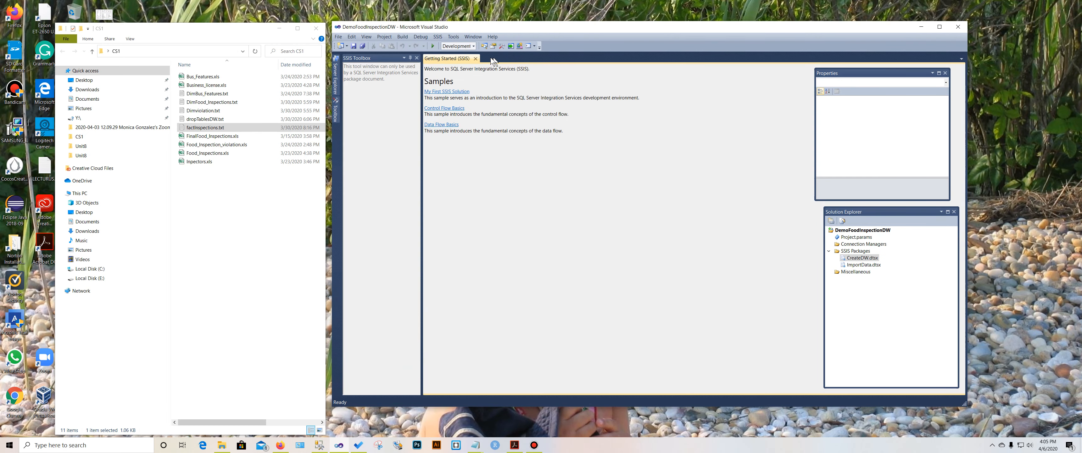
left_click(475, 59)
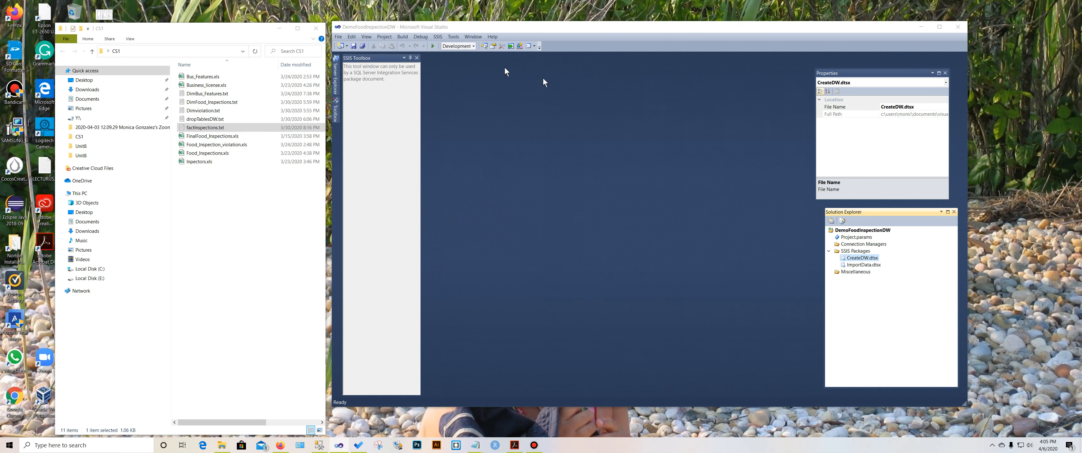
Open ImportData.dtsx and add a Data Flow Task named Import to its control flow.
double_click(862, 265)
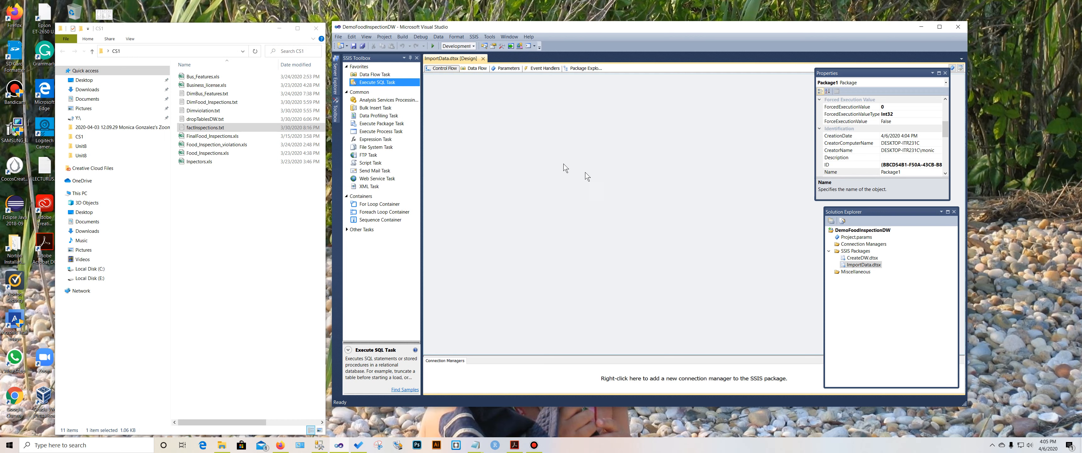
double_click(379, 74)
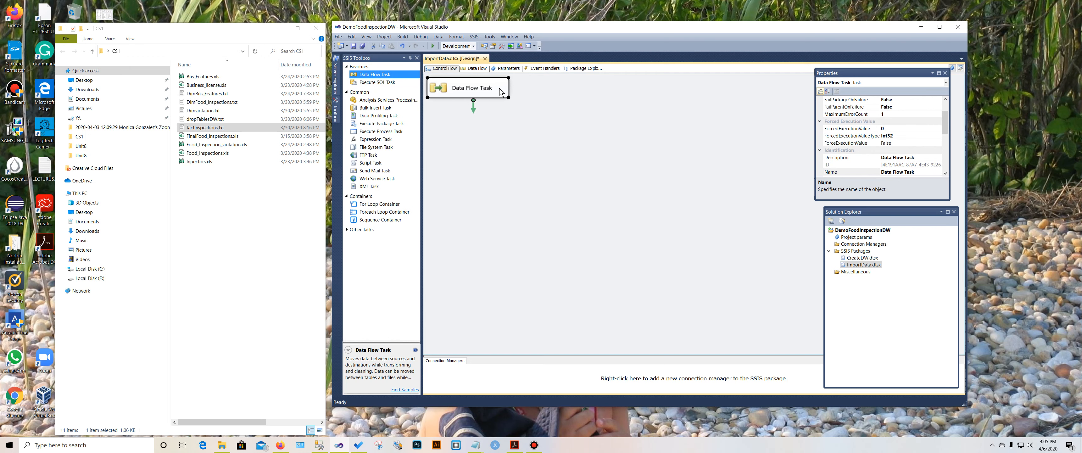
left_click(485, 90)
type("Imp")
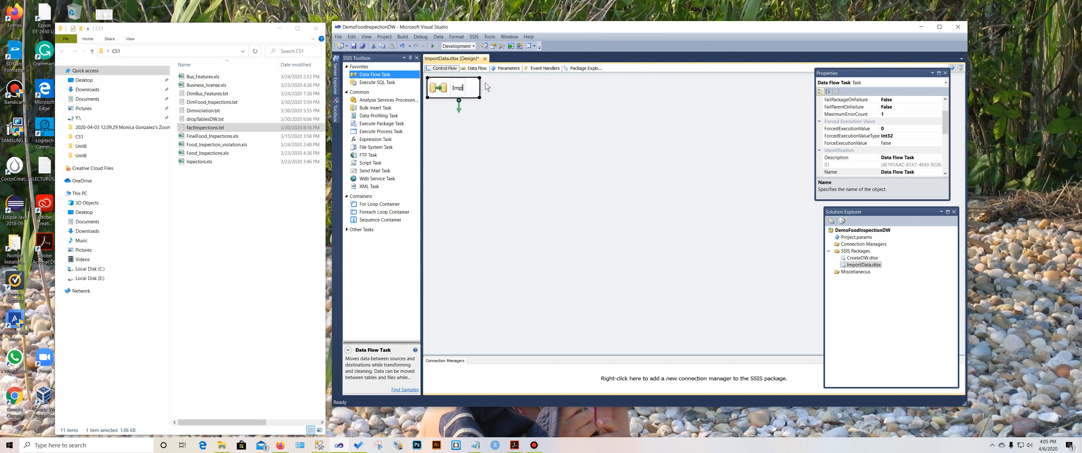
type("ort")
left_click(483, 172)
Open the Import data flow and add an OLE DB connection manager using the existing DemoFoodInspection data connection.
double_click(475, 80)
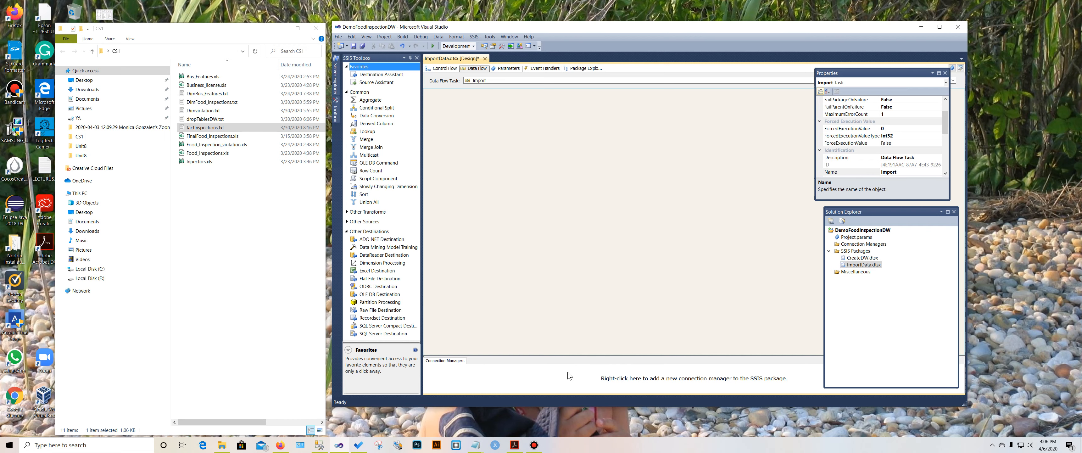
right_click(488, 377)
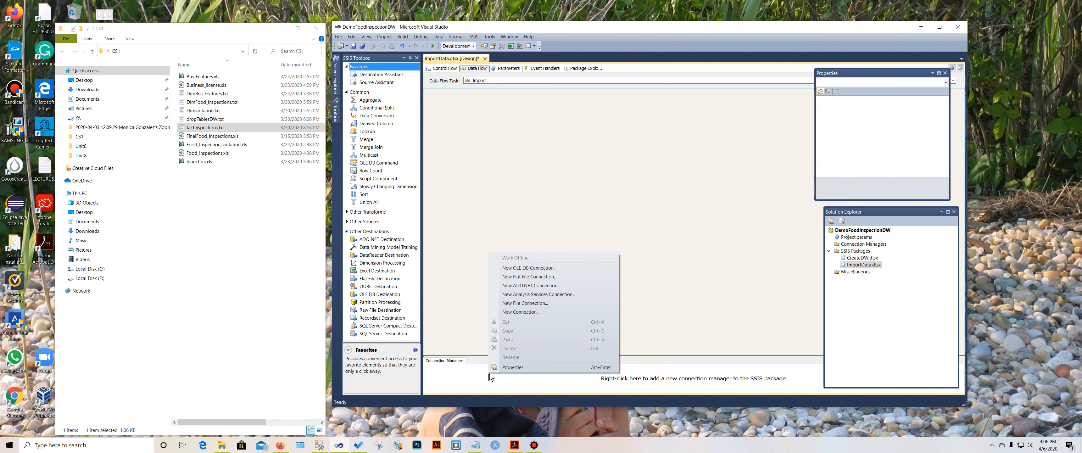
left_click(536, 268)
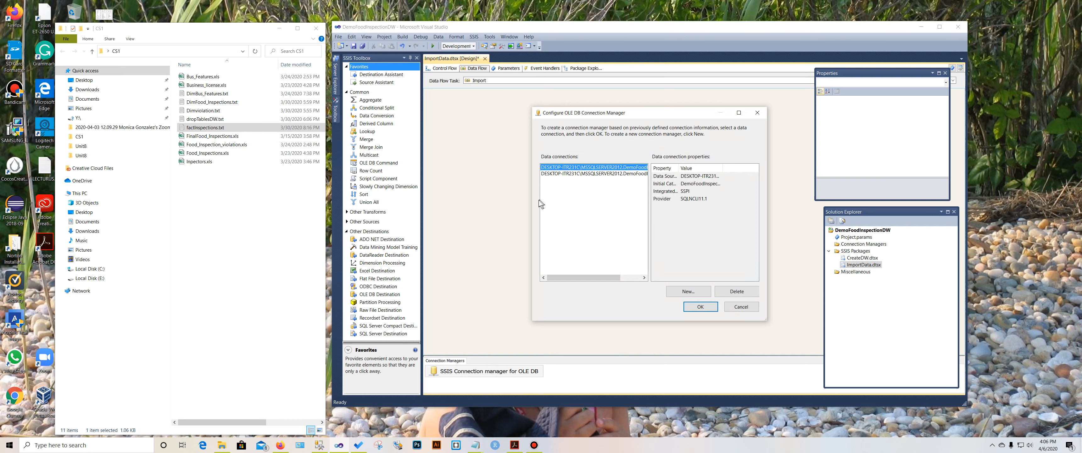
left_click_drag(532, 207, 433, 249)
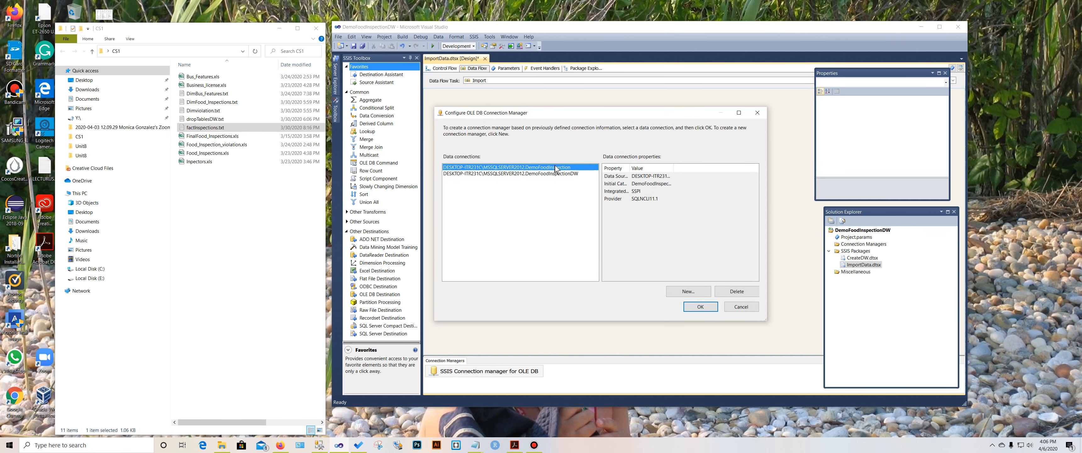
left_click(708, 305)
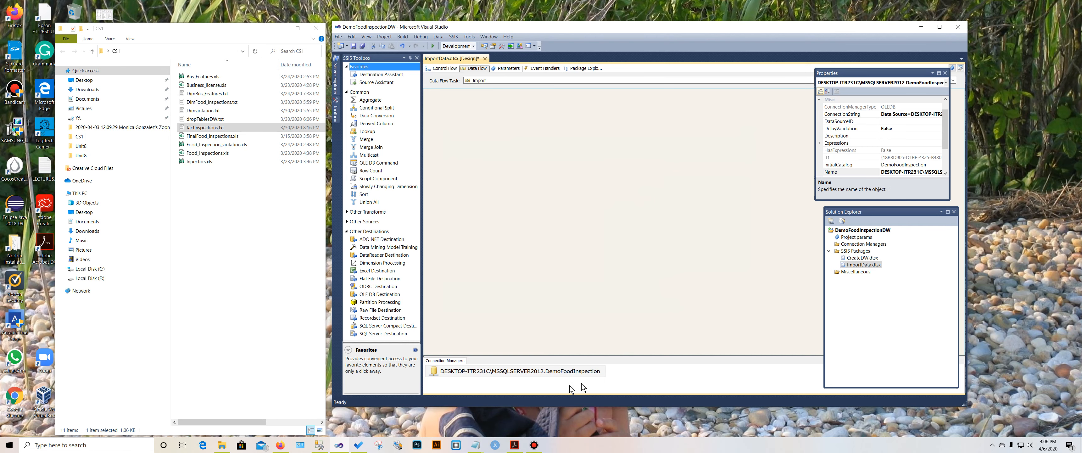
Rename the DemoFoodInspection connection manager as Transactional data source.
right_click(543, 370)
left_click(568, 350)
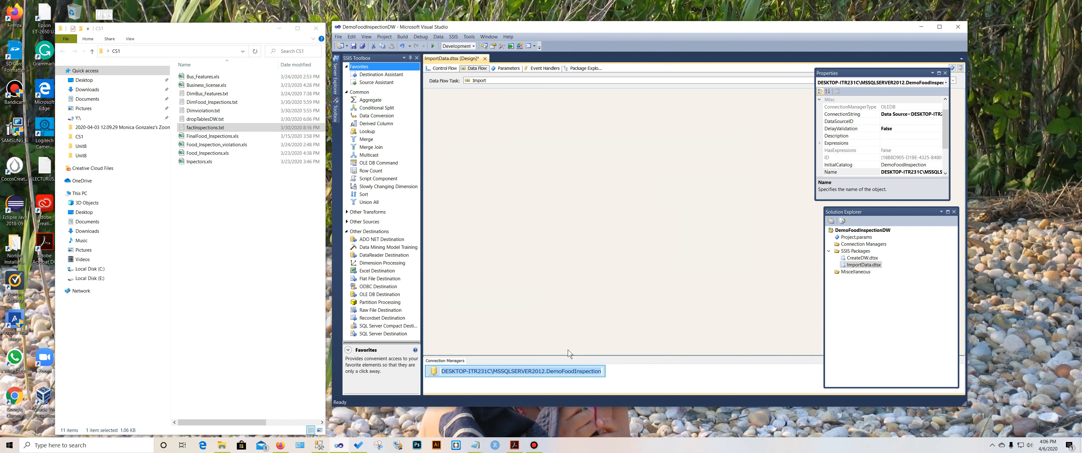
type("Tran")
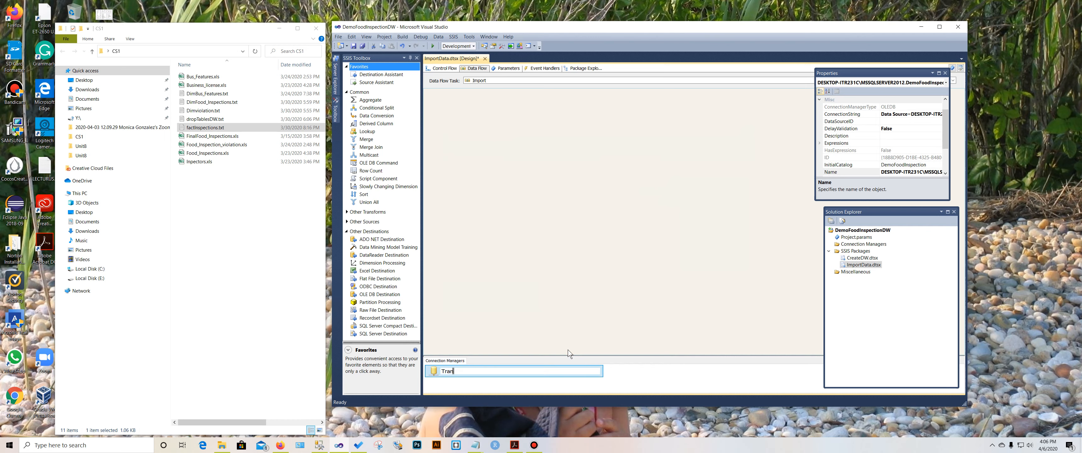
type("sactional data source")
left_click(630, 379)
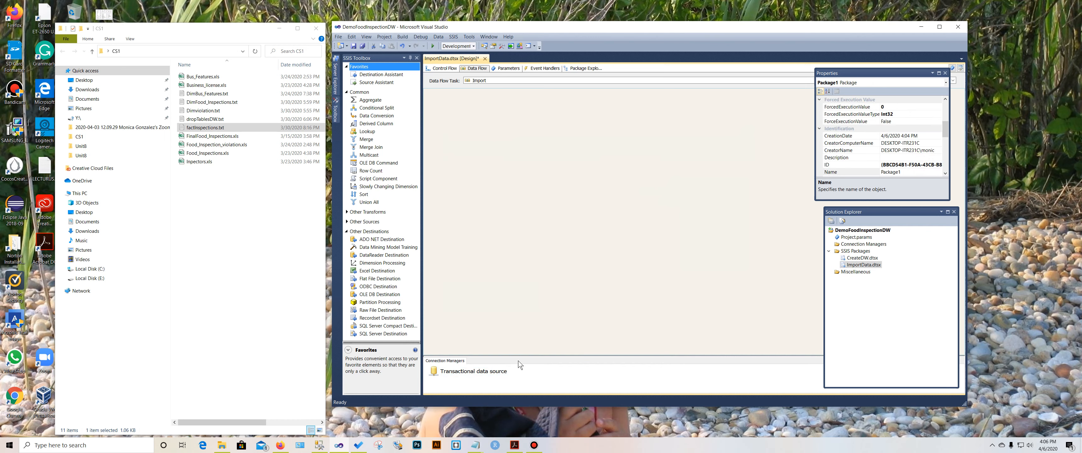
Add a second OLE DB connection manager using the existing DemoFoodInspectionDW data connection.
right_click(542, 370)
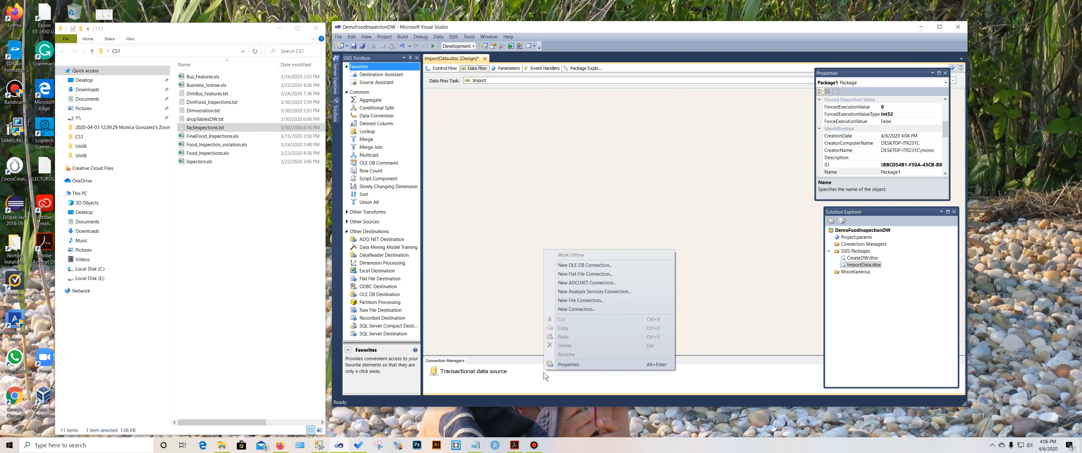
left_click(583, 264)
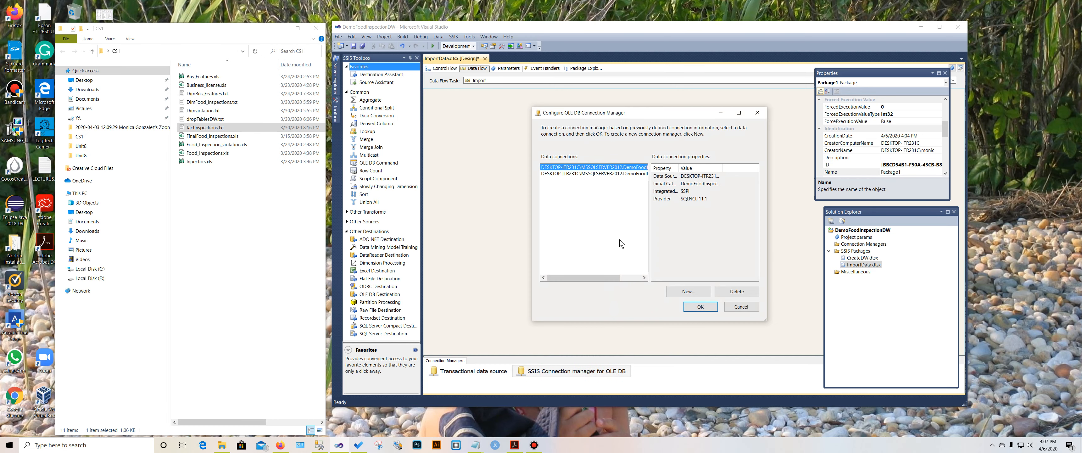
left_click(624, 173)
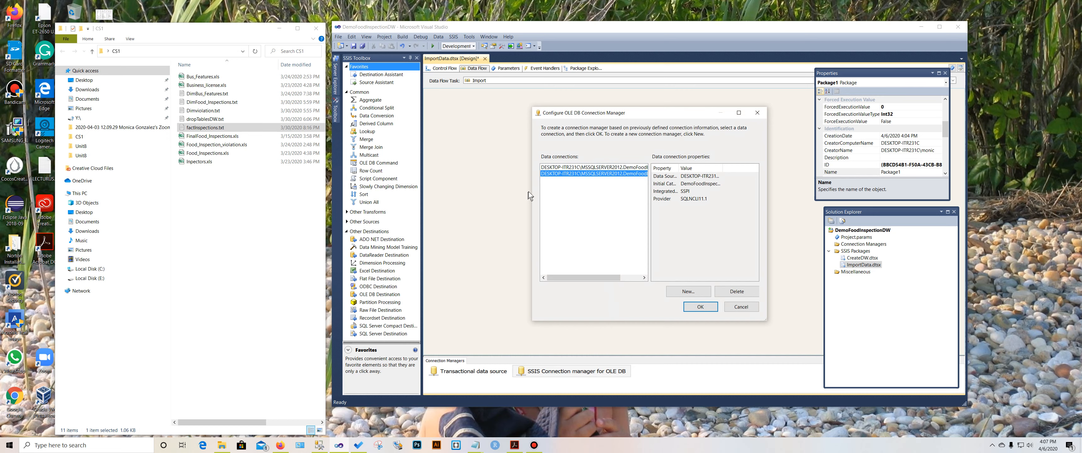
left_click_drag(533, 191, 422, 213)
left_click(704, 306)
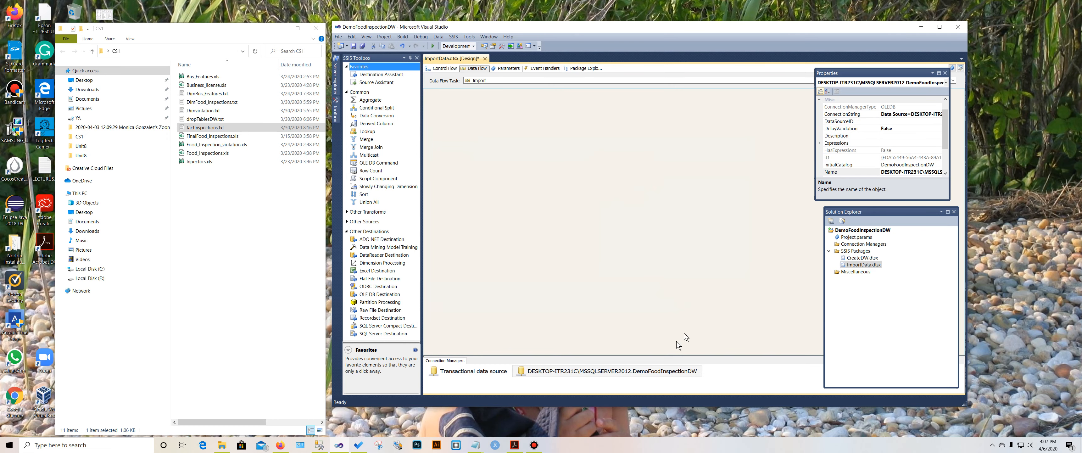
Rename the DemoFoodInspectionDW connection manager as DW Destination.
right_click(645, 369)
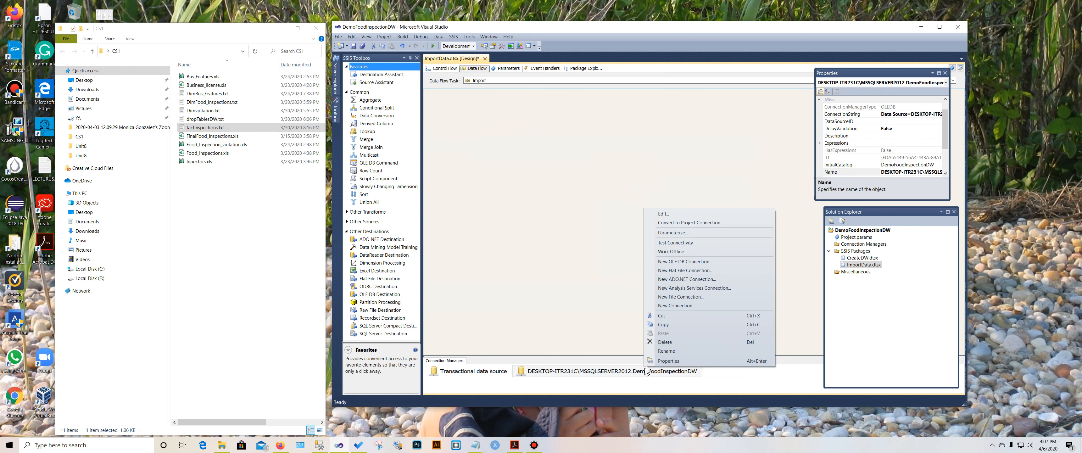
left_click(667, 348)
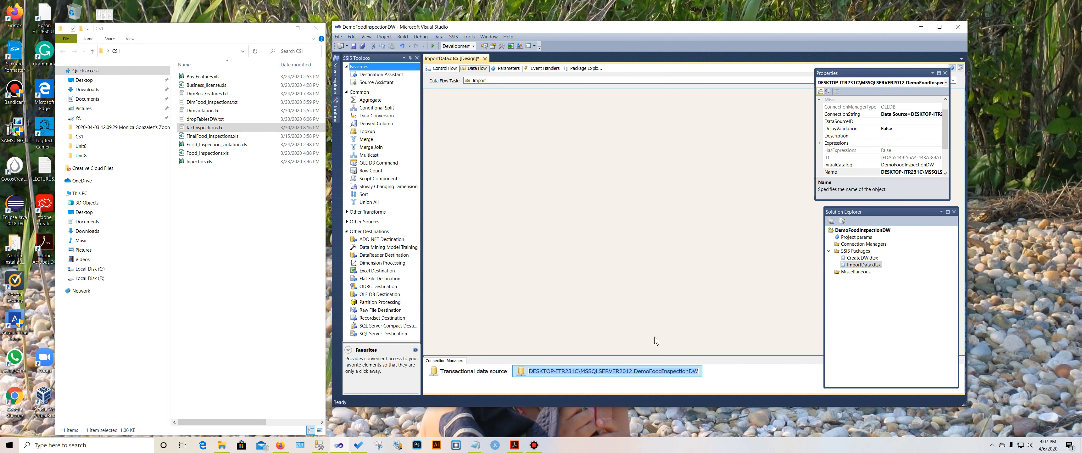
type("DW De")
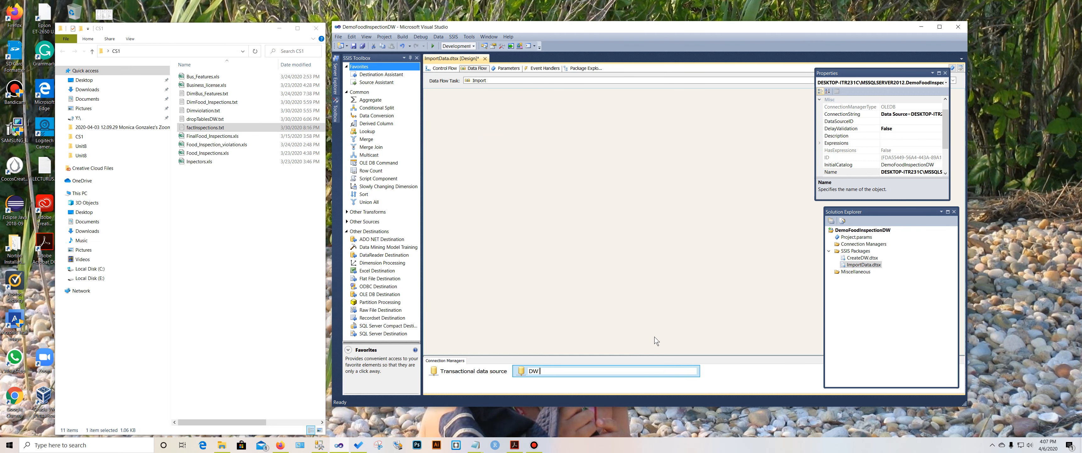
type("stination")
left_click(626, 317)
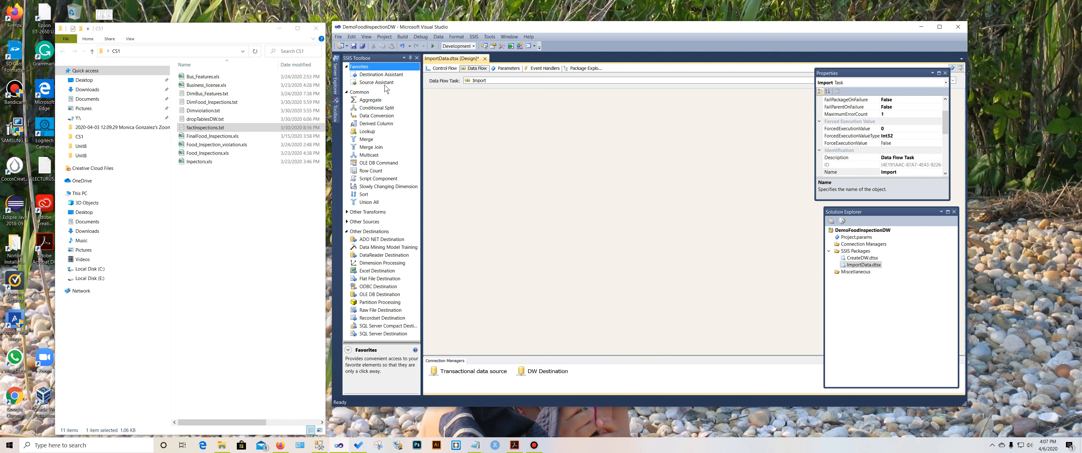
Add a SQL Server source to the Import data flow using the Transactional data source connection manager.
left_click_drag(374, 84, 477, 121)
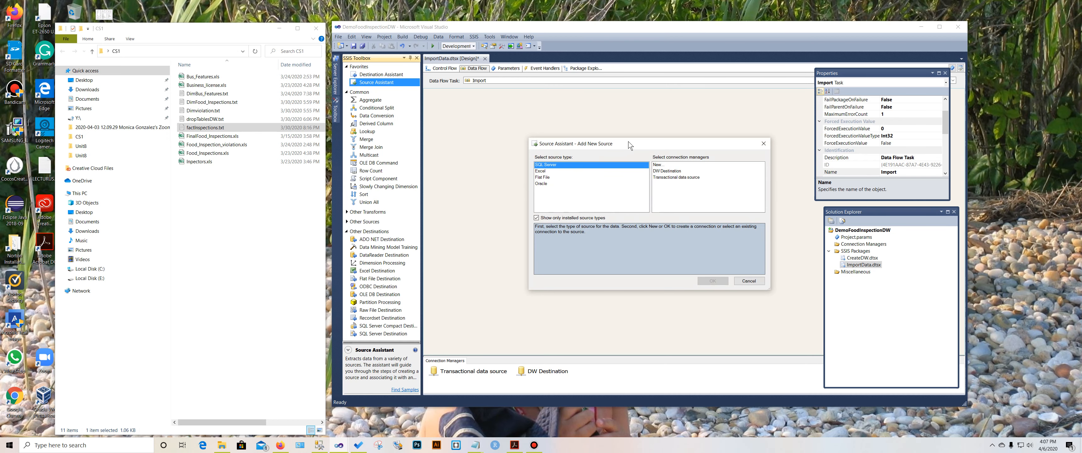
left_click_drag(539, 118, 564, 96)
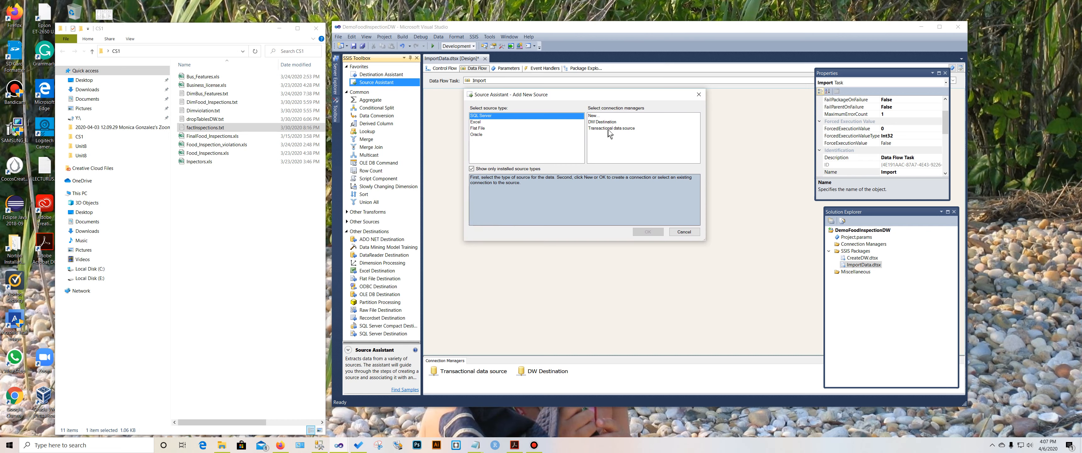
left_click(610, 129)
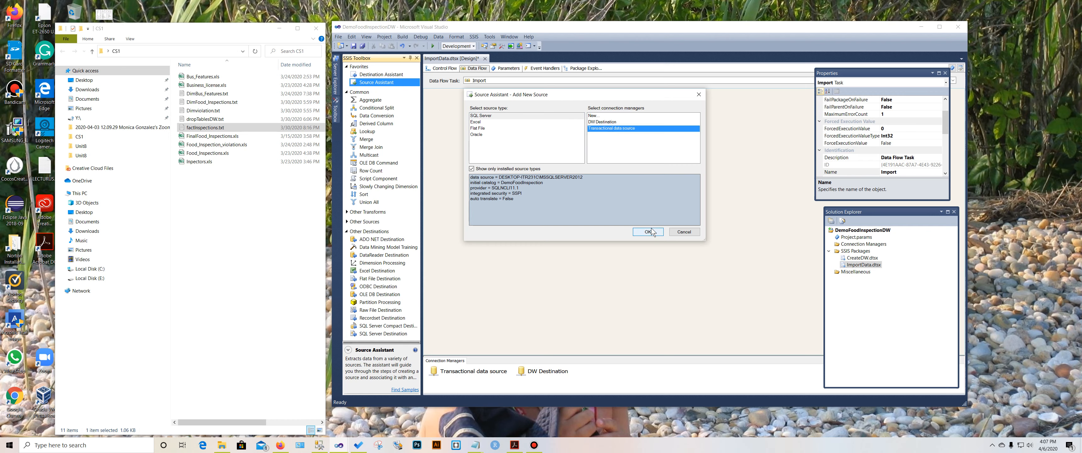
left_click(650, 231)
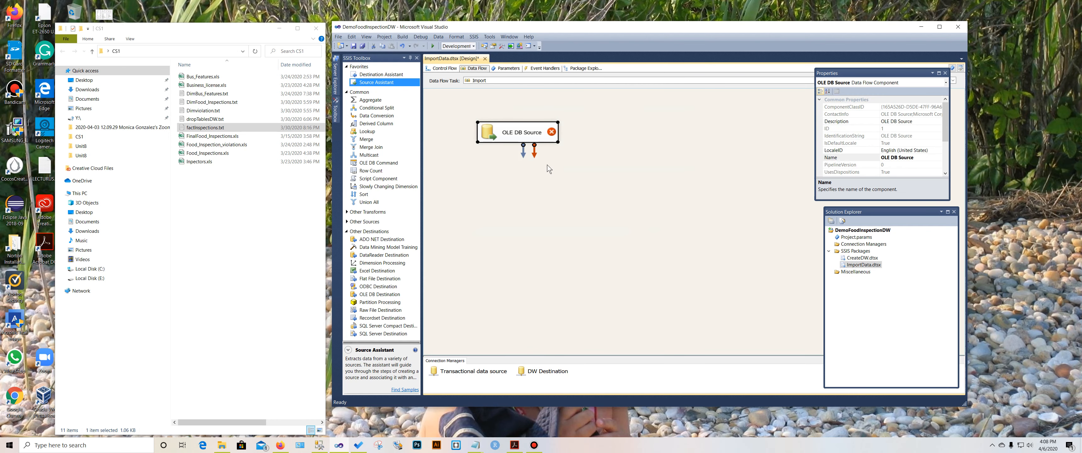
Edit the OLE DB Source and select the business features table in Table or view access mode.
right_click(543, 135)
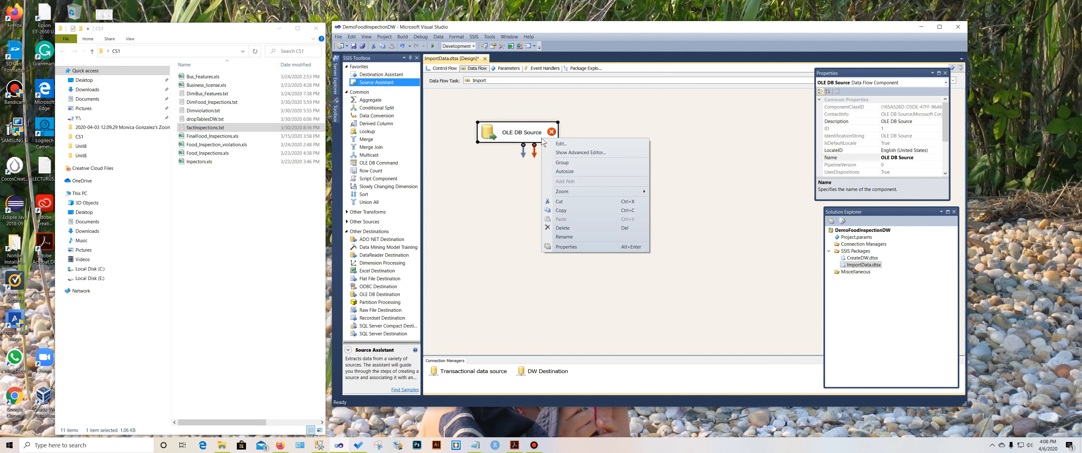
left_click(560, 144)
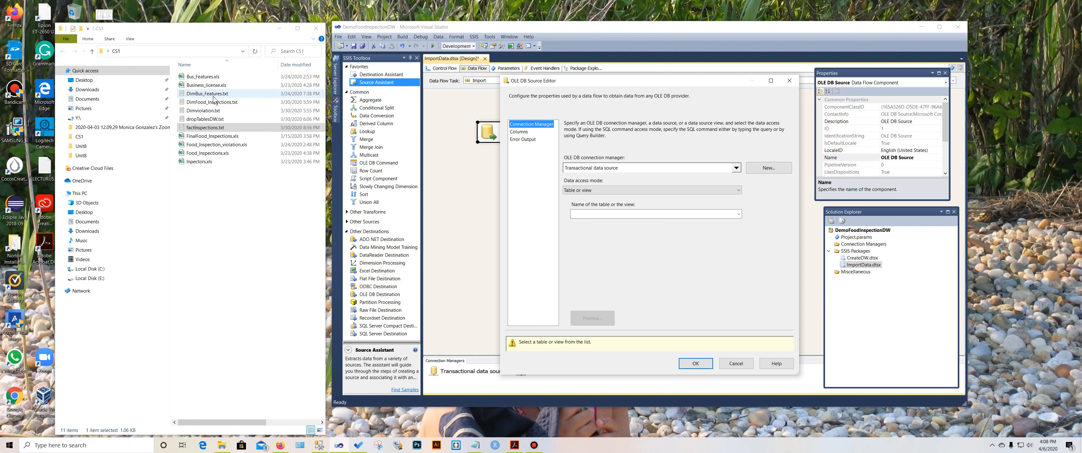
left_click(739, 214)
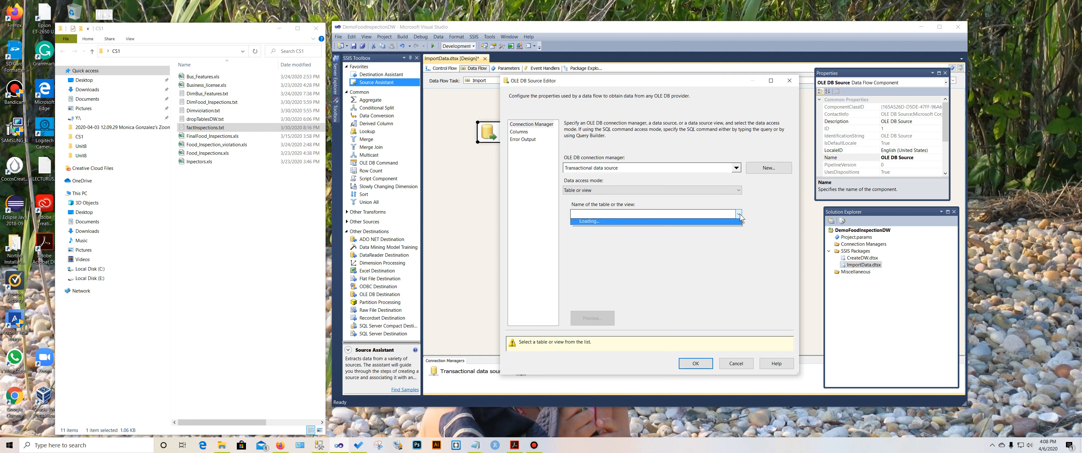
left_click(719, 222)
Compare the source's columns with the DimBus_Features.txt script and exclude the Inspection_ID column from the OLE DB Source.
left_click(520, 133)
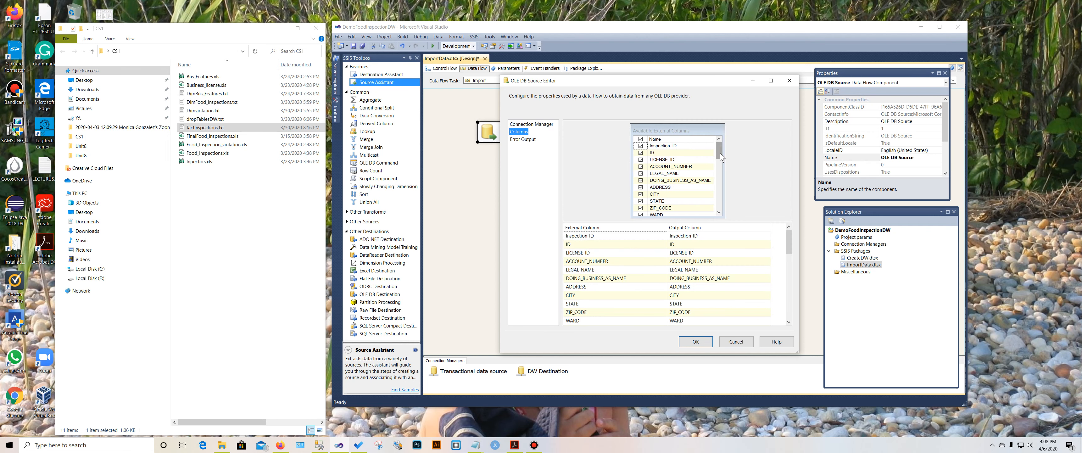
mouse_move(721, 153)
left_mouse_down()
mouse_move(716, 216)
mouse_move(712, 148)
left_mouse_up()
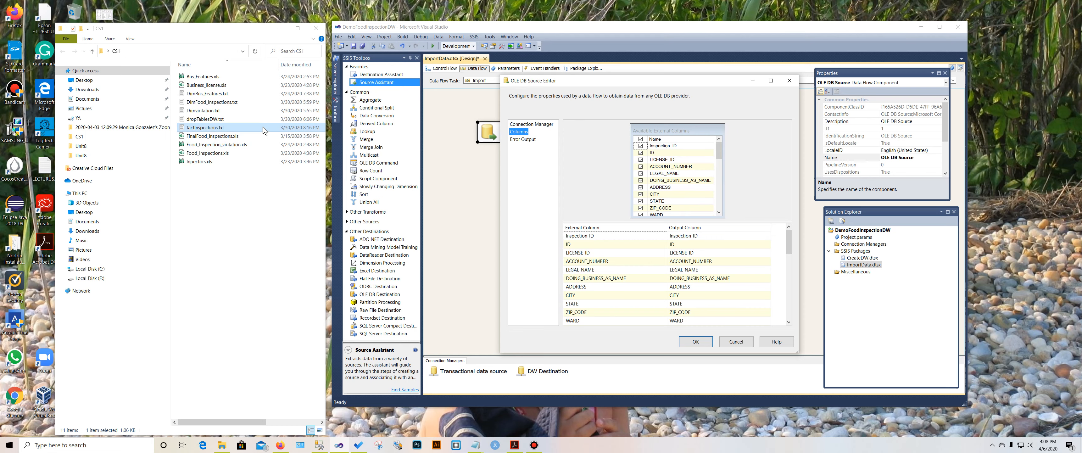
double_click(235, 93)
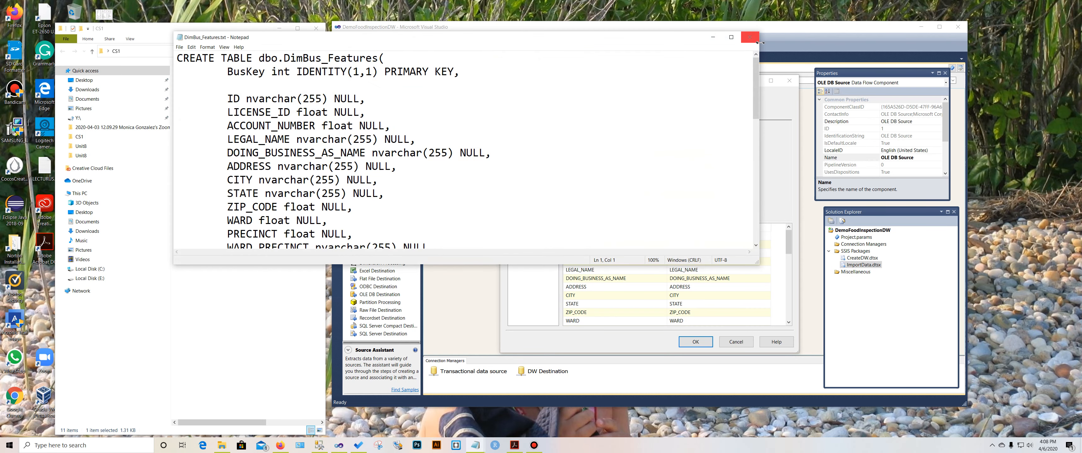
left_click(749, 38)
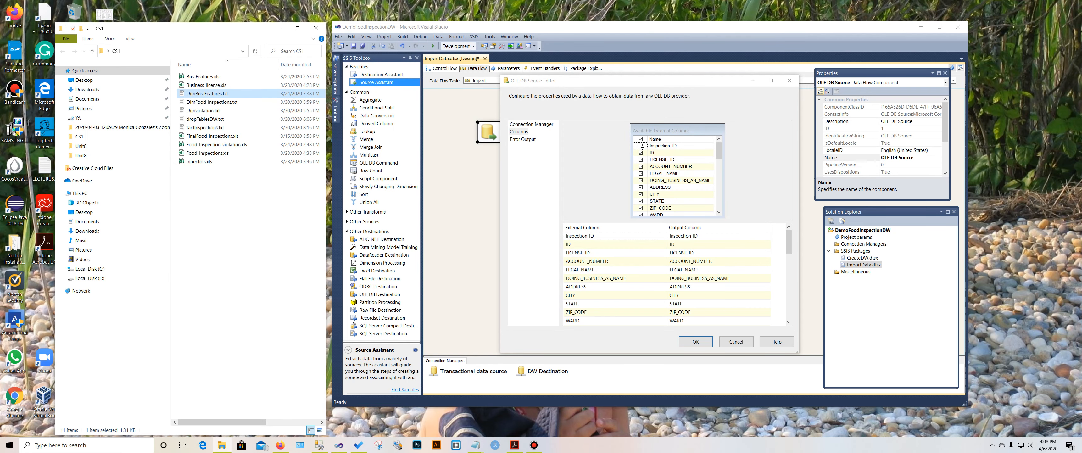
left_click(641, 146)
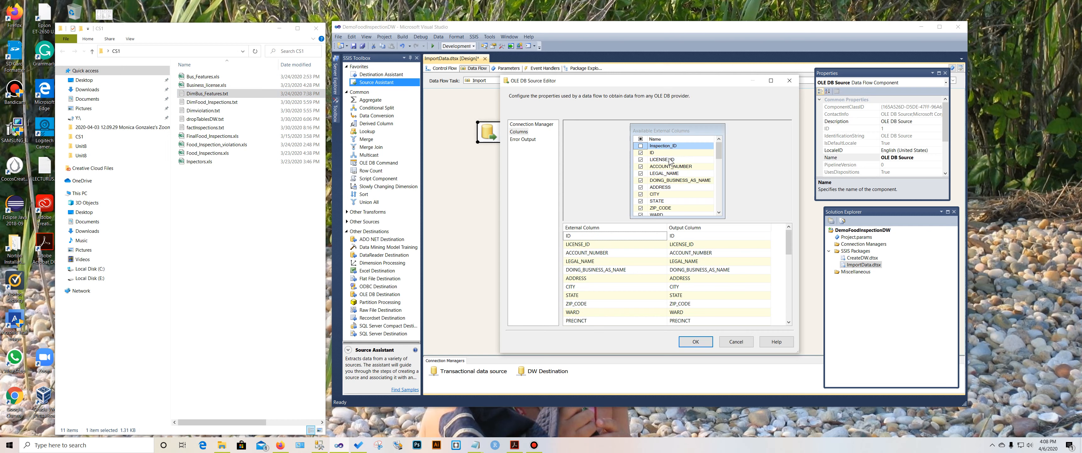
left_click(696, 343)
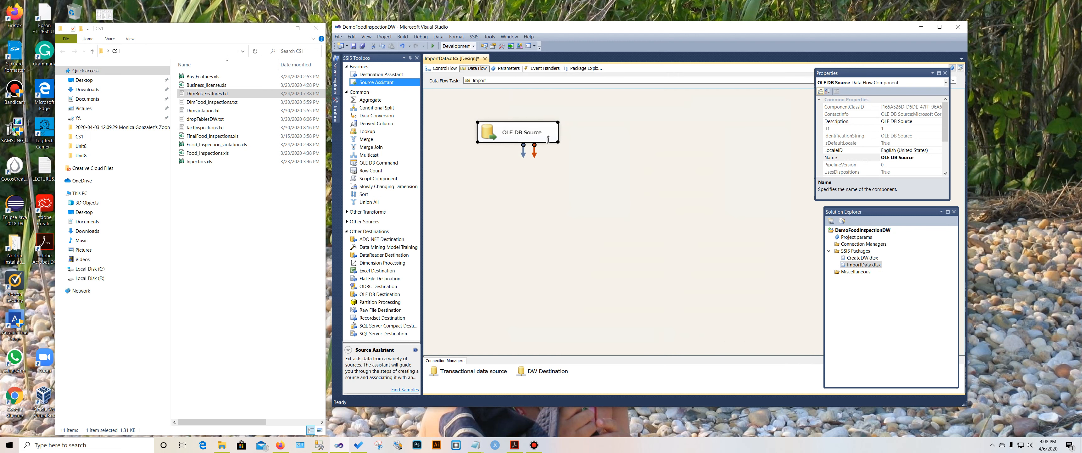
Rename the OLE DB Source component as Bus_Features.
left_click(533, 136)
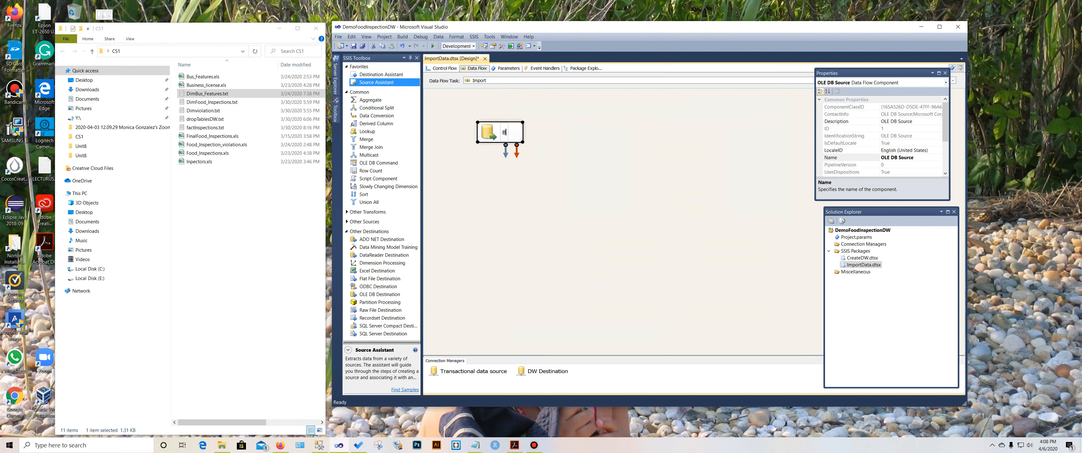
type("Bus-")
key("BackSpace")
type("_Feat")
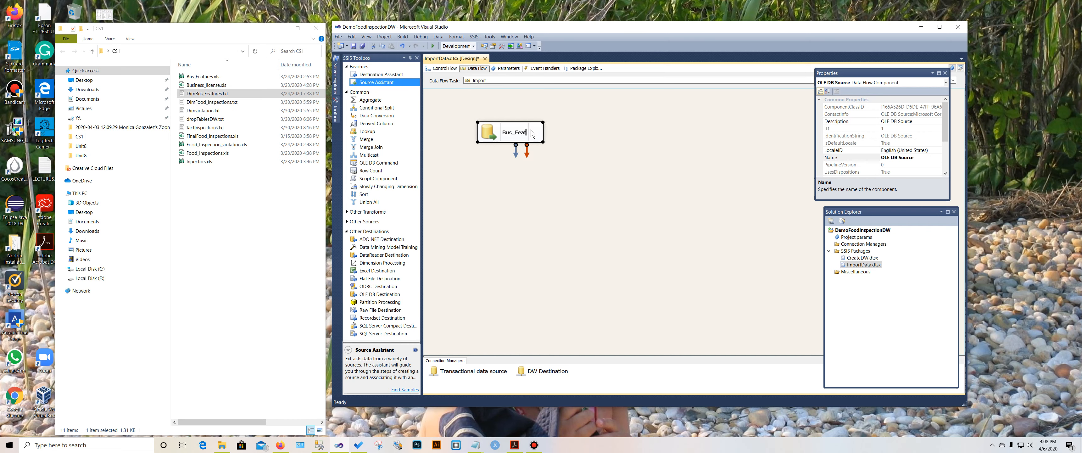
type("ures")
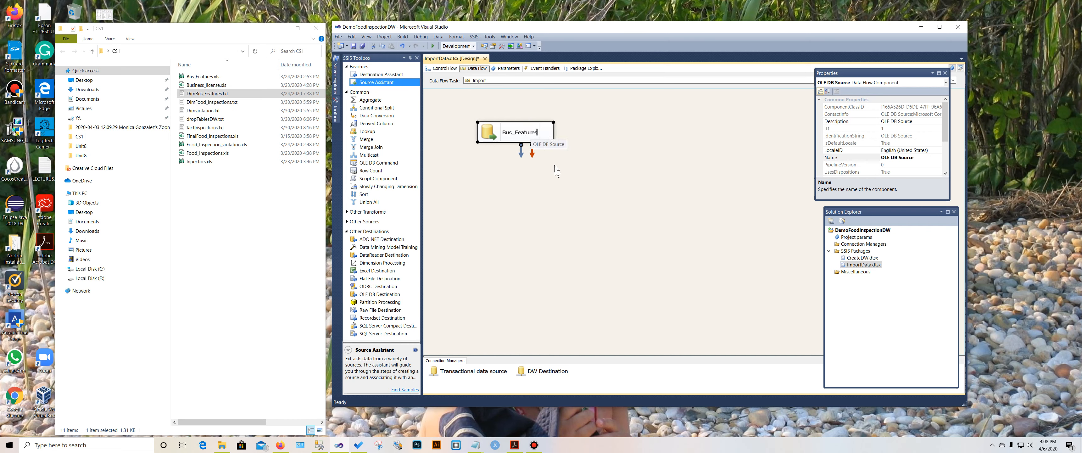
left_click(528, 187)
Add a SQL Server destination using the DW Destination connection manager and place it below Bus_Features.
left_click(366, 74)
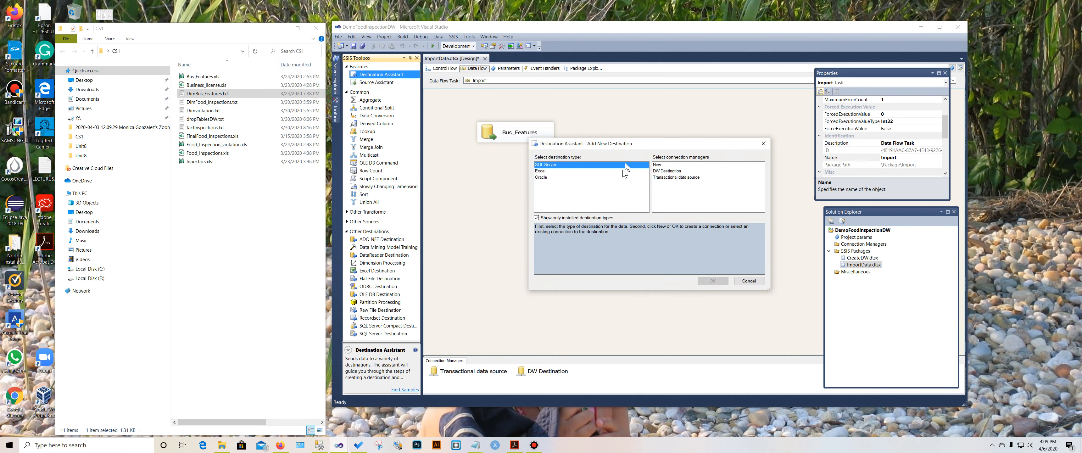
left_click(672, 171)
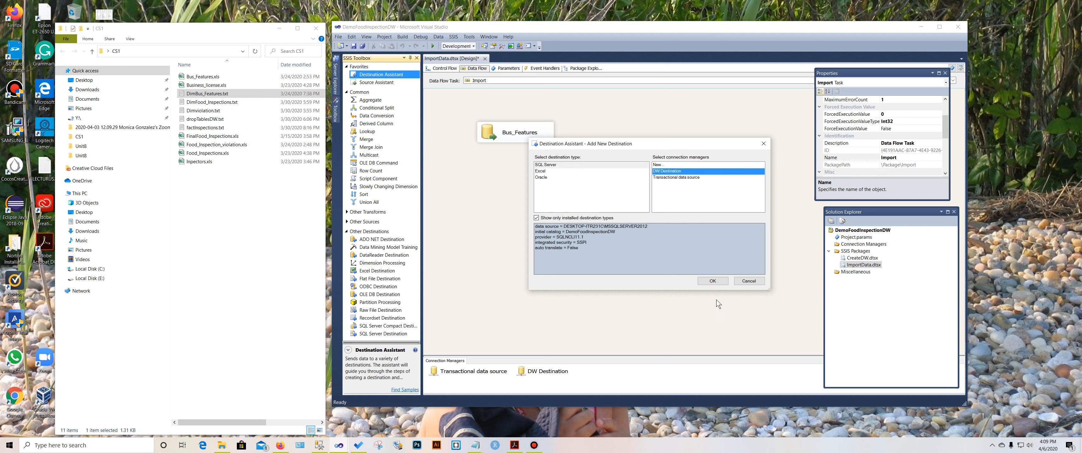
left_click(713, 281)
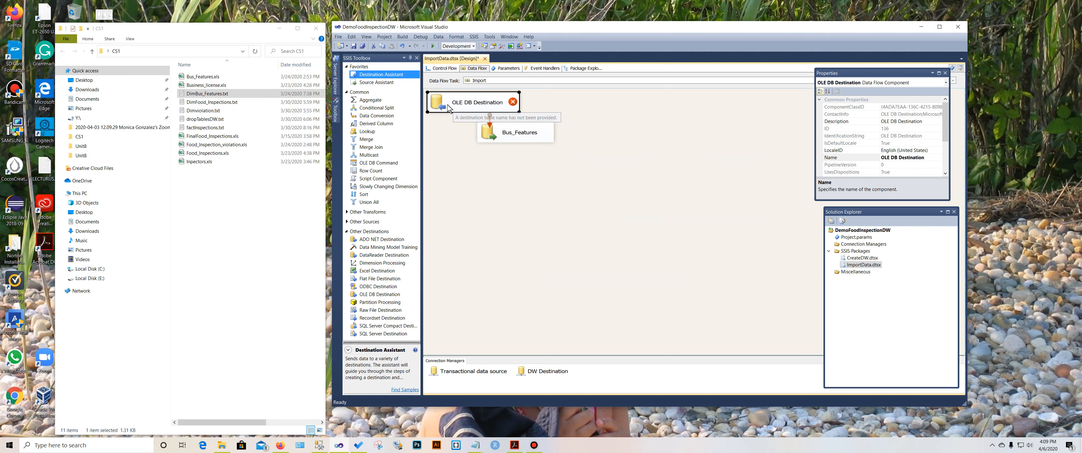
left_click_drag(451, 103, 491, 180)
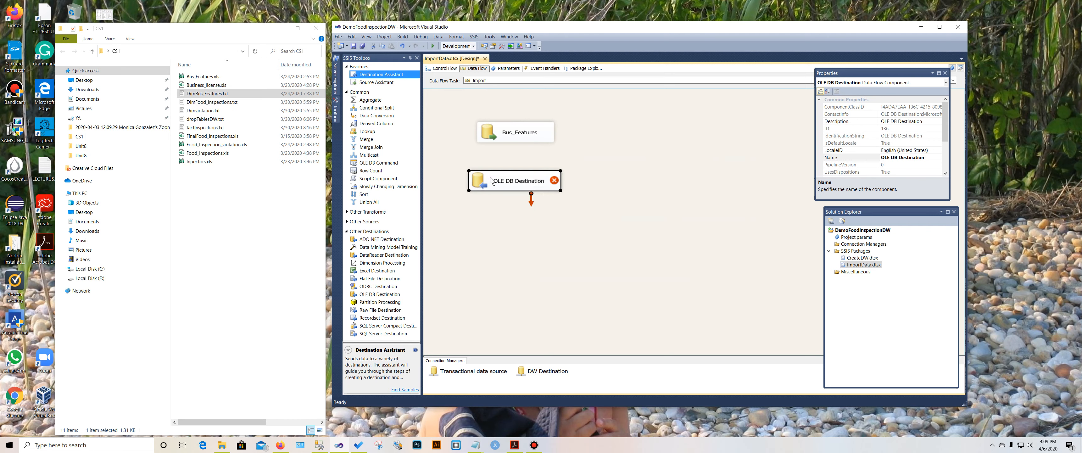
Rename the OLE DB Destination as Destination Bus_Features and connect the Bus_Features source's output to it.
left_click(509, 184)
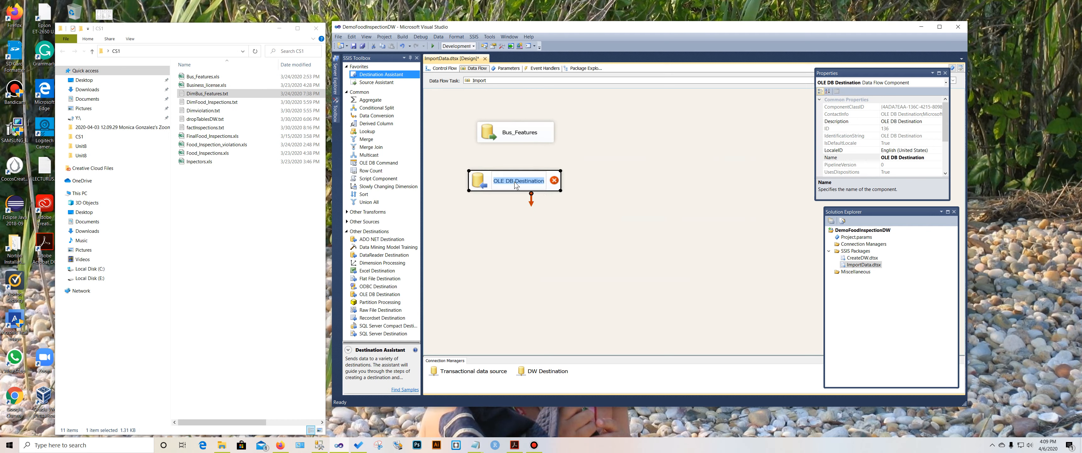
type("D")
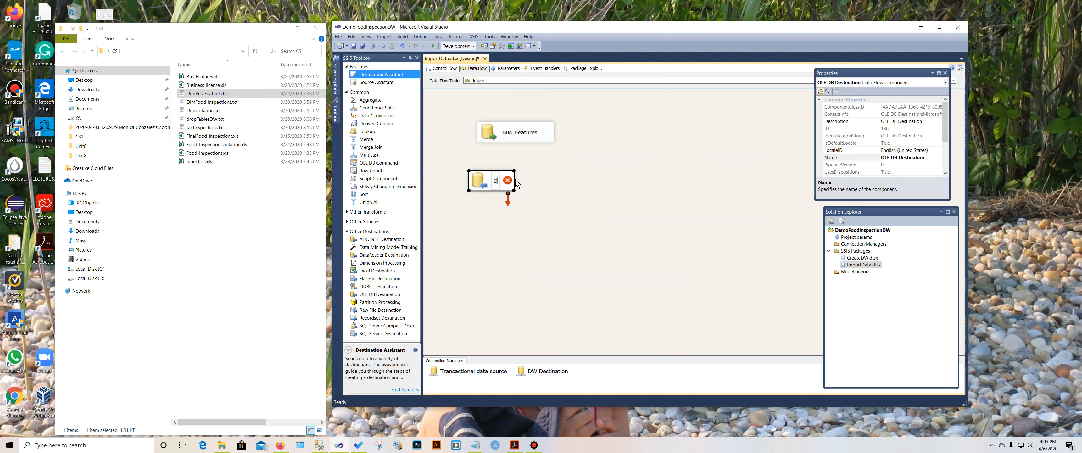
type("estinat")
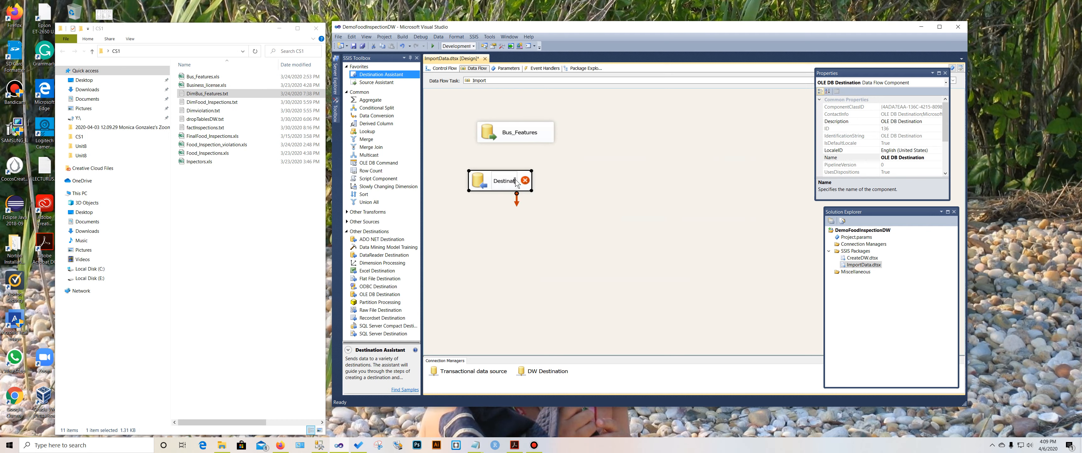
type("ion Bus_Fe")
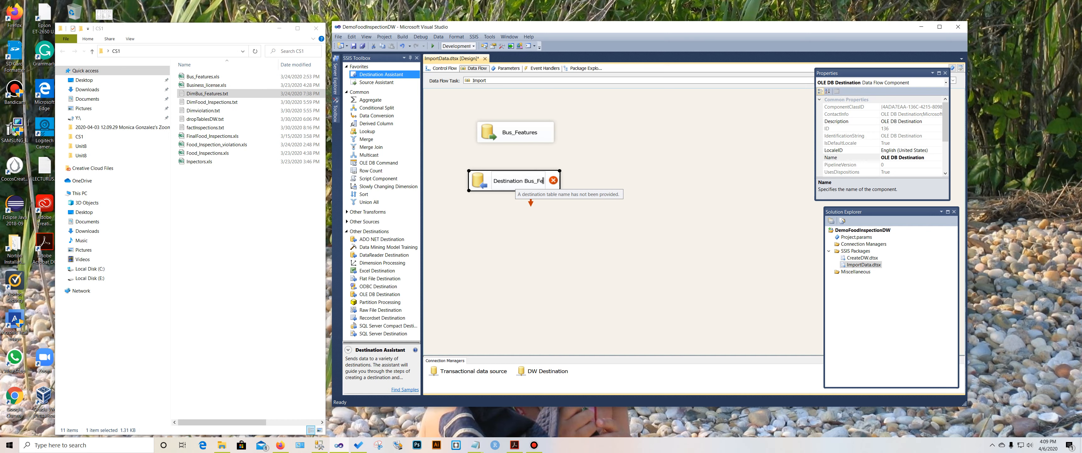
type("atures")
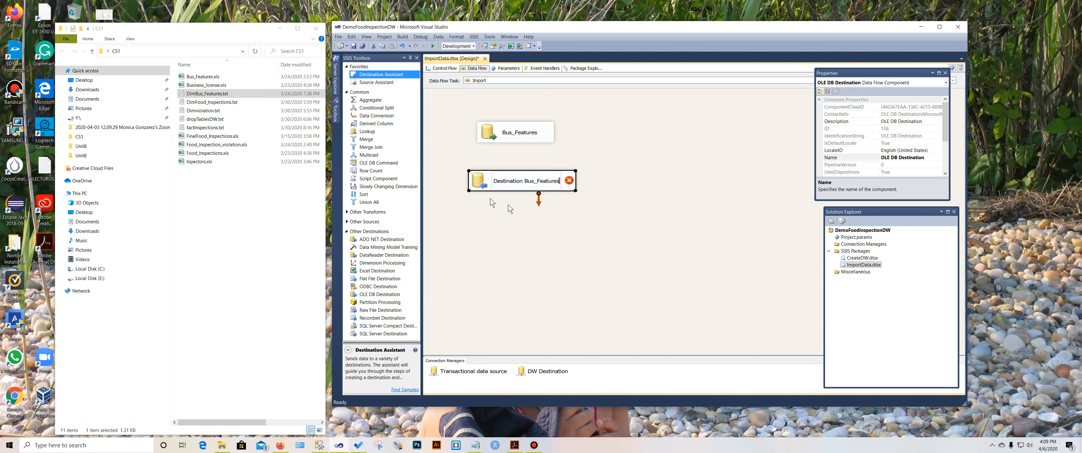
key("Return")
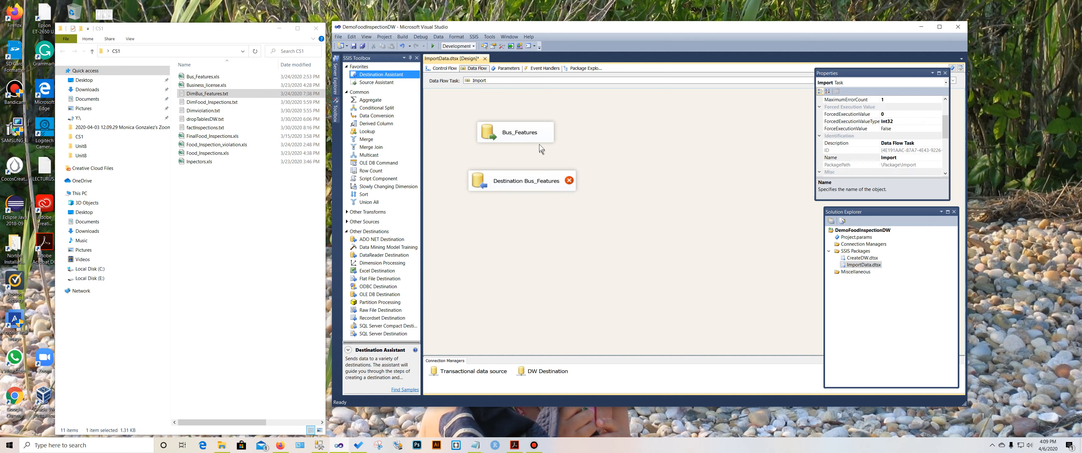
left_click(538, 139)
left_click_drag(522, 155, 524, 181)
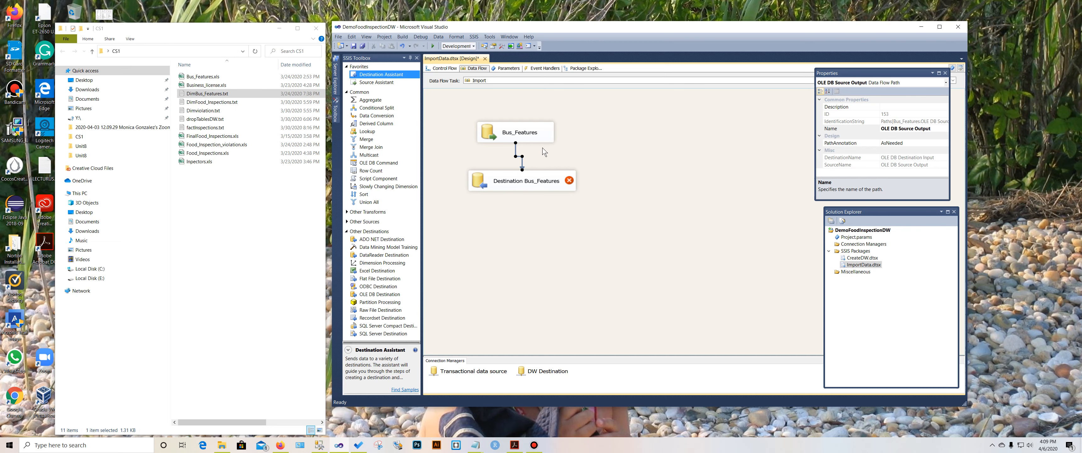
Edit Destination Bus_Features to load into the [dbo].[DimBus_Features] table and accept the automatic column mappings.
right_click(549, 176)
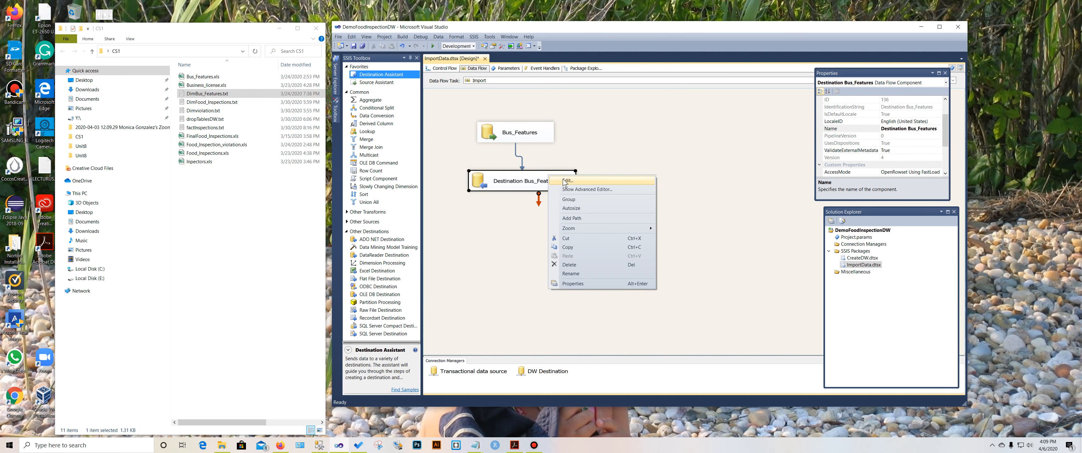
left_click(563, 180)
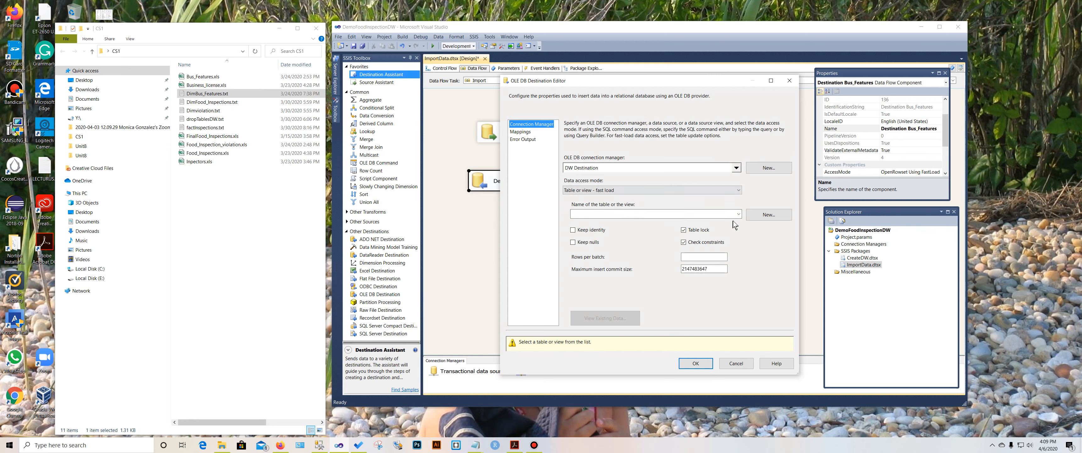
left_click(737, 214)
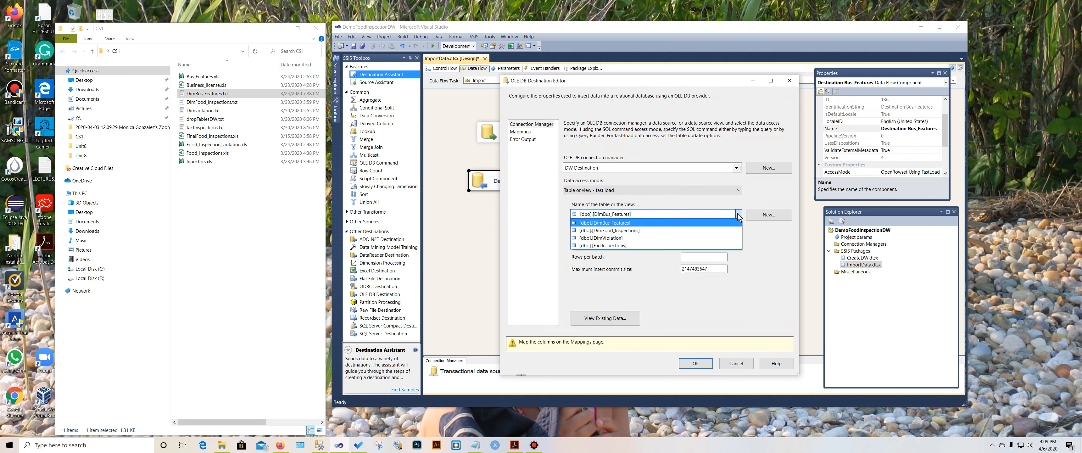
left_click(681, 226)
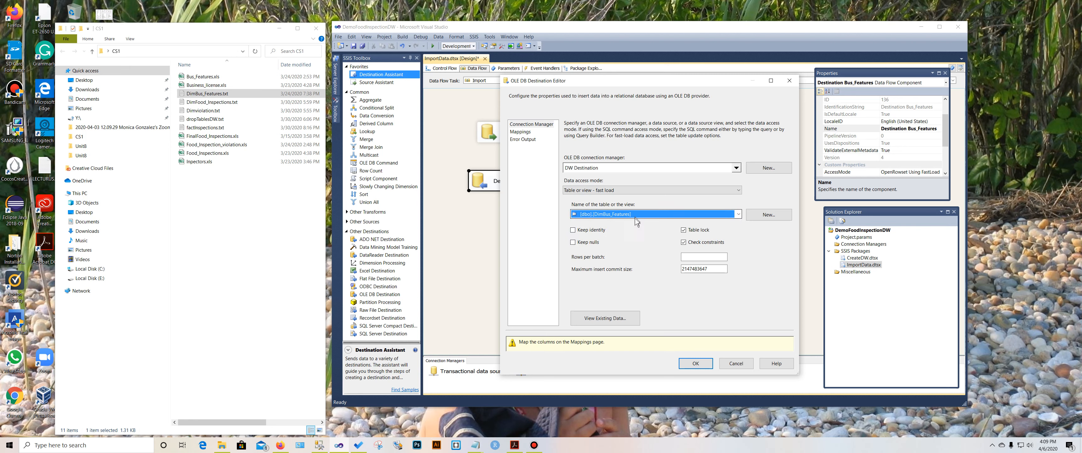
left_click(520, 132)
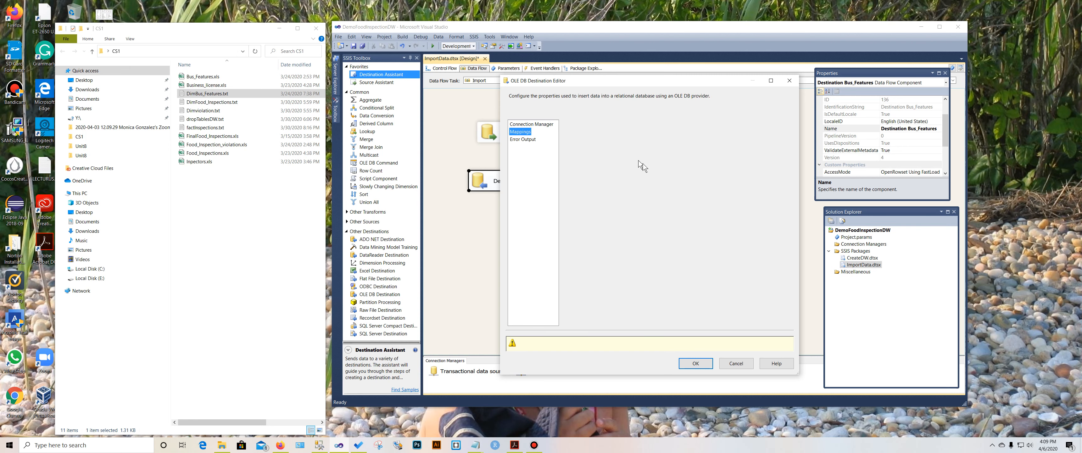
left_click_drag(767, 150, 768, 151)
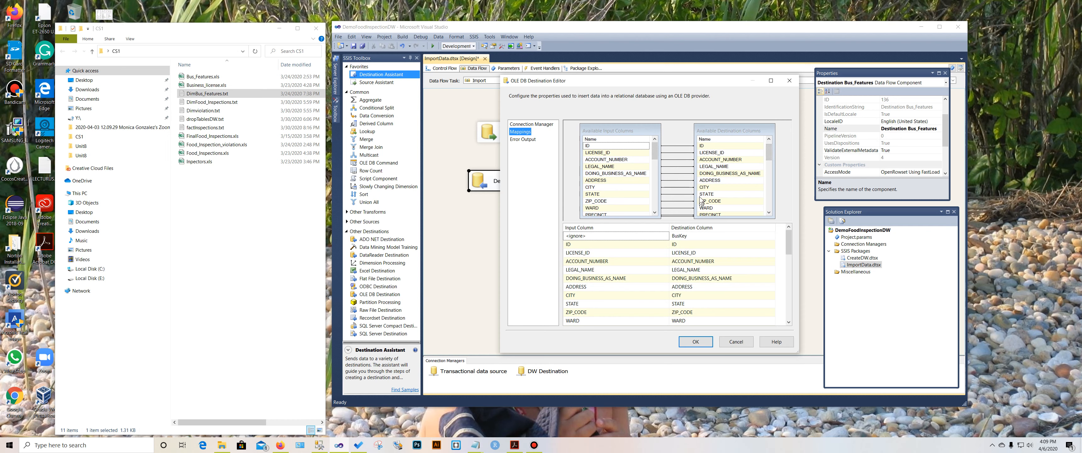
left_click(697, 342)
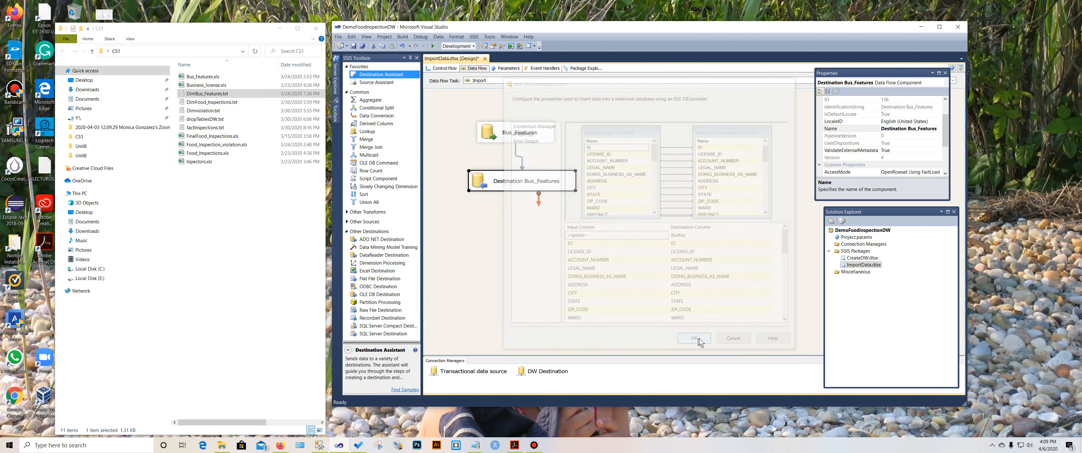
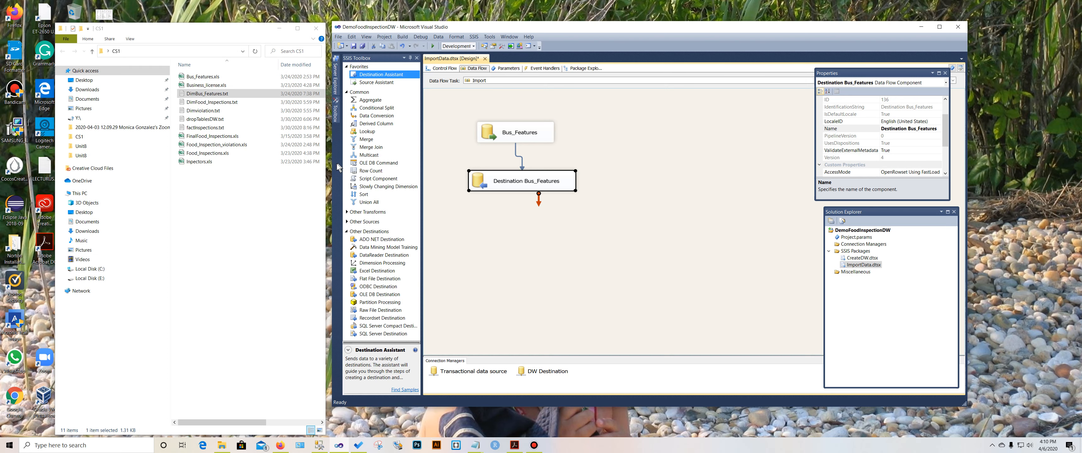
Widen the design area and add a SQL Server destination beside Bus_Features using the Transactional data source connection manager.
left_click_drag(332, 163, 139, 157)
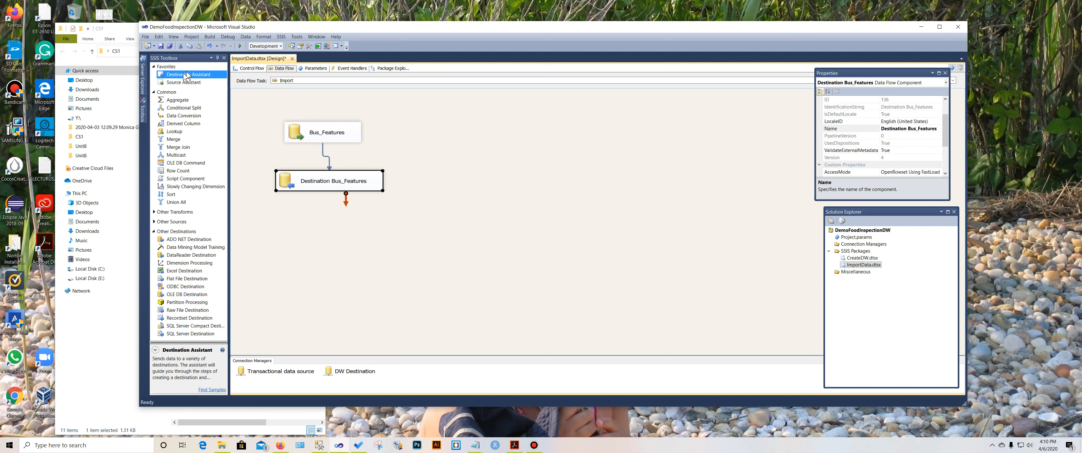
left_click_drag(183, 75, 458, 133)
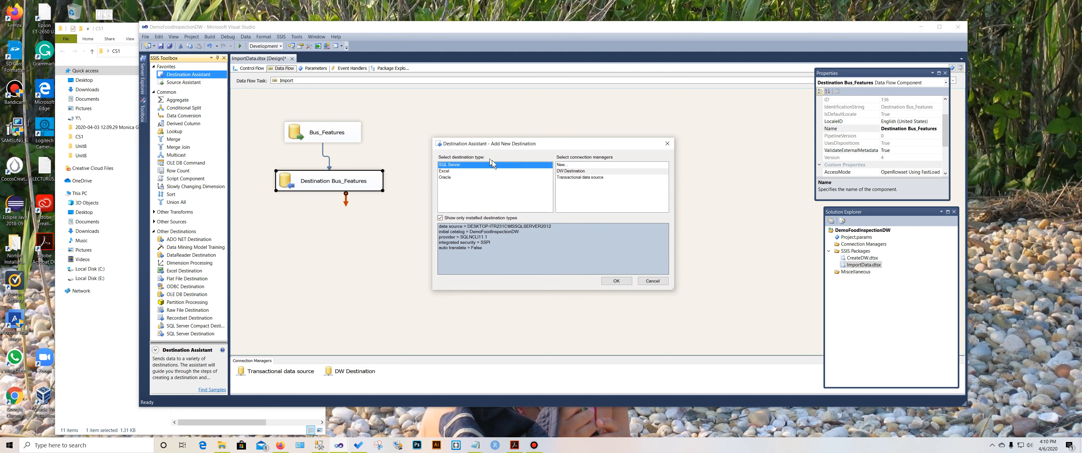
left_click(568, 172)
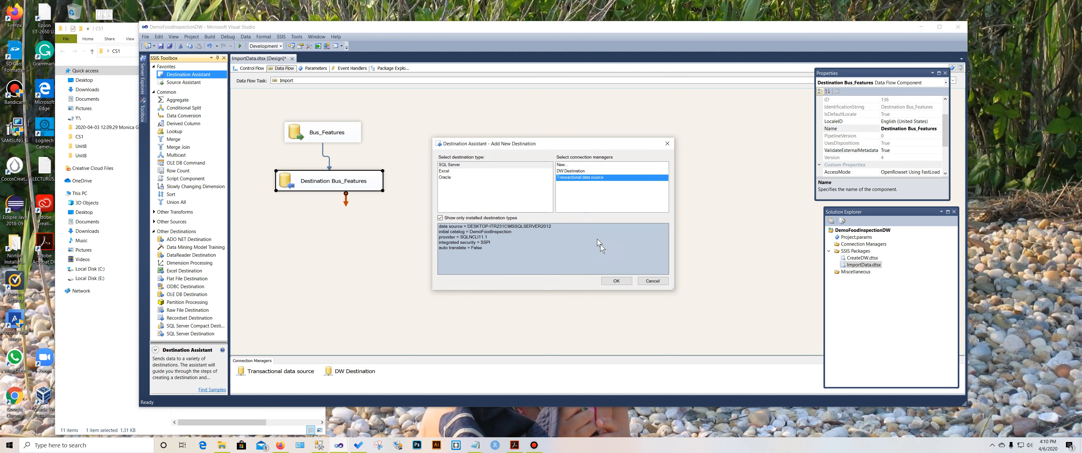
left_click(616, 280)
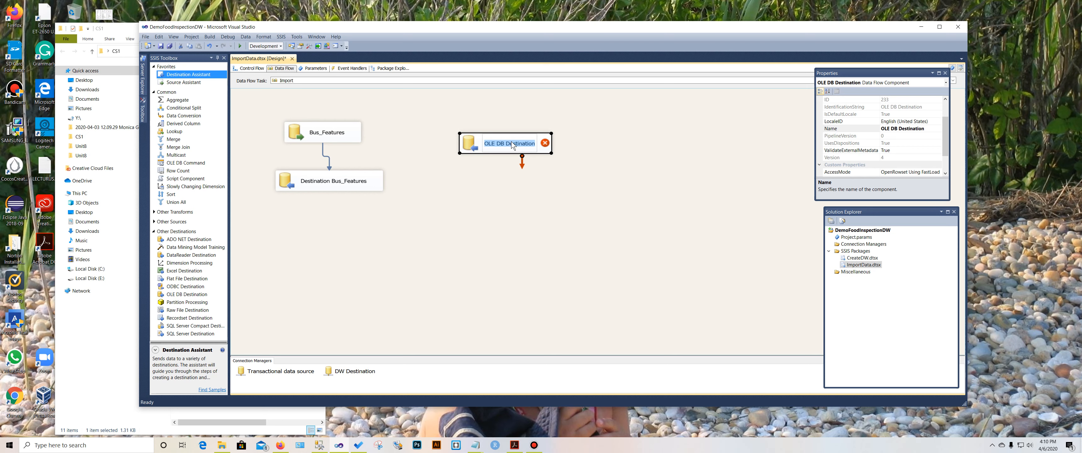
Rename the new OLE DB Destination component as Food_Inspections.
left_click(126, 360)
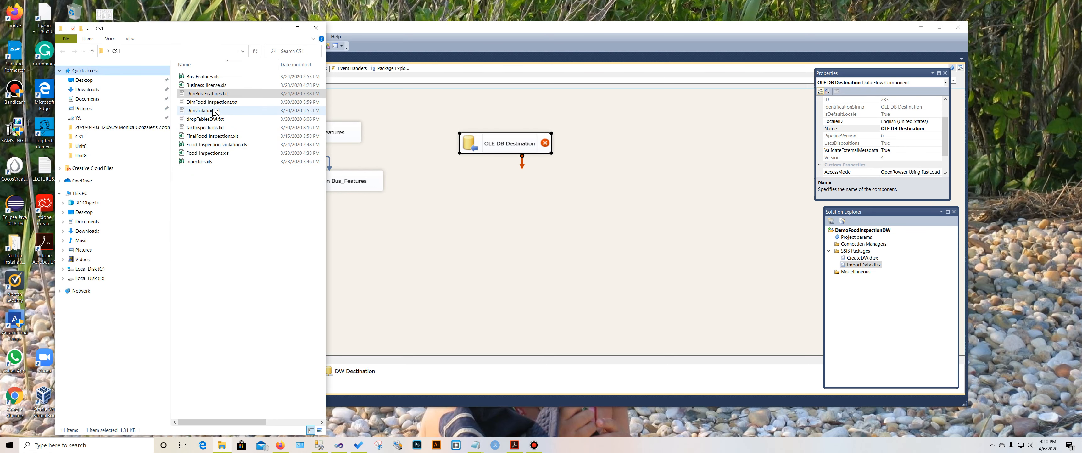
left_click(499, 148)
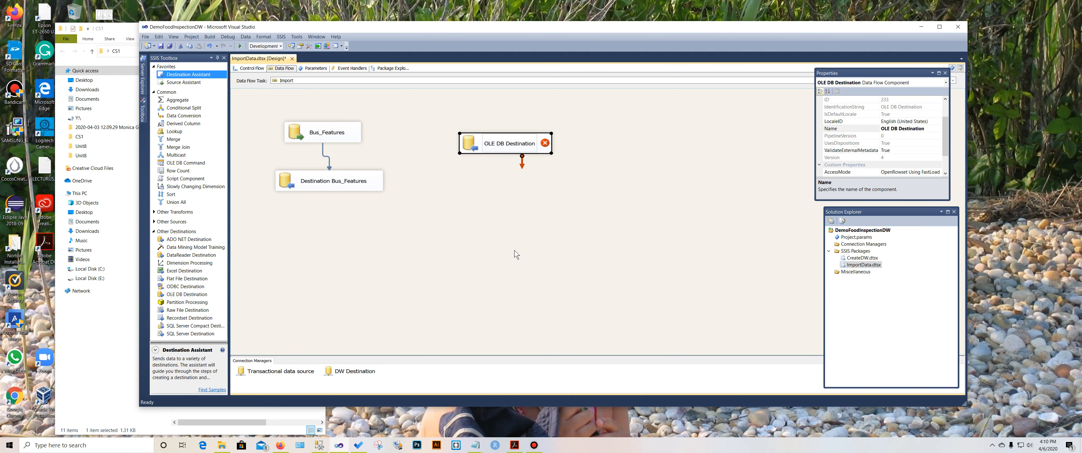
key("Right")
key("Right")
key("Right")
key("Right")
key("Right")
key("Right")
key("Right")
key("Right")
key("Right")
key("Right")
key("Right")
key("Right")
key("Right")
key("BackSpace")
key("BackSpace")
key("BackSpace")
key("BackSpace")
key("BackSpace")
key("BackSpace")
key("BackSpace")
key("BackSpace")
key("BackSpace")
key("BackSpace")
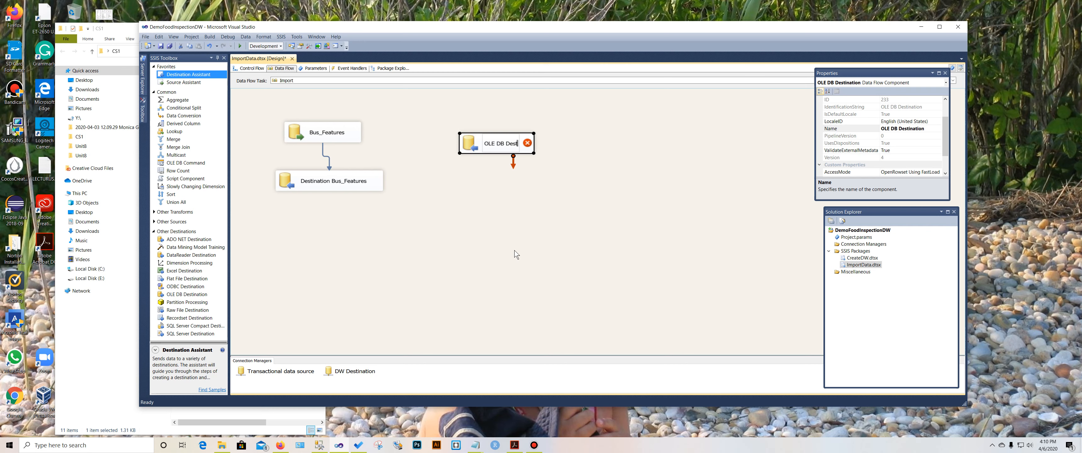
key("BackSpace")
key("BackSpace")
key("BackSpace")
key("BackSpace")
key("BackSpace")
key("BackSpace")
key("BackSpace")
key("BackSpace")
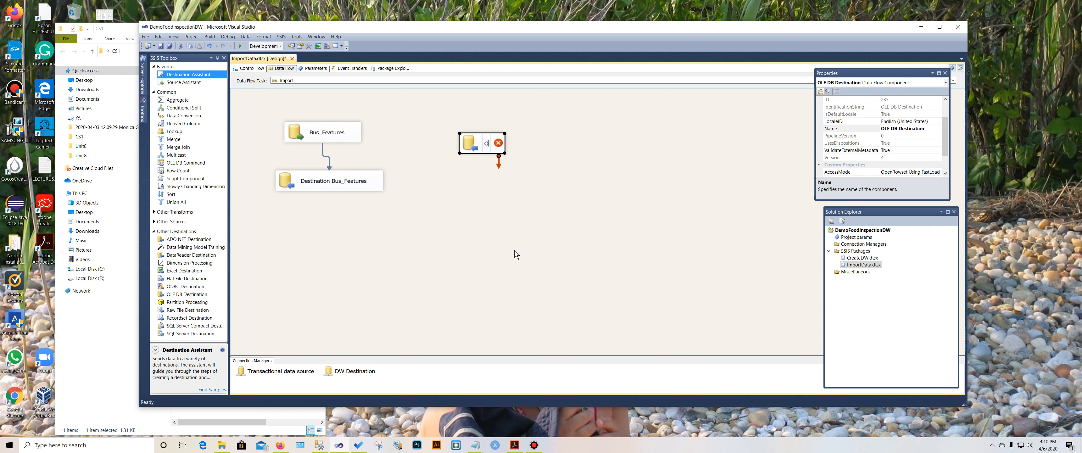
type("Food_Ins")
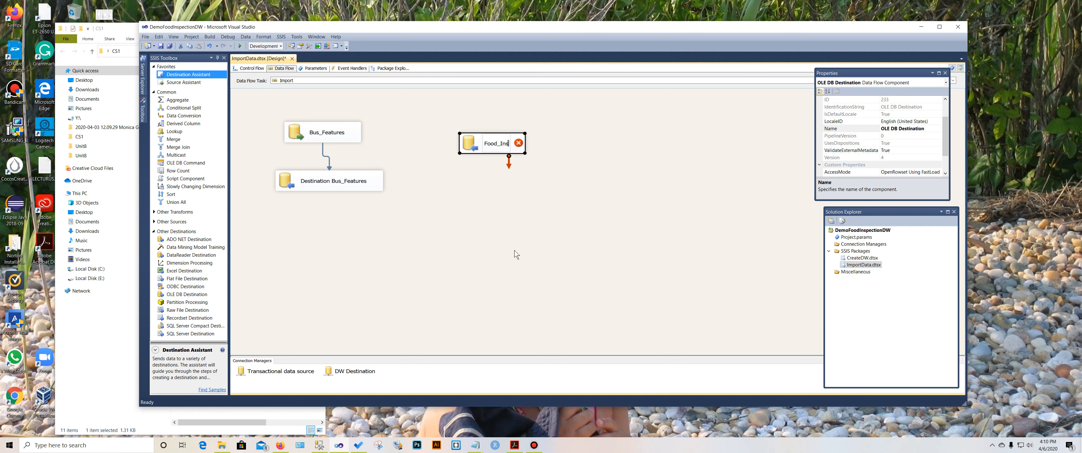
type("pections")
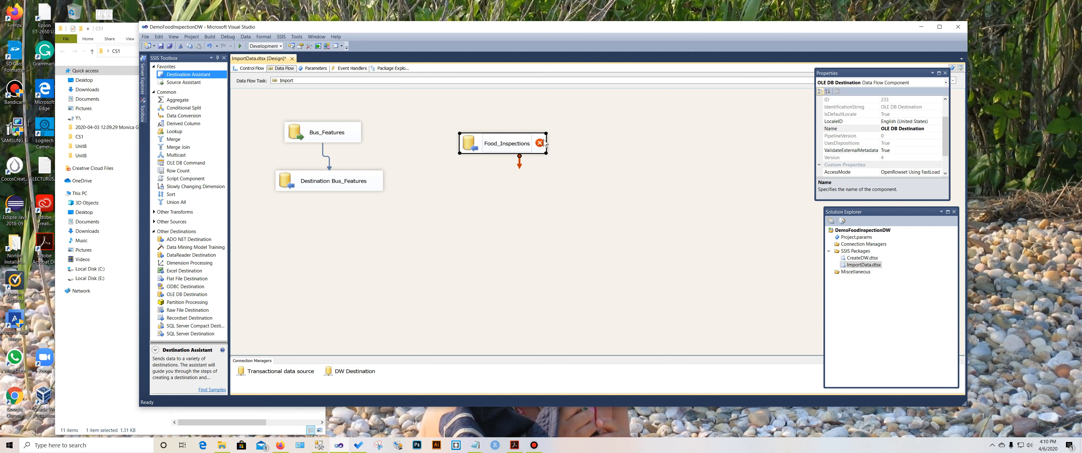
right_click(537, 148)
left_click(555, 154)
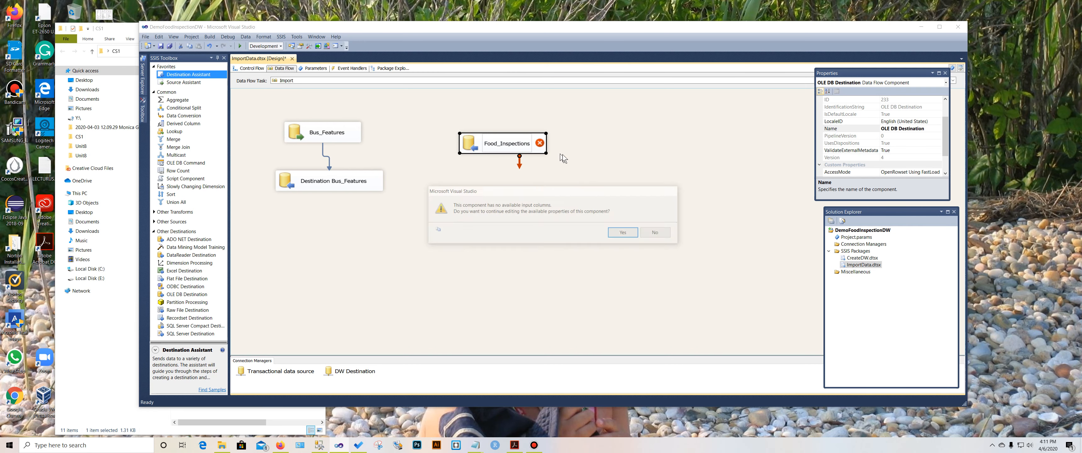
left_click(624, 233)
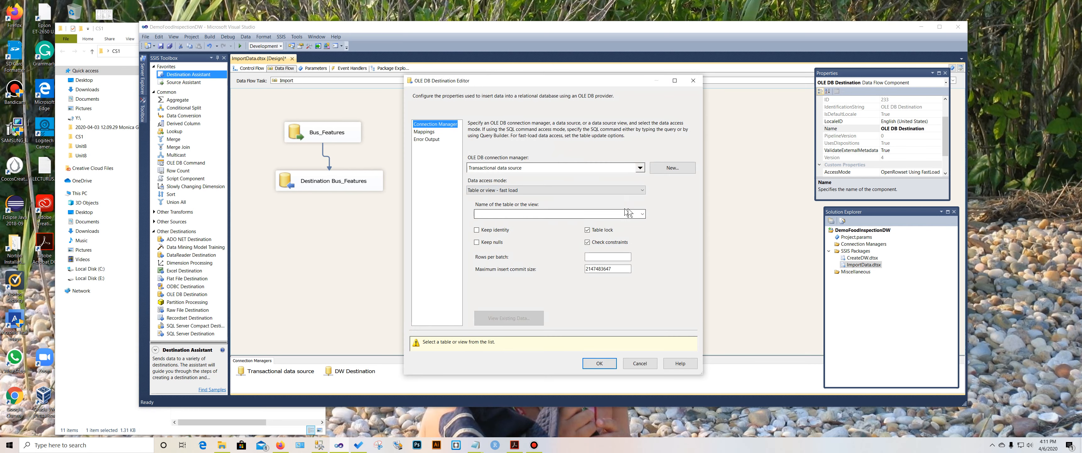
left_click(642, 214)
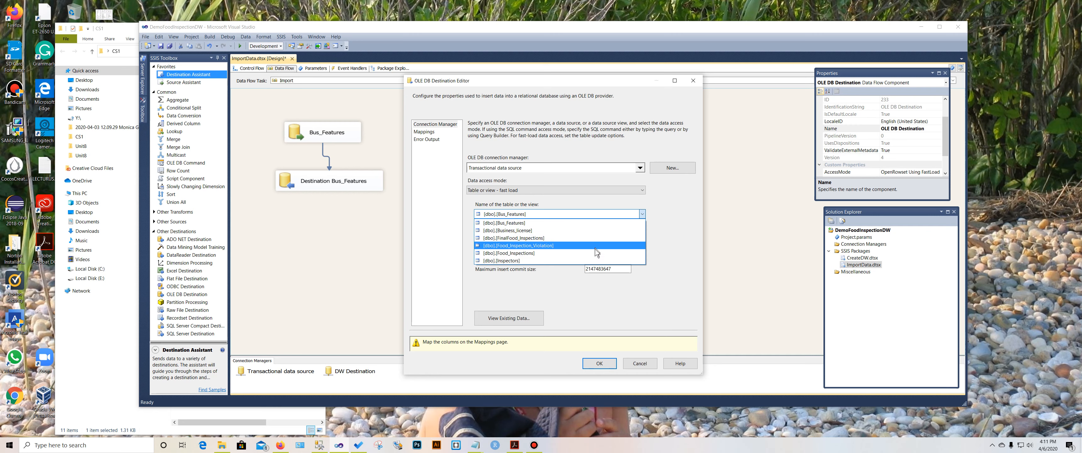
left_click(79, 348)
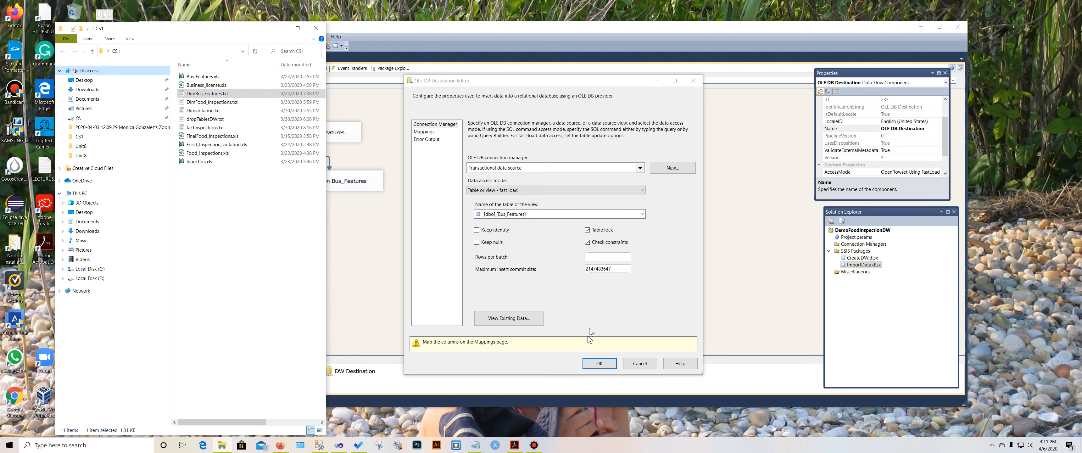
left_click(642, 214)
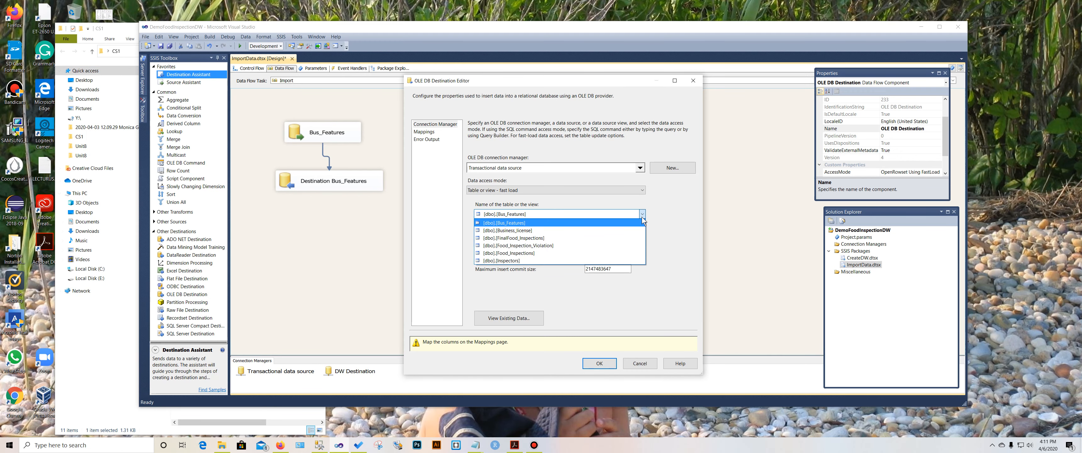
left_click(615, 253)
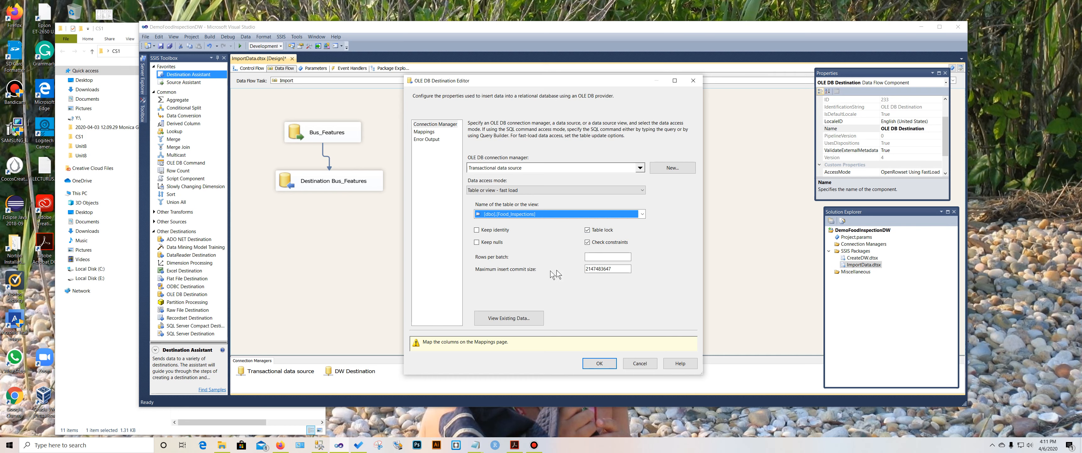
left_click(64, 384)
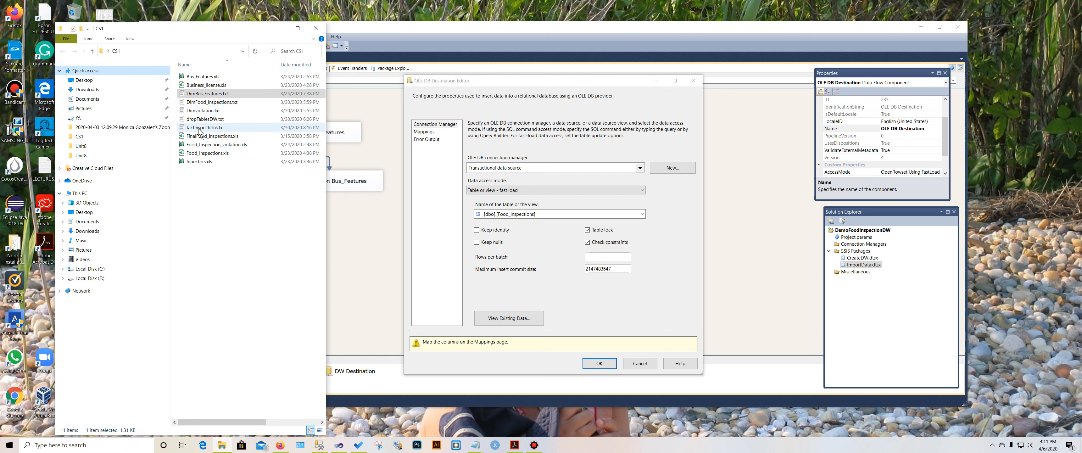
left_click(601, 307)
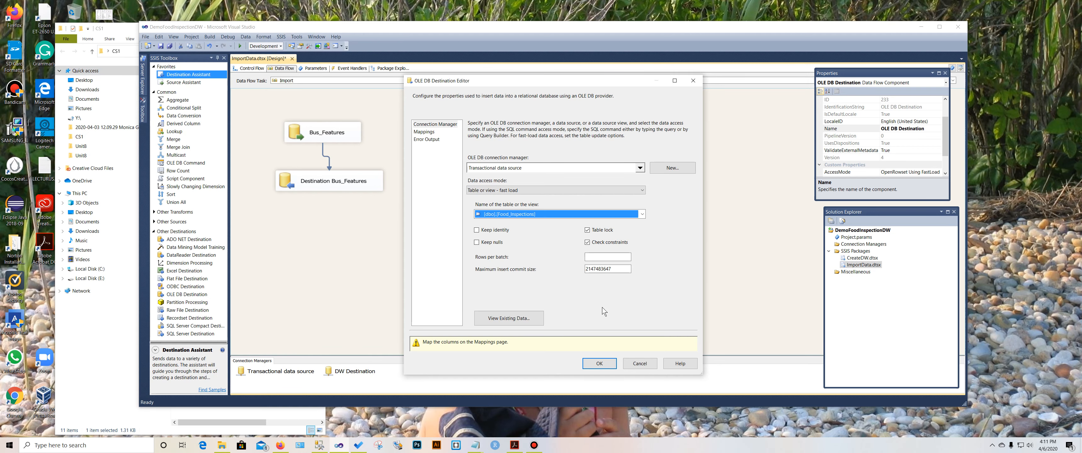
left_click(429, 131)
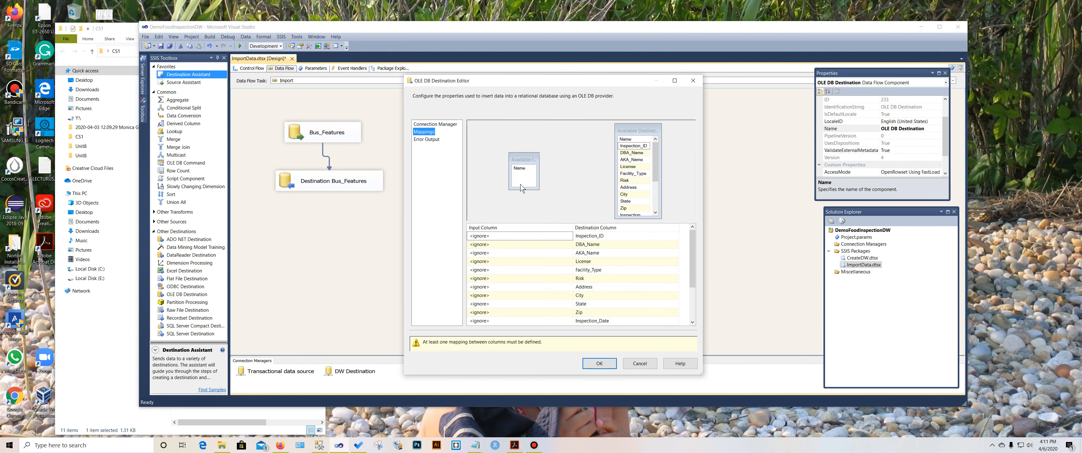
left_click(640, 363)
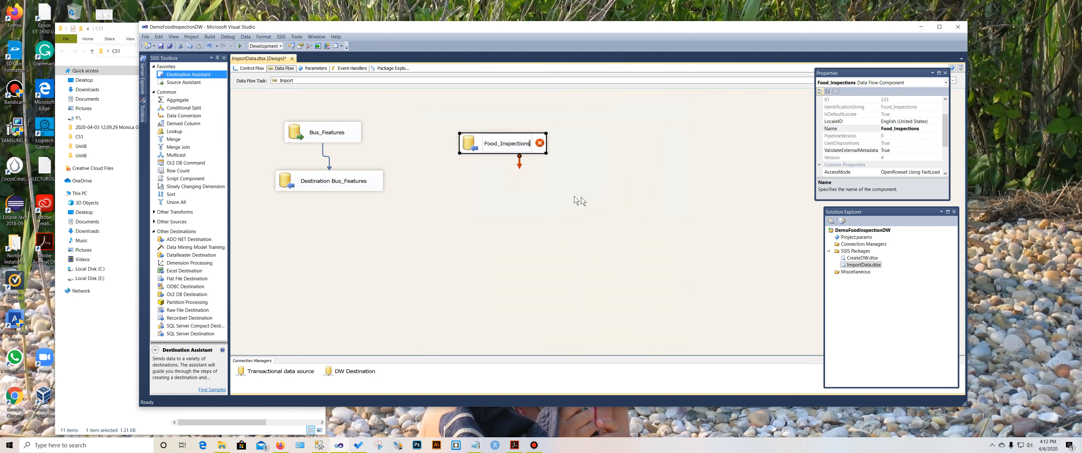
left_click(536, 150)
key("Return")
right_click(536, 149)
left_click(566, 152)
left_click(668, 231)
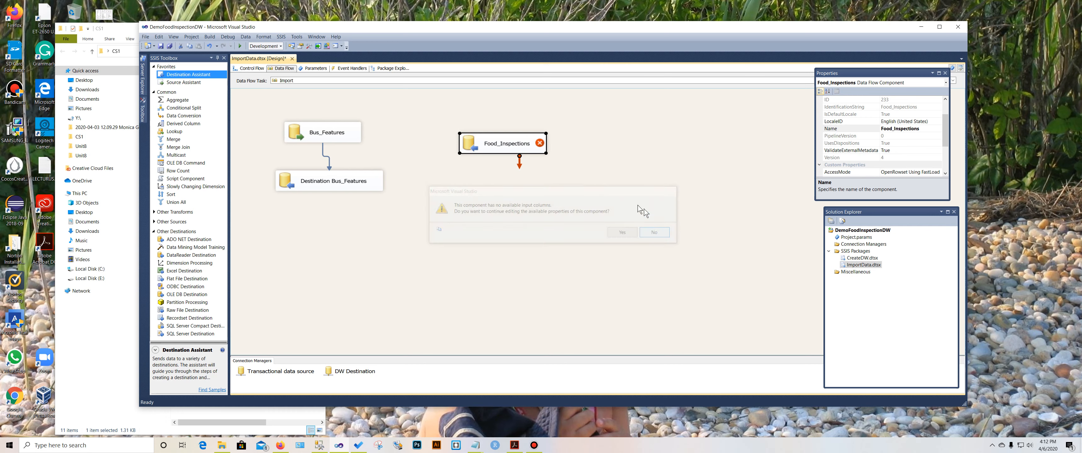
Delete the Food_Inspections destination component from the Import data flow.
left_click(523, 136)
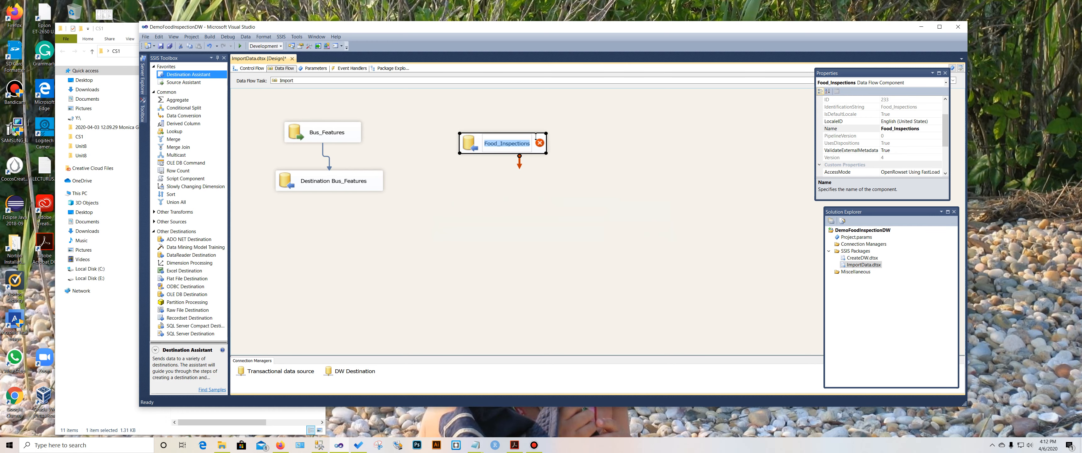
right_click(536, 136)
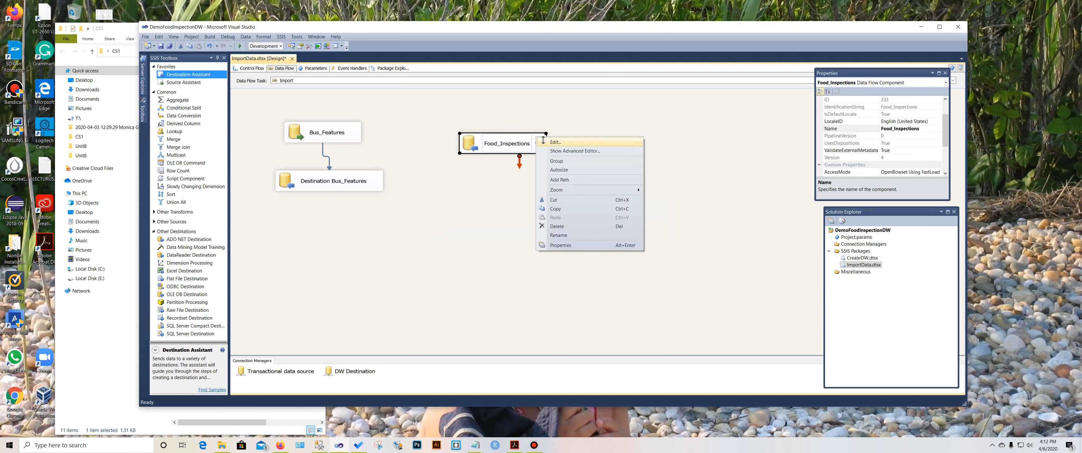
left_click(557, 227)
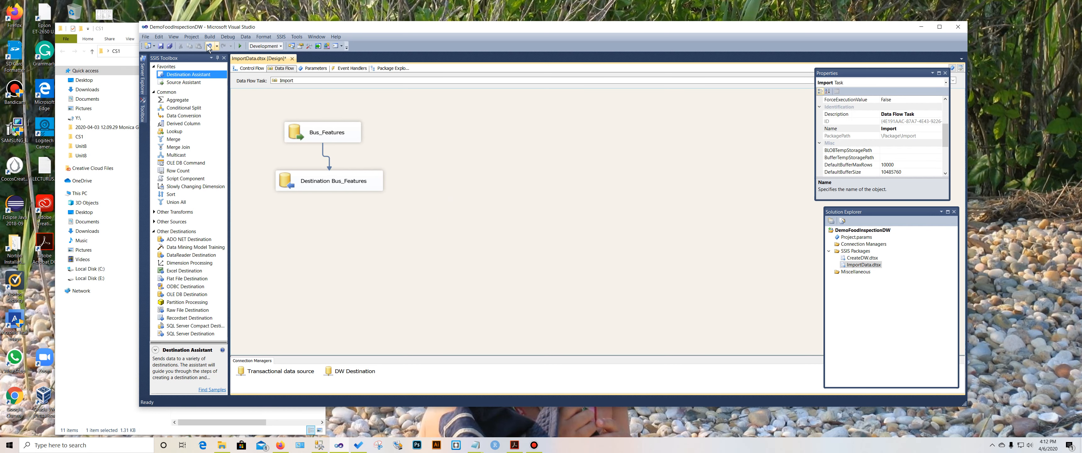
Add a SQL Server source beside Bus_Features using the Transactional data source connection manager and name it Food_Inspections.
left_click_drag(177, 83, 469, 135)
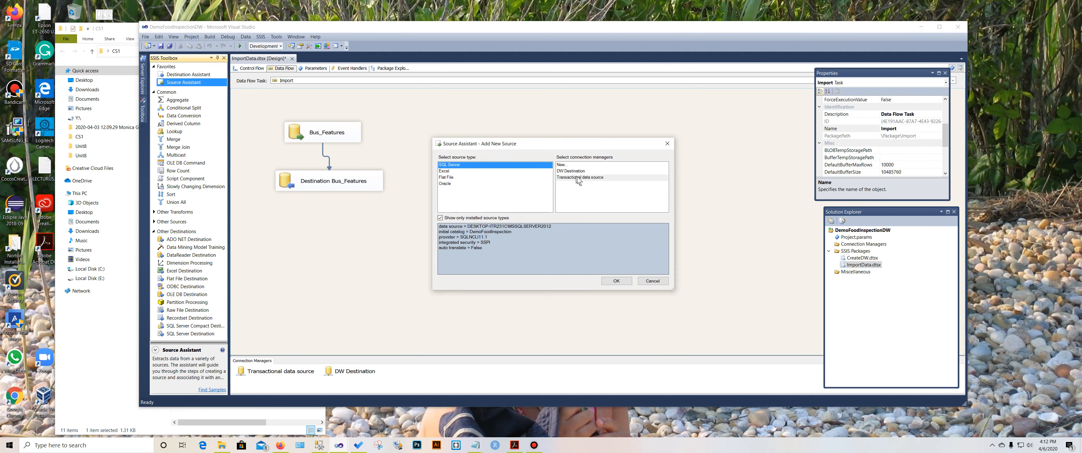
left_click(580, 178)
left_click(616, 280)
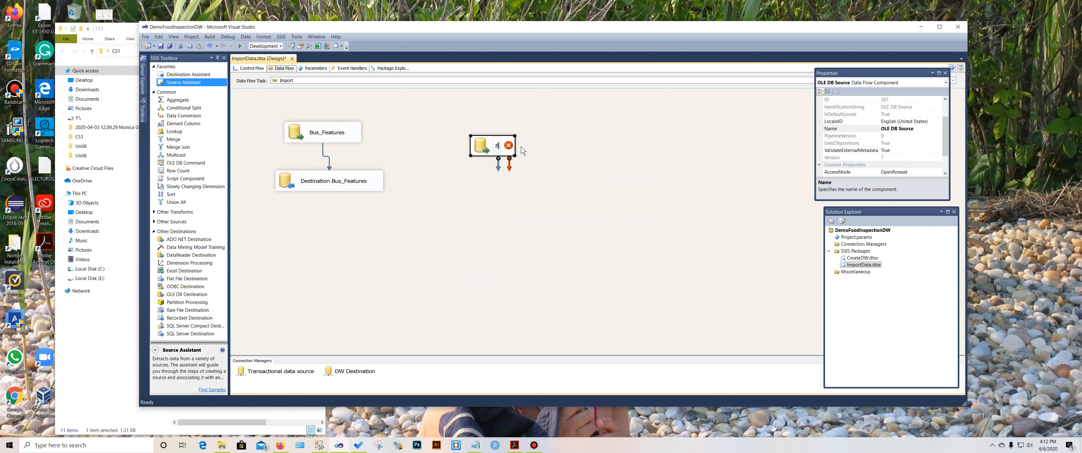
type("ood_I")
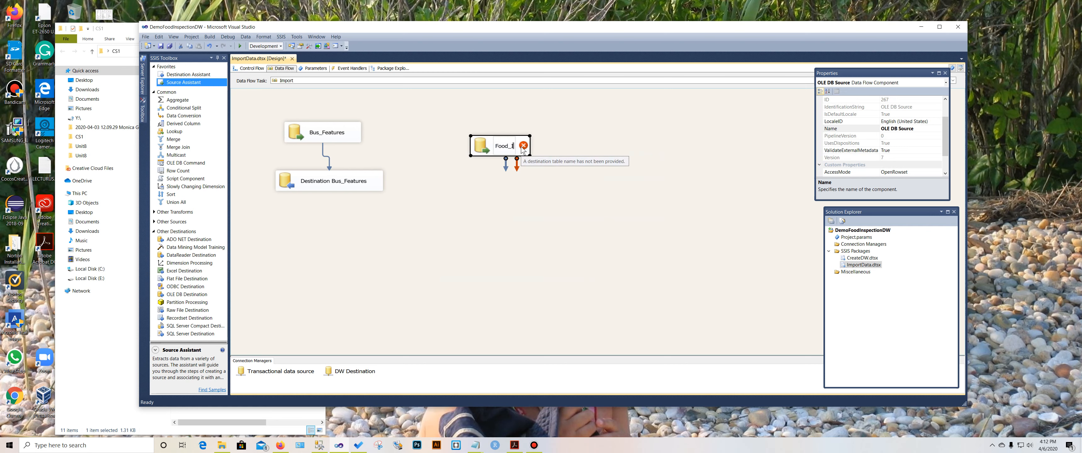
type("nspectio")
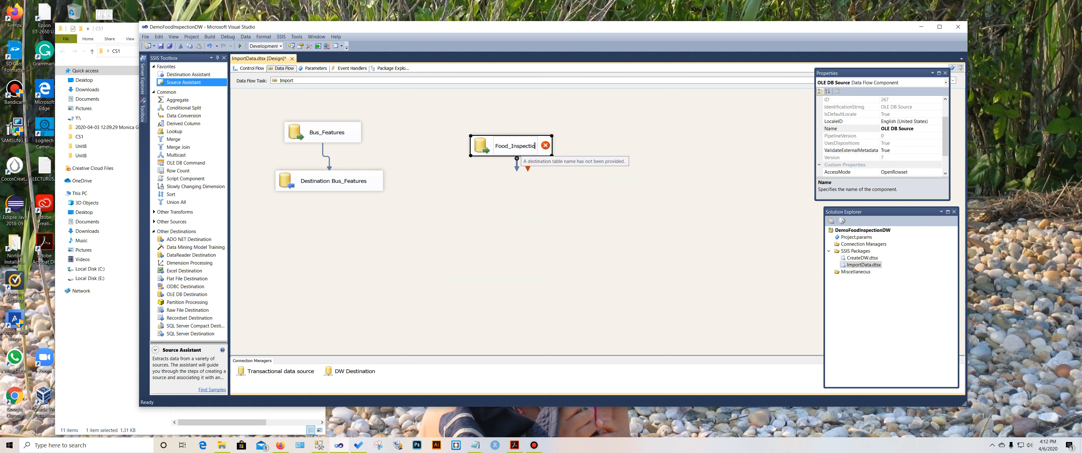
type("ns")
key("Return")
left_click(541, 184)
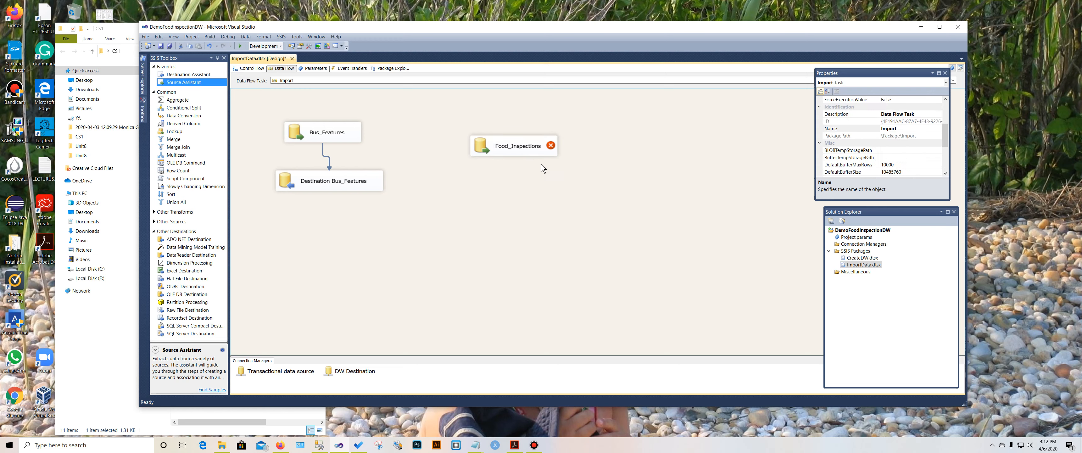
Edit the Food_Inspections source to read from the [dbo].[Food_Inspections] table.
right_click(545, 151)
left_click(562, 157)
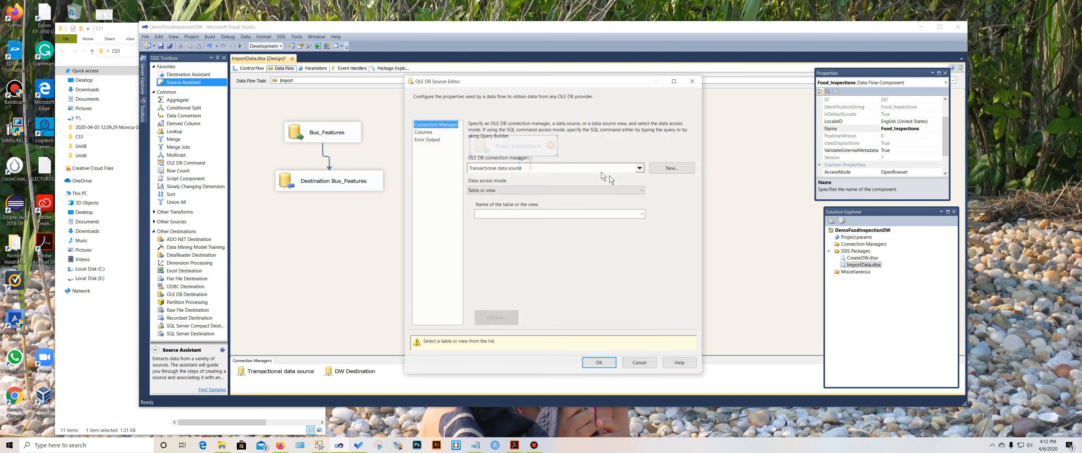
left_click(642, 214)
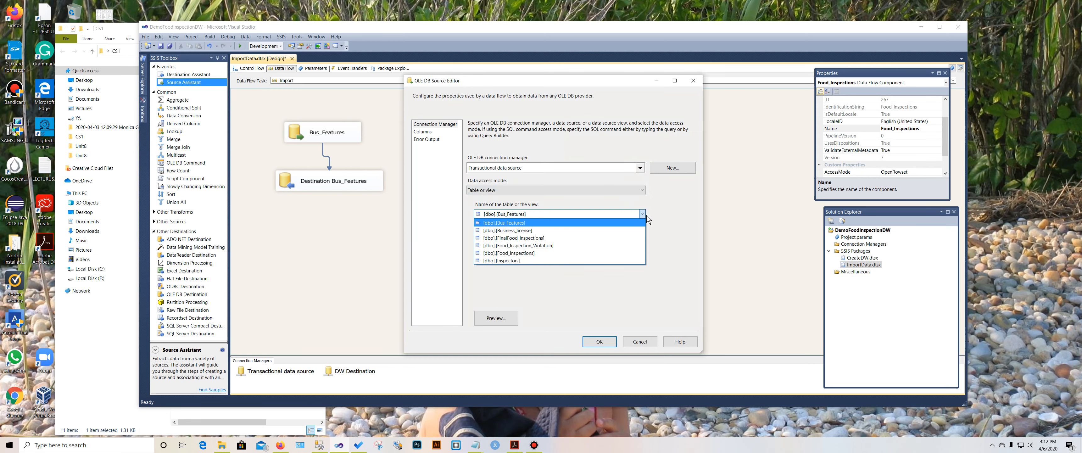
left_click(552, 252)
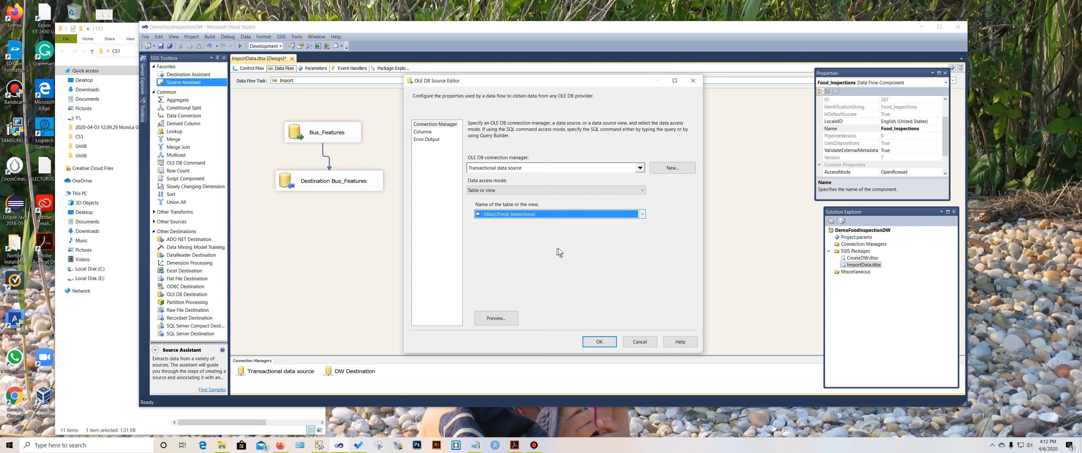
left_click(600, 341)
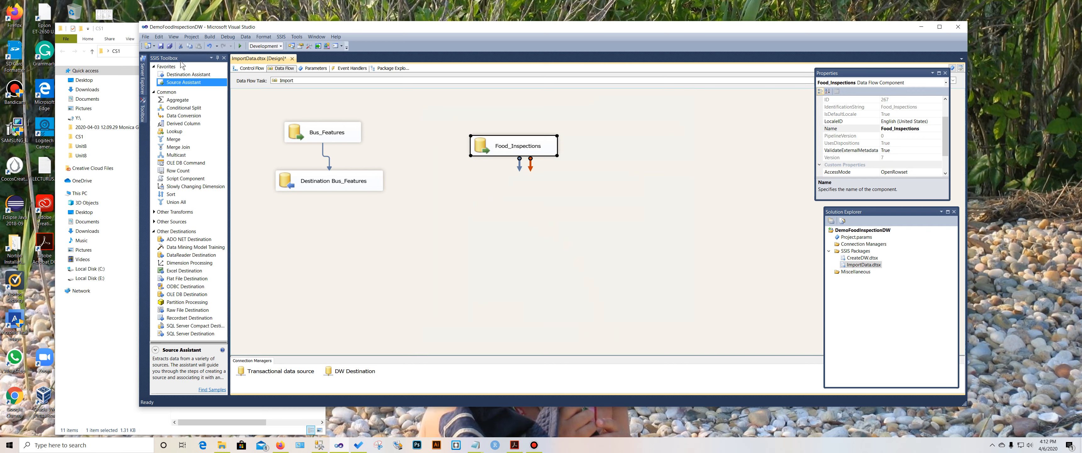
Add a SQL Server destination below Food_Inspections using the DW Destination connection manager and connect the Food_Inspections output to it.
left_click(180, 76)
left_click_drag(180, 76, 508, 199)
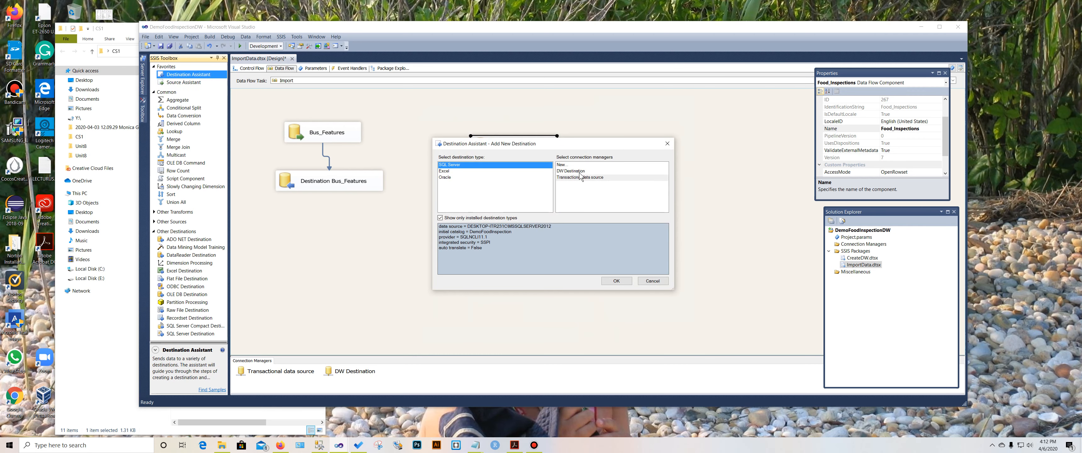
left_click(579, 171)
left_click(616, 281)
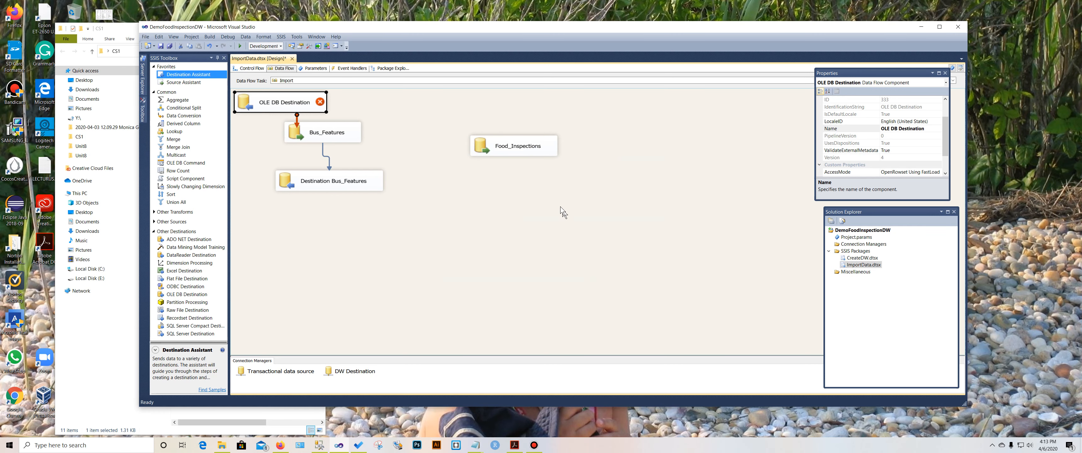
left_click_drag(282, 110, 521, 192)
left_click(512, 153)
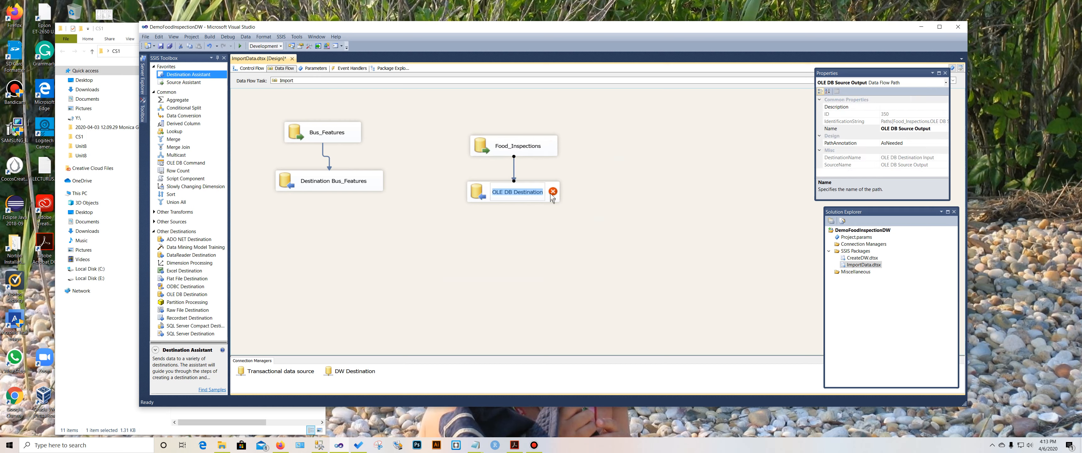
Edit the destination below Food_Inspections to load into the [dbo].[DimFood_Inspections] table and accept the automatic column mappings.
right_click(546, 196)
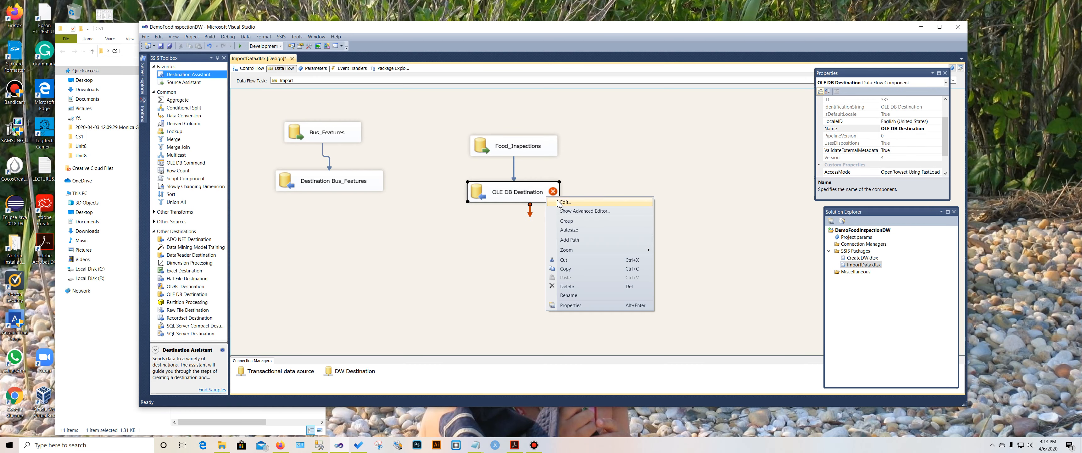
left_click(559, 200)
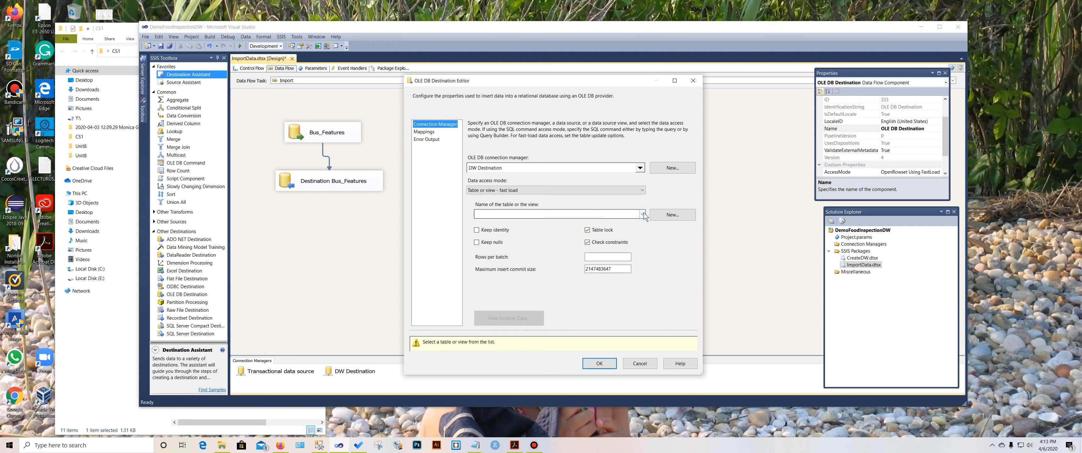
left_click(643, 214)
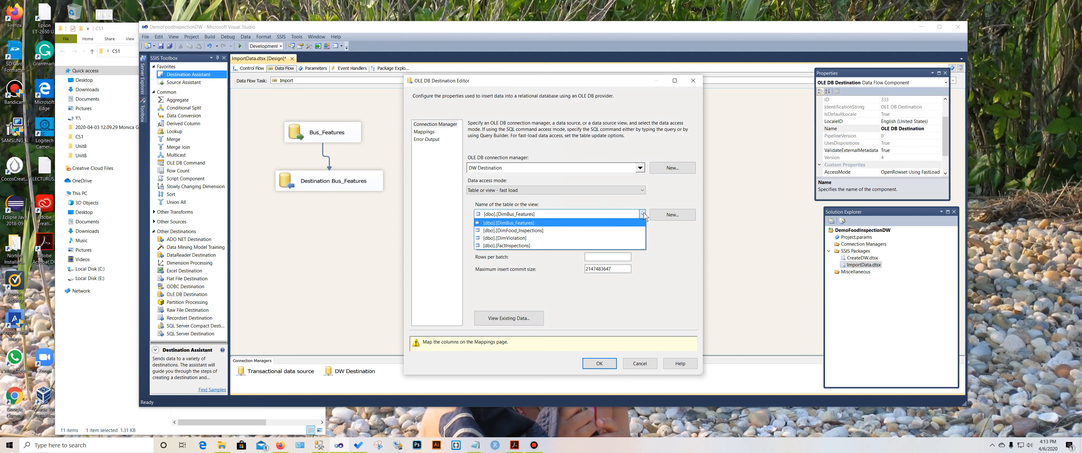
left_click(602, 230)
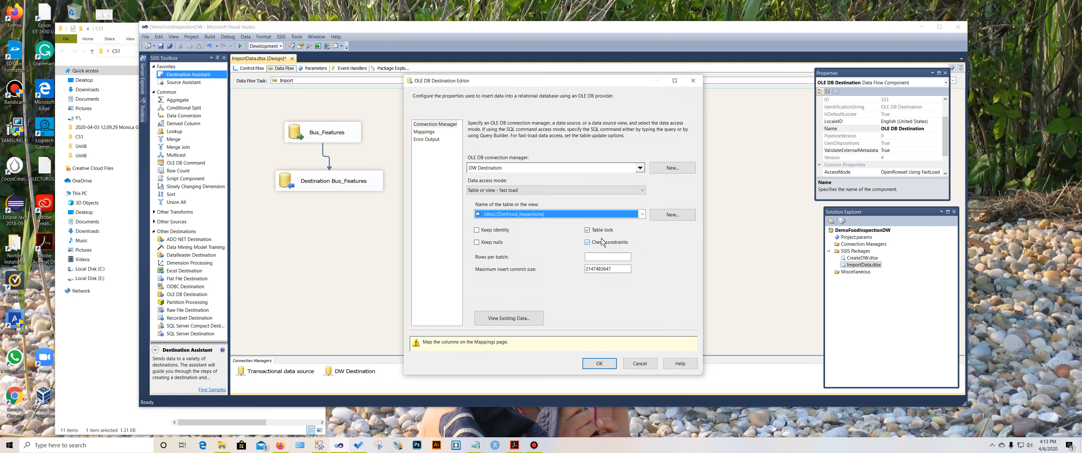
left_click(423, 132)
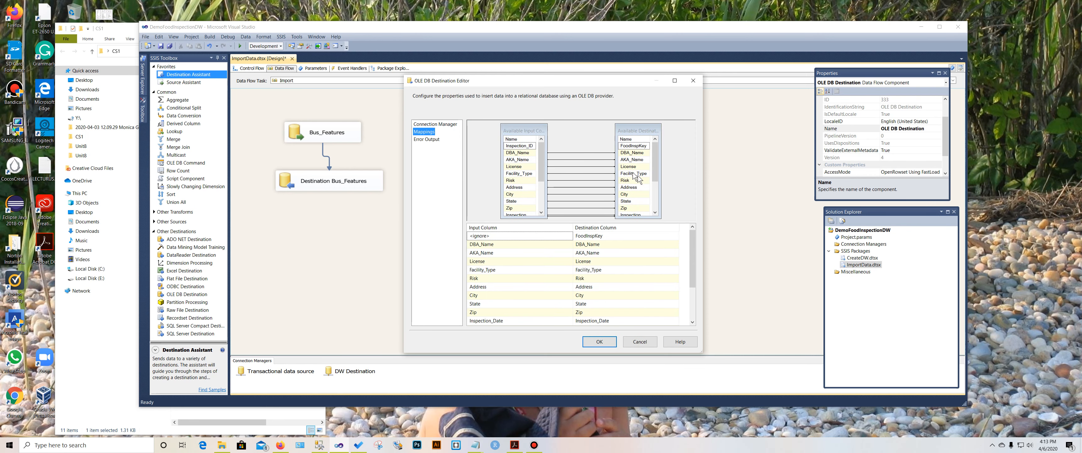
left_click(599, 341)
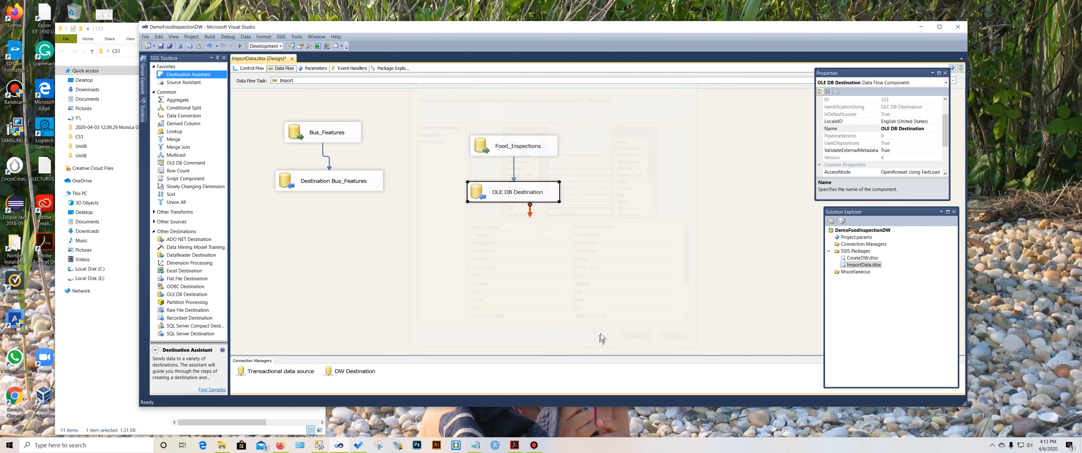
left_click(266, 141)
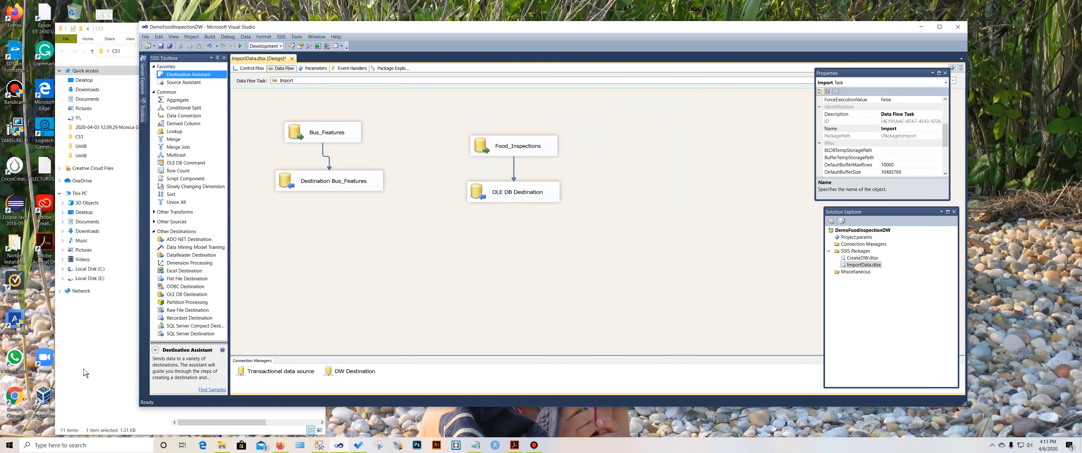
Check the CS1 folder's file list, and add a SQL Server source beside Food_Inspections using the Transactional data source connection manager.
left_click(84, 370)
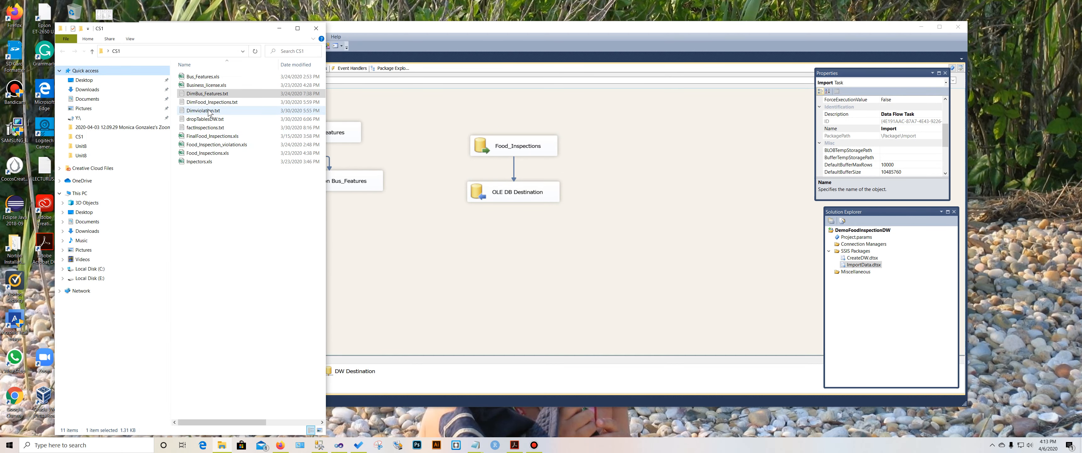
left_click(343, 235)
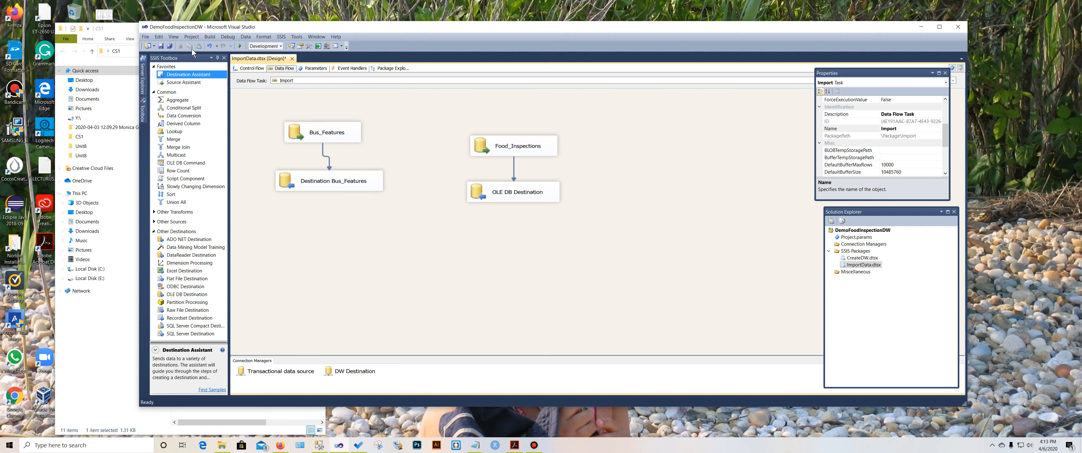
left_click(171, 83)
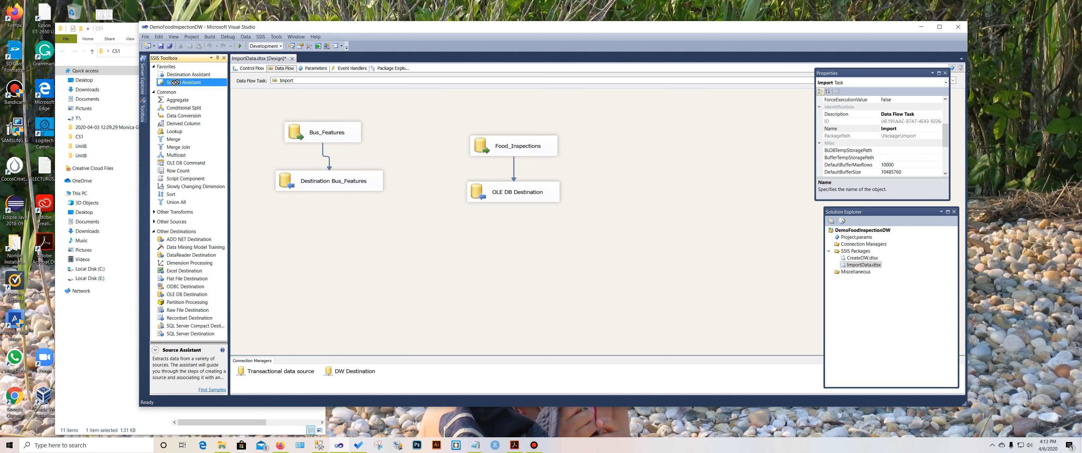
left_click_drag(175, 82, 664, 164)
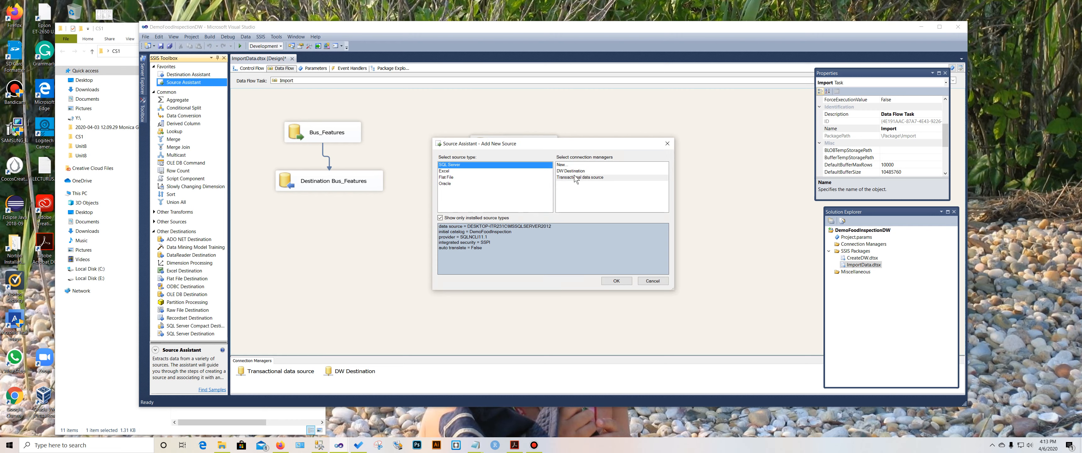
left_click(574, 177)
left_click(616, 282)
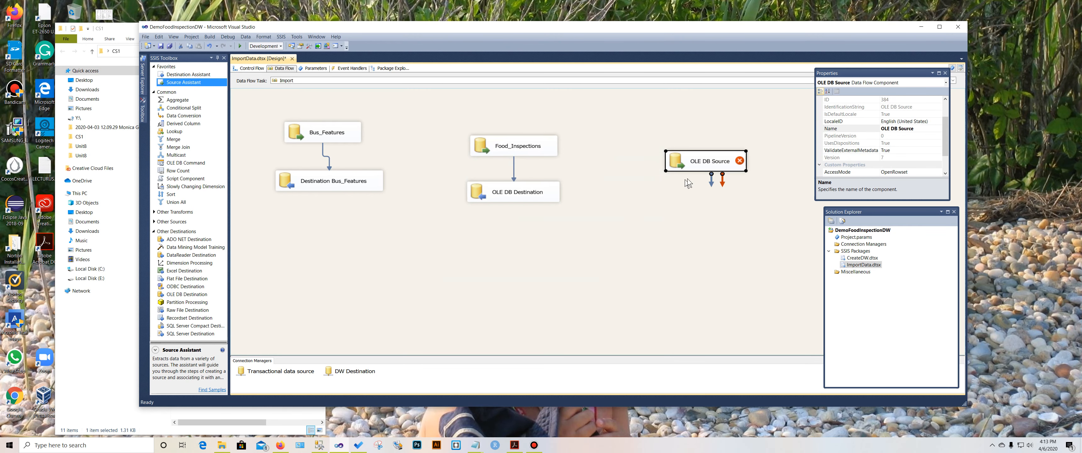
Rename the new OLE DB Source component as Dim_Violations.
left_click(705, 164)
type("Dim")
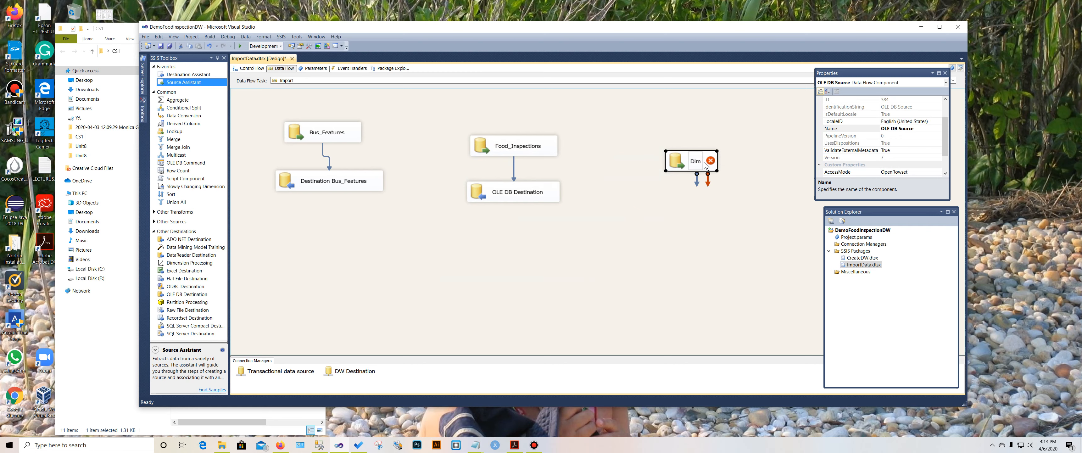
type("_Viol")
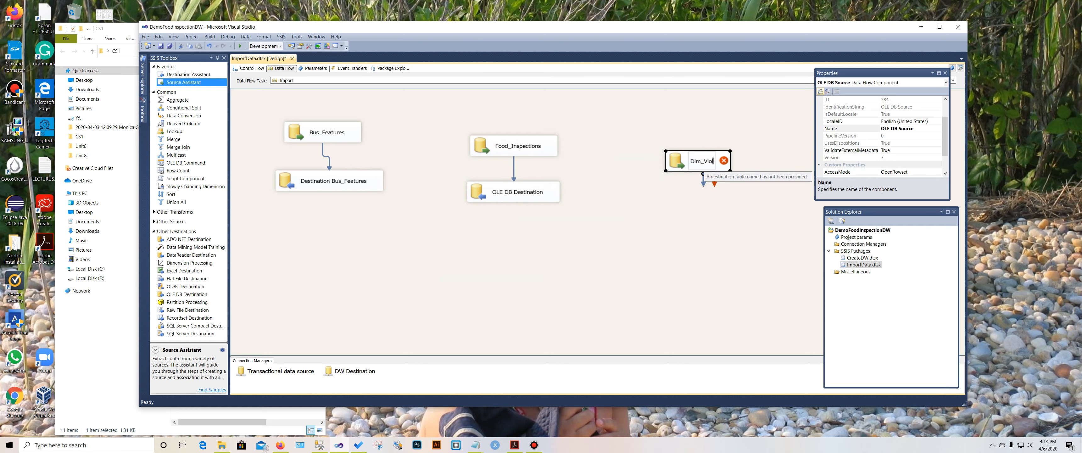
type("ations")
left_click(698, 237)
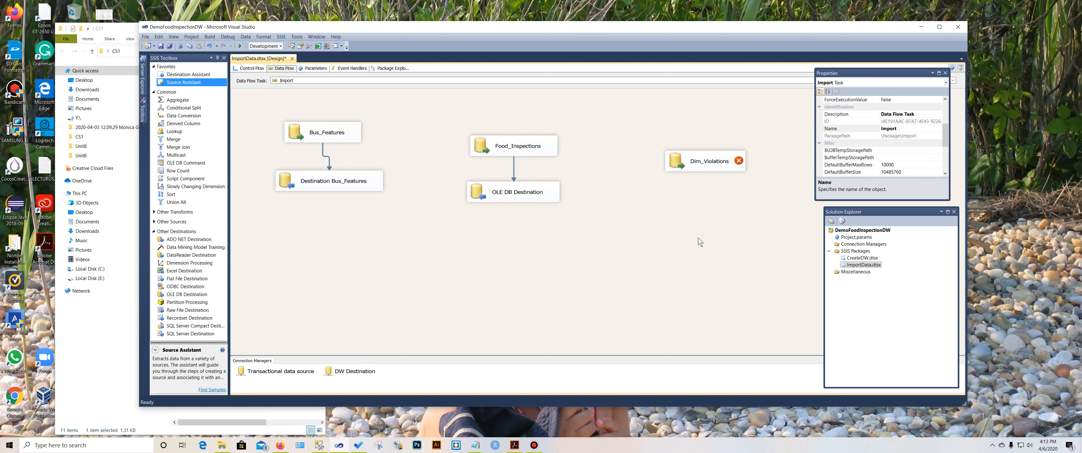
Edit the Dim_Violations source to read from the [dbo].[Food_Inspection_Violation] table.
right_click(733, 167)
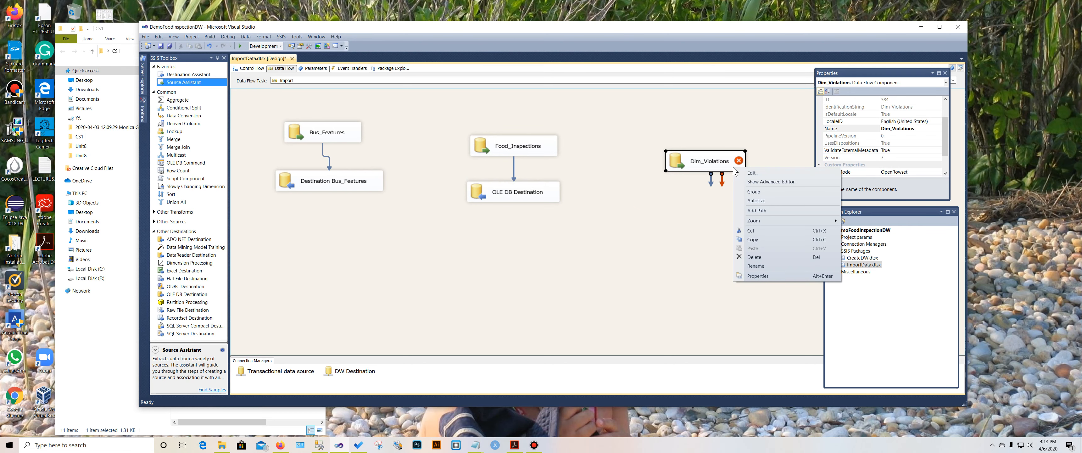
left_click(751, 173)
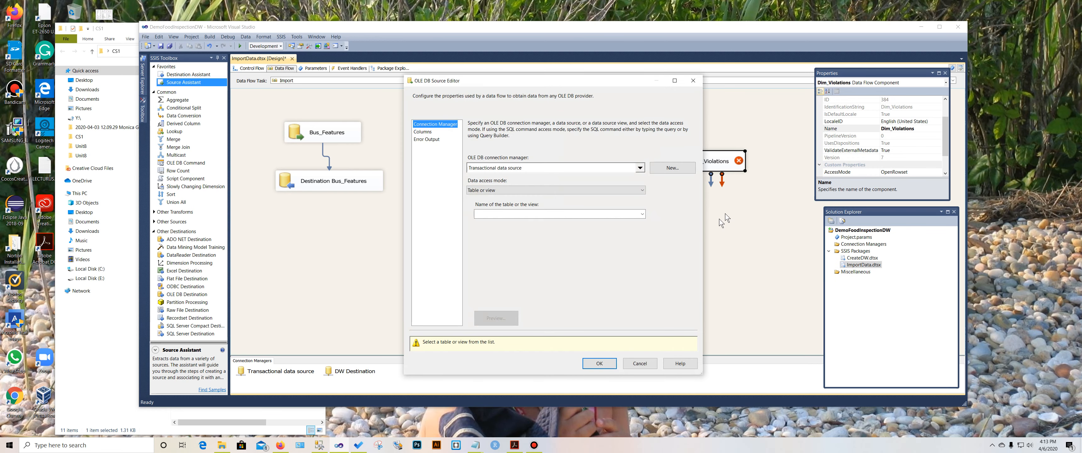
left_click(639, 193)
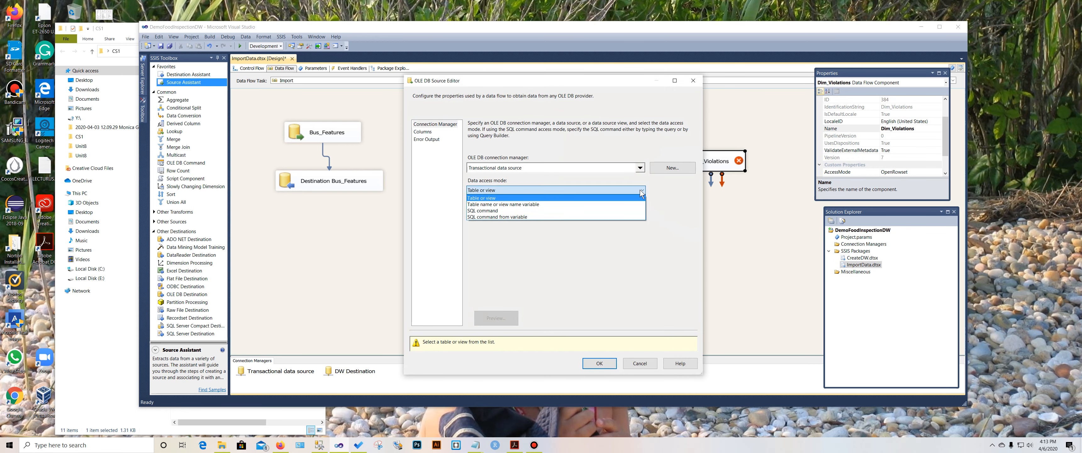
left_click(643, 190)
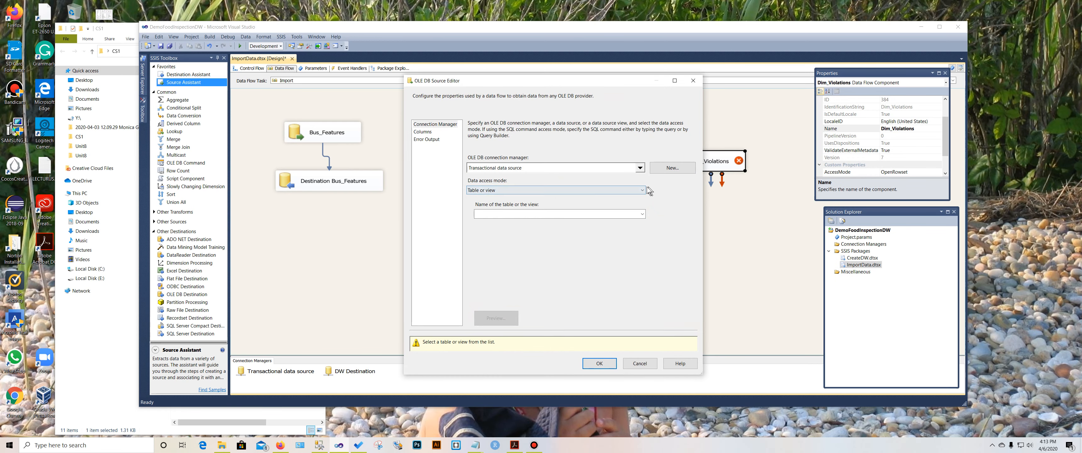
left_click(643, 214)
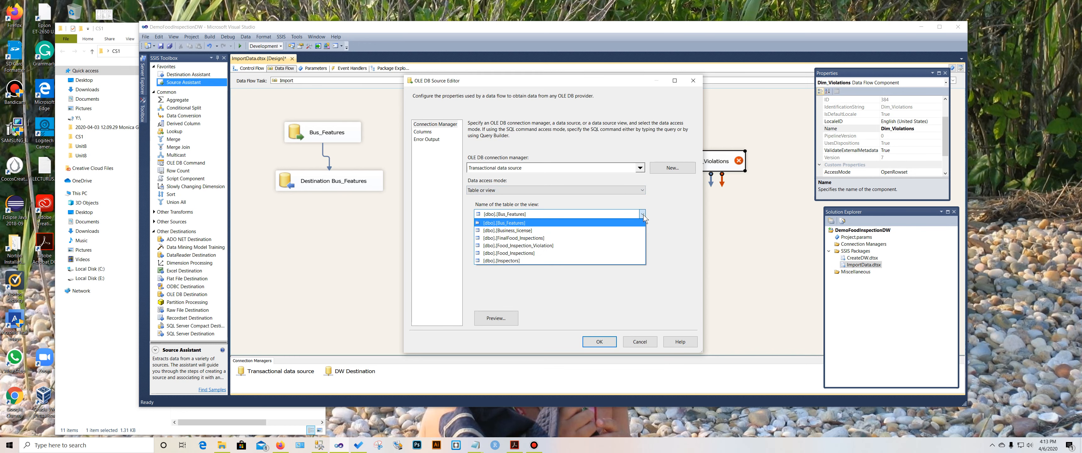
left_click(628, 243)
left_click(599, 342)
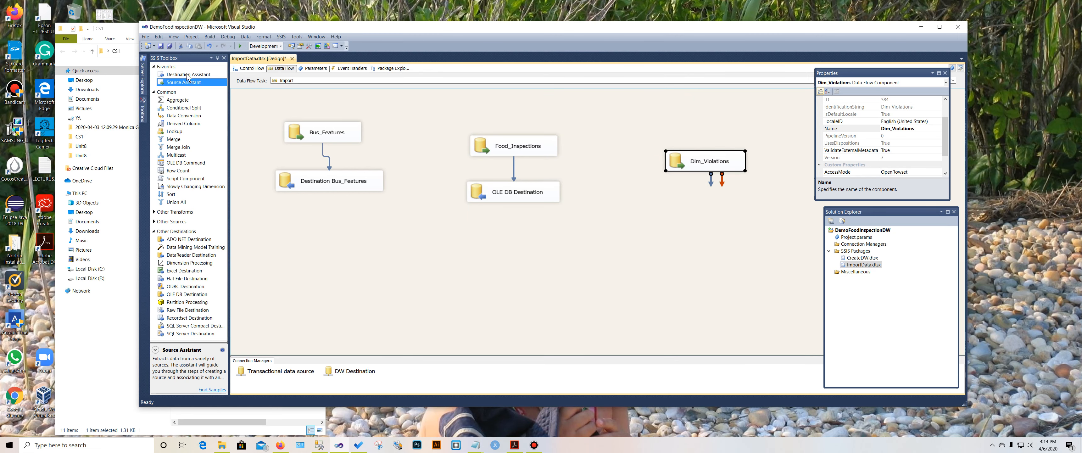
Add a SQL Server destination below Dim_Violations using the DW Destination connection manager and connect the Dim_Violations output to it.
left_click_drag(188, 76, 715, 195)
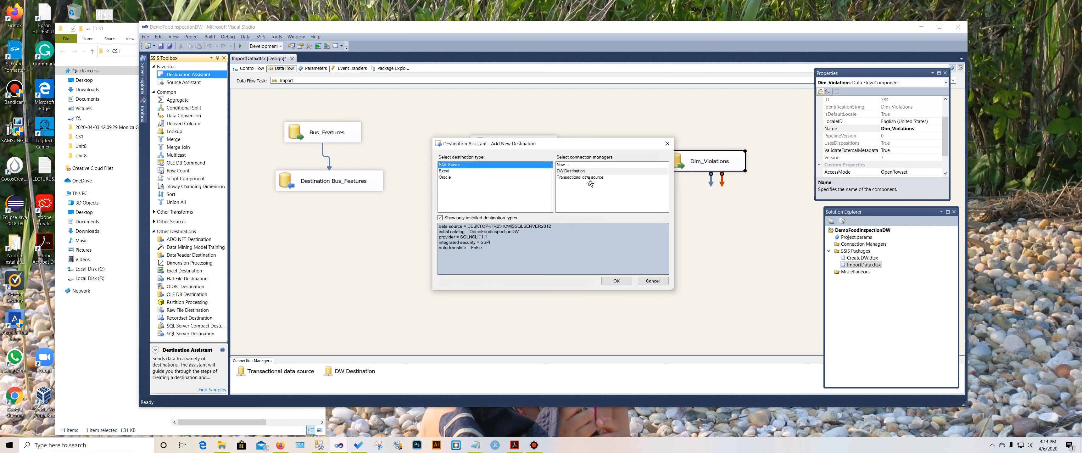
left_click(586, 171)
left_click(616, 281)
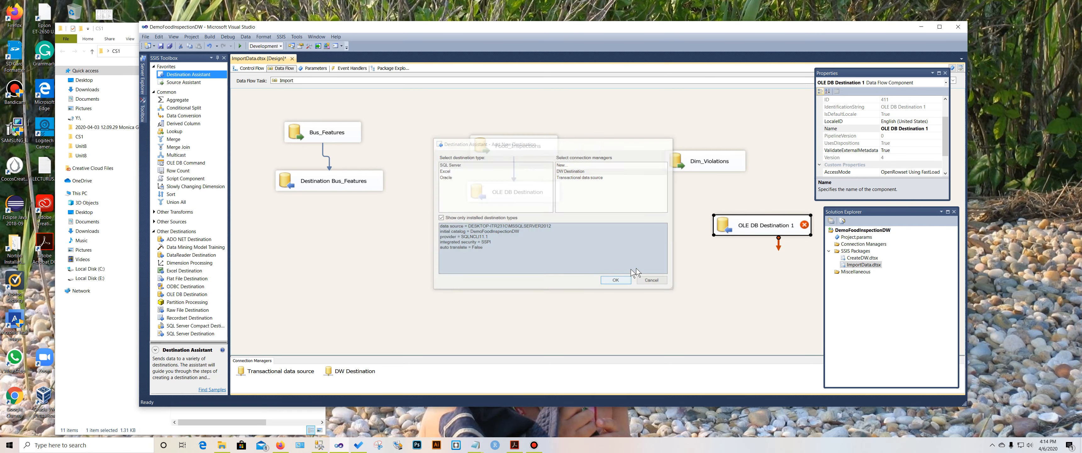
right_click(753, 229)
left_click(733, 261)
left_click_drag(742, 221, 712, 210)
left_click(696, 167)
left_click(713, 216)
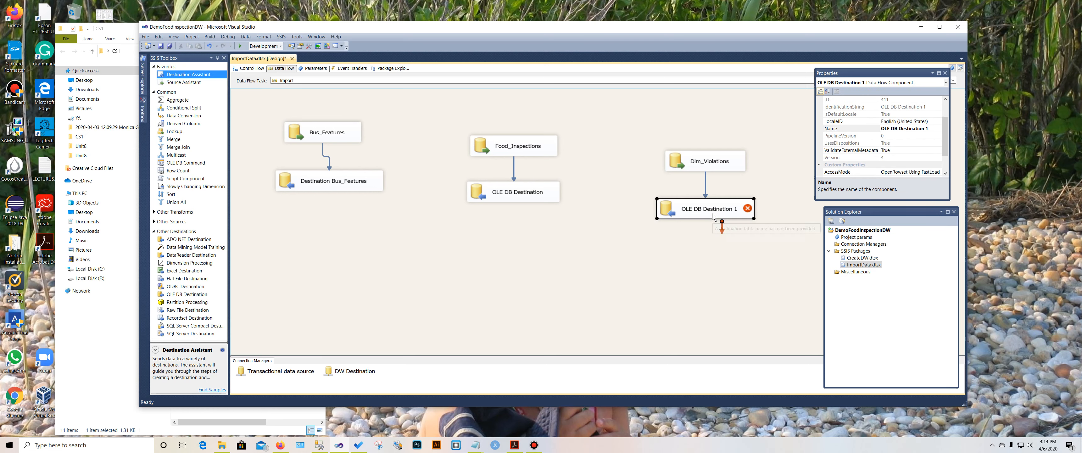
Edit the destination below Dim_Violations to load into the [dbo].[DimViolation] table and accept the automatic column mappings.
right_click(713, 217)
left_click(756, 219)
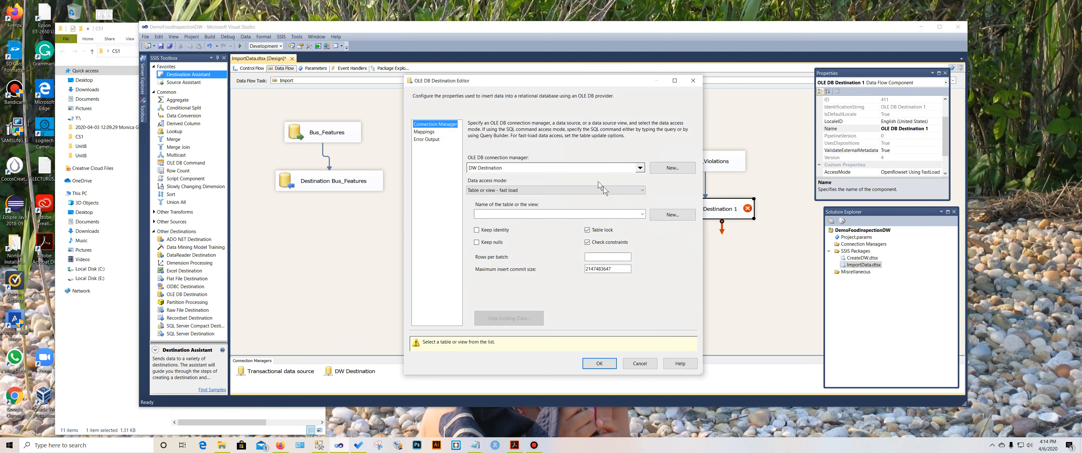
left_click(642, 215)
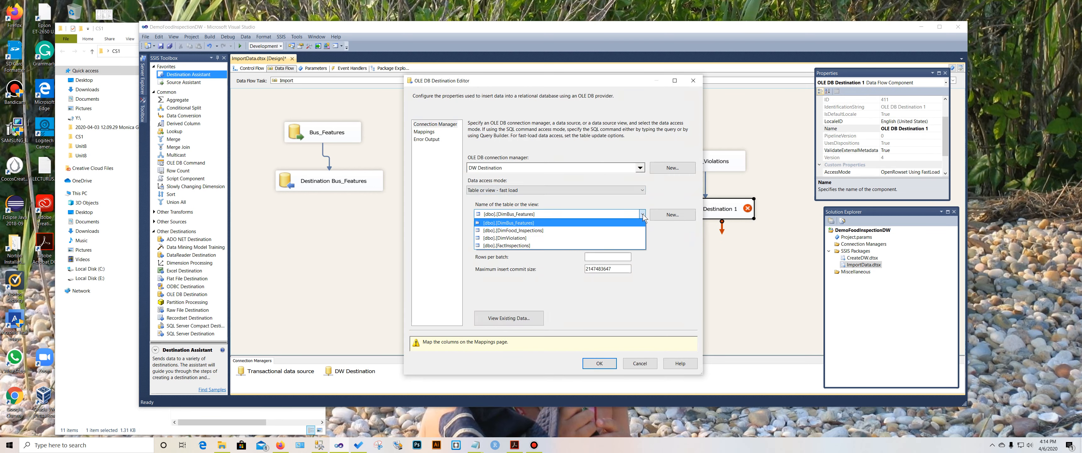
left_click(627, 239)
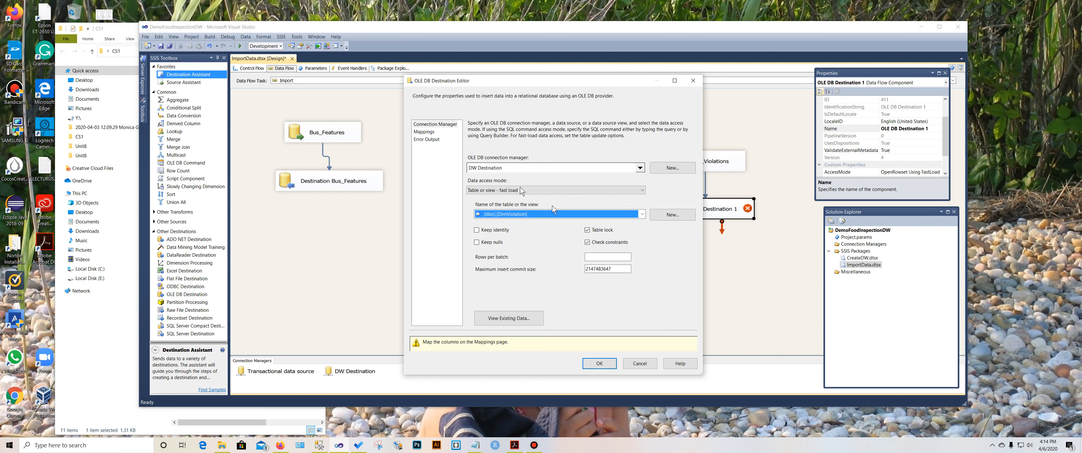
left_click(437, 131)
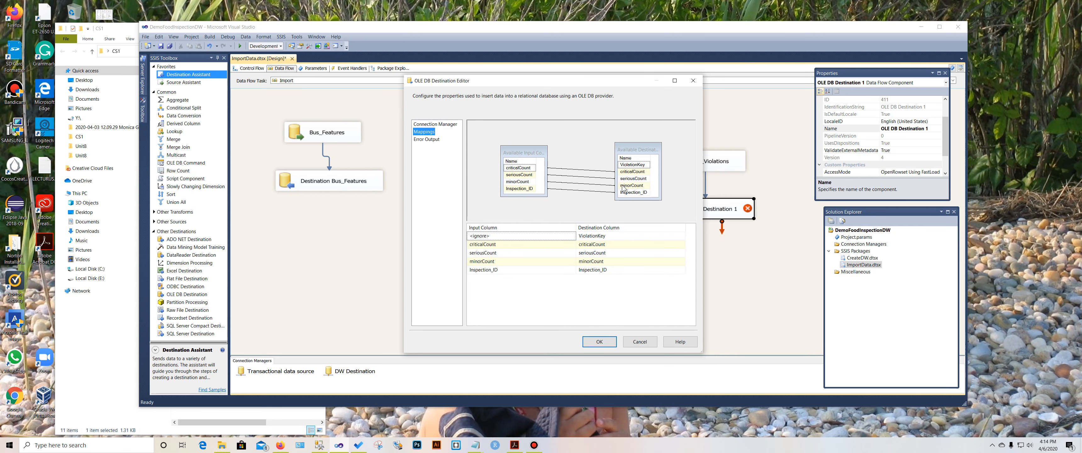
left_click(599, 341)
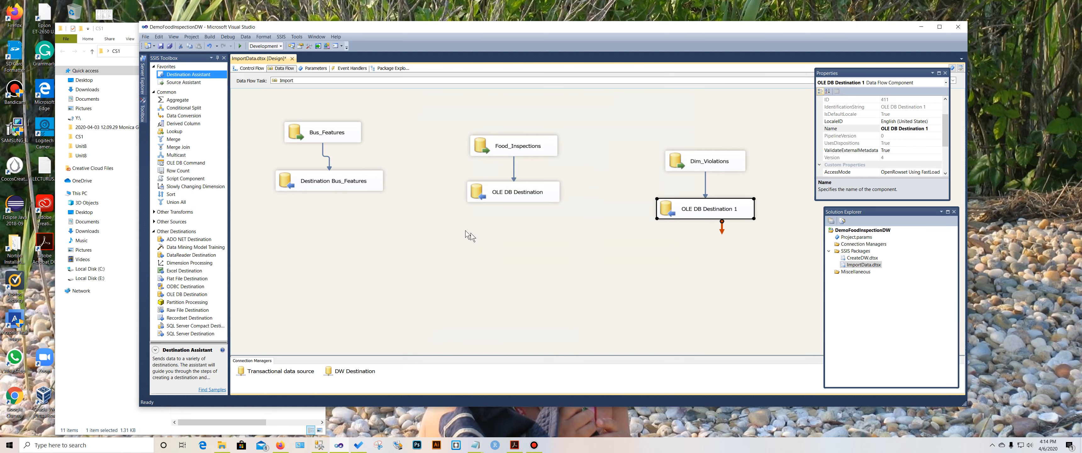
Move Dim_Violations and its destination closer to the Food_Inspections pair to free space on the data flow canvas.
left_click_drag(694, 159, 626, 147)
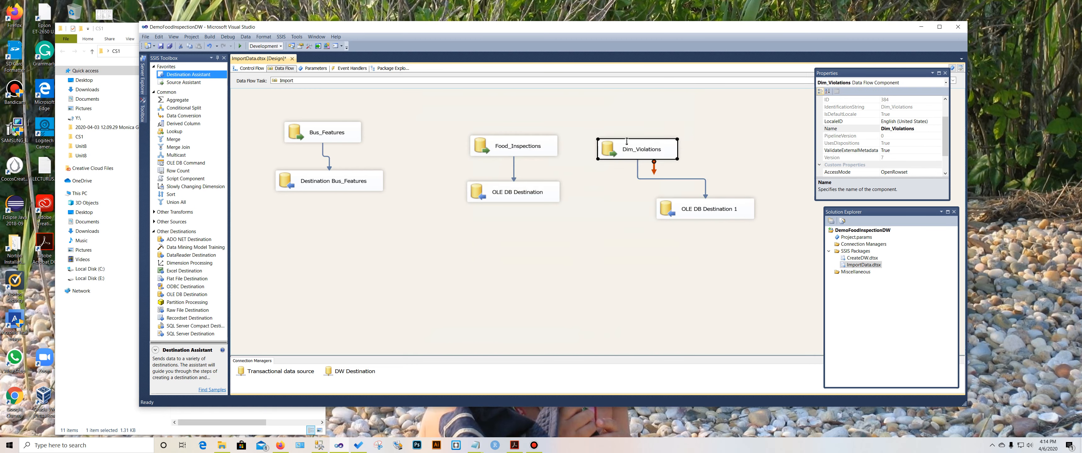
left_click(684, 206)
left_click_drag(685, 206, 625, 191)
left_click(726, 223)
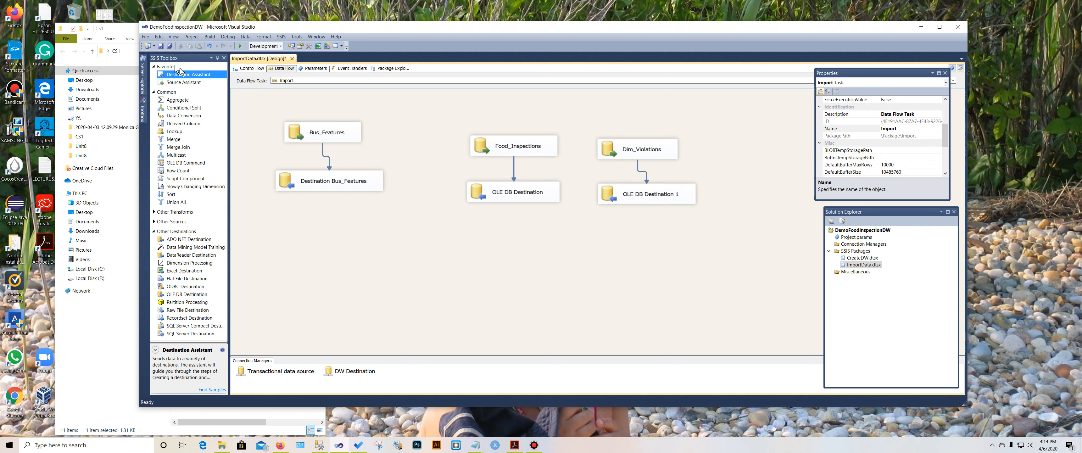
Add a SQL Server source beside Dim_Violations using the Transactional data source connection manager and name it Fact_FoodInspections.
left_click(173, 83)
left_click_drag(168, 85, 731, 147)
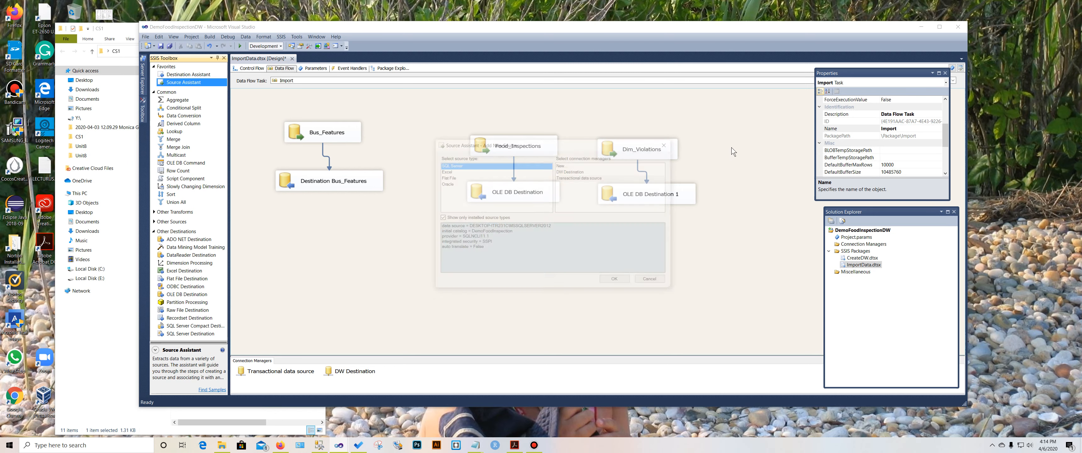
left_click(587, 178)
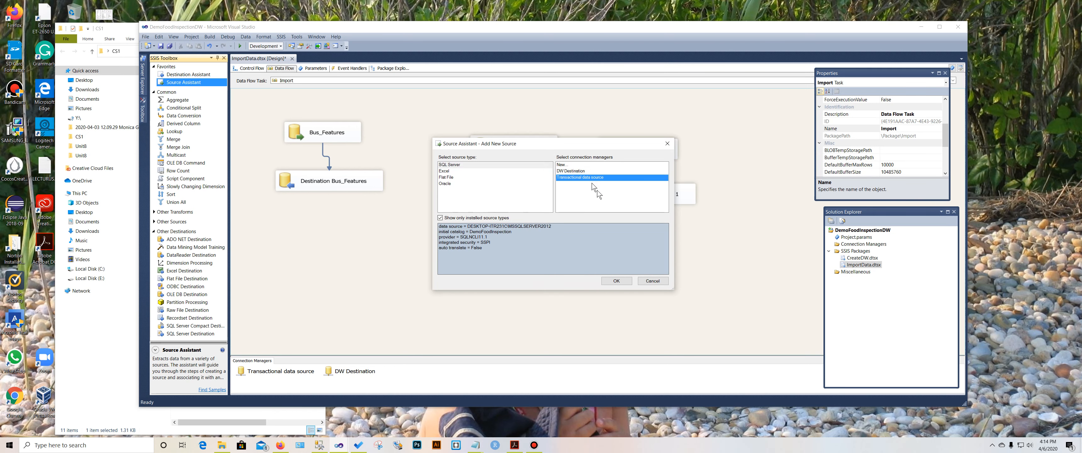
left_click(615, 280)
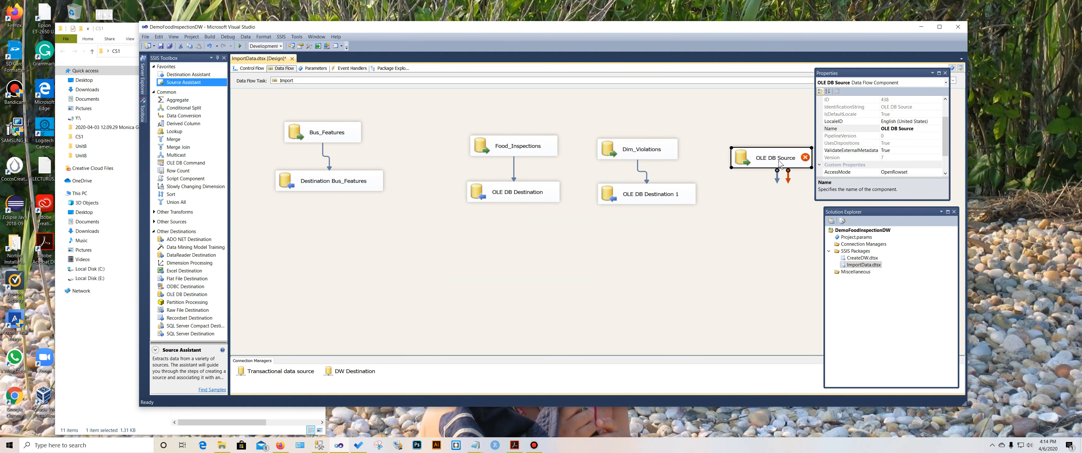
left_click(779, 163)
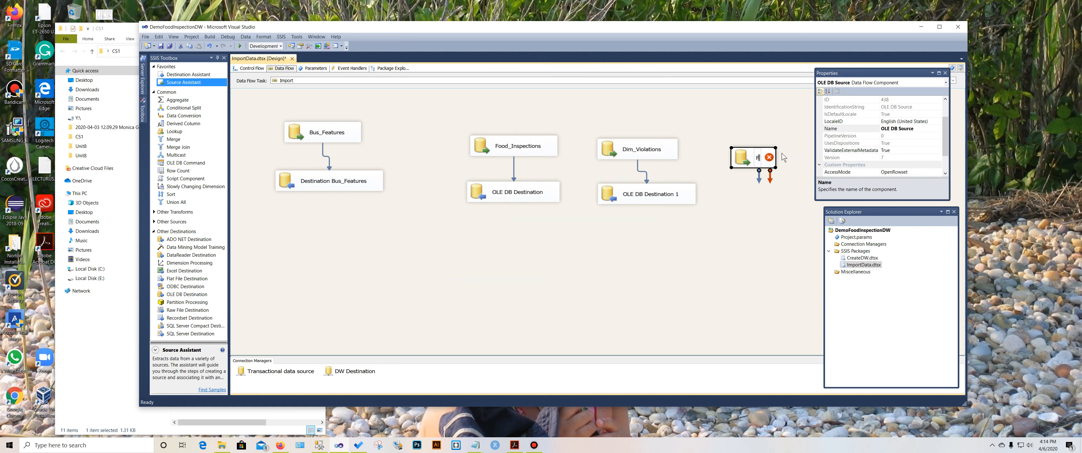
type("Fact_Food")
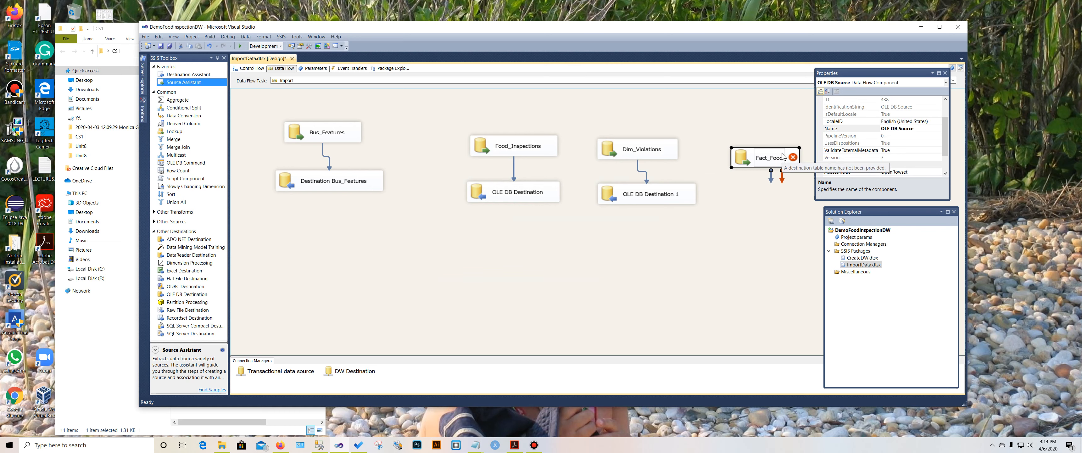
type("Inspections")
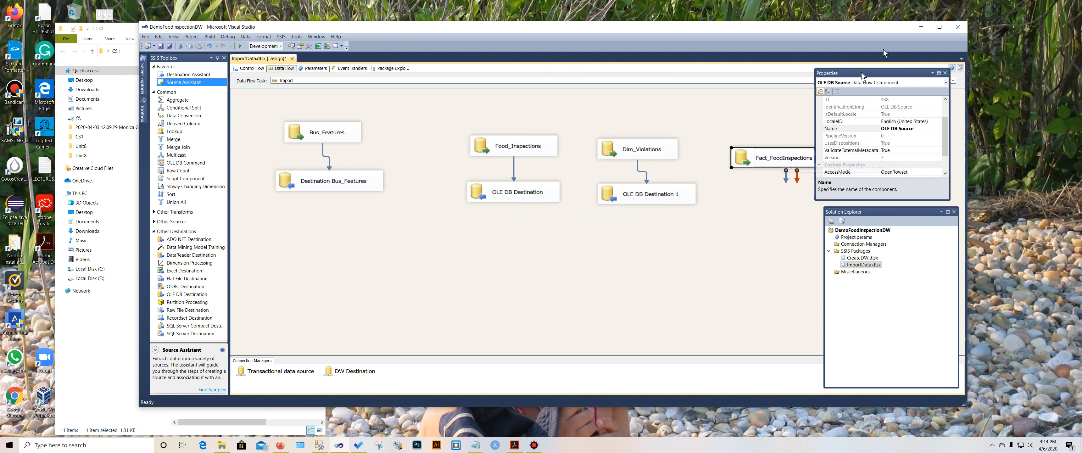
Move the Properties and Solution Explorer windows clear of Fact_FoodInspections, and set that source to read from the [dbo].[Food_Inspections] table.
left_click_drag(860, 74, 936, 73)
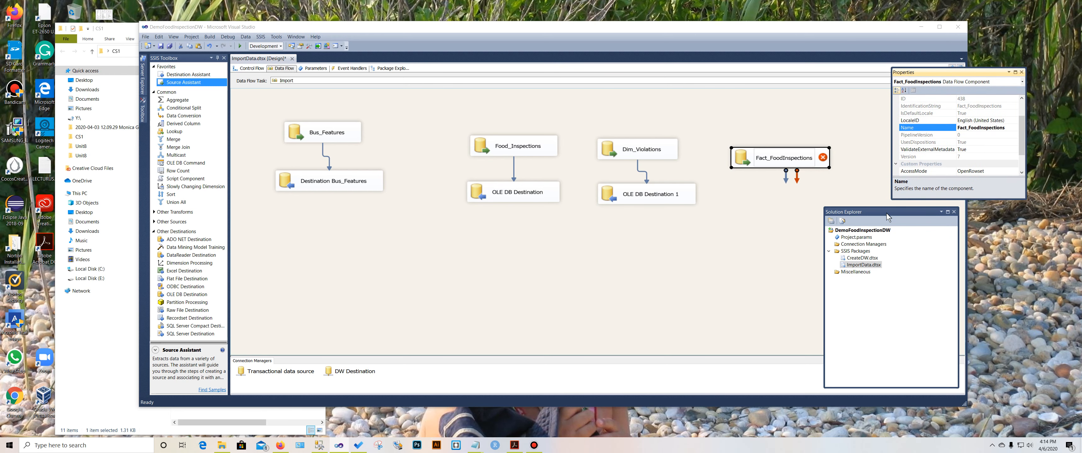
left_click_drag(888, 209, 954, 205)
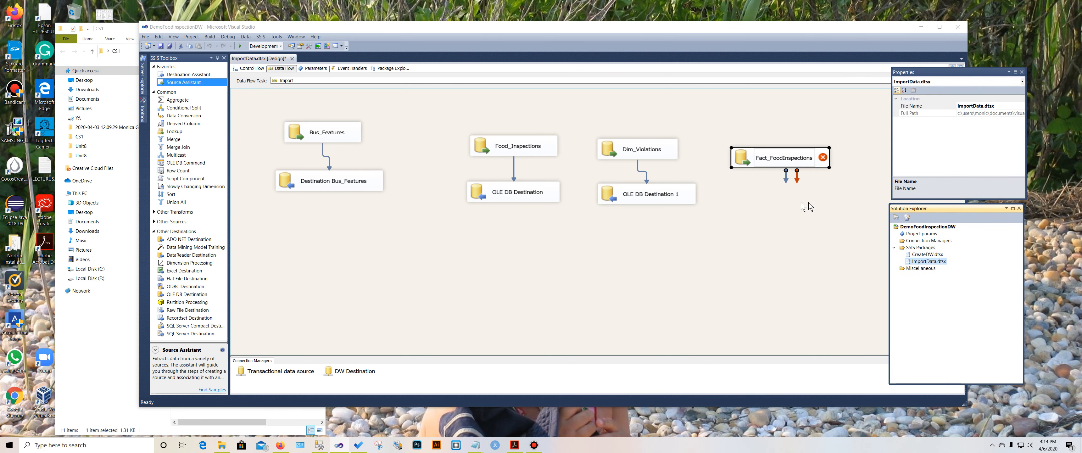
left_click(817, 163)
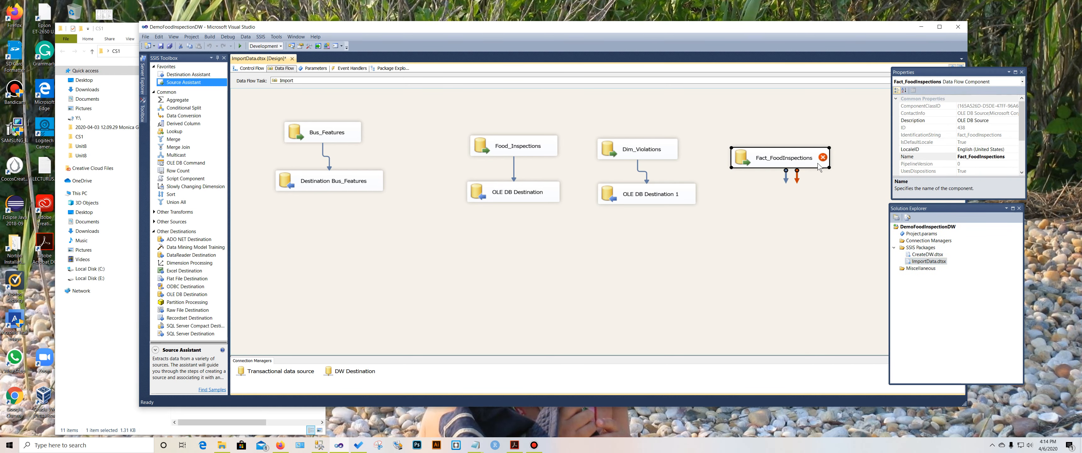
right_click(818, 163)
left_click(836, 169)
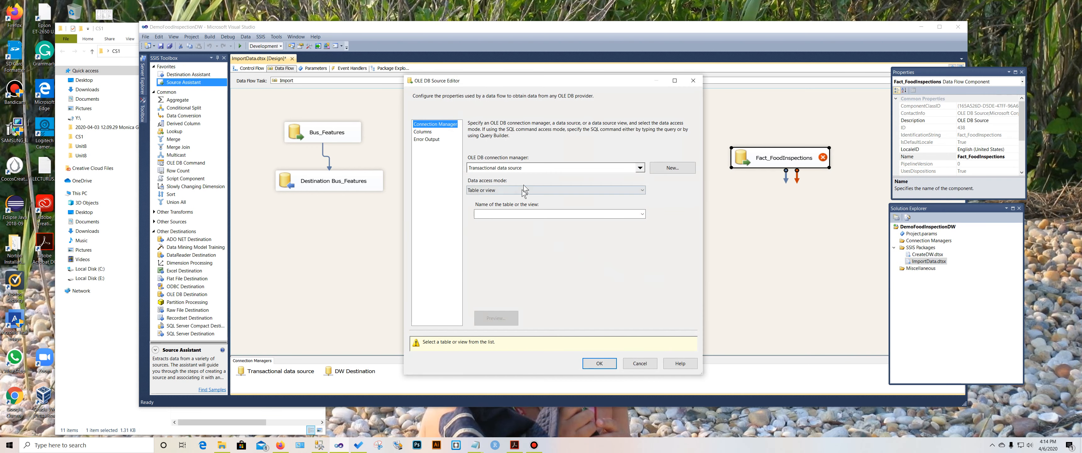
left_click(642, 214)
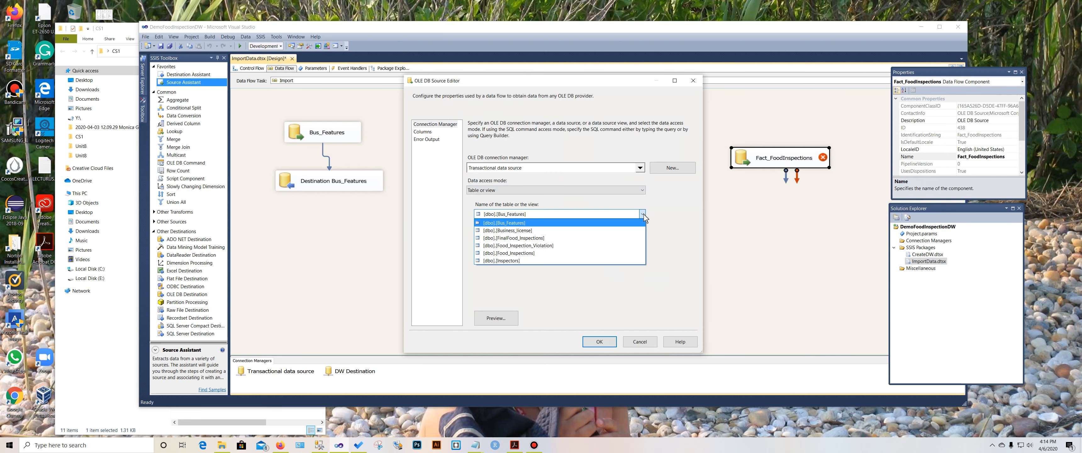
left_click(617, 252)
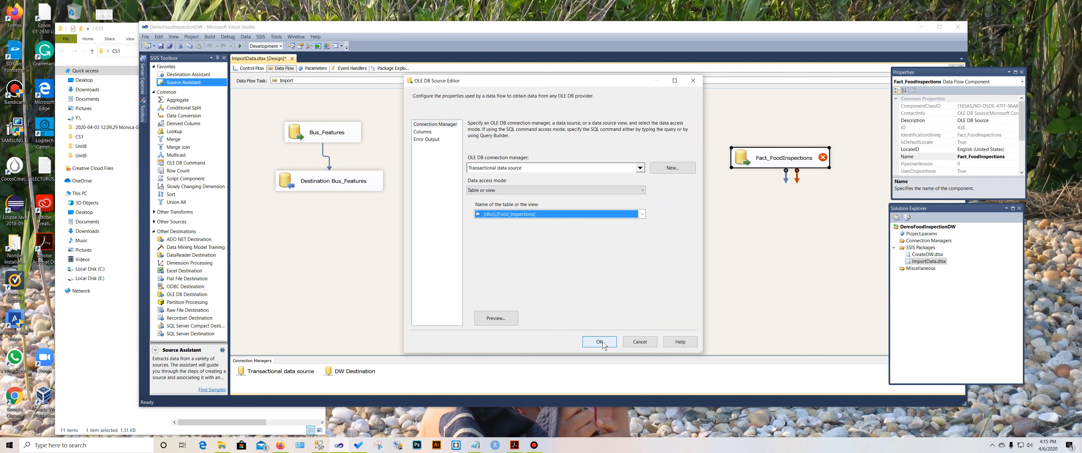
Check the source's columns against the table definition in factInspections.txt from the CS1 folder, and accept the Fact_FoodInspections source settings.
left_click(423, 132)
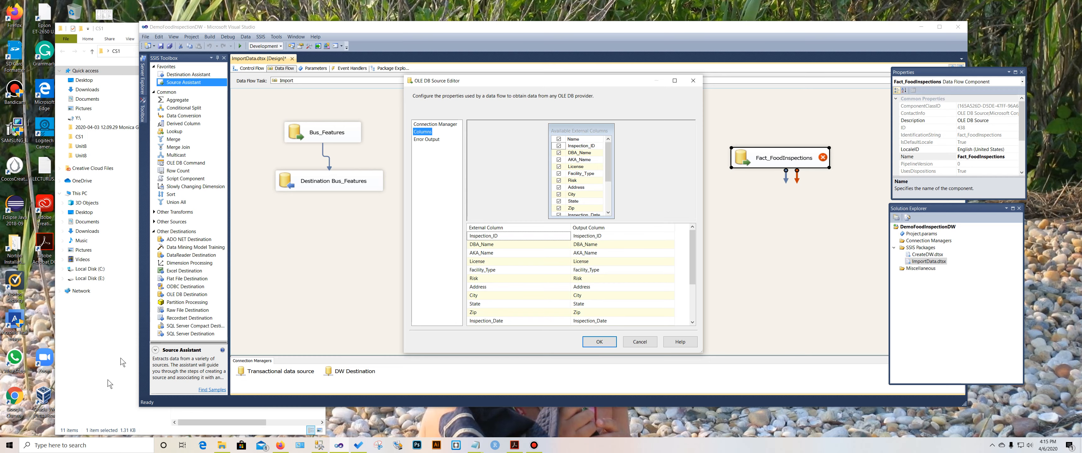
left_click(98, 383)
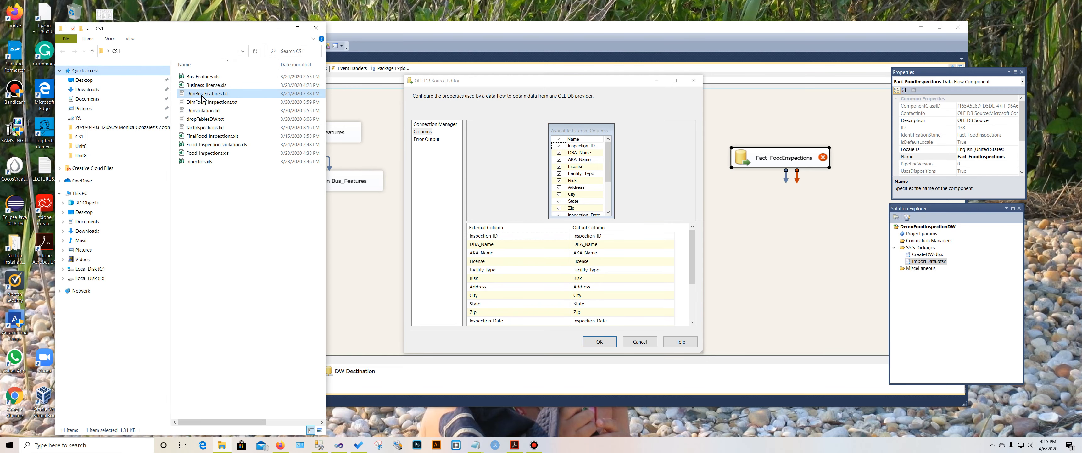
double_click(212, 128)
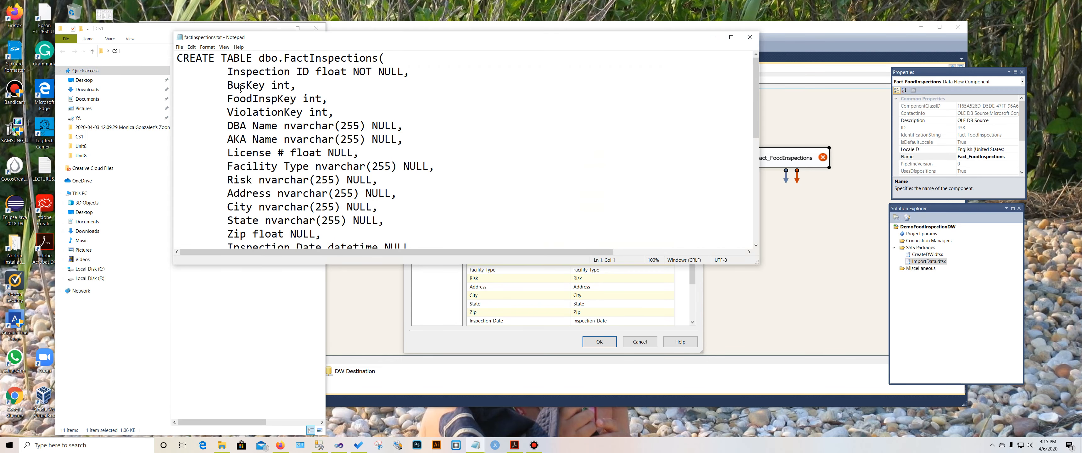
left_click(749, 37)
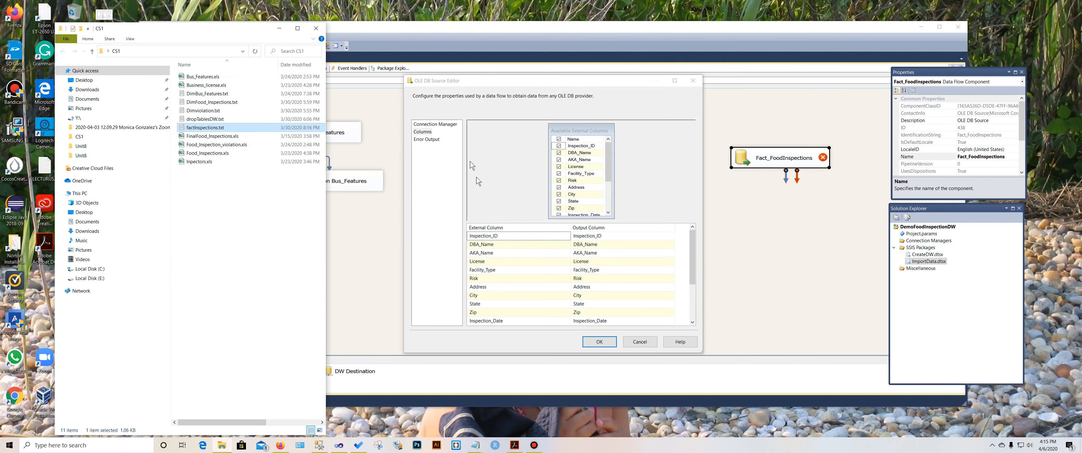
left_click(603, 341)
left_click(600, 342)
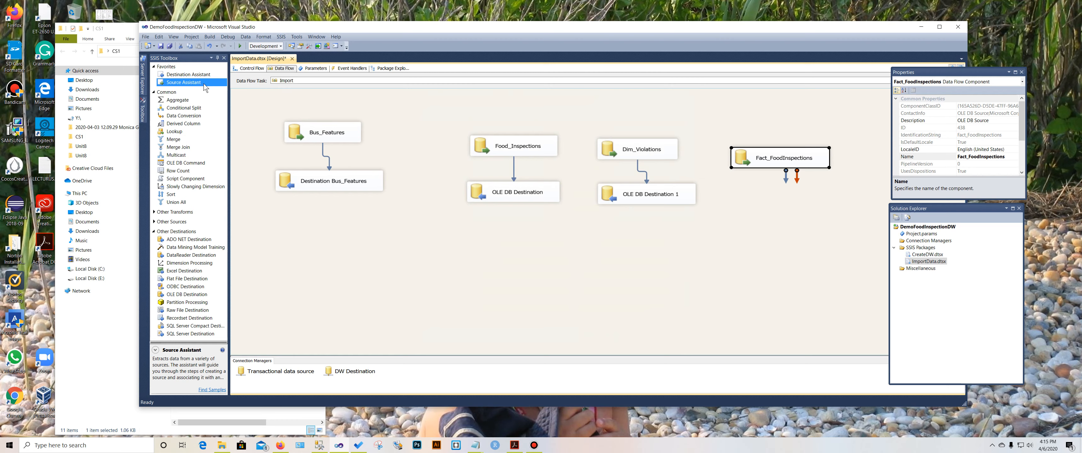
Add a SQL Server destination beneath Fact_FoodInspections using the DW Destination connection manager, and connect the source to it.
left_click(187, 74)
left_click_drag(181, 77, 769, 206)
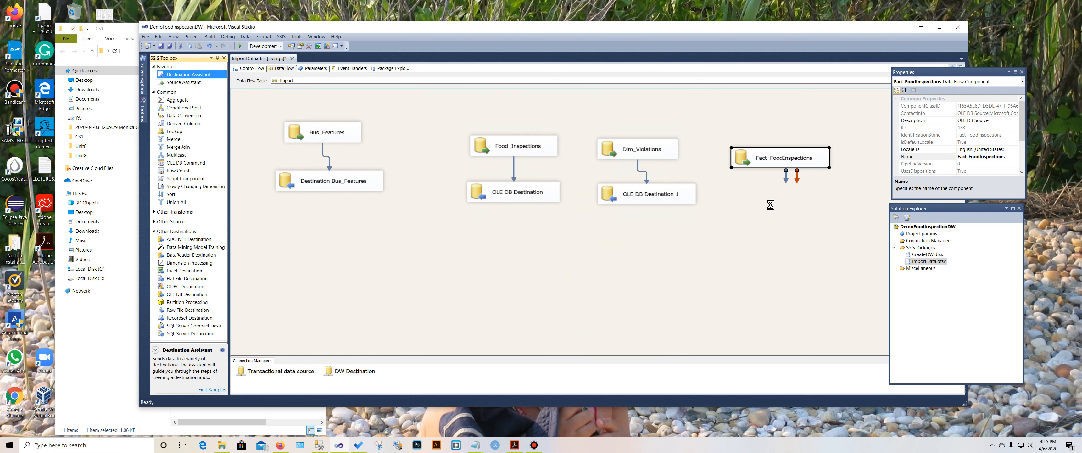
left_click(580, 172)
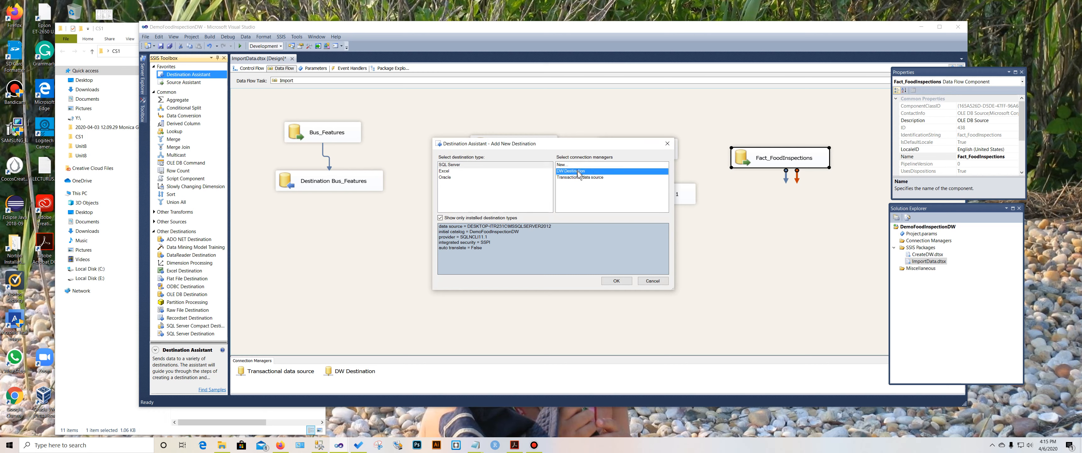
left_click(616, 280)
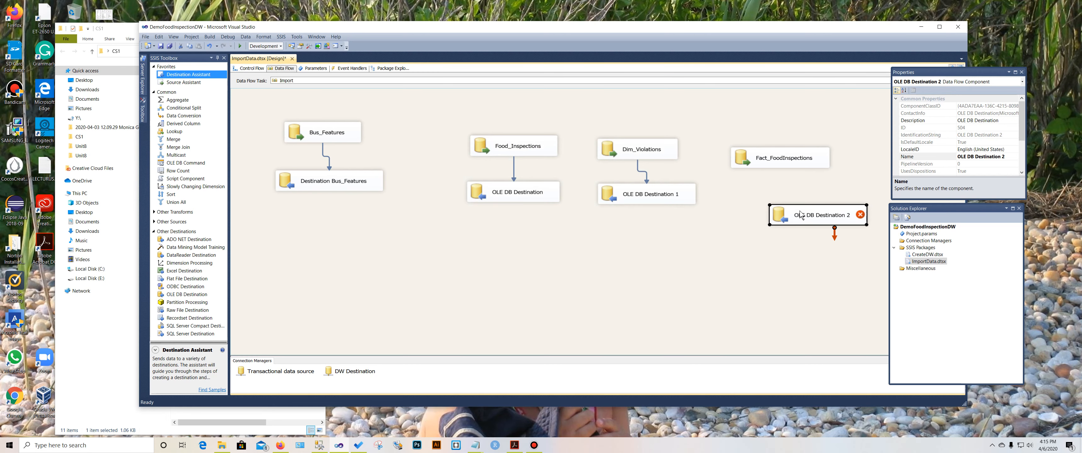
mouse_move(800, 214)
left_mouse_down()
mouse_move(765, 203)
mouse_move(788, 206)
left_mouse_up()
left_click(771, 163)
Set the destination under Fact_FoodInspections to load into the [dbo].[FactInspections] table.
right_click(820, 210)
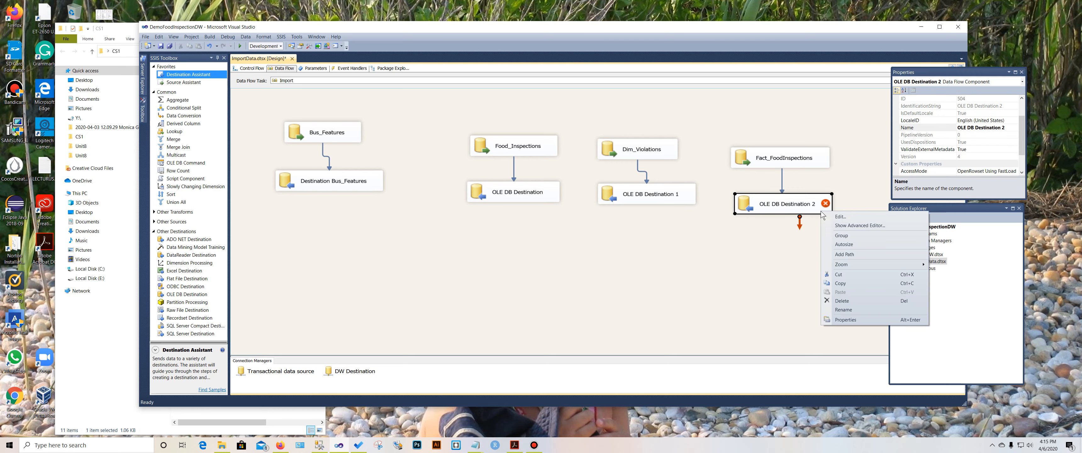
left_click(826, 215)
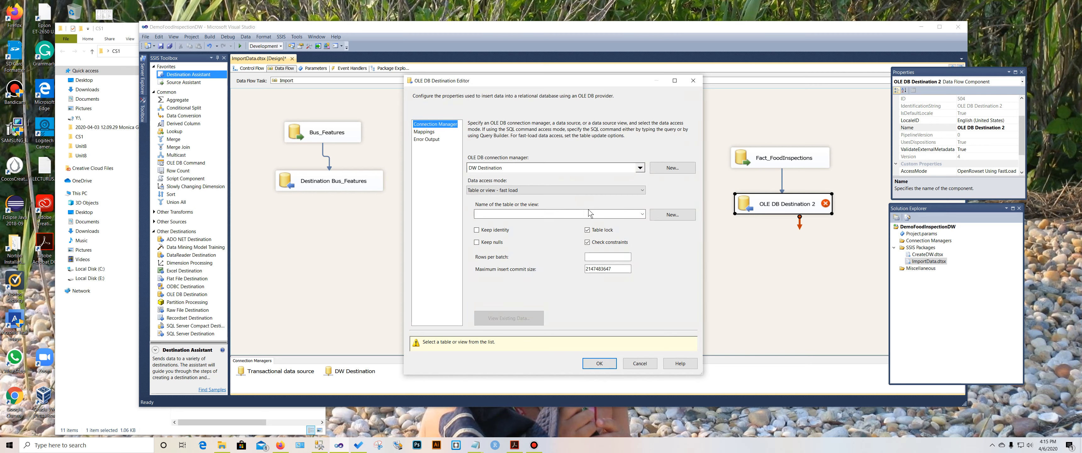
left_click(641, 214)
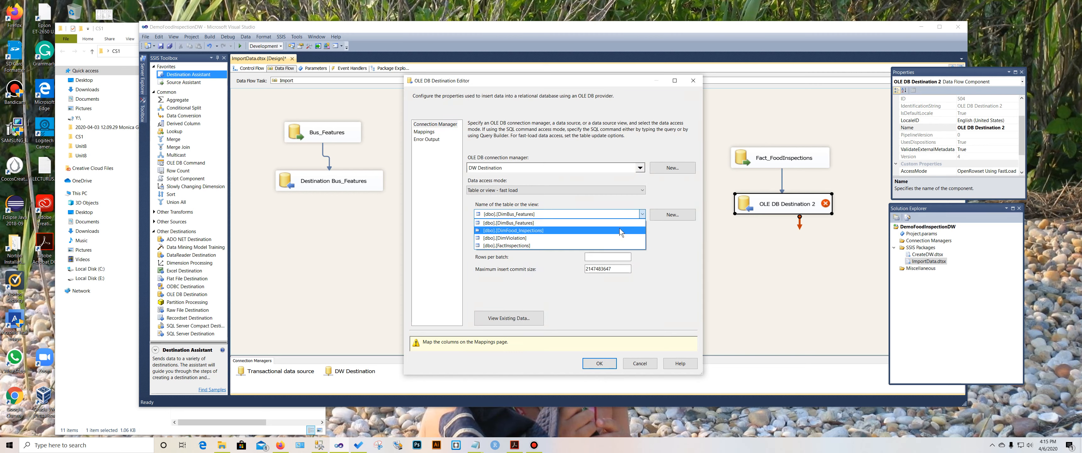
left_click(611, 247)
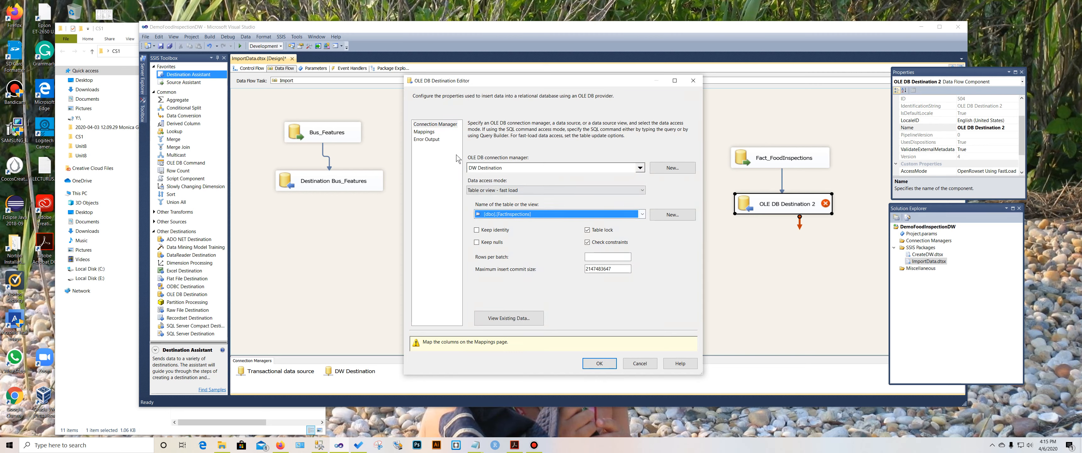
Map the input columns License, AKA_Name and DBA_Name to the destination columns License#, AKAName and DBAName.
left_click(429, 132)
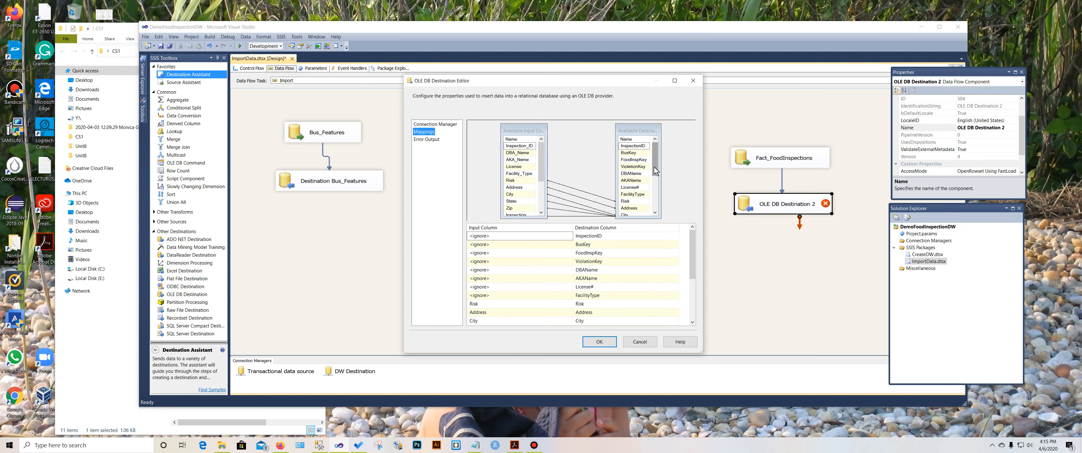
left_click_drag(654, 167, 654, 177)
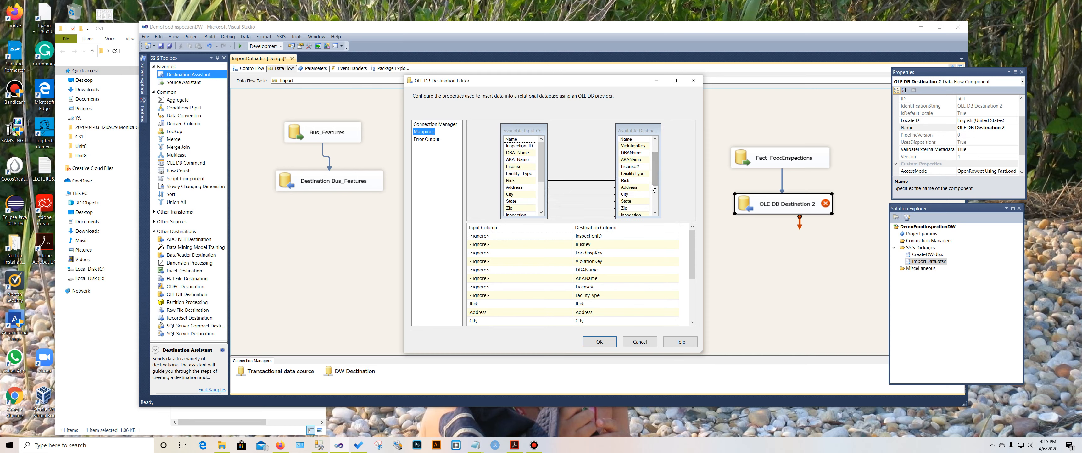
left_click_drag(526, 168, 625, 170)
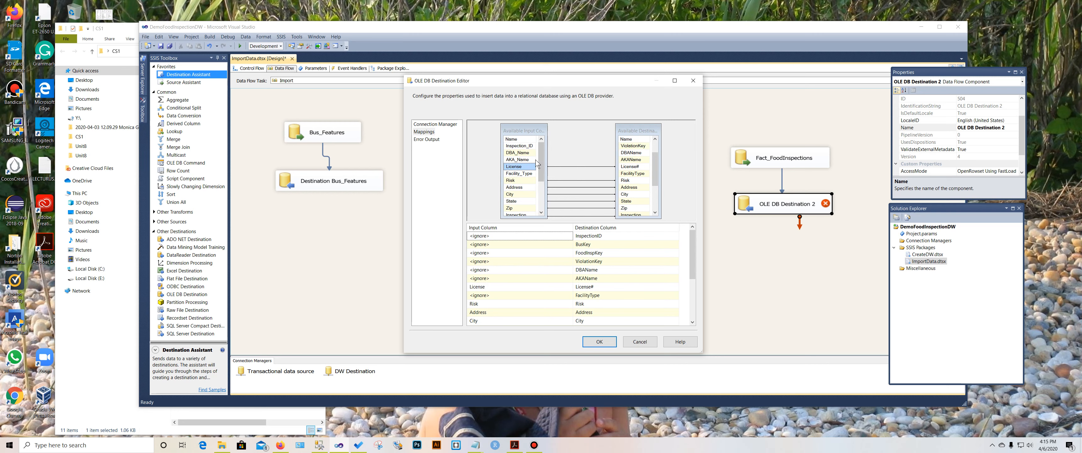
left_click_drag(536, 160, 624, 161)
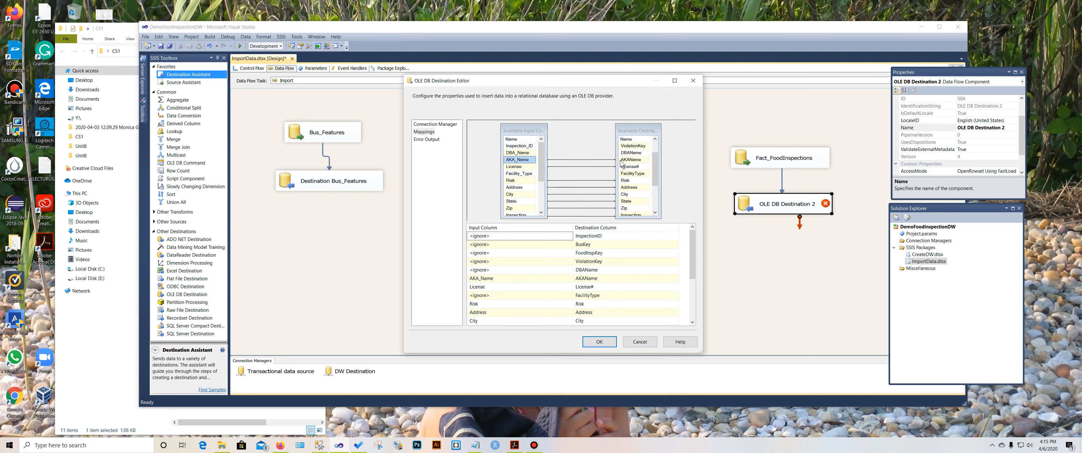
left_click(527, 155)
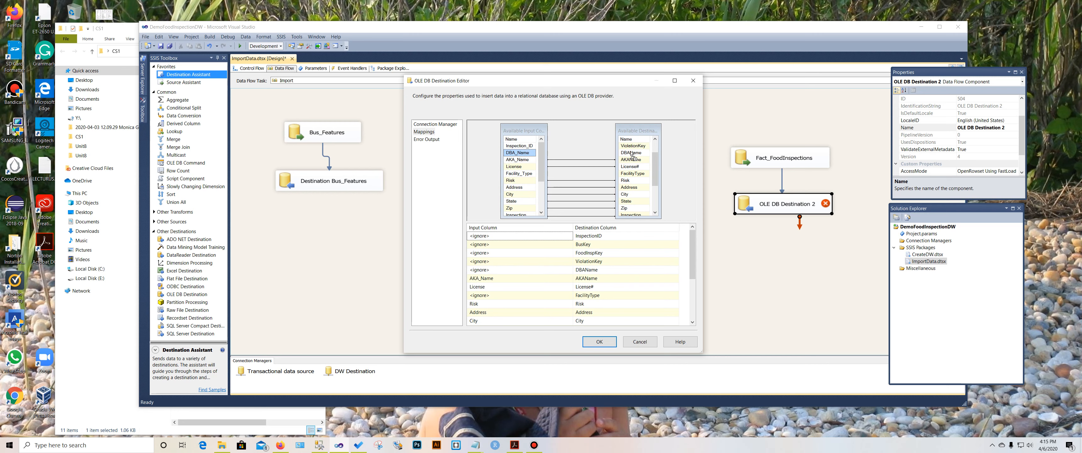
left_click_drag(631, 155, 657, 149)
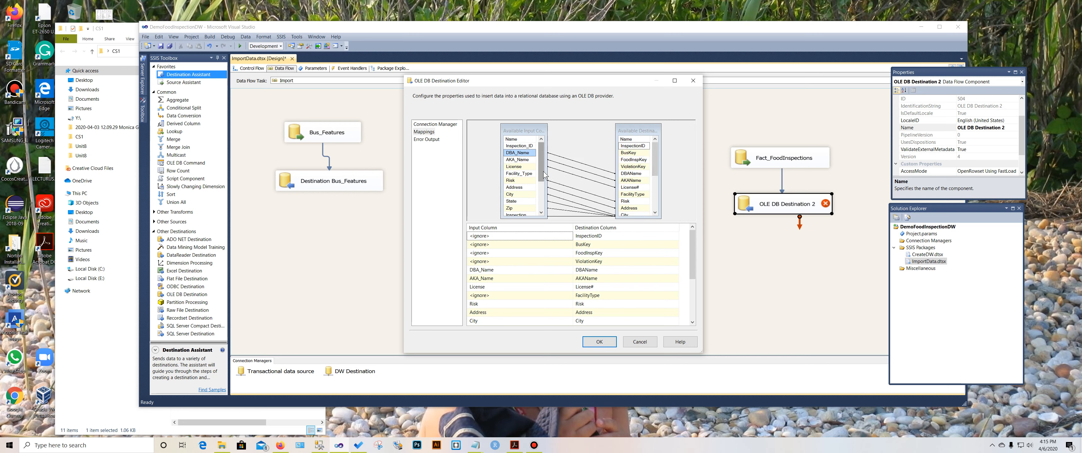
Map Inspection_ID to InspectionID and Facility_Type to FacilityType.
left_click_drag(543, 171, 543, 165)
left_click_drag(520, 146, 630, 150)
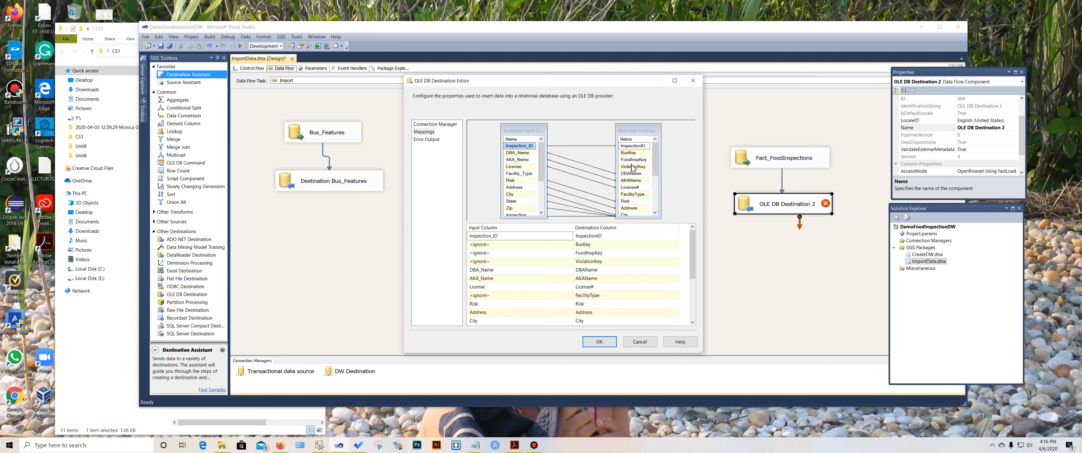
left_click_drag(655, 165, 658, 180)
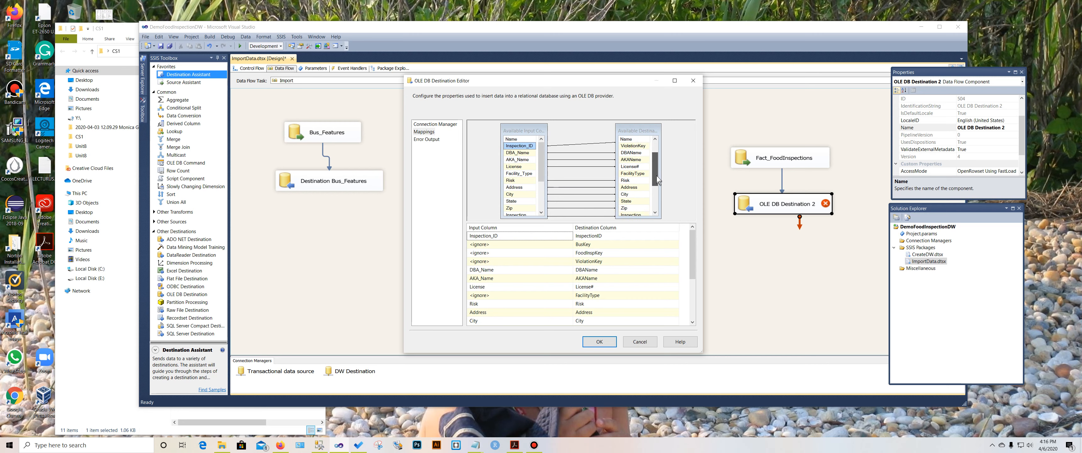
left_click_drag(523, 174, 626, 179)
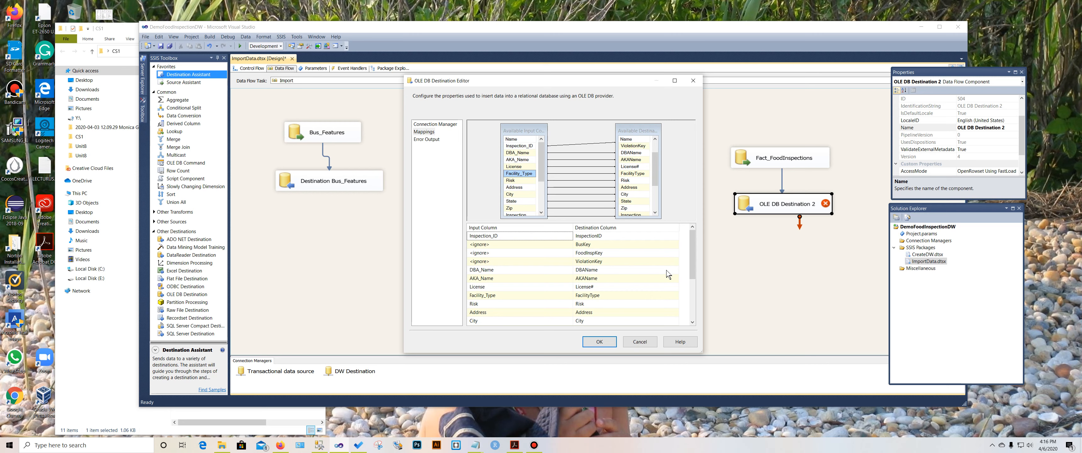
Map the two remaining Inspection input columns after Zip to their matching Inspection destination columns.
left_click_drag(653, 176, 653, 188)
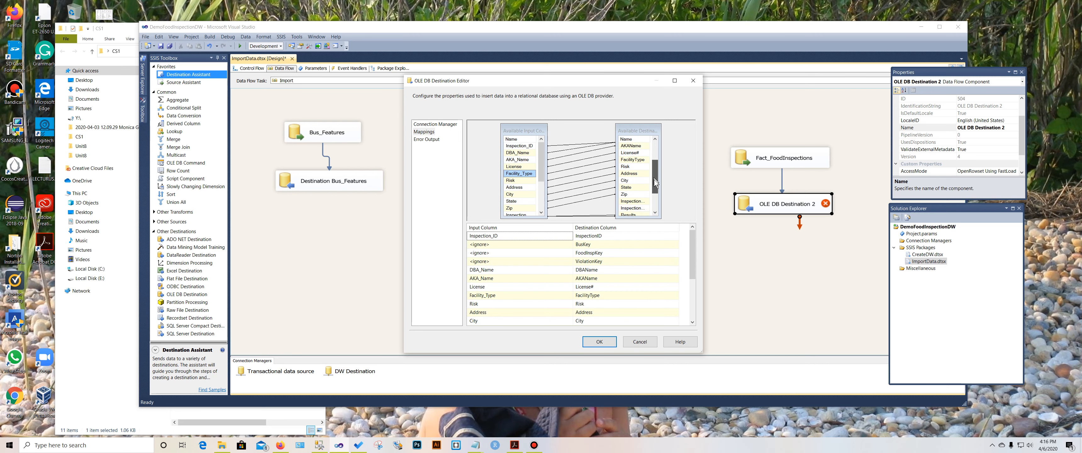
scroll(536, 170, "down", 2)
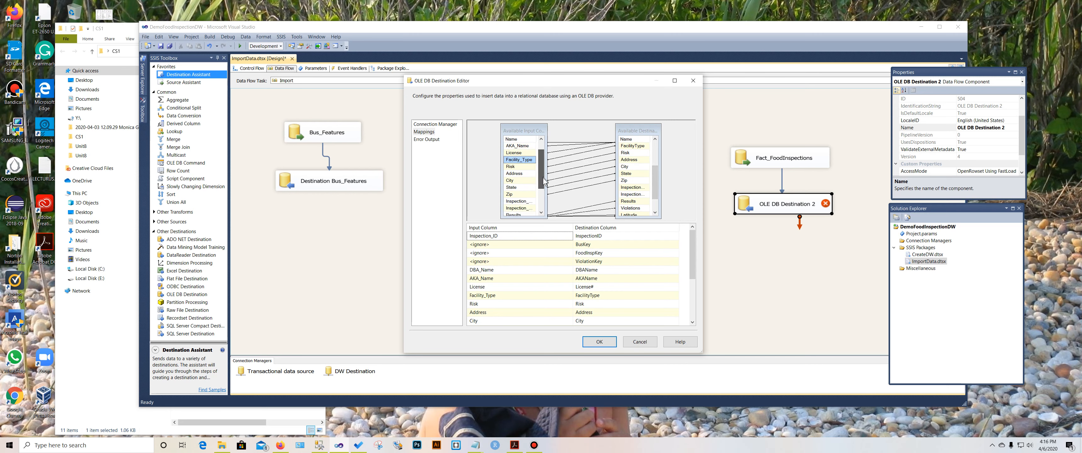
left_click_drag(530, 190, 623, 189)
left_click_drag(533, 196, 653, 202)
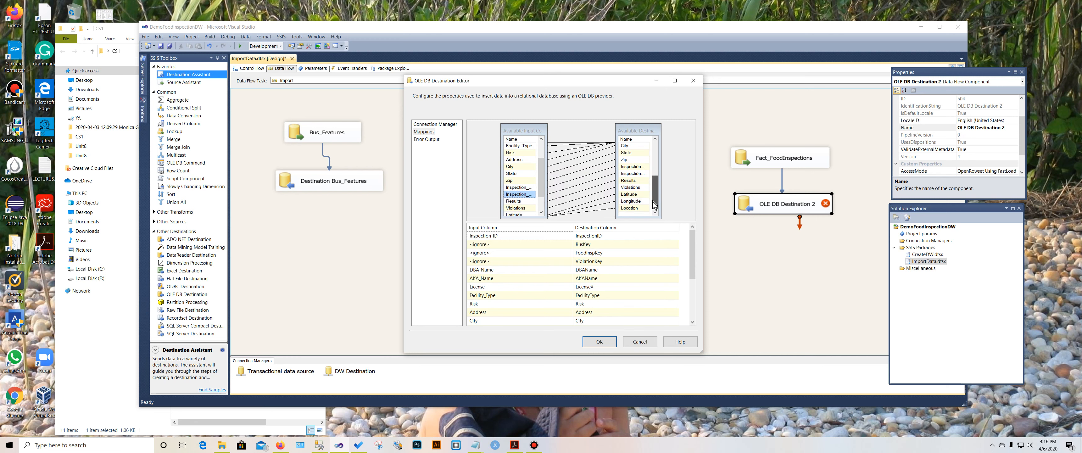
left_click_drag(542, 194, 542, 205)
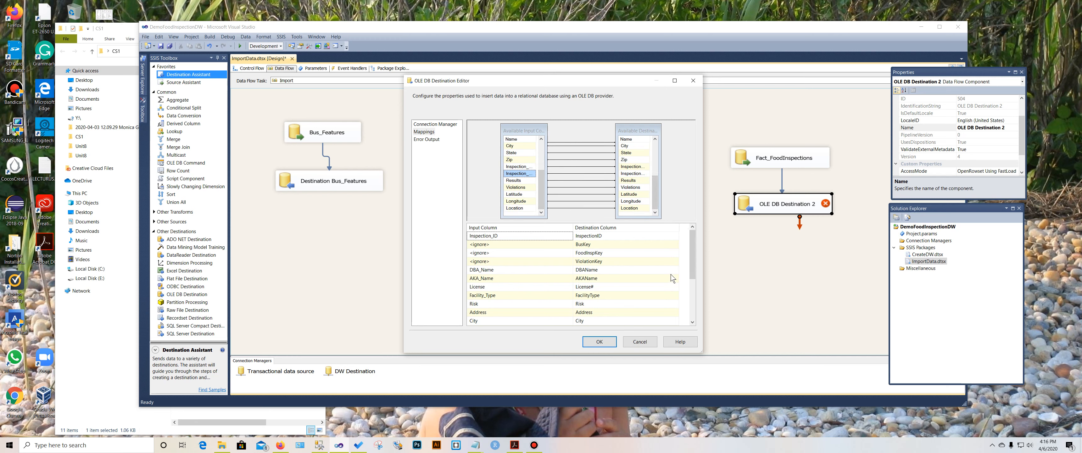
Review the column mappings for the FactInspections destination and accept its settings.
left_click_drag(655, 189, 654, 183)
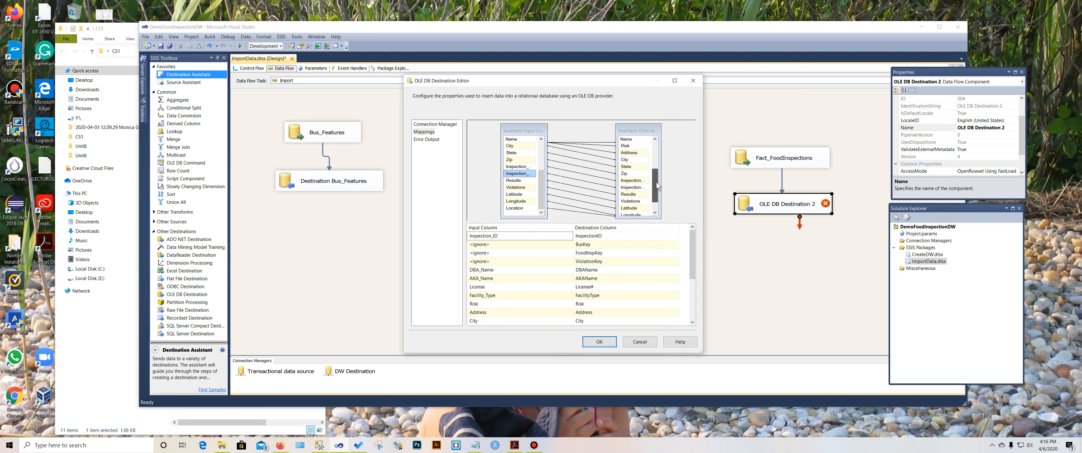
left_click_drag(541, 192, 545, 176)
left_click_drag(654, 185, 655, 156)
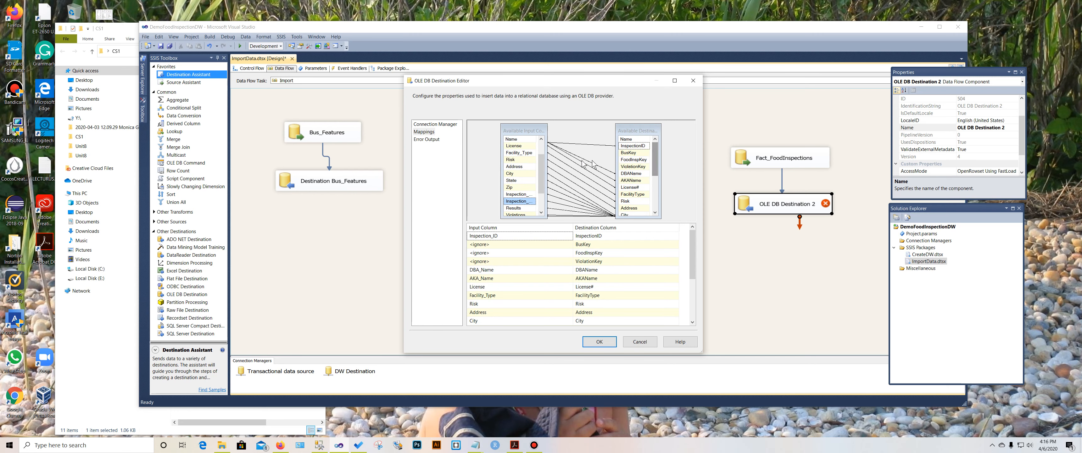
left_click_drag(541, 180, 540, 155)
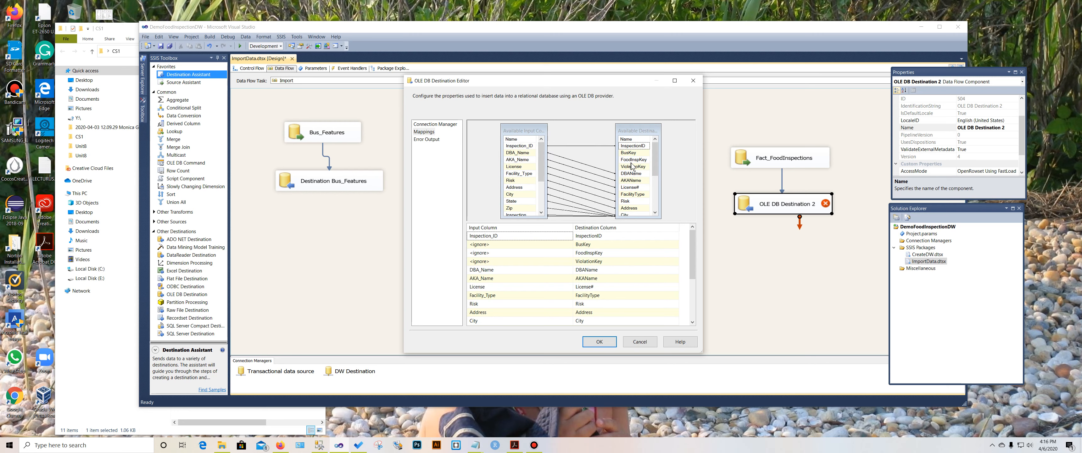
mouse_move(629, 174)
left_click(605, 344)
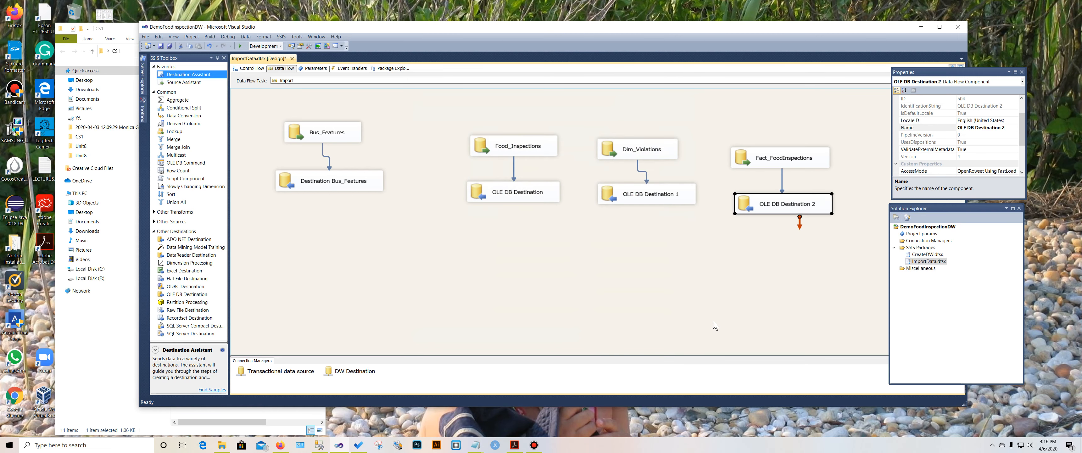
Run the ImportData package and return to design mode once the execution finishes.
left_click(700, 327)
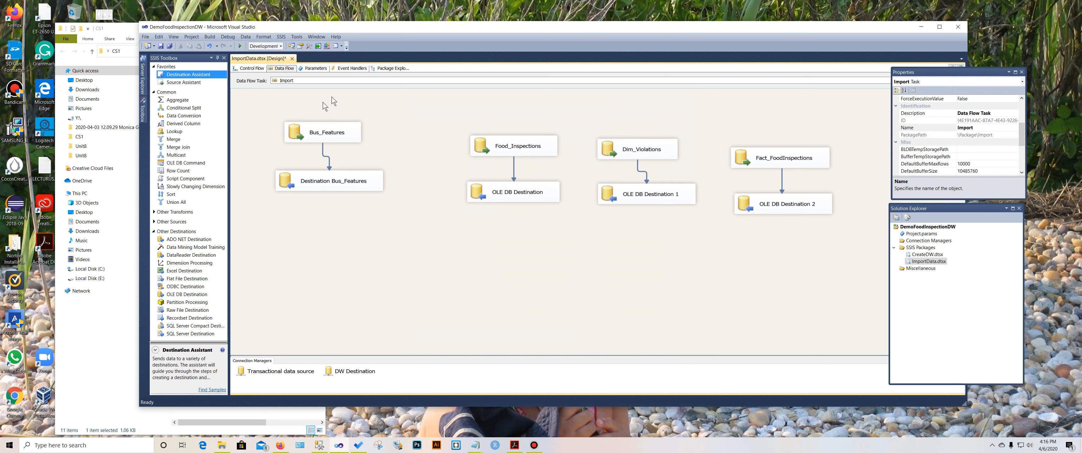
left_click(240, 46)
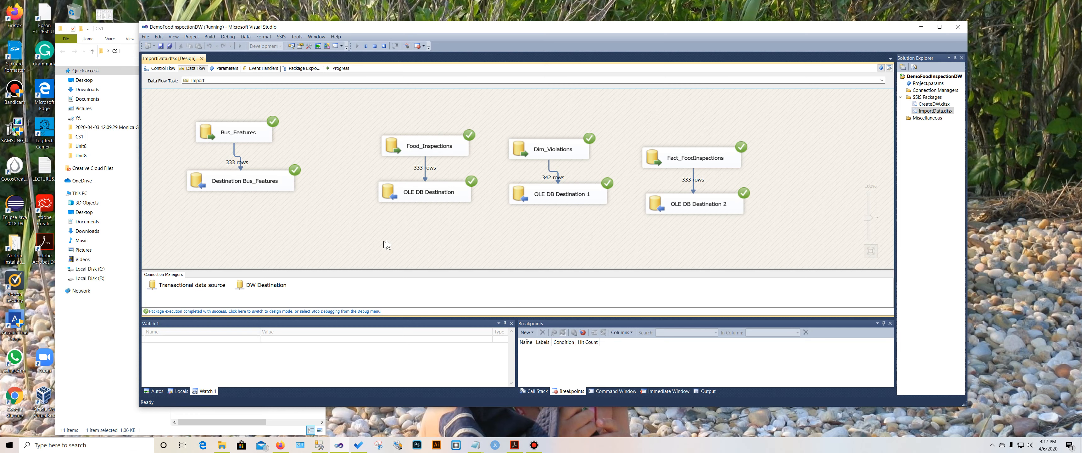
left_click(230, 311)
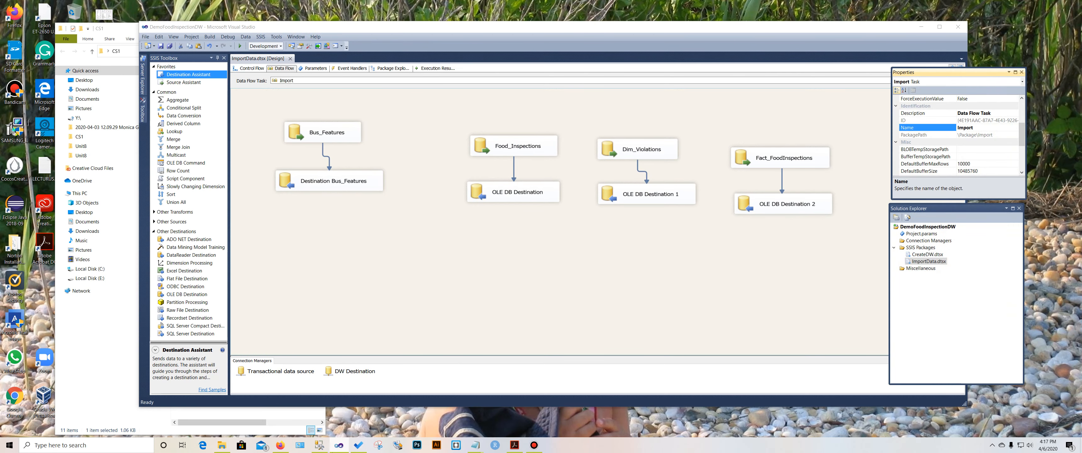
Switch to SQL Server Management Studio, refresh the databases and expand the tables of DemoFoodInspectionDW.
left_click(320, 448)
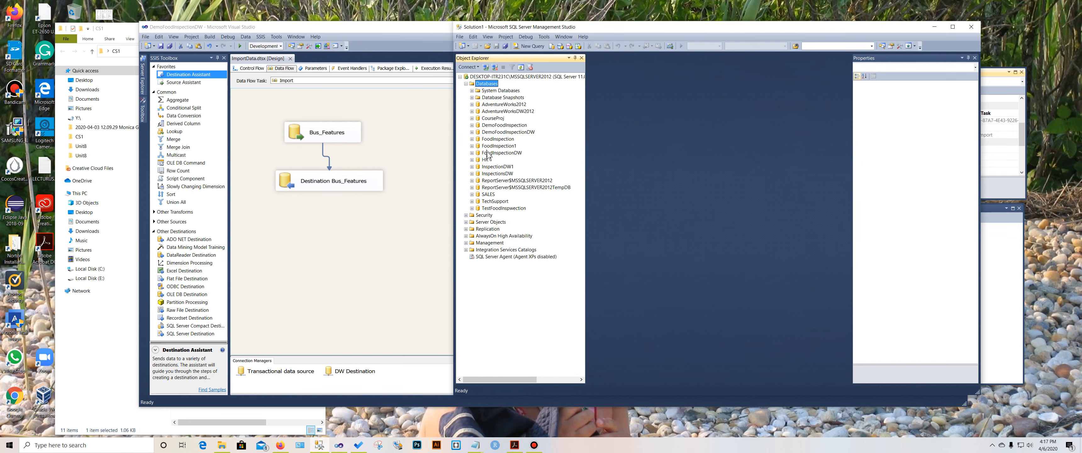
left_click(472, 132)
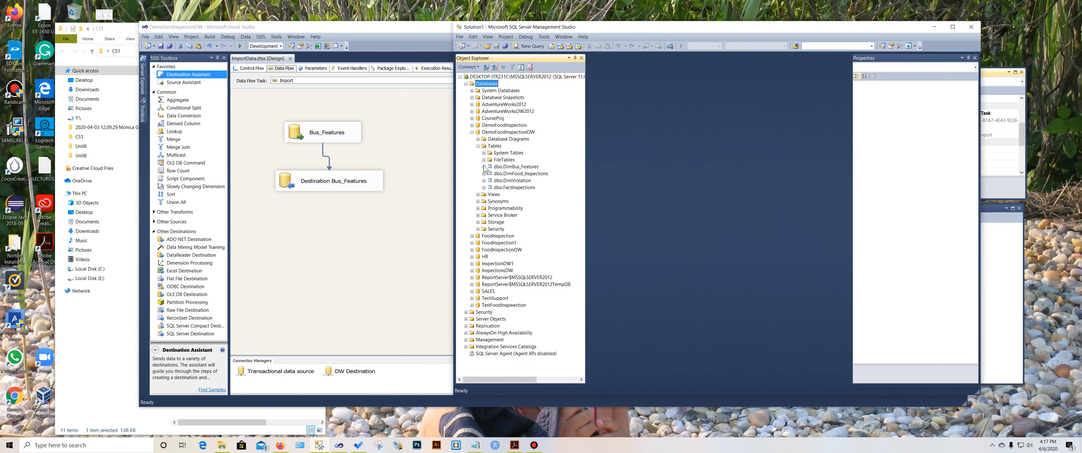
left_click(520, 68)
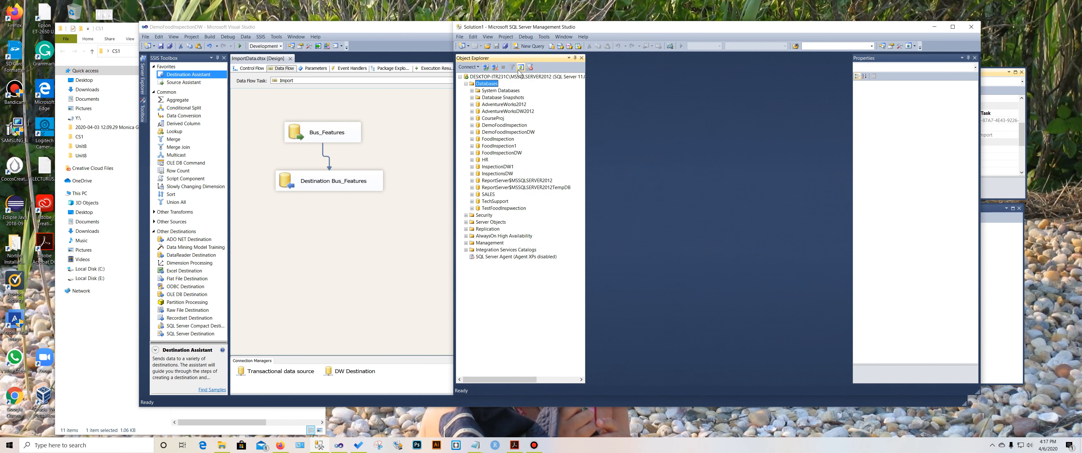
left_click(472, 131)
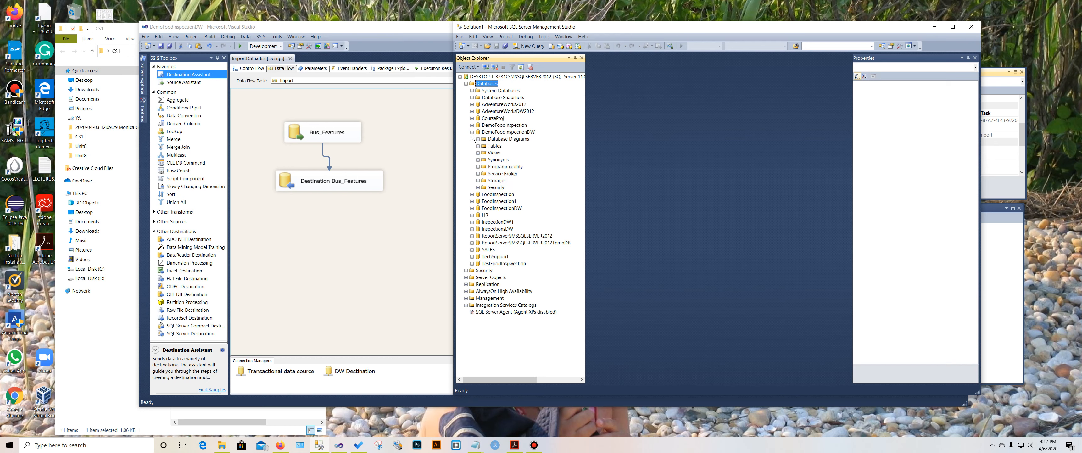
left_click(477, 146)
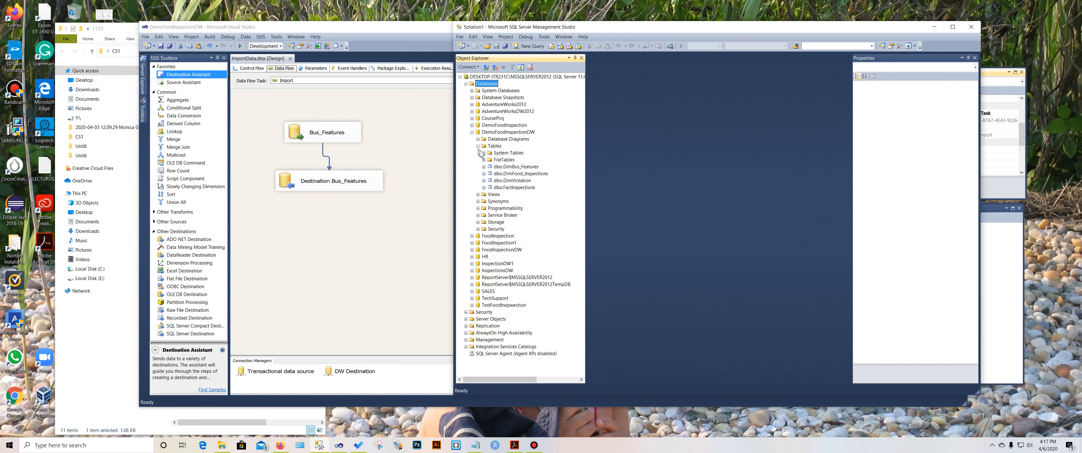
Check the top 1000 rows of dbo.DimBus_Features for the imported data and close the query.
left_click(507, 168)
right_click(507, 168)
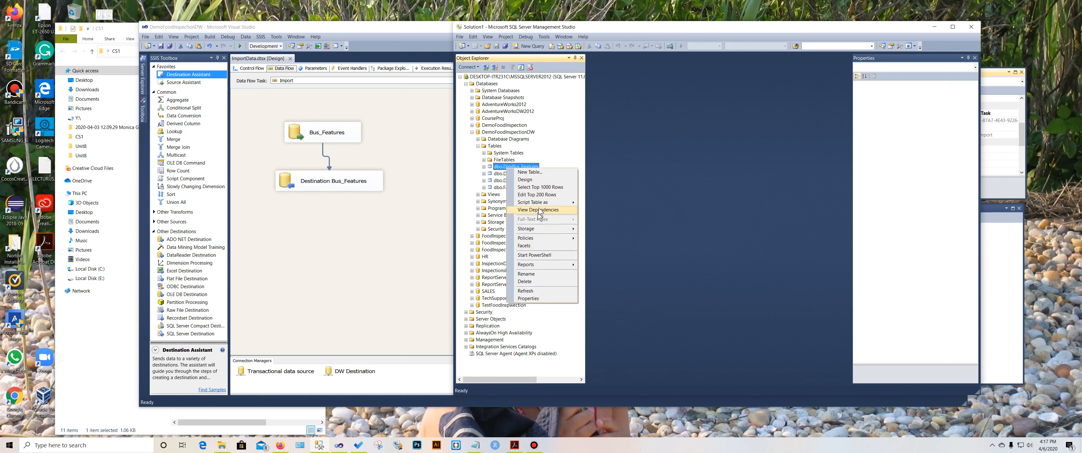
left_click(541, 186)
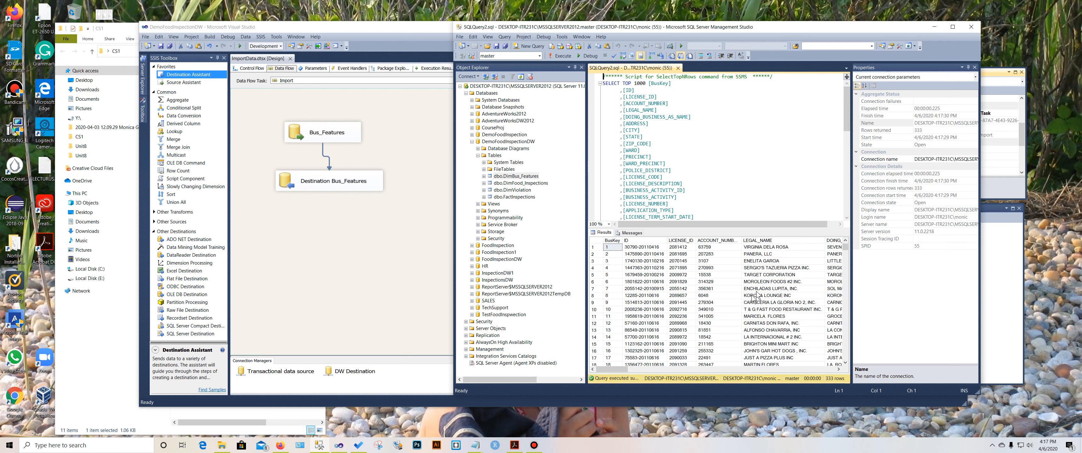
left_click(677, 68)
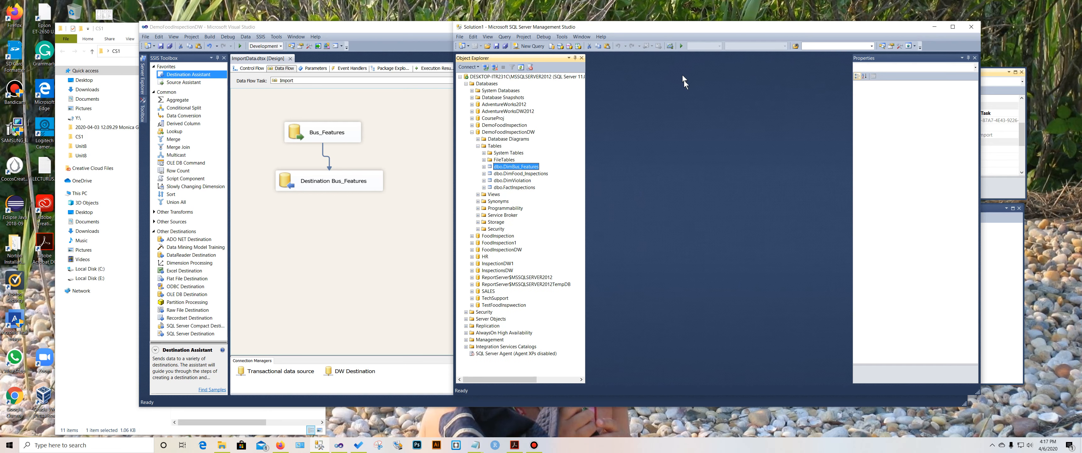
Start a new database diagram in DemoFoodInspectionDW and create the support objects required for diagramming.
left_click(509, 140)
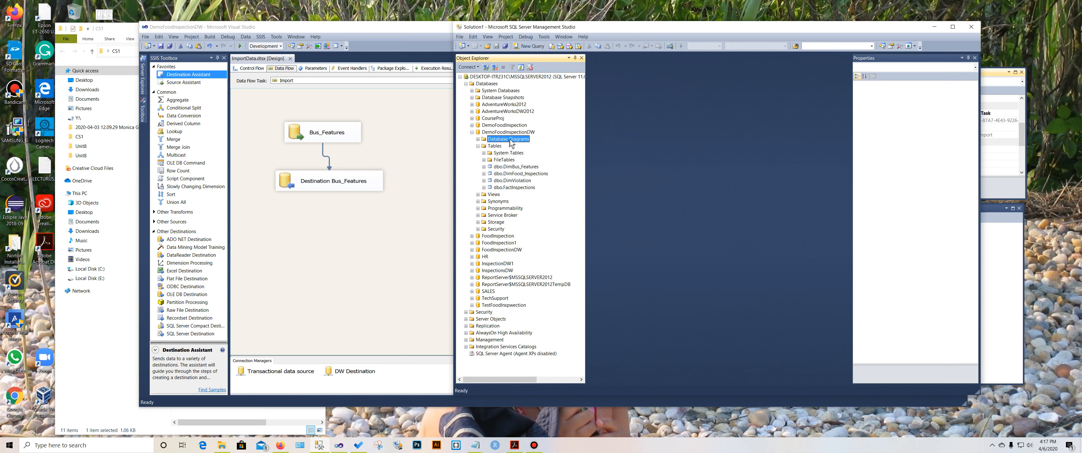
right_click(509, 140)
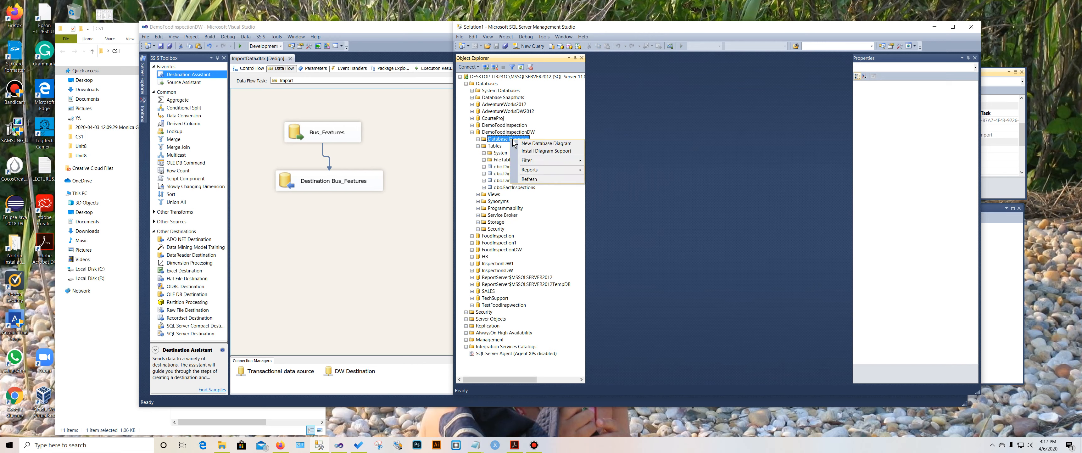
left_click(533, 144)
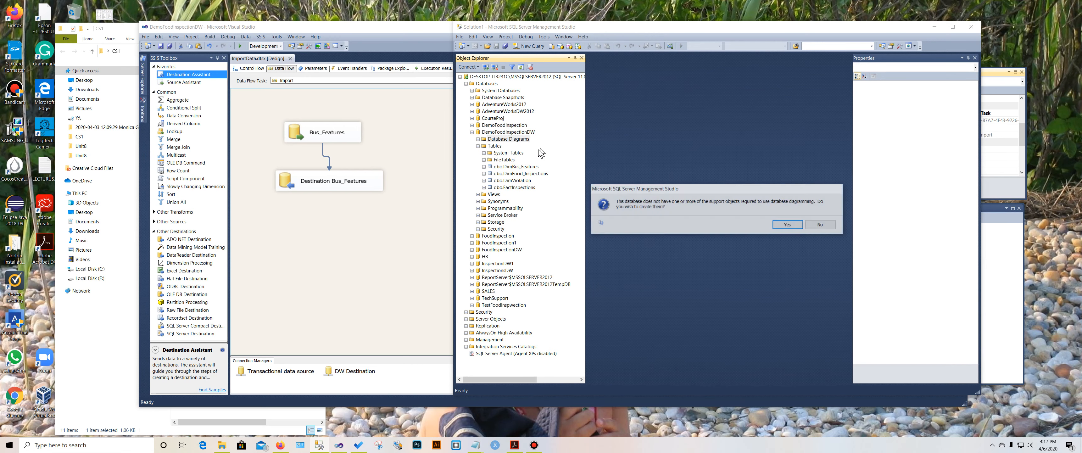
left_click(796, 227)
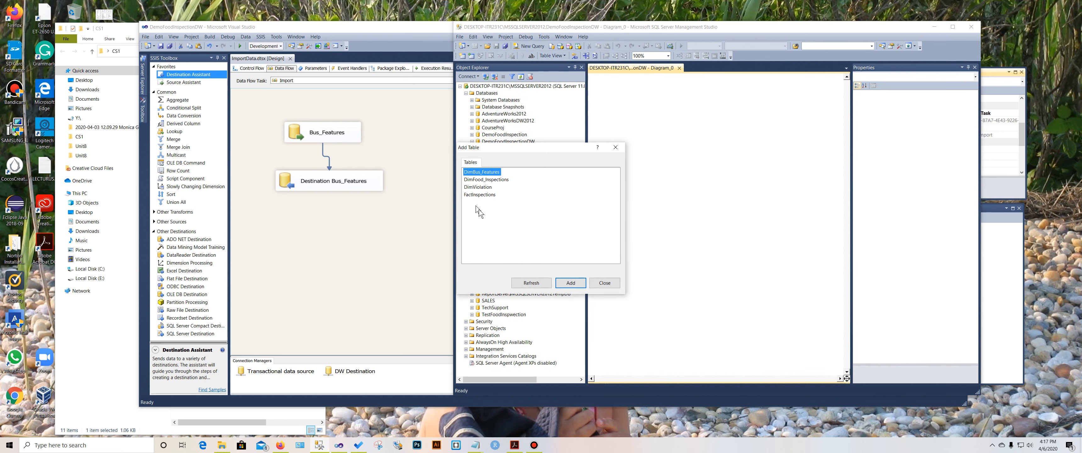
Add the DimBus_Features, DimFood_Inspections, DimViolation and FactInspections tables to the diagram and finish adding tables.
left_click(571, 284)
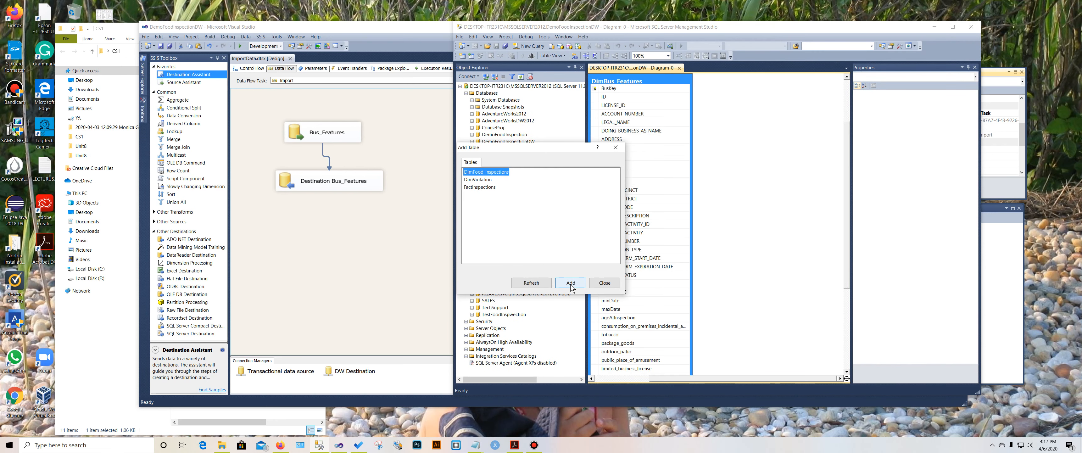
left_click(570, 283)
left_click(573, 284)
left_click(573, 284)
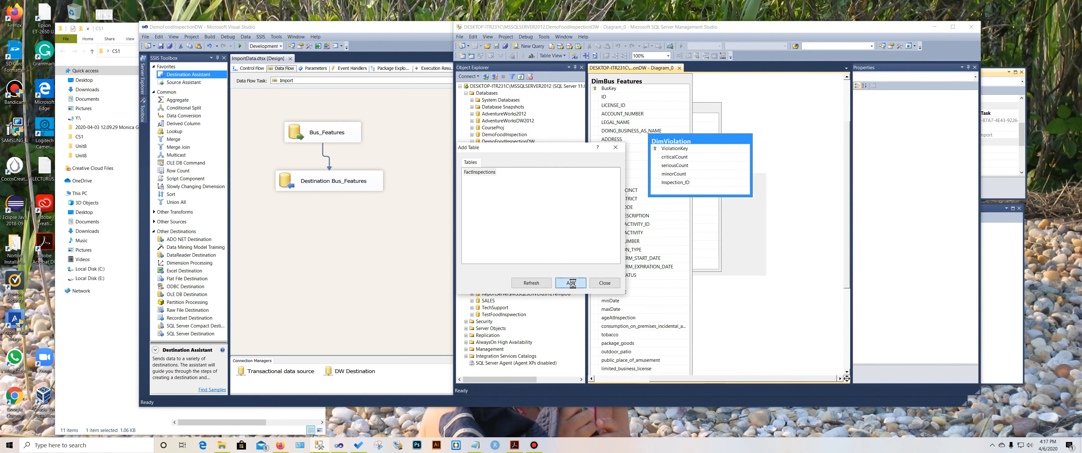
left_click(604, 283)
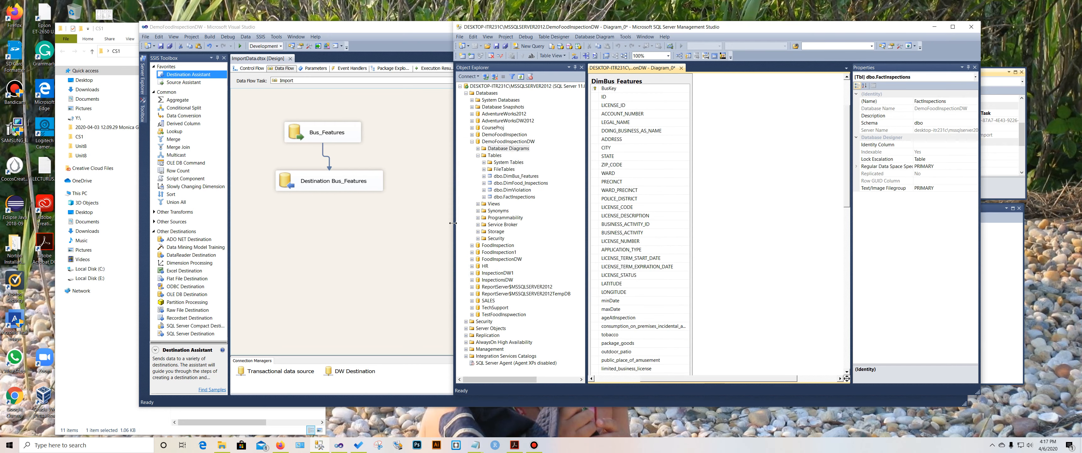
Enlarge the window, set the diagram zoom to 50% and examine the relationships between FactInspections and the dimension tables.
left_click_drag(453, 223, 95, 218)
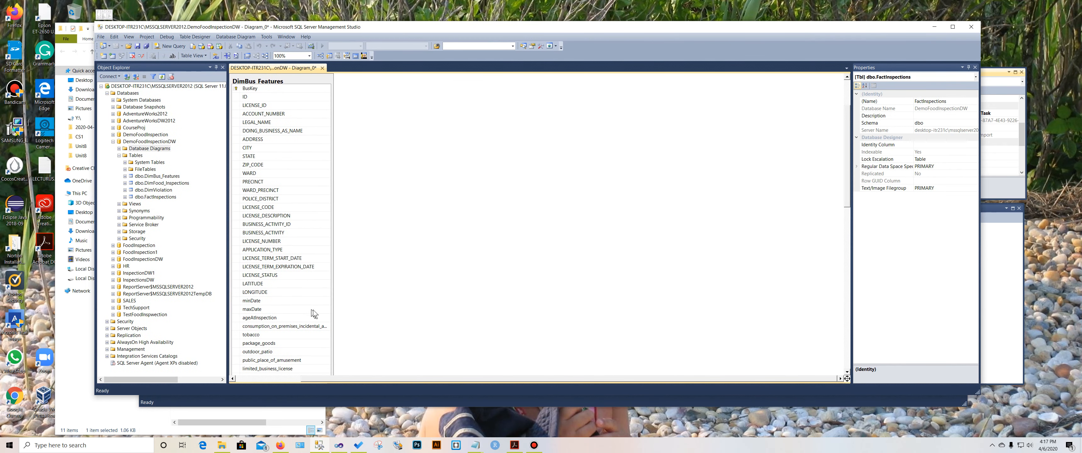
left_click_drag(392, 398, 391, 441)
left_click(309, 35)
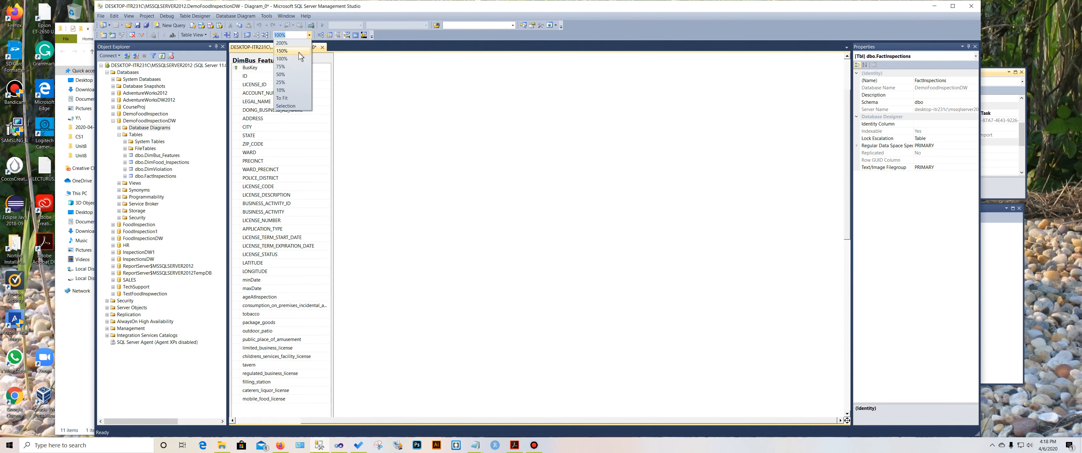
left_click(285, 73)
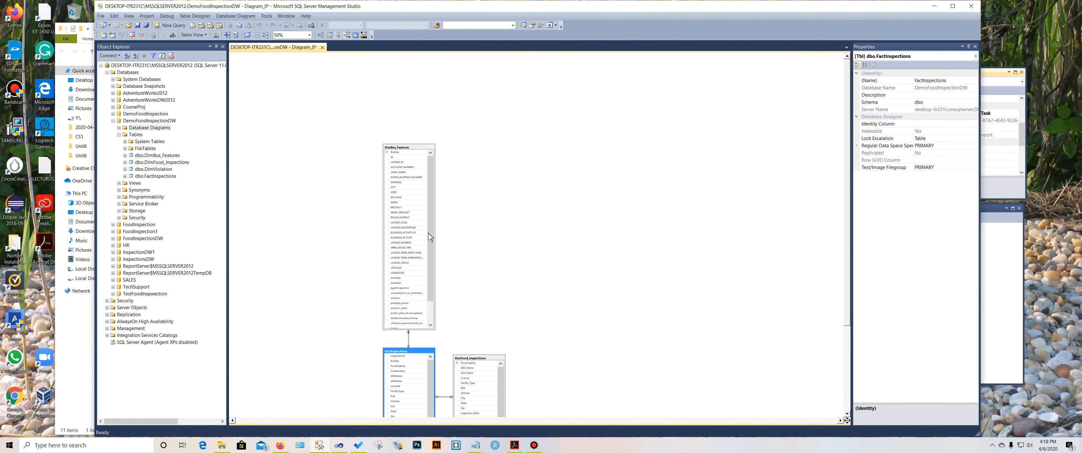
scroll(499, 185, "down", 3)
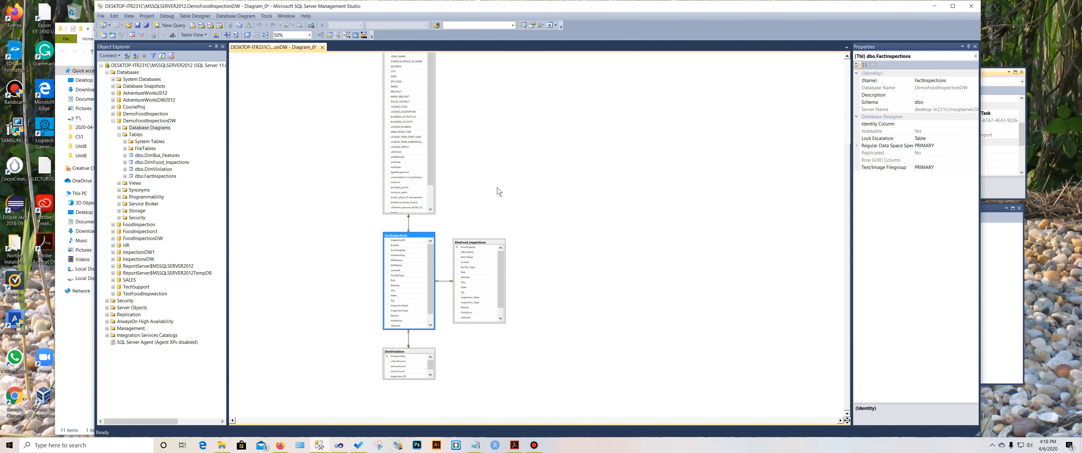
scroll(499, 196, "up", 3)
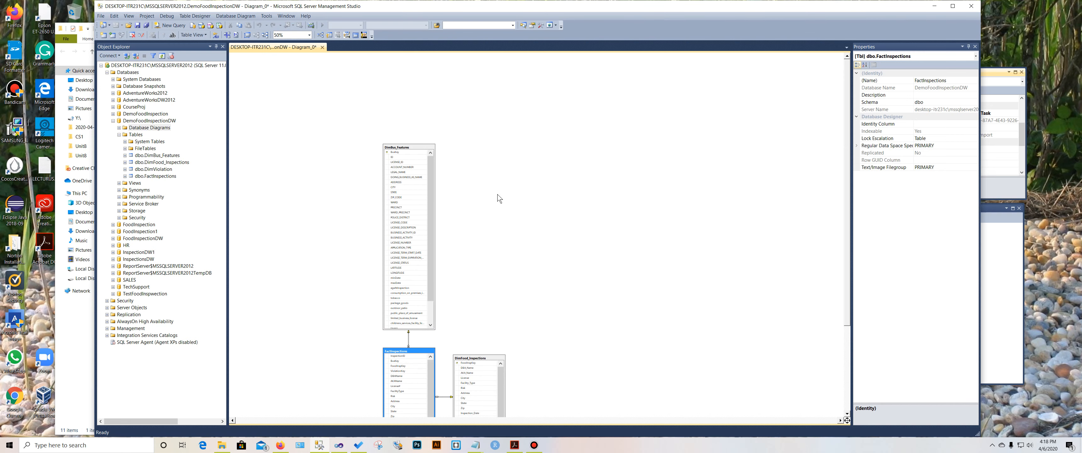
scroll(499, 198, "down", 3)
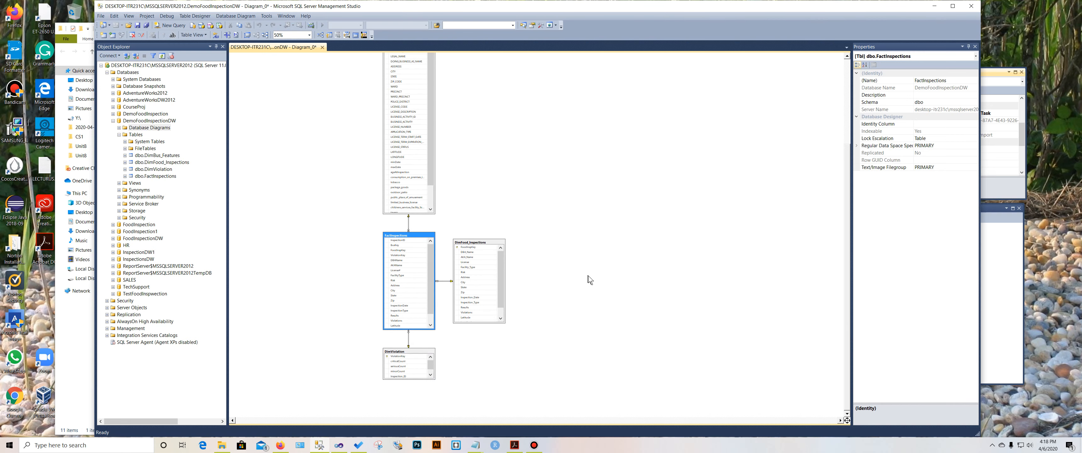
scroll(534, 278, "up", 3)
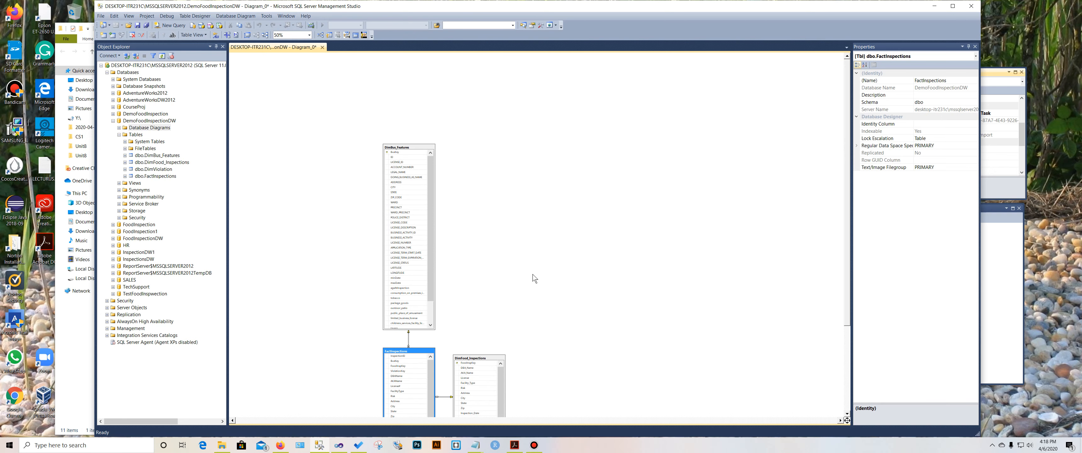
scroll(535, 278, "down", 3)
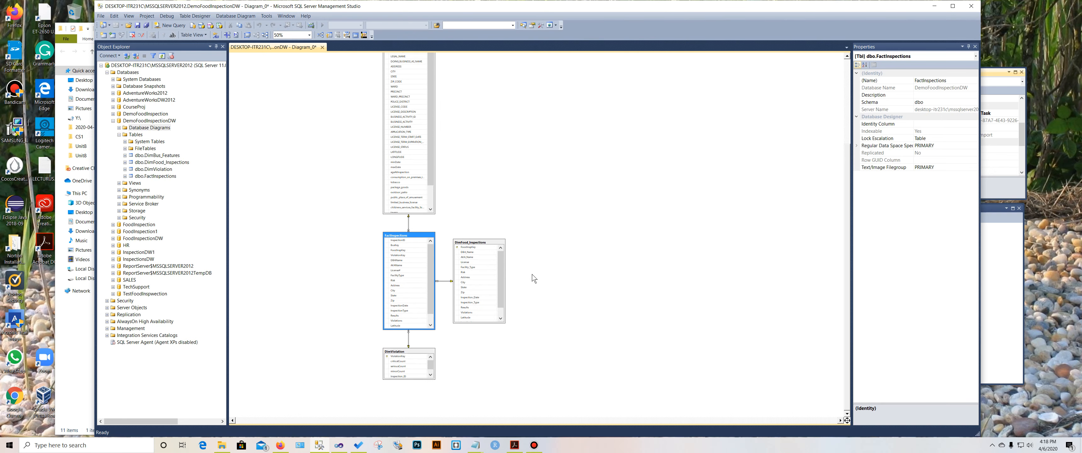
scroll(529, 277, "up", 3)
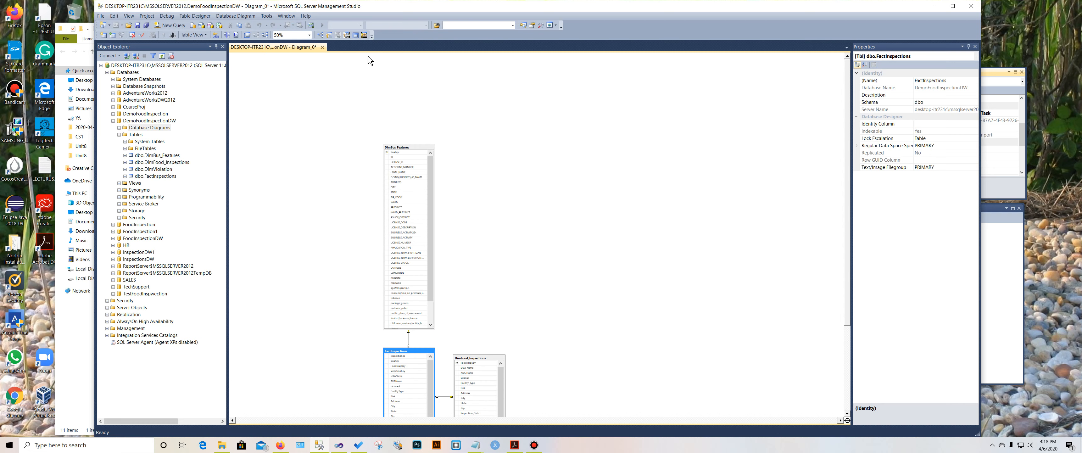
Close the database diagram without saving it and exit SQL Server Management Studio.
left_click(322, 47)
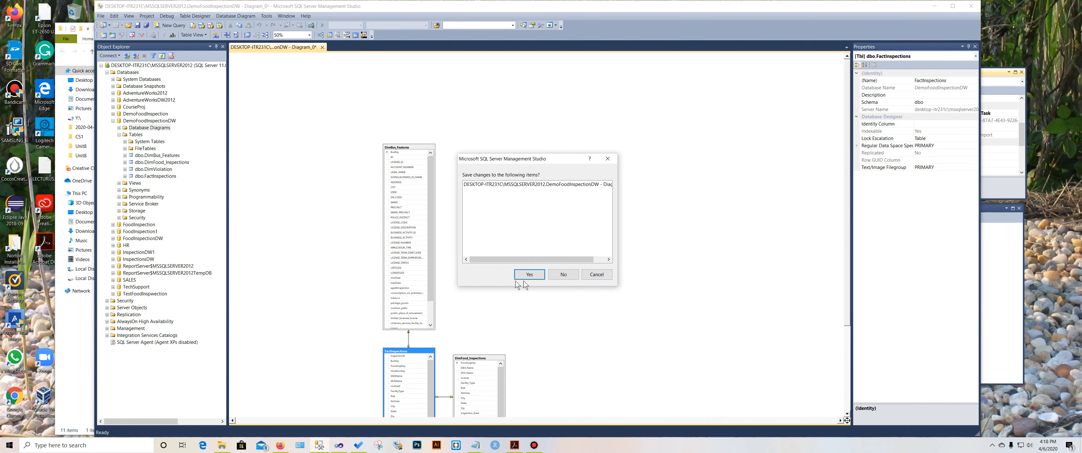
left_click(563, 274)
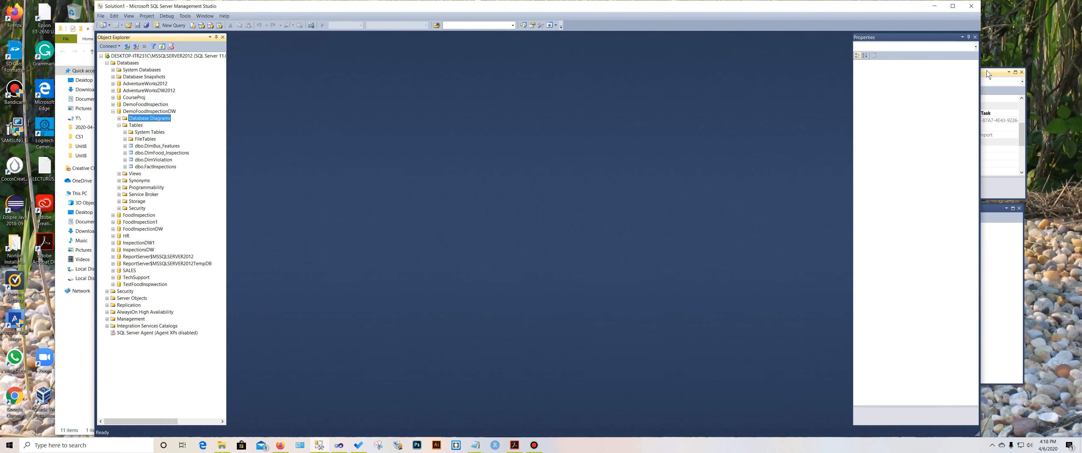
left_click(971, 6)
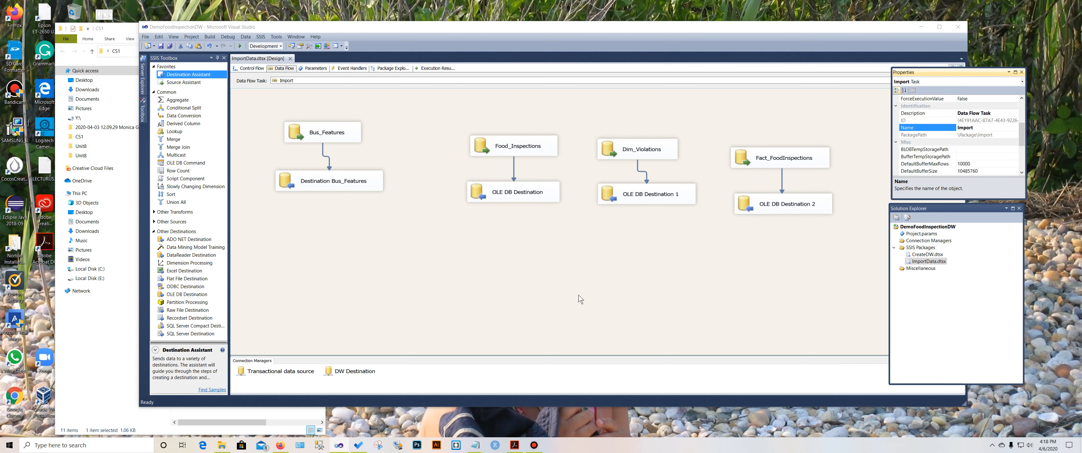
left_click(534, 445)
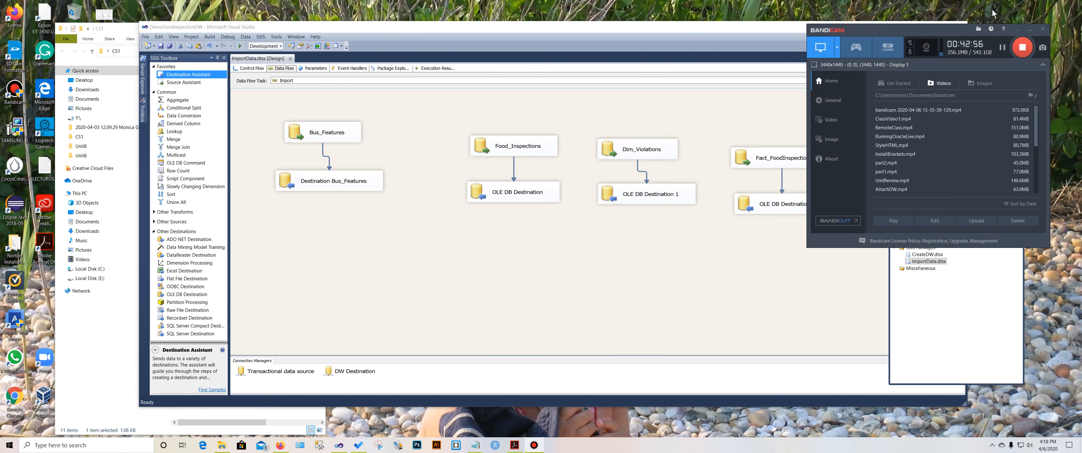